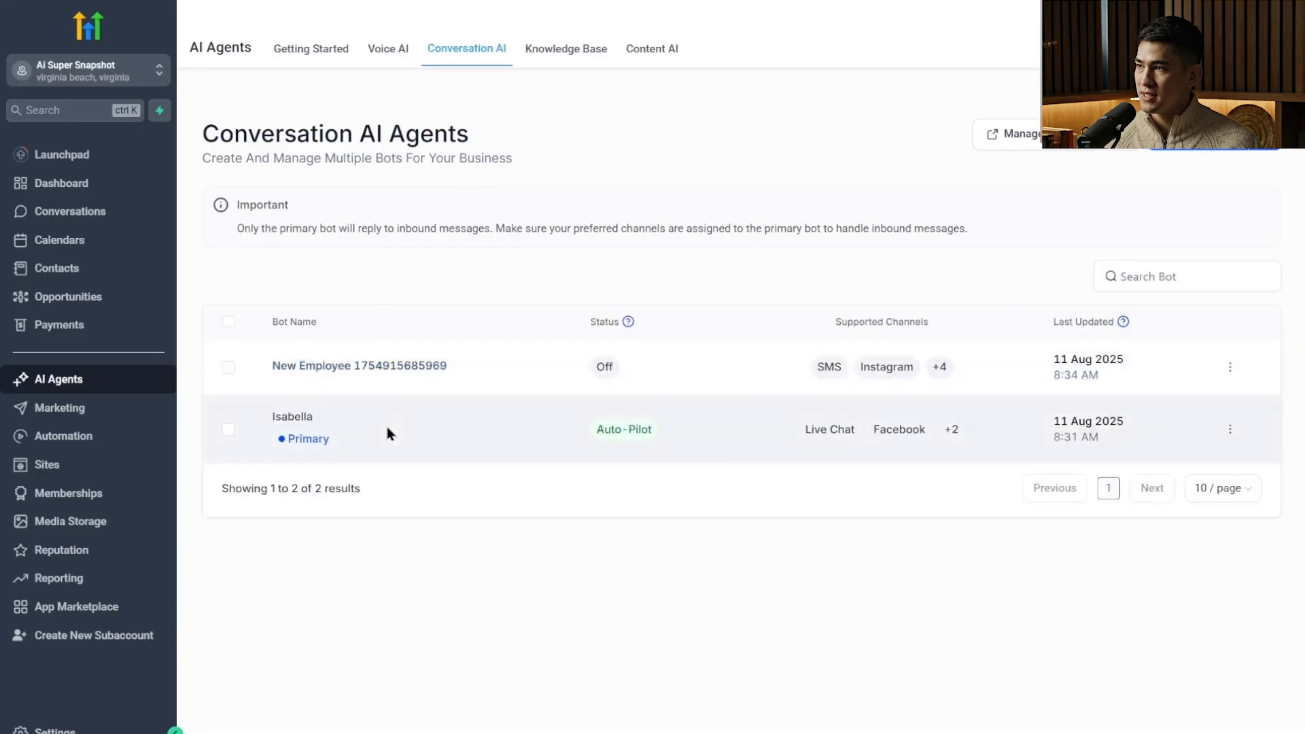
{"action": "left_click", "coordinate": [1229, 370]}
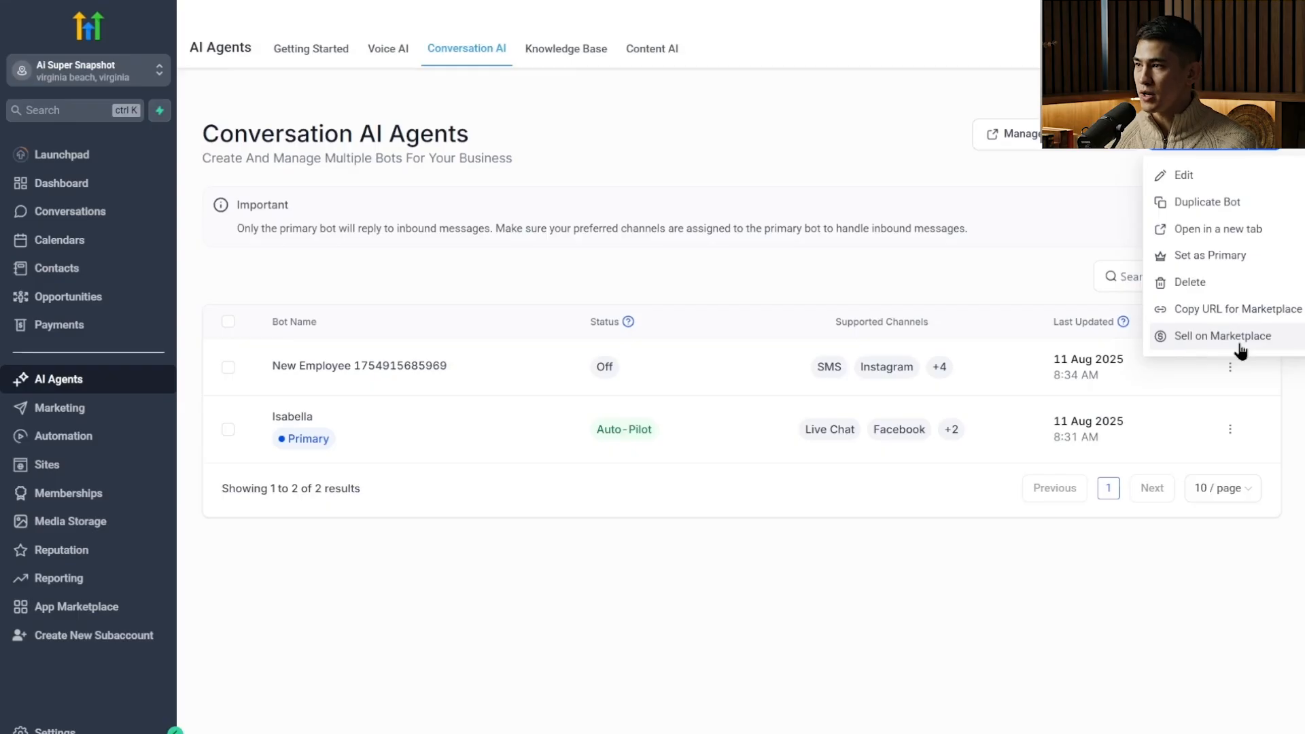
{"action": "left_click", "coordinate": [1018, 218]}
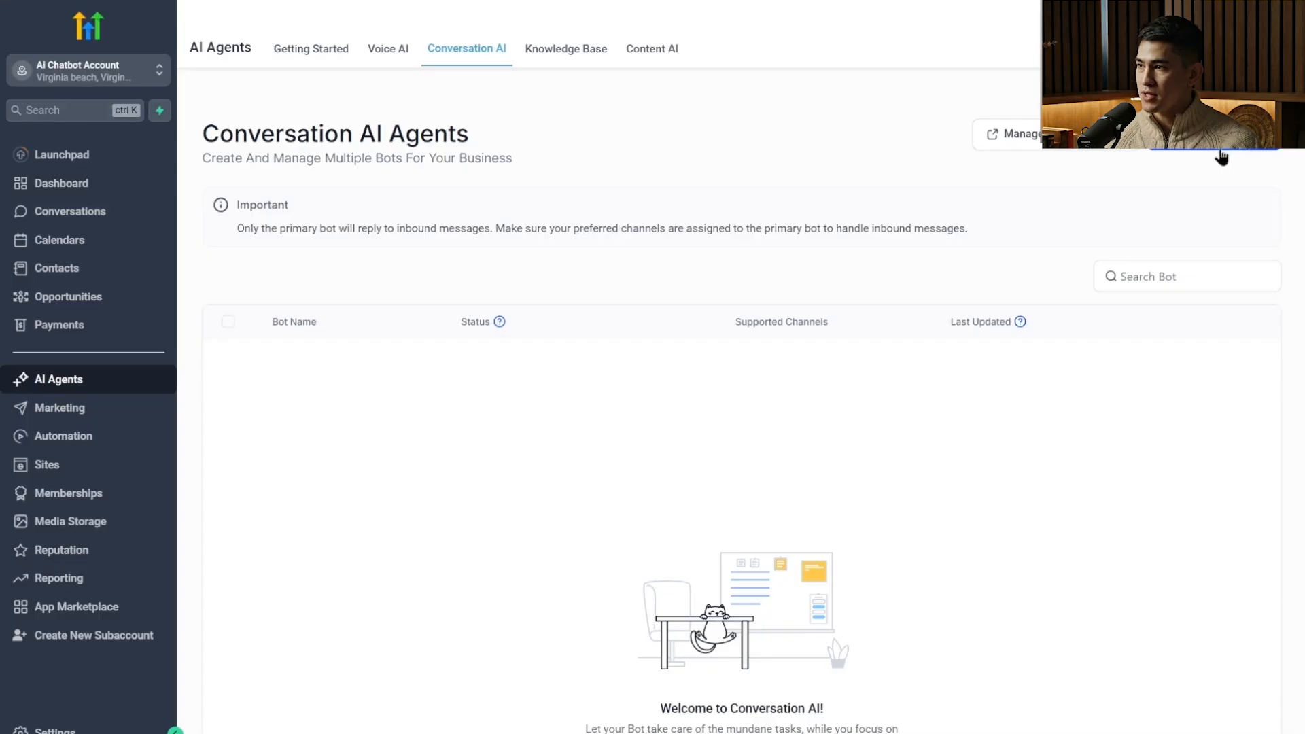
Create a new prompt-based conversation bot from the Appointment booking template.
{"action": "left_click", "coordinate": [1261, 151]}
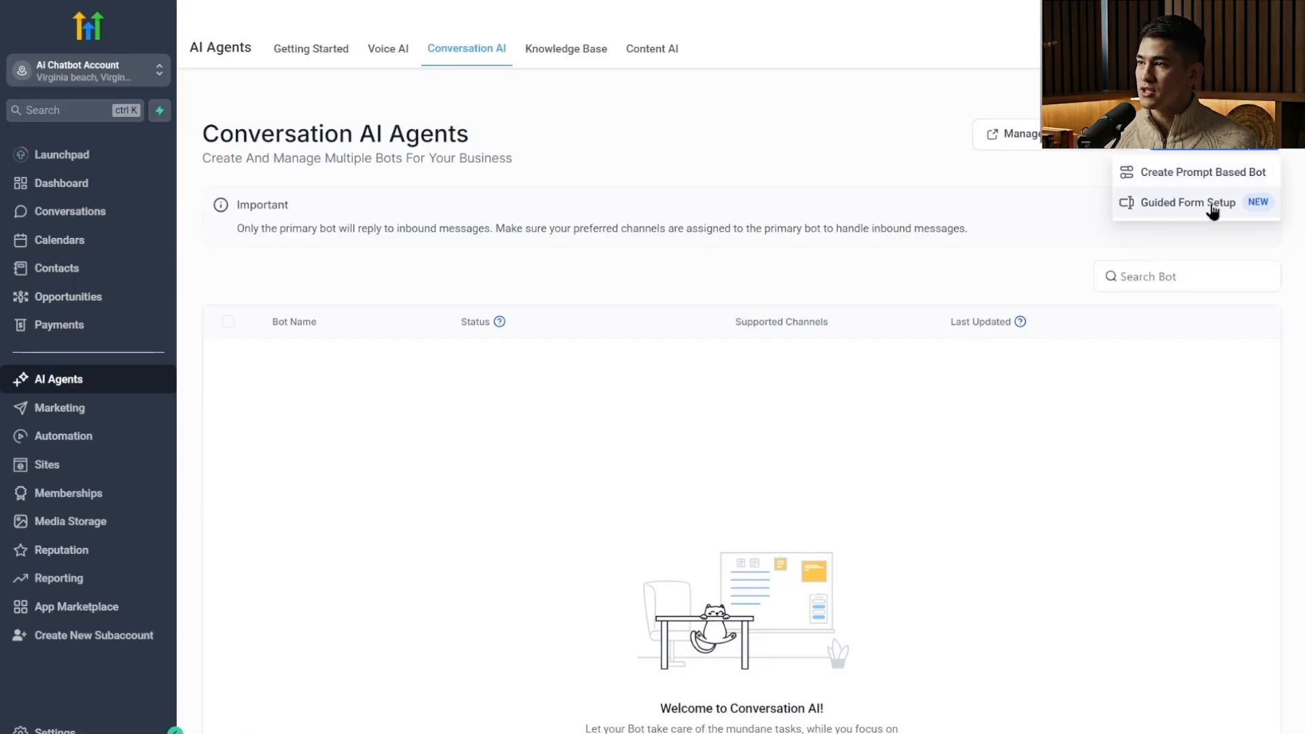
{"action": "left_click", "coordinate": [1176, 176]}
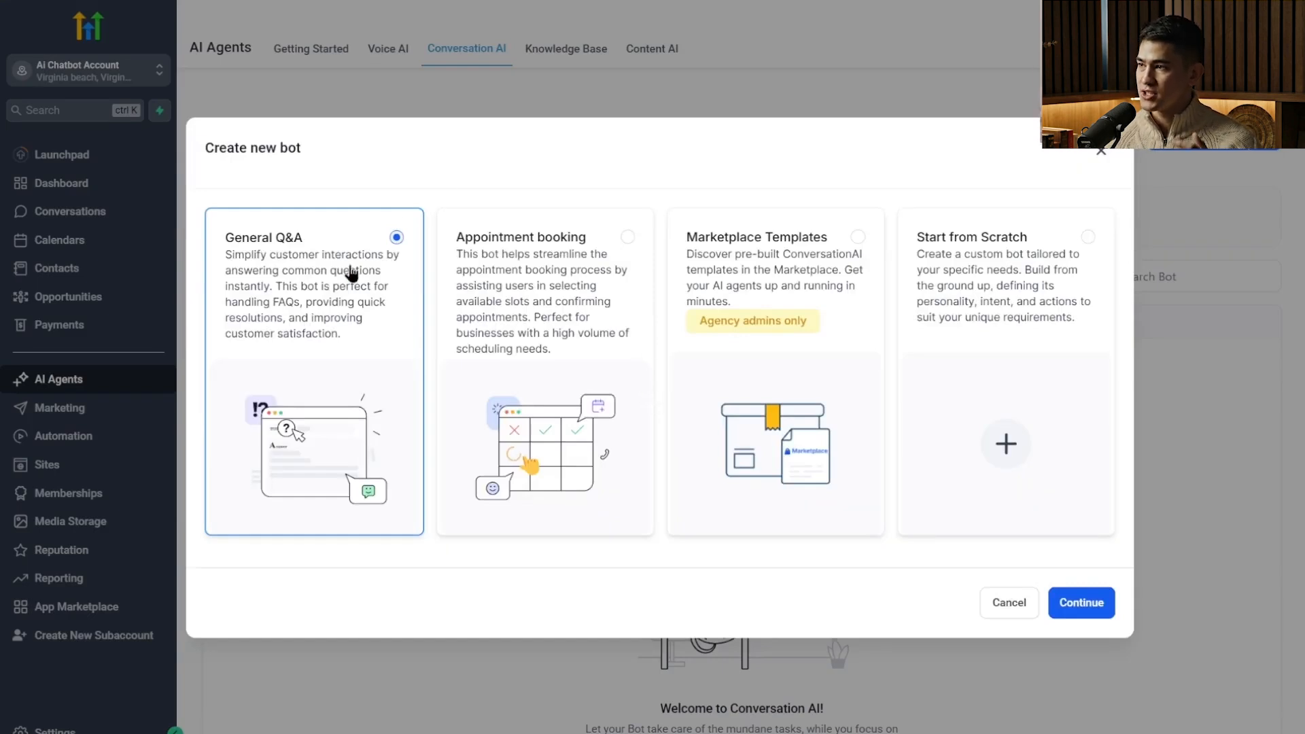
{"action": "left_click", "coordinate": [510, 327]}
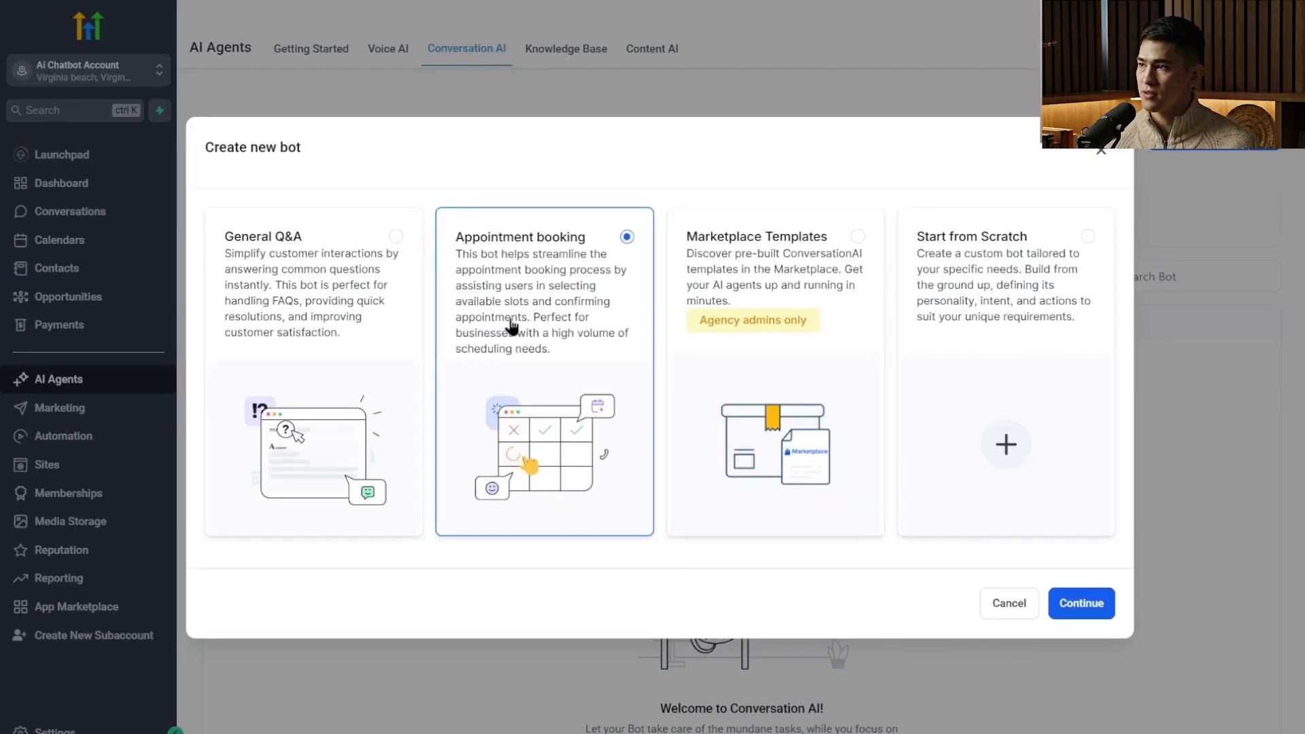
{"action": "left_click", "coordinate": [719, 301]}
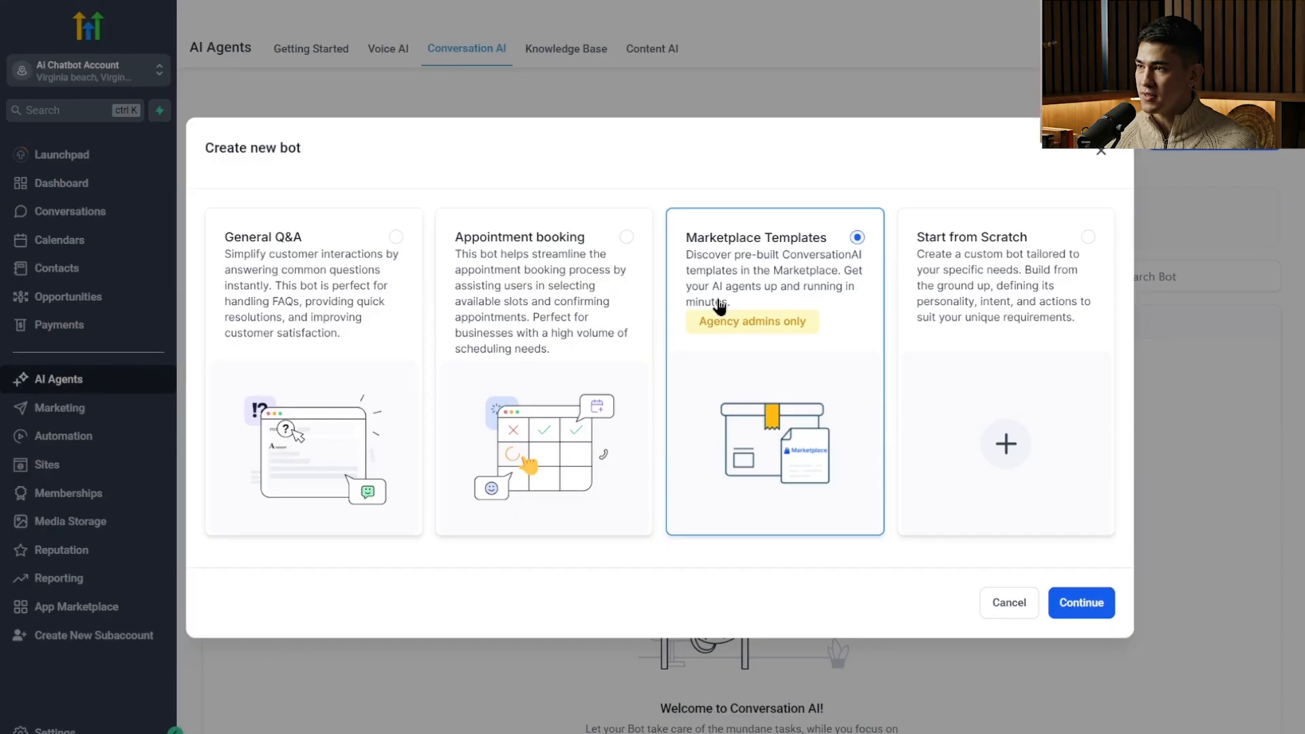
{"action": "left_click", "coordinate": [1007, 270]}
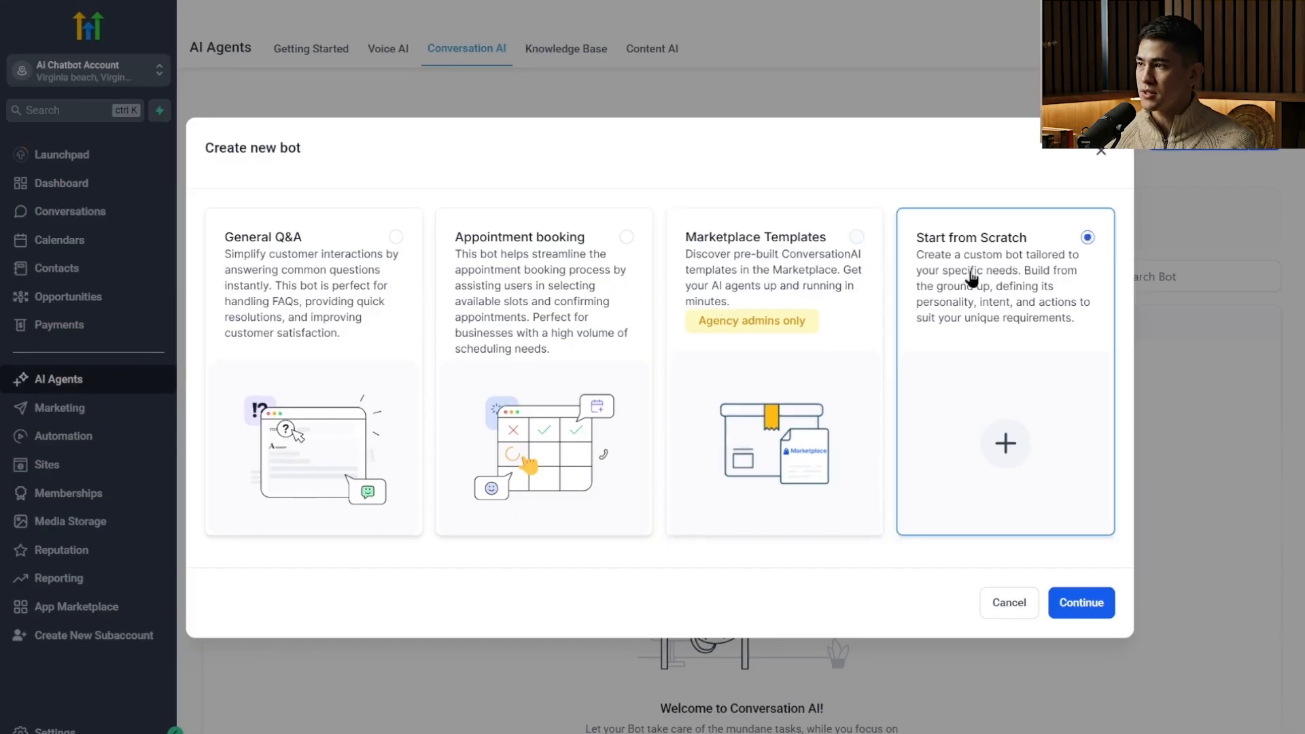
{"action": "left_click", "coordinate": [623, 257]}
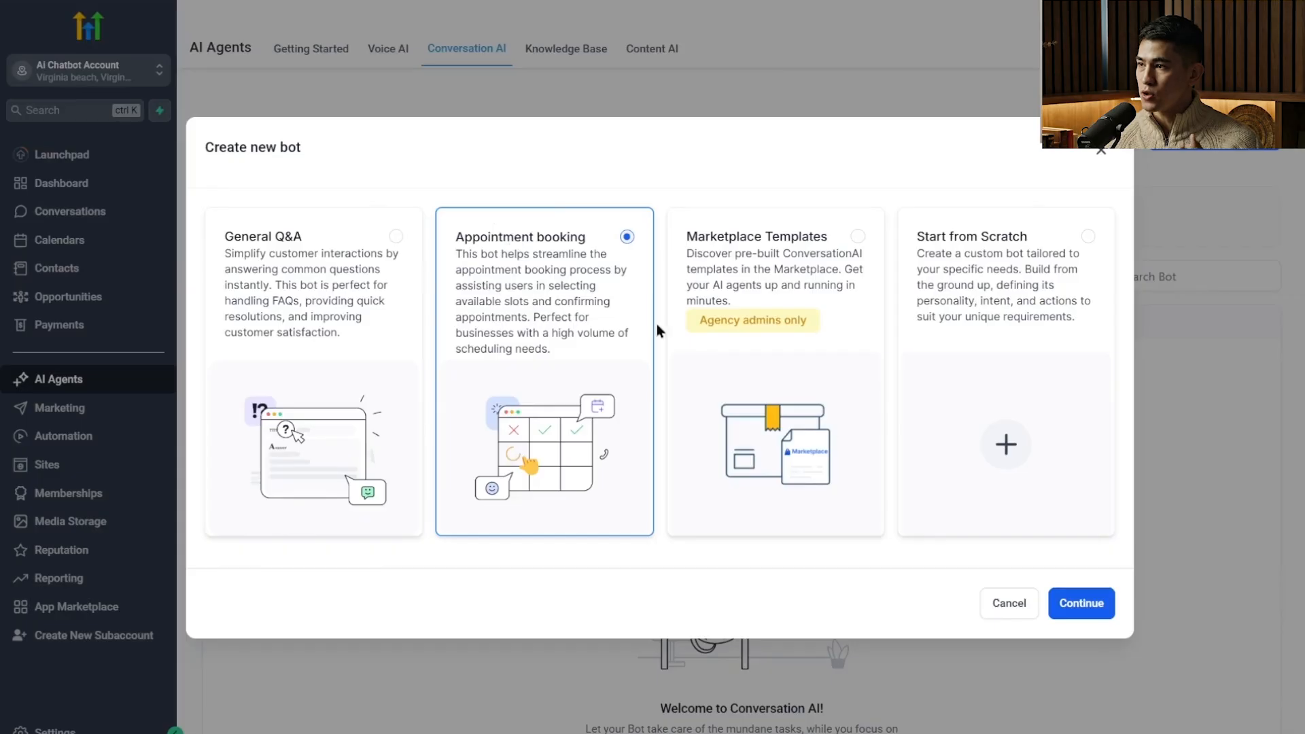
{"action": "left_click", "coordinate": [1096, 608]}
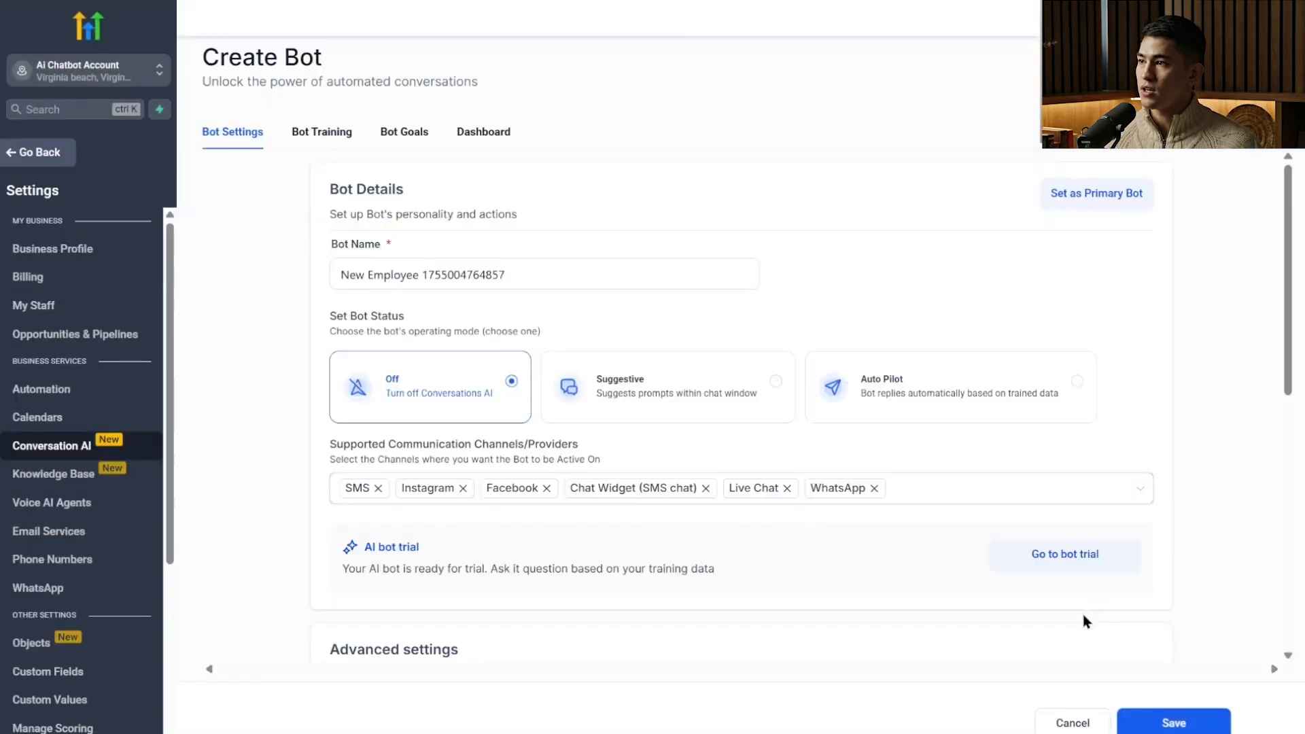
Name the bot "Mary" and set its status to Auto Pilot.
{"action": "scroll", "coordinate": [824, 475], "scroll_direction": "down", "scroll_amount": 8}
{"action": "scroll", "coordinate": [821, 493], "scroll_direction": "up", "scroll_amount": 8}
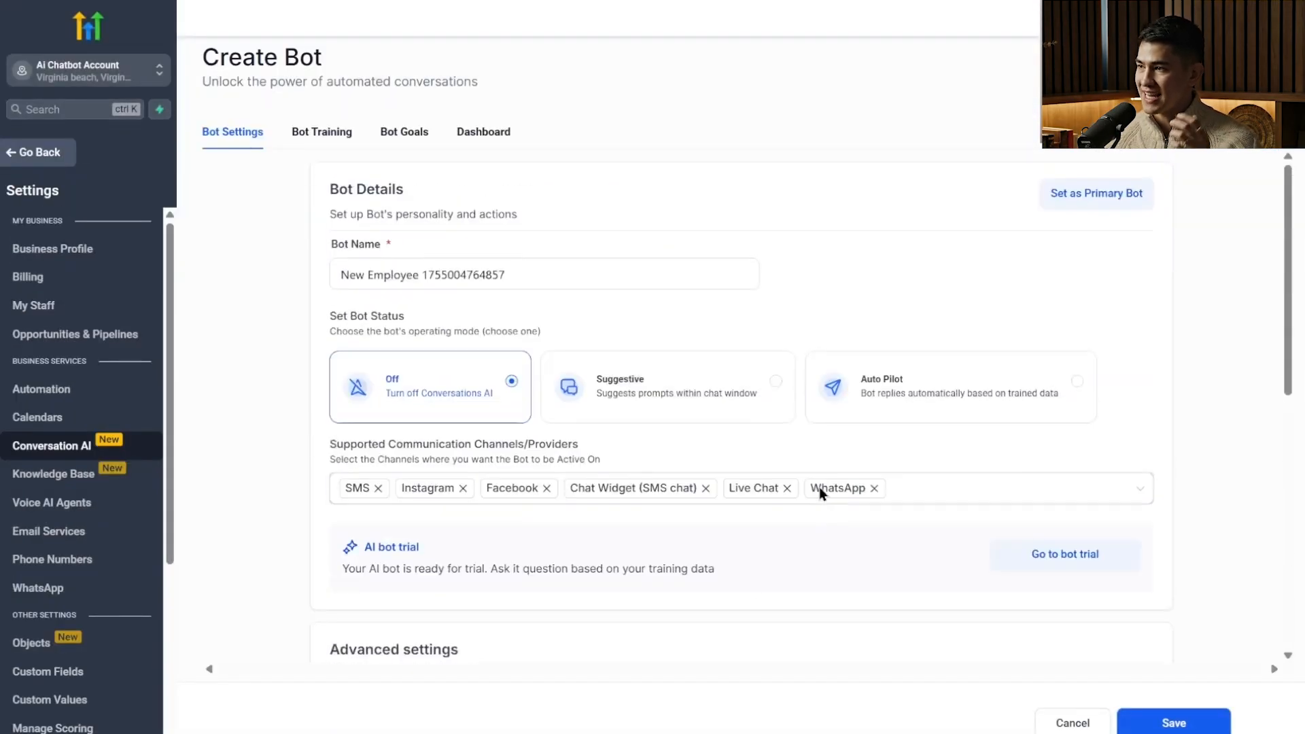
{"action": "triple_click", "coordinate": [528, 273]}
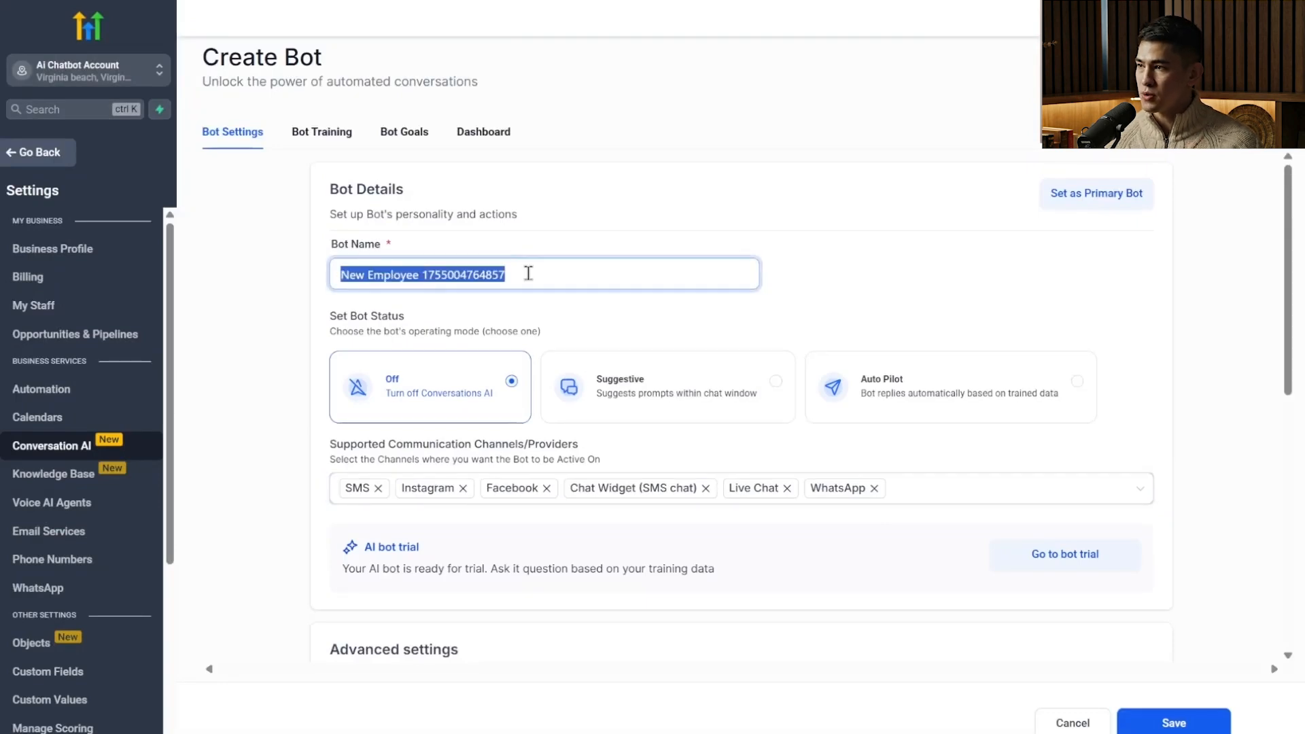
{"action": "type", "text": "Mary"}
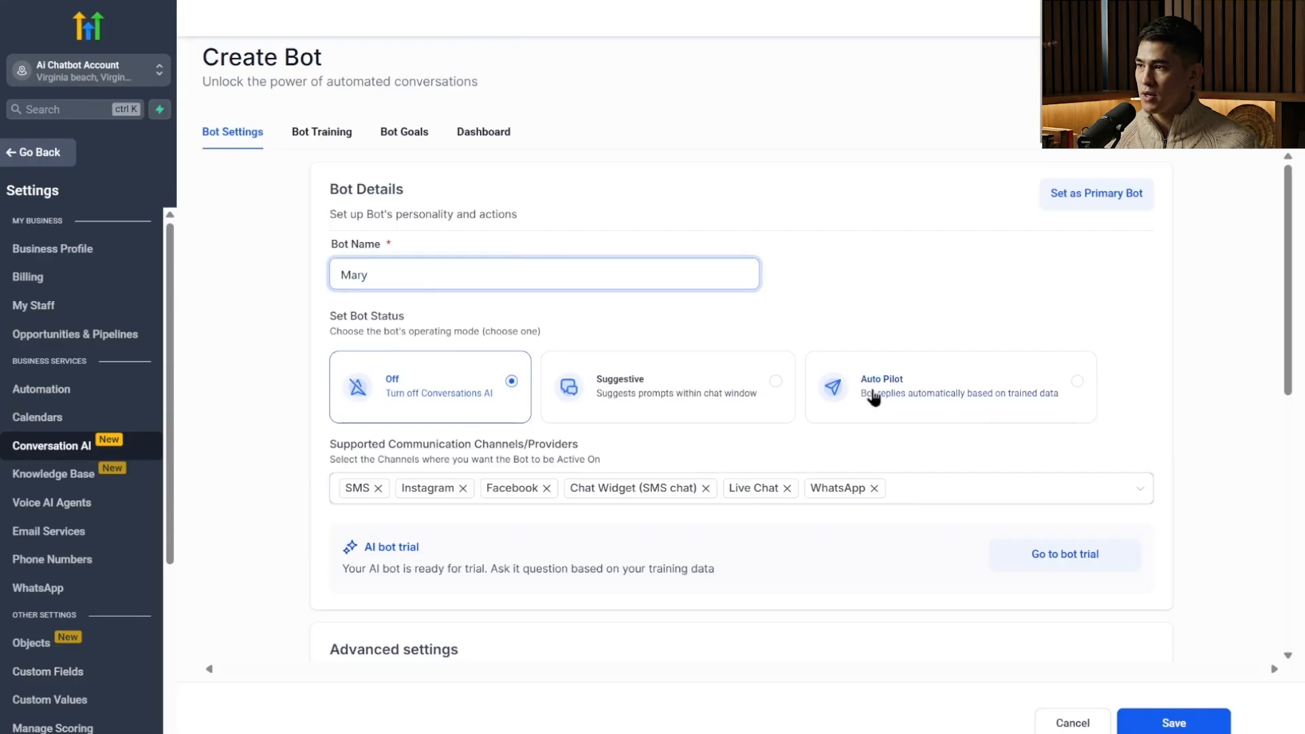
{"action": "left_click", "coordinate": [898, 400]}
Remove Instagram and WhatsApp from the supported channels, keeping SMS, Facebook, Chat Widget (SMS chat) and Live Chat.
{"action": "scroll", "coordinate": [951, 380], "scroll_direction": "down", "scroll_amount": 4}
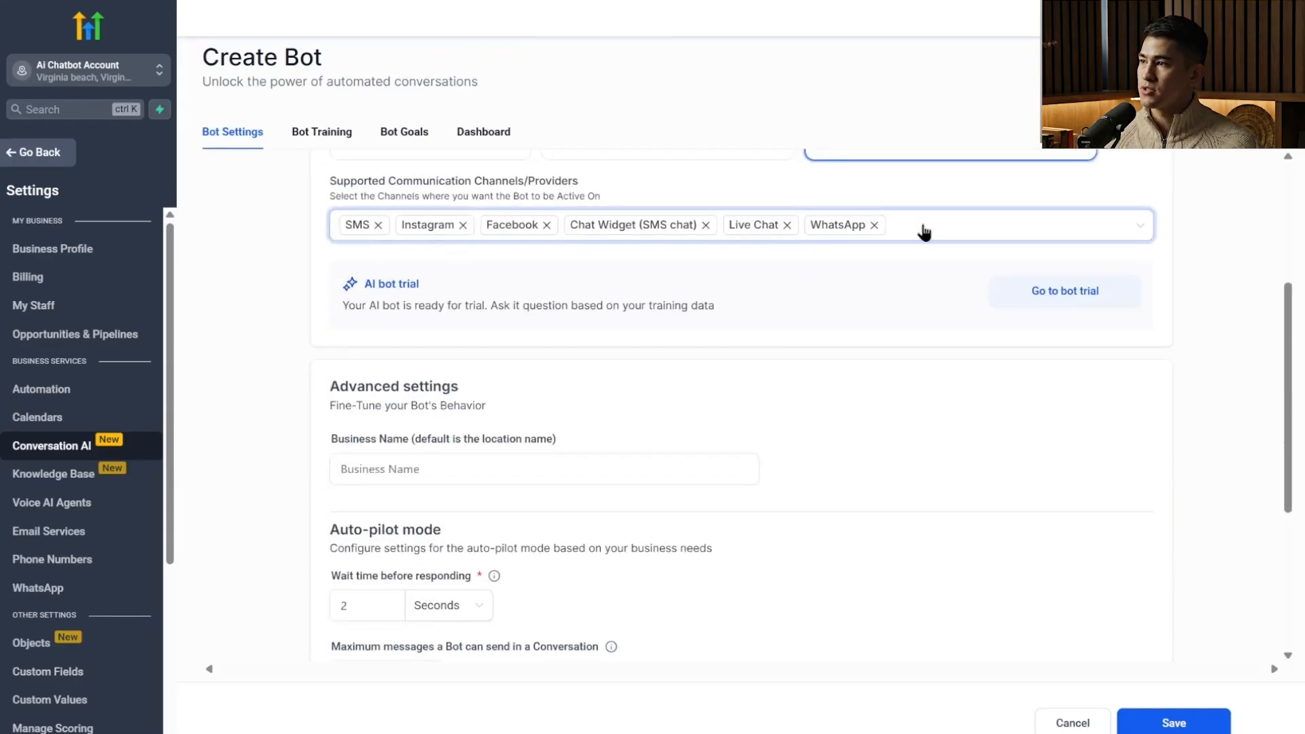
{"action": "left_click", "coordinate": [923, 231]}
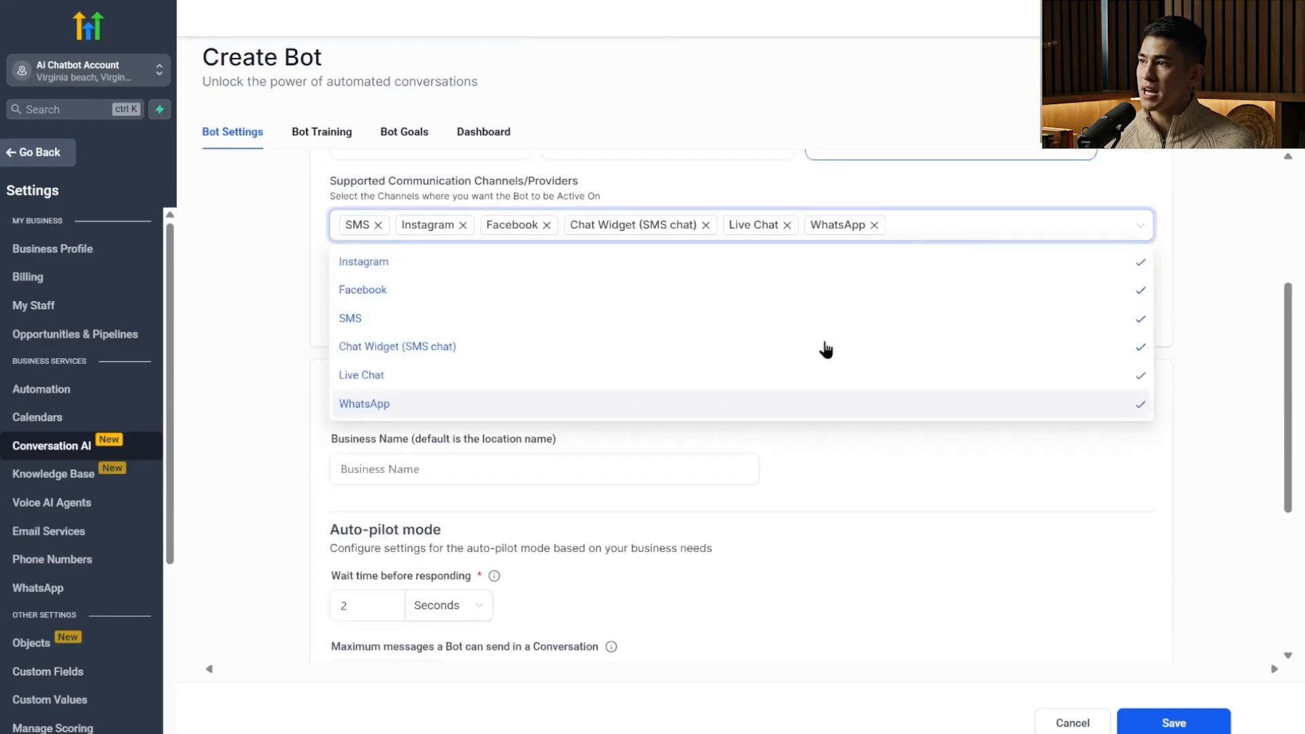
{"action": "left_click", "coordinate": [1031, 265]}
{"action": "left_click", "coordinate": [789, 225]}
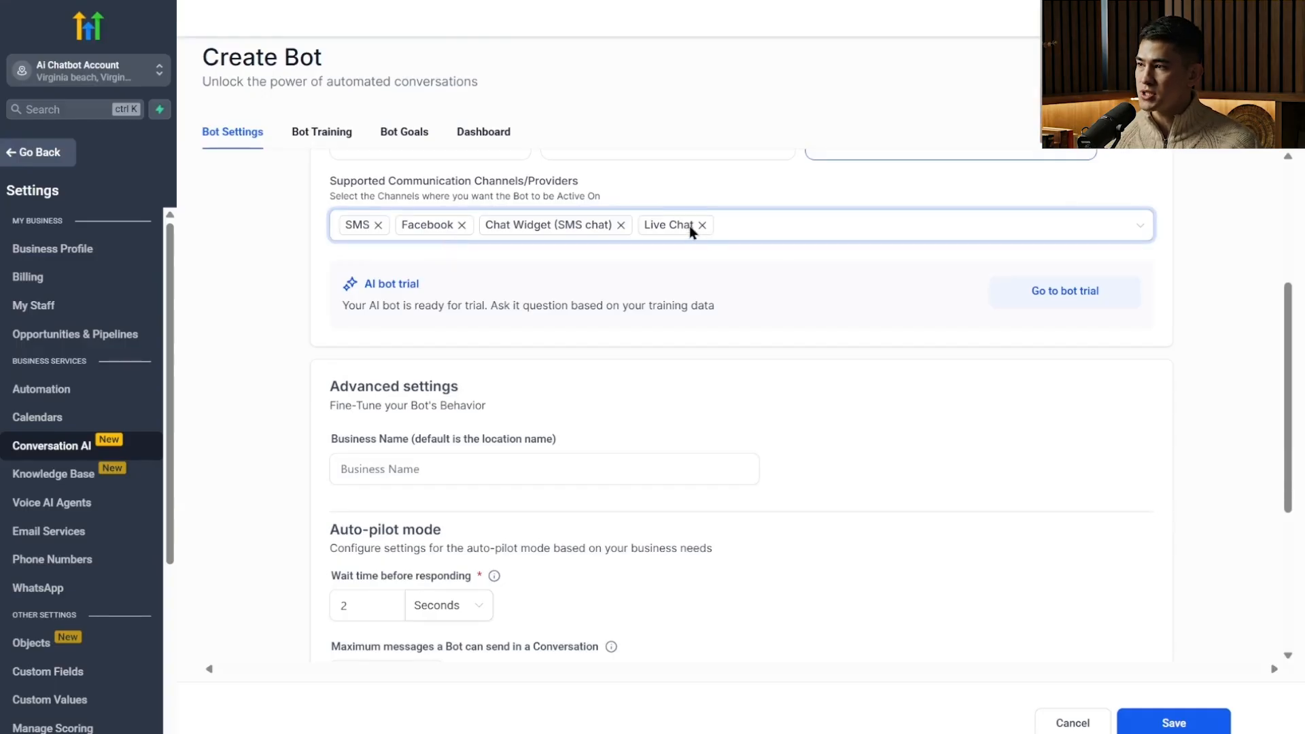
{"action": "left_click", "coordinate": [725, 231]}
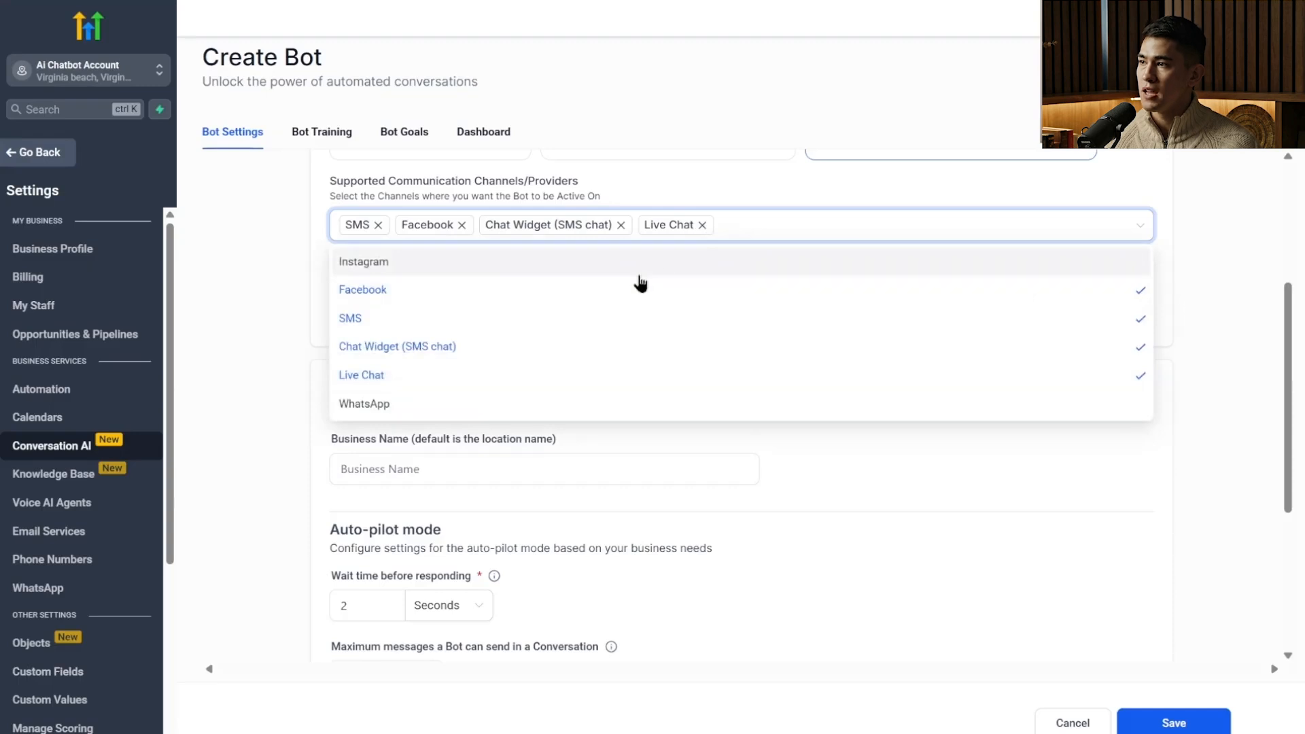
{"action": "left_click", "coordinate": [718, 405]}
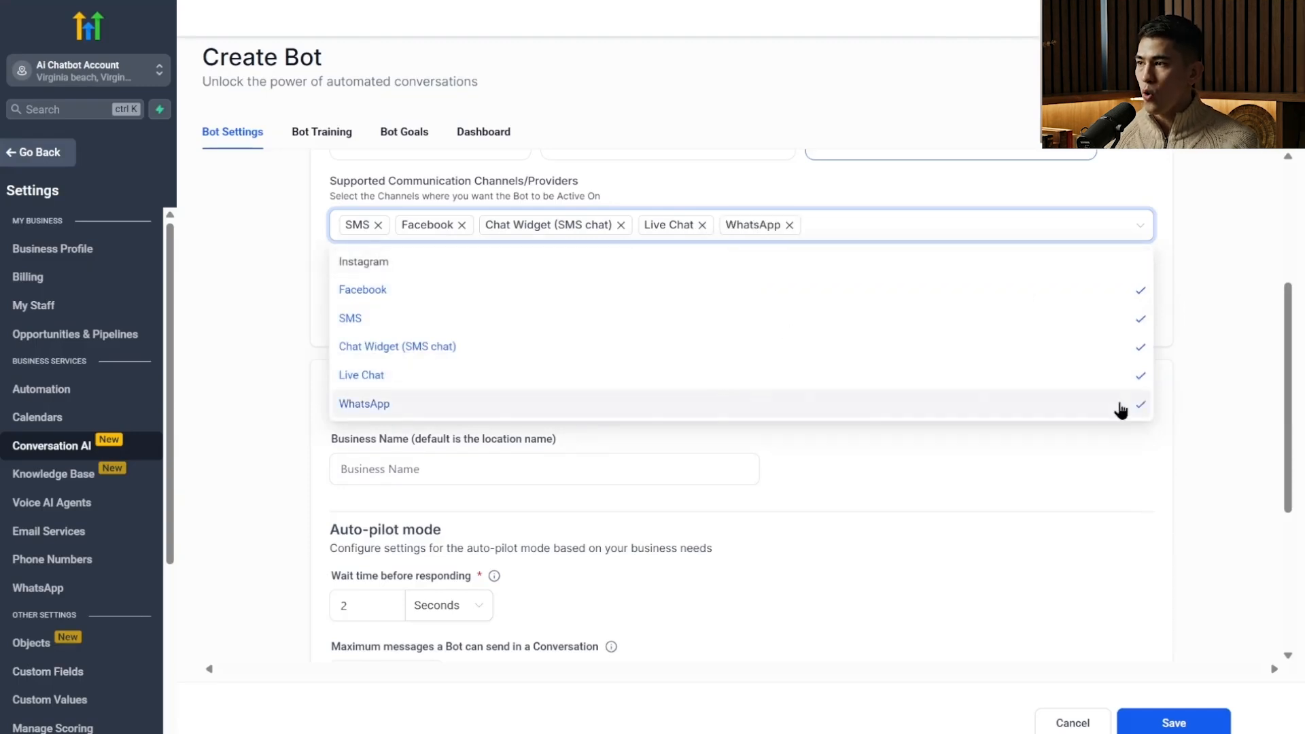
{"action": "left_click", "coordinate": [1121, 408]}
{"action": "left_click", "coordinate": [734, 199]}
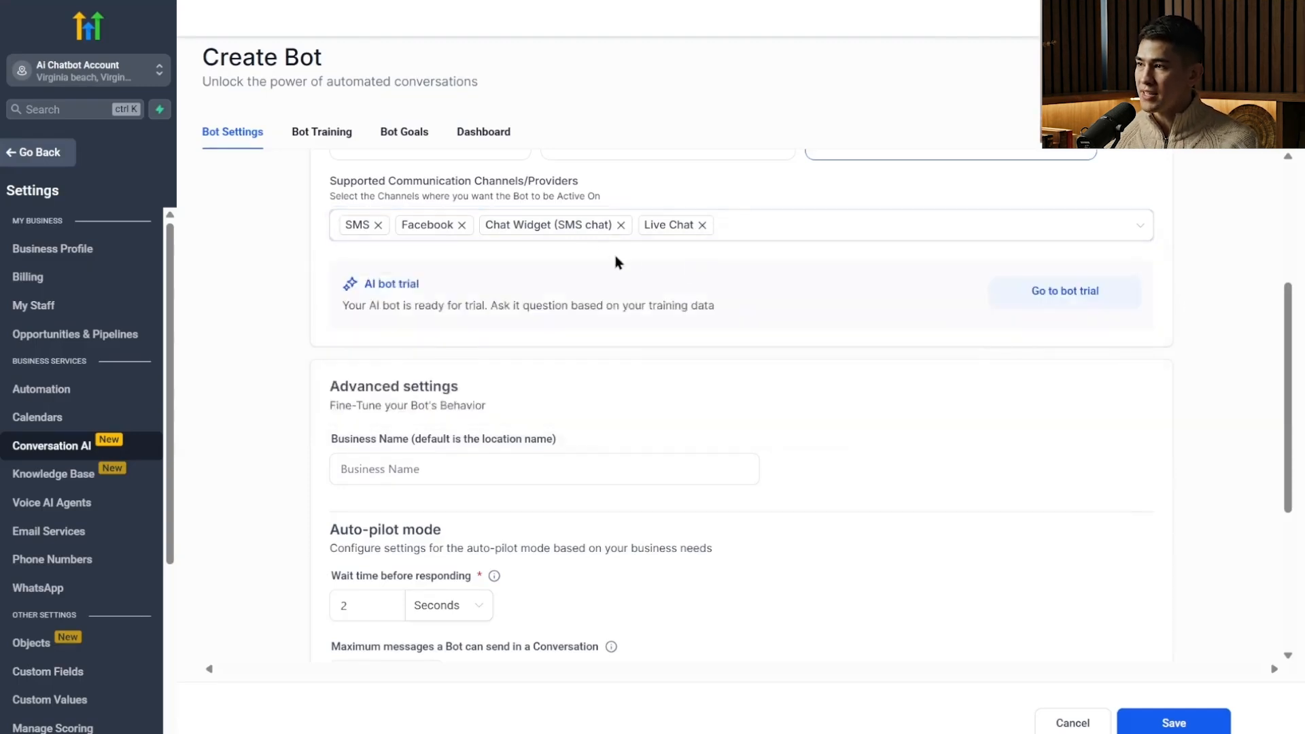
Set the business name to "Daves plumbing" and the wait time before responding to 5 seconds.
{"action": "scroll", "coordinate": [621, 308], "scroll_direction": "down", "scroll_amount": 4}
{"action": "left_click", "coordinate": [477, 216]}
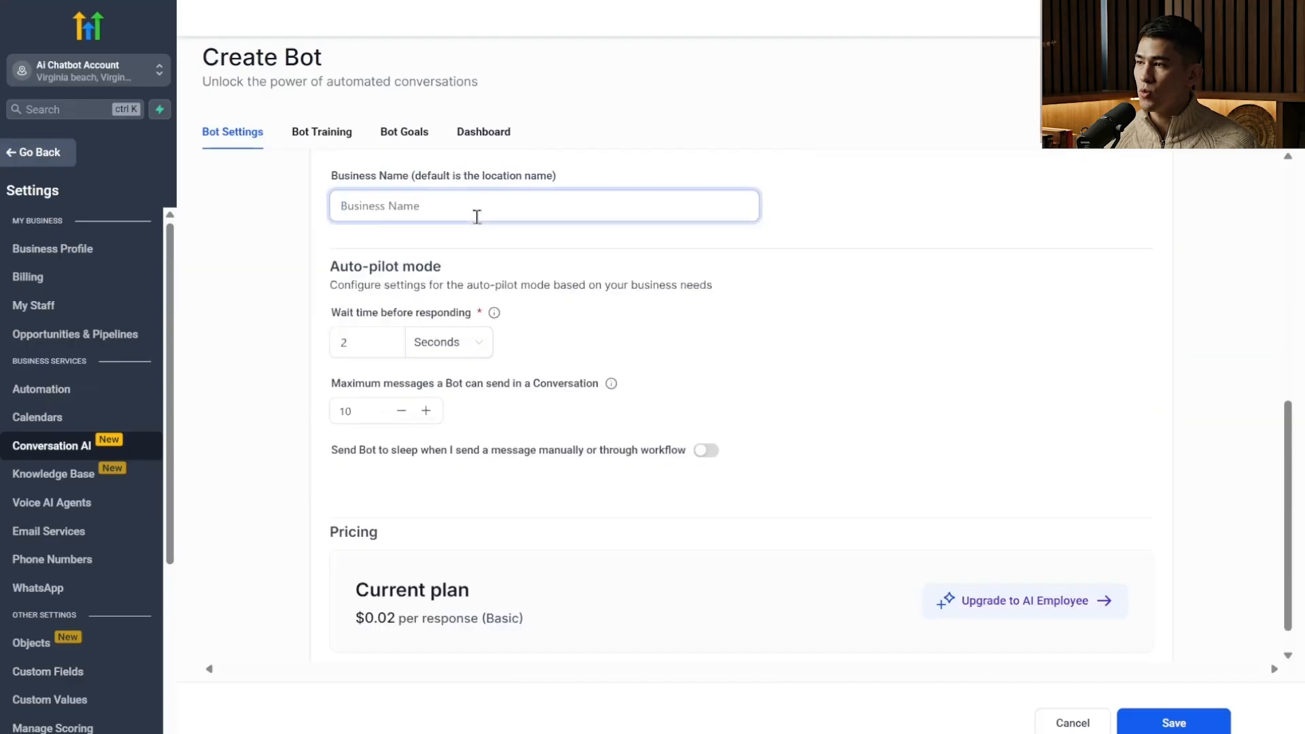
{"action": "type", "text": "Daves pl"}
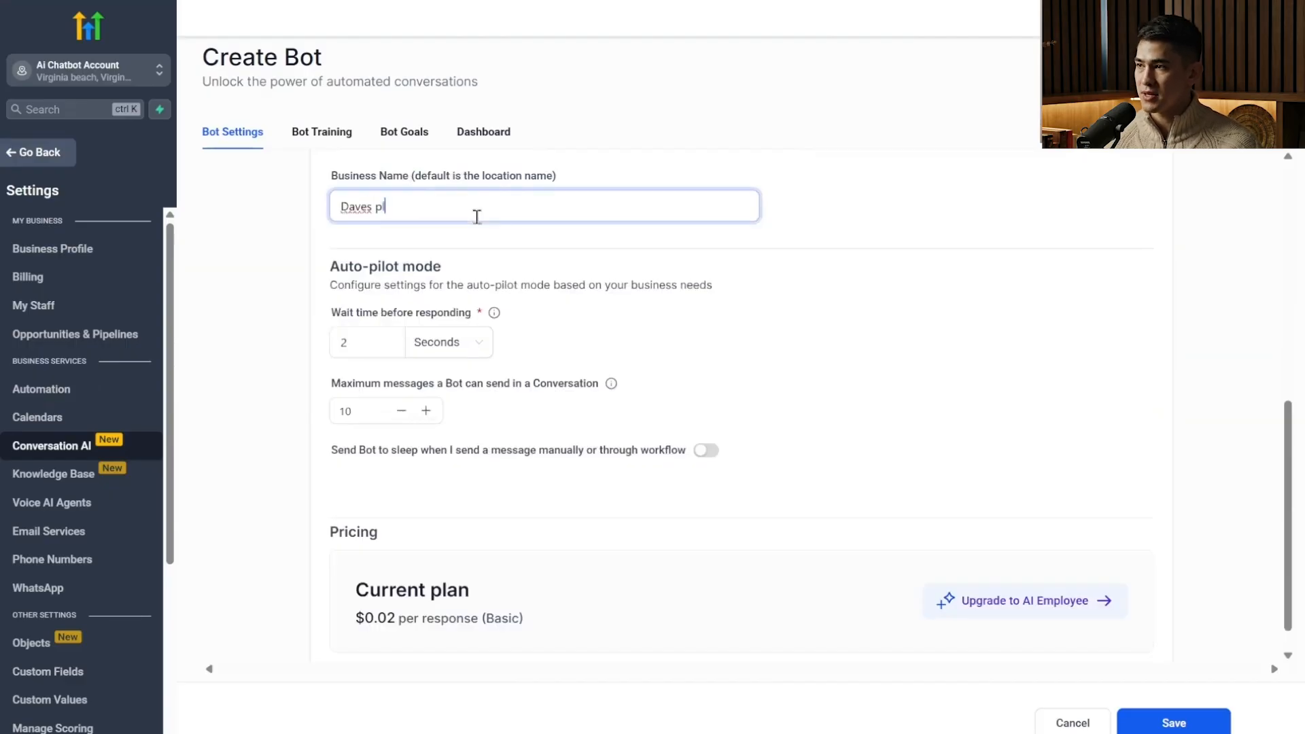
{"action": "type", "text": "umbing"}
{"action": "left_click", "coordinate": [392, 345]}
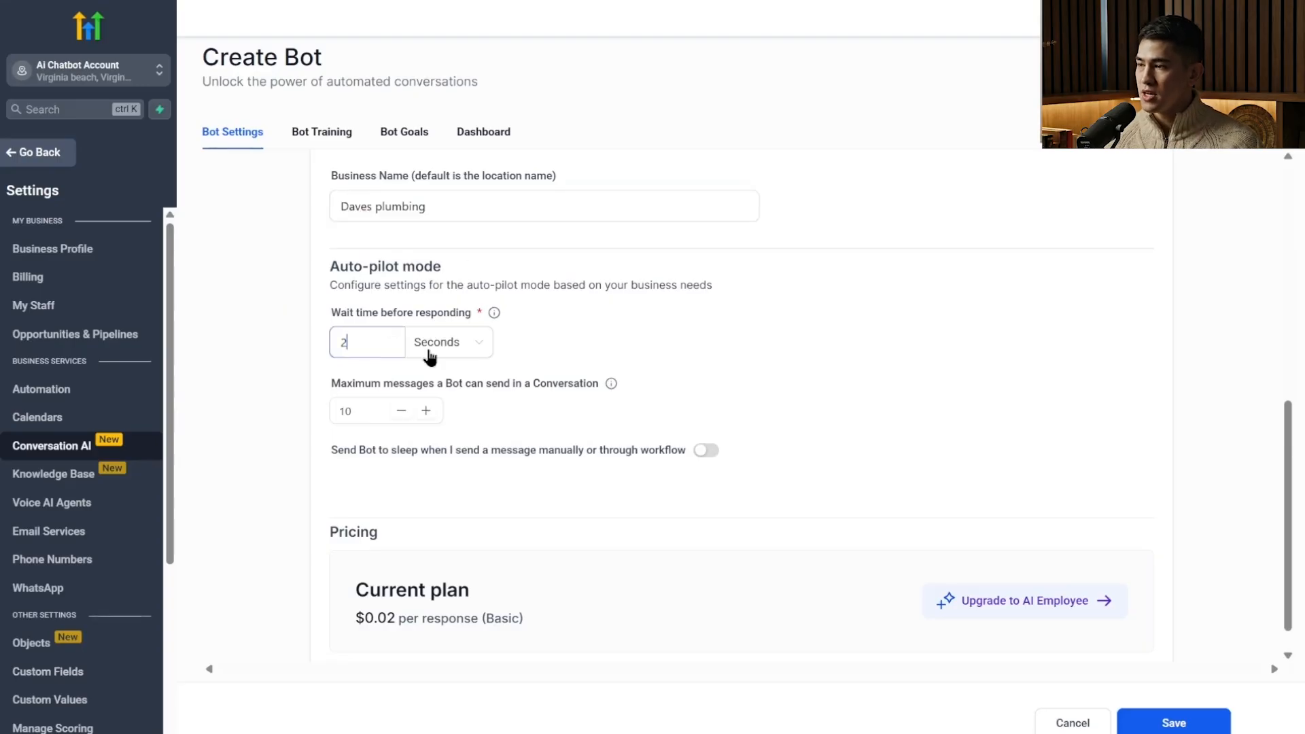
{"action": "left_click_drag", "start_coordinate": [392, 341], "coordinate": [331, 345]}
{"action": "type", "text": "5"}
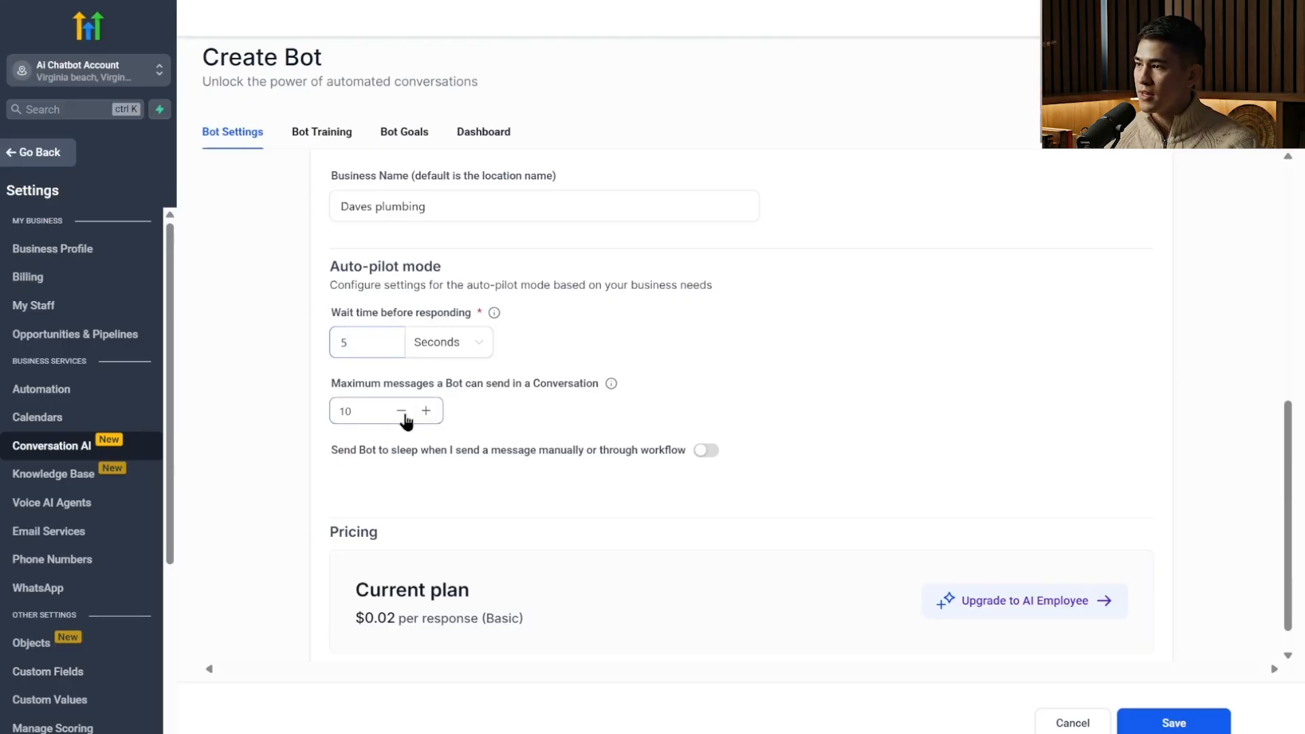
Review the bot's settings and pricing, and save the bot.
{"action": "scroll", "coordinate": [711, 428], "scroll_direction": "down", "scroll_amount": 1}
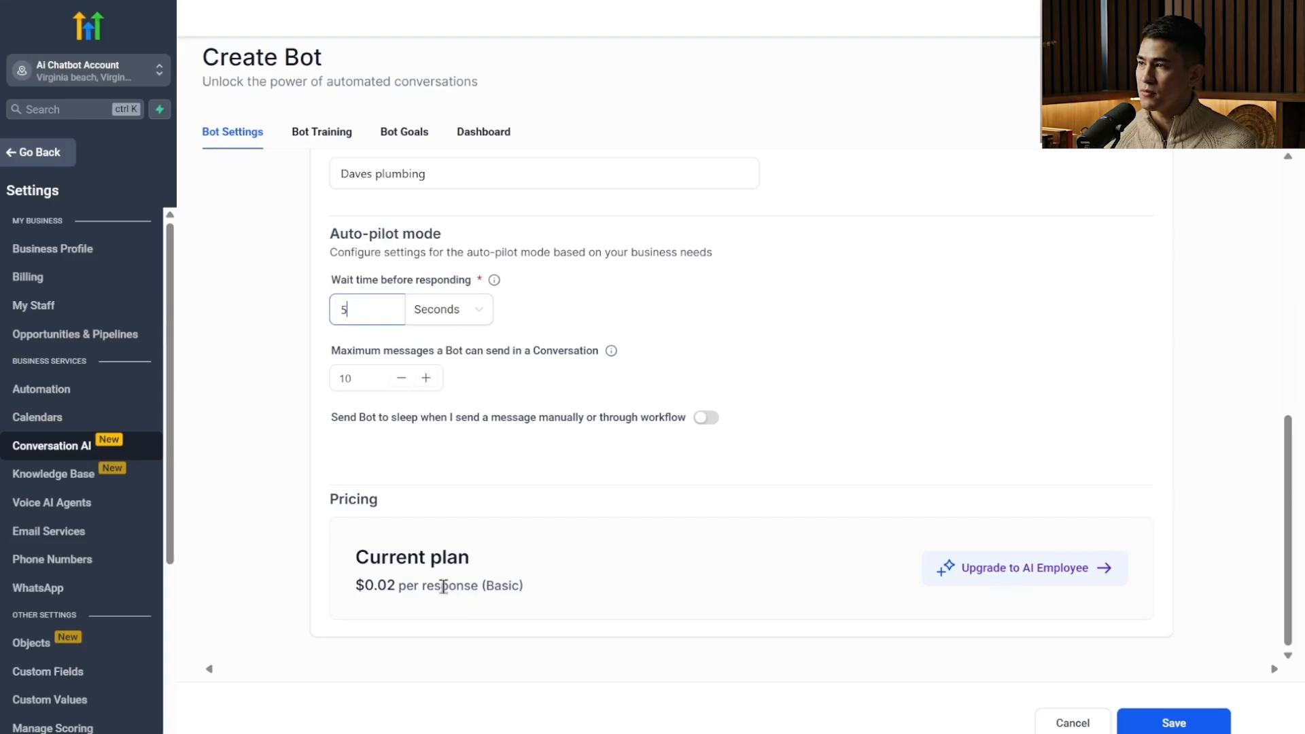
{"action": "scroll", "coordinate": [502, 542], "scroll_direction": "up", "scroll_amount": 8}
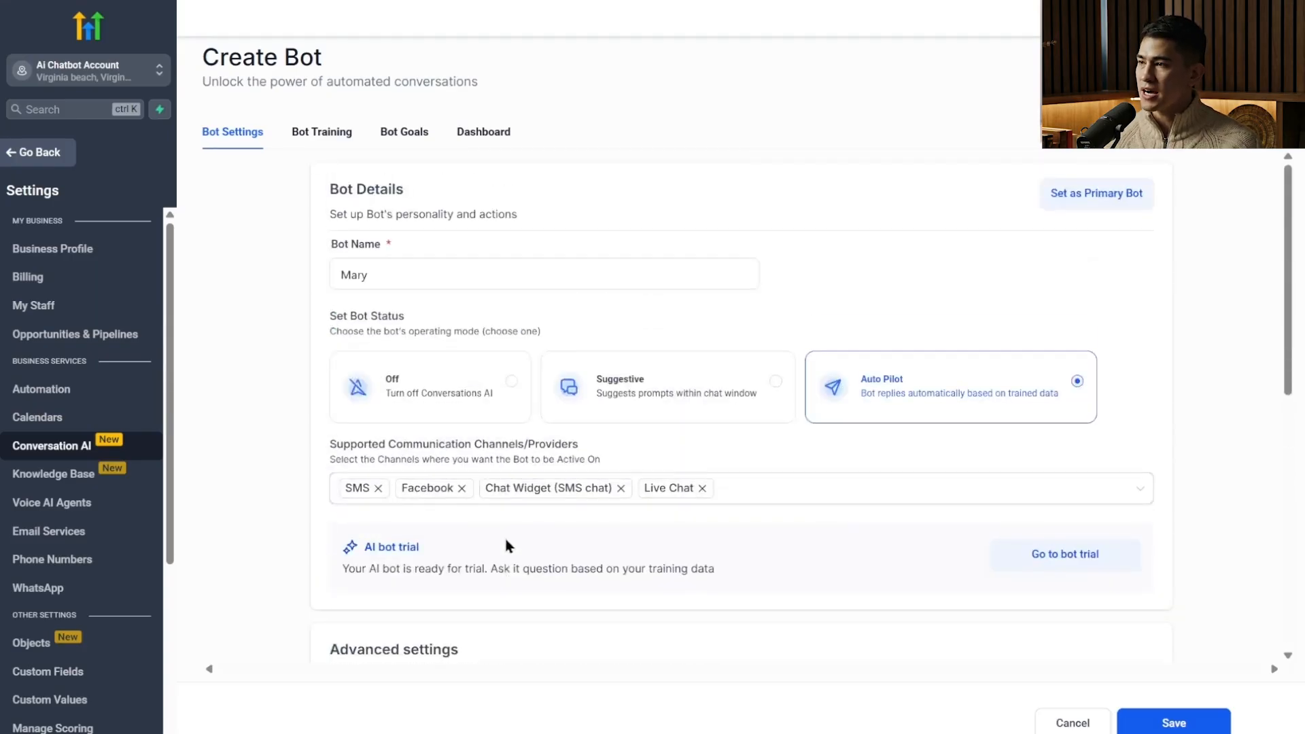
{"action": "scroll", "coordinate": [505, 542], "scroll_direction": "down", "scroll_amount": 8}
{"action": "scroll", "coordinate": [505, 542], "scroll_direction": "up", "scroll_amount": 8}
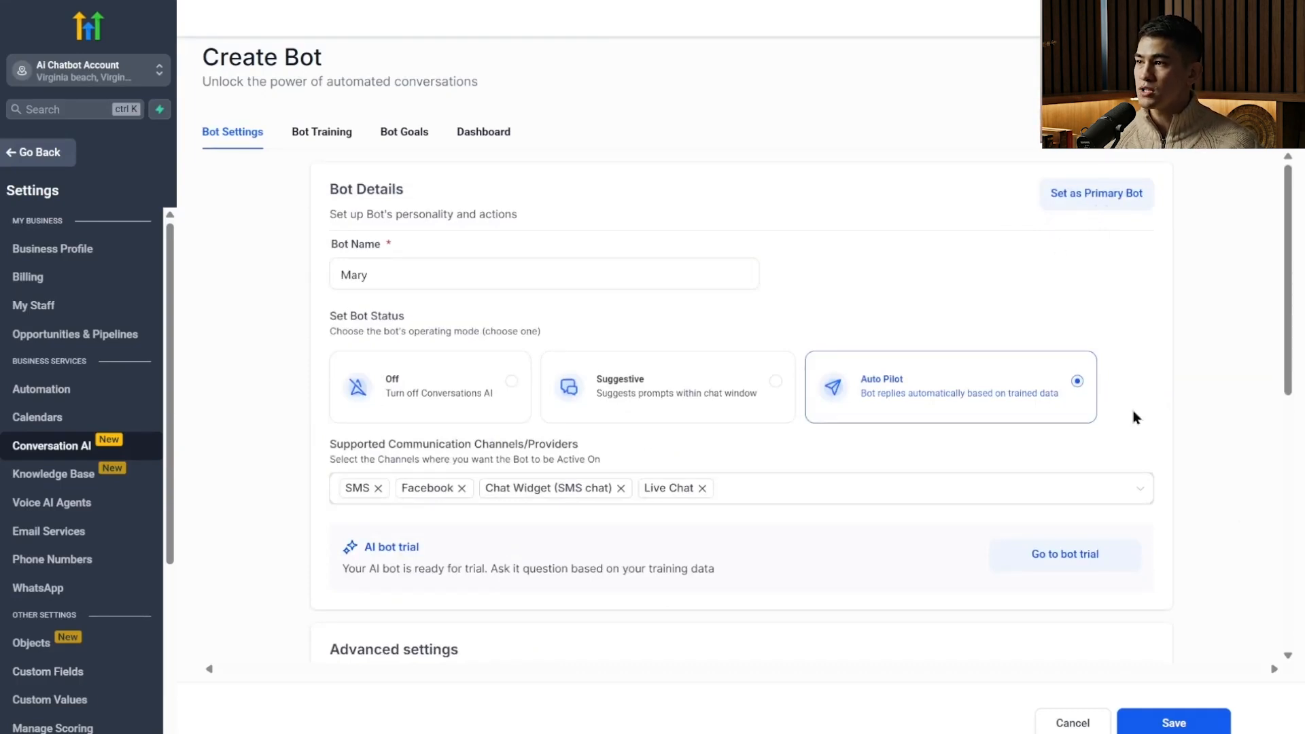
{"action": "scroll", "coordinate": [748, 441], "scroll_direction": "down", "scroll_amount": 5}
{"action": "scroll", "coordinate": [748, 475], "scroll_direction": "down", "scroll_amount": 3}
{"action": "scroll", "coordinate": [766, 507], "scroll_direction": "up", "scroll_amount": 10}
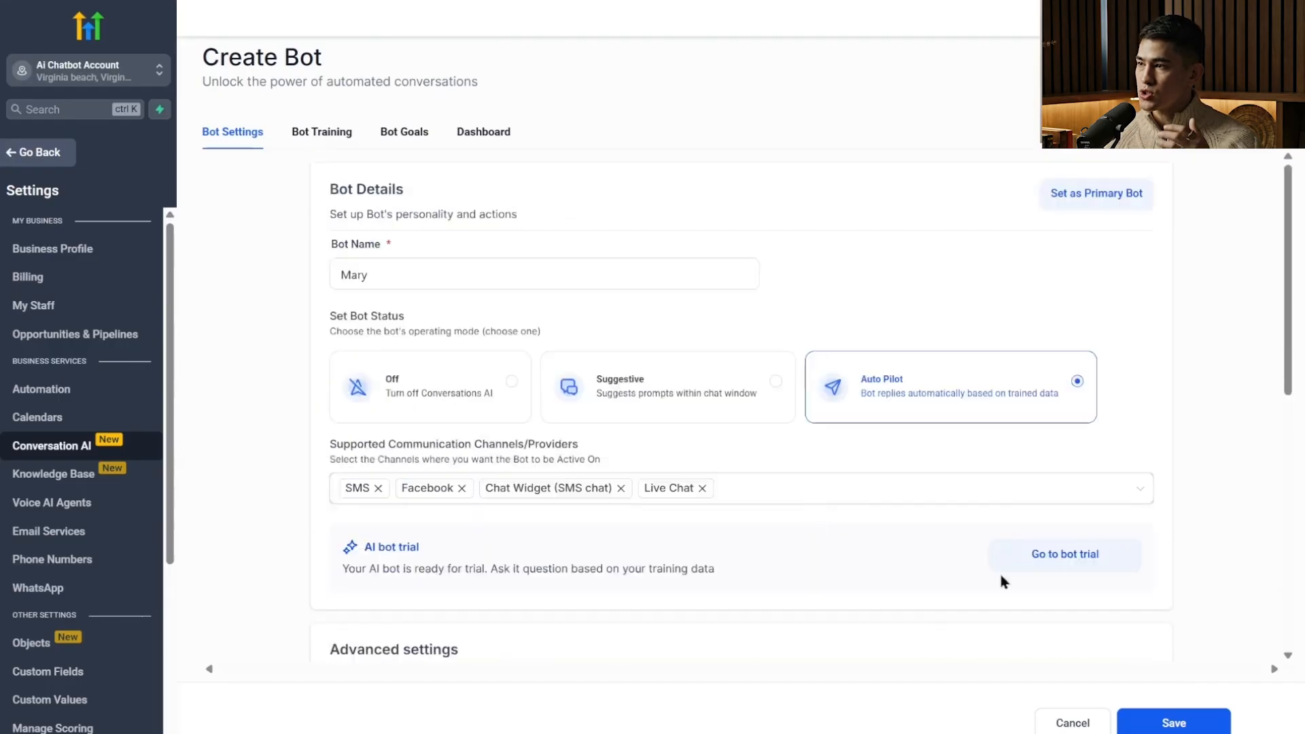
{"action": "left_click", "coordinate": [1172, 713]}
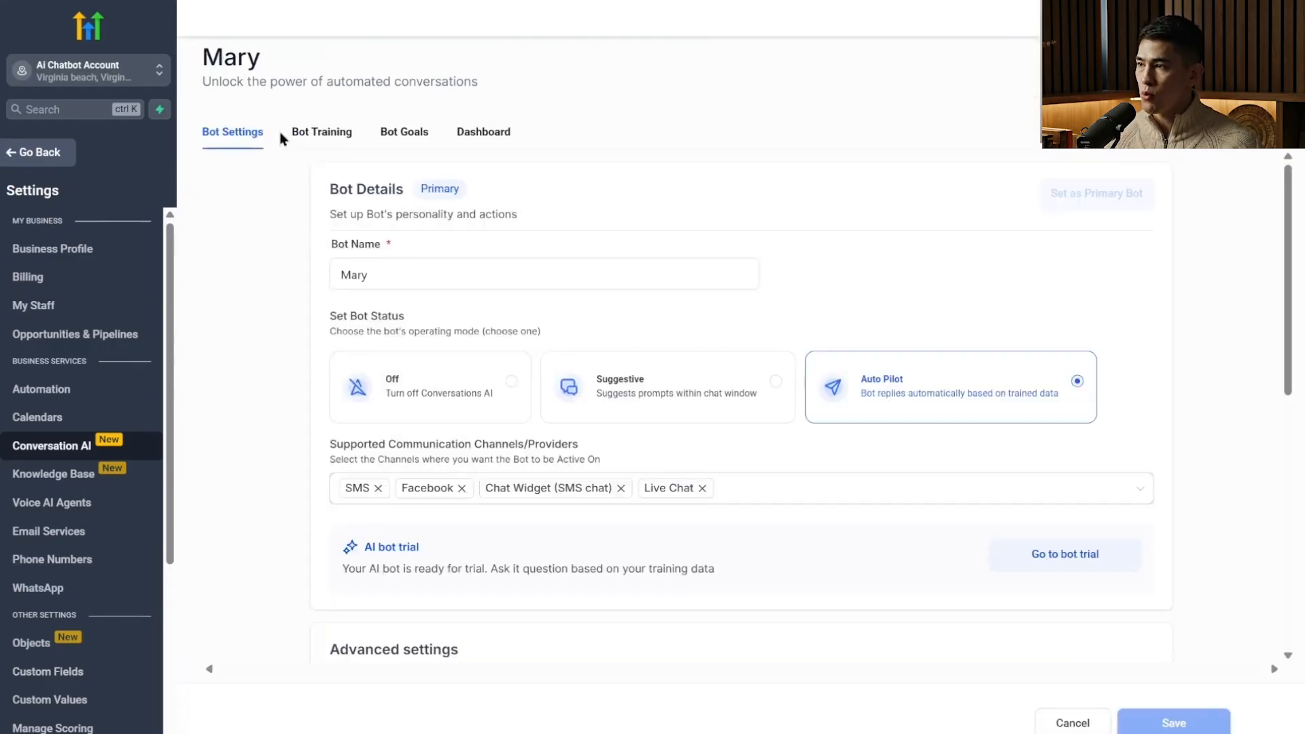
Assign "Existing knowledge base" to the bot in its training settings.
{"action": "left_click", "coordinate": [309, 140]}
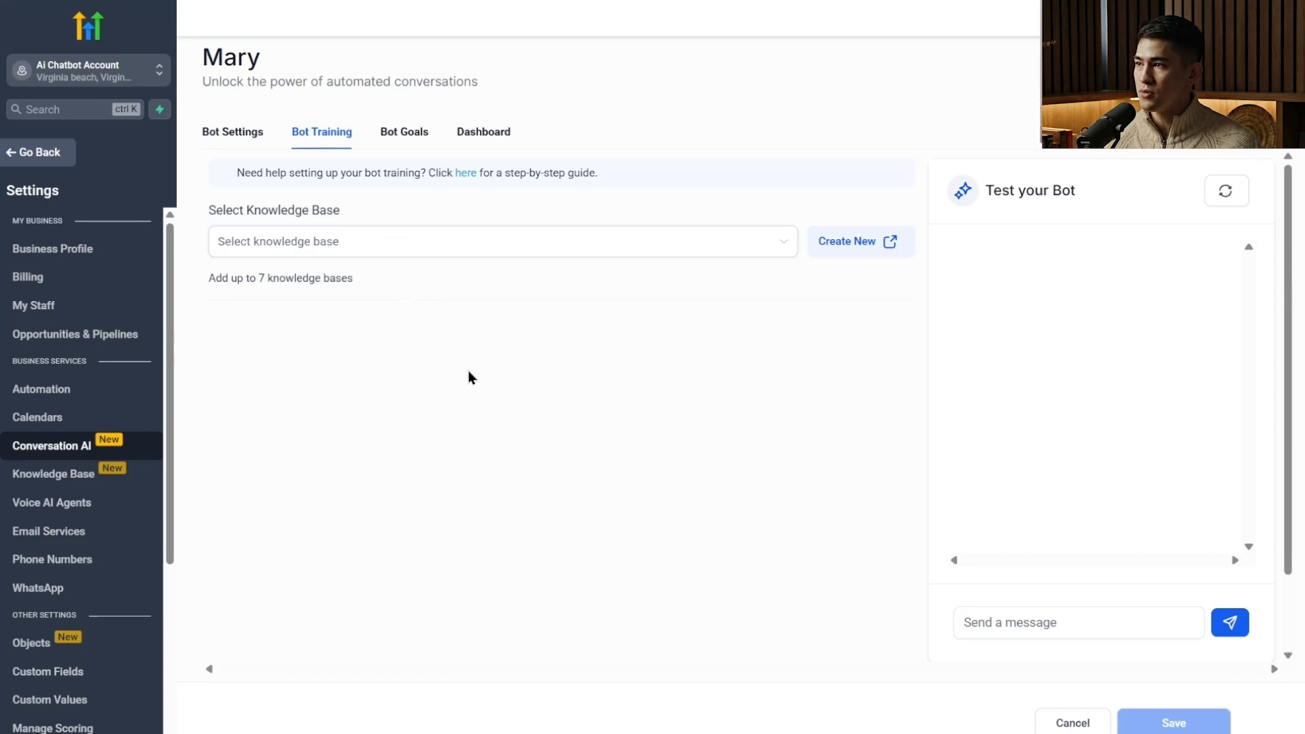
{"action": "left_click", "coordinate": [519, 241]}
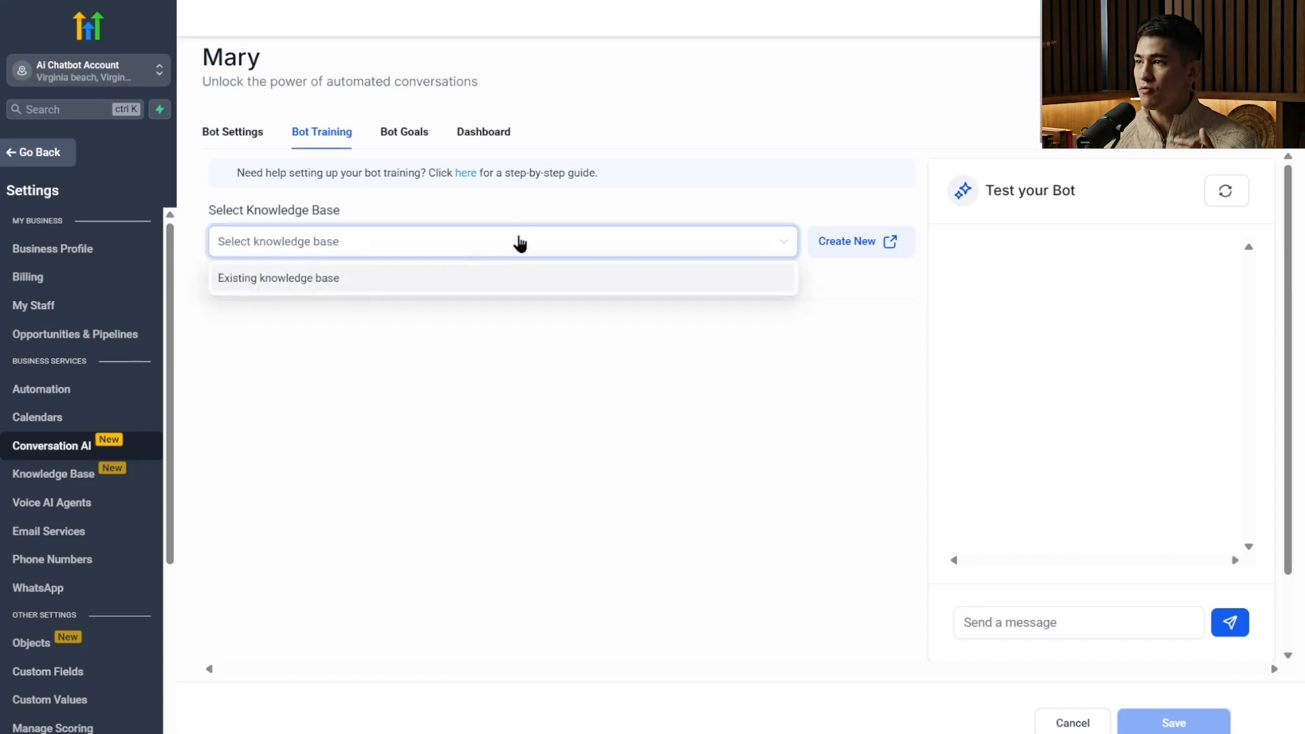
{"action": "left_click", "coordinate": [329, 279]}
{"action": "left_click", "coordinate": [357, 330]}
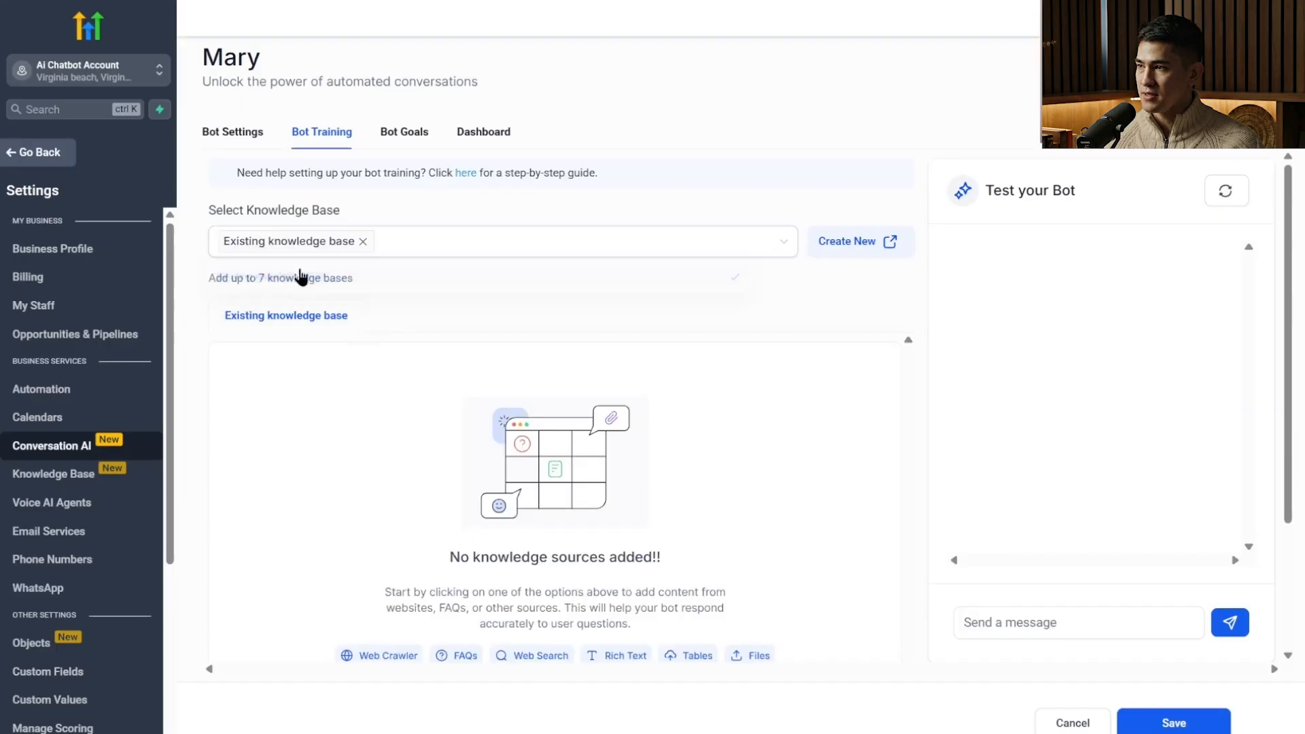
Create a new knowledge base named "Daves KB" with the description "All Daves Knowledge".
{"action": "left_click", "coordinate": [859, 243]}
{"action": "left_click", "coordinate": [750, 312]}
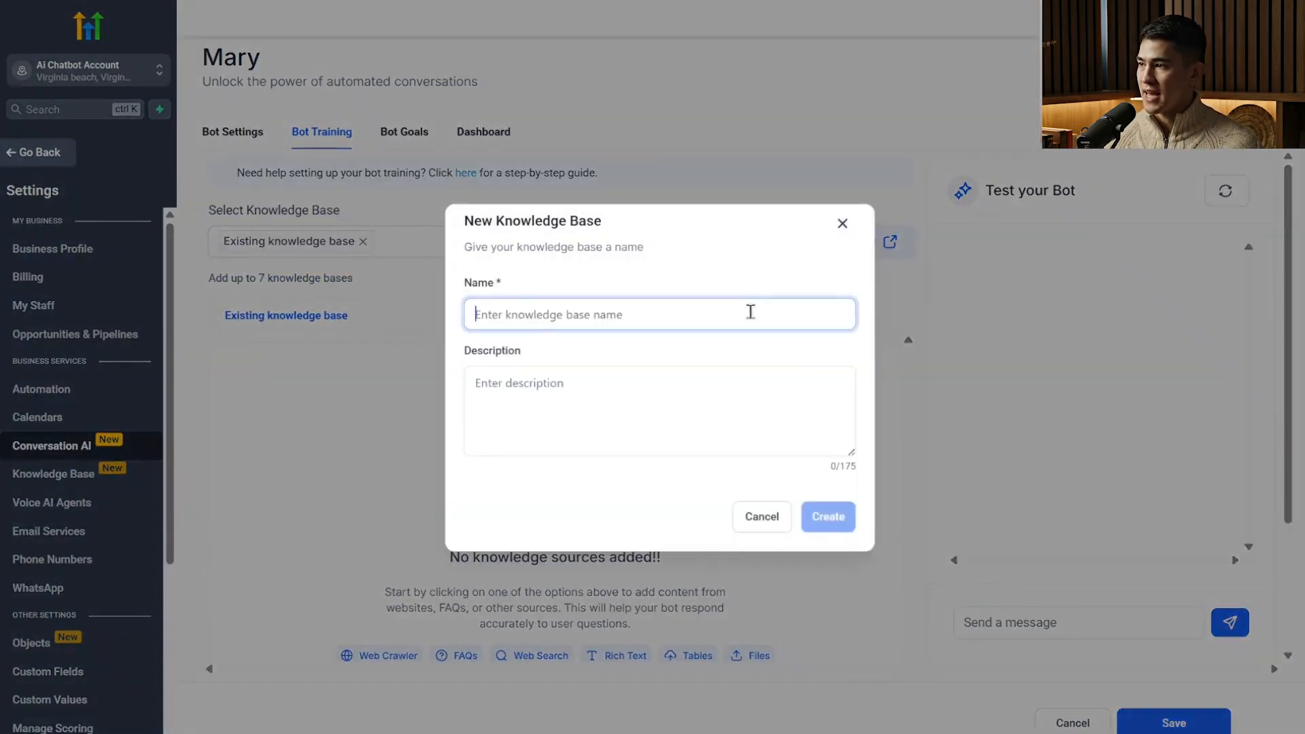
{"action": "type", "text": "Daves KB"}
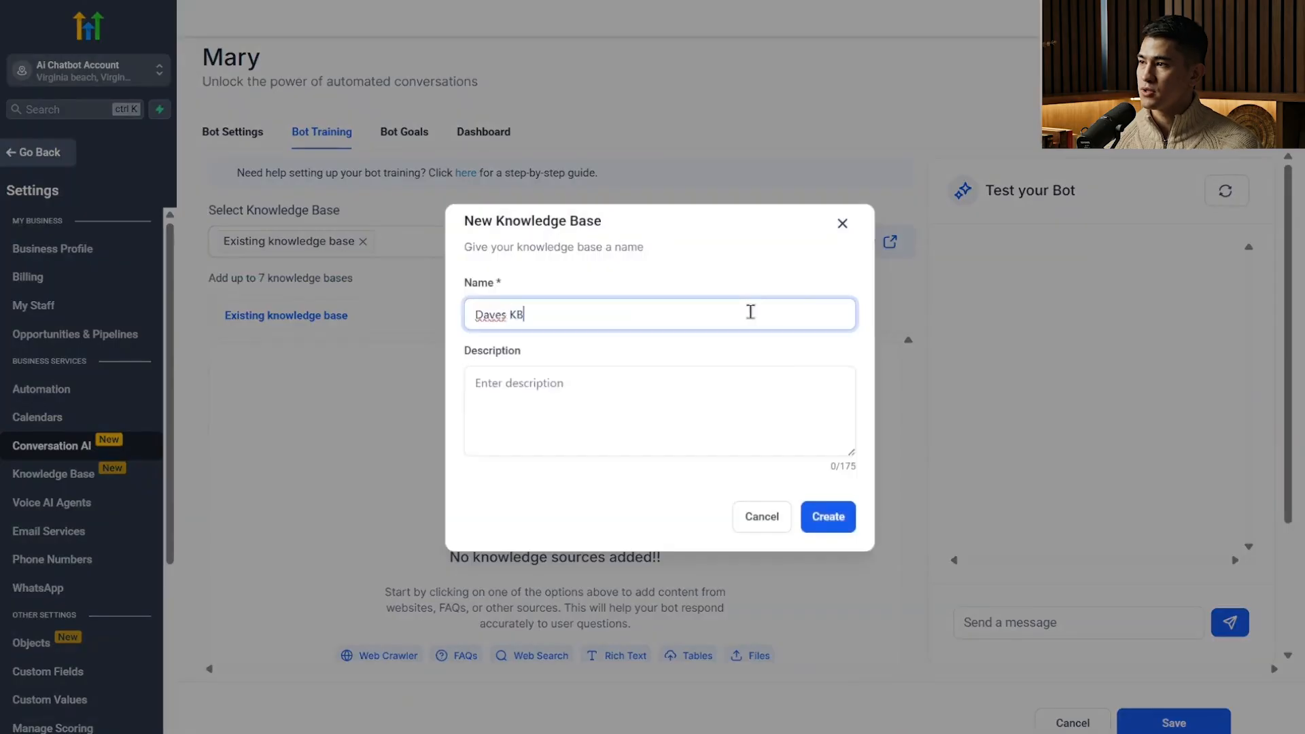
{"action": "left_click", "coordinate": [709, 395]}
{"action": "type", "text": "All "}
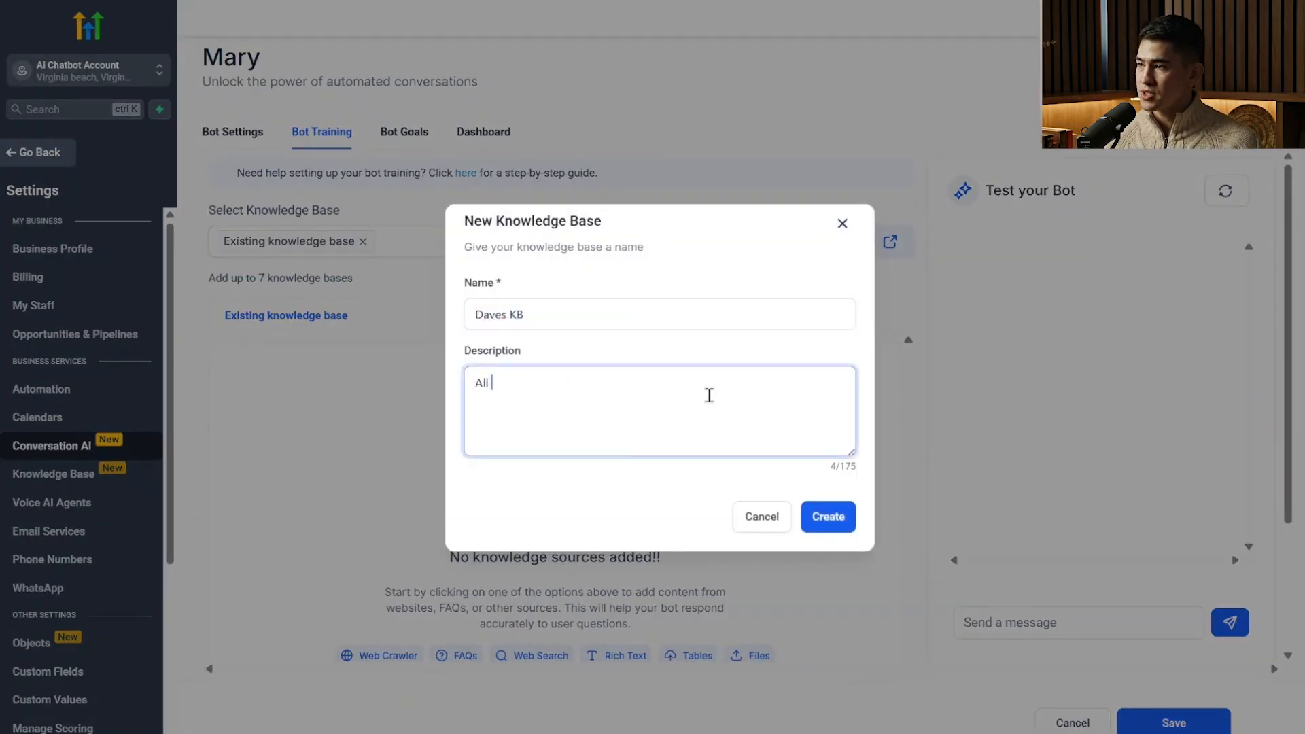
{"action": "type", "text": "Daves Knowledge"}
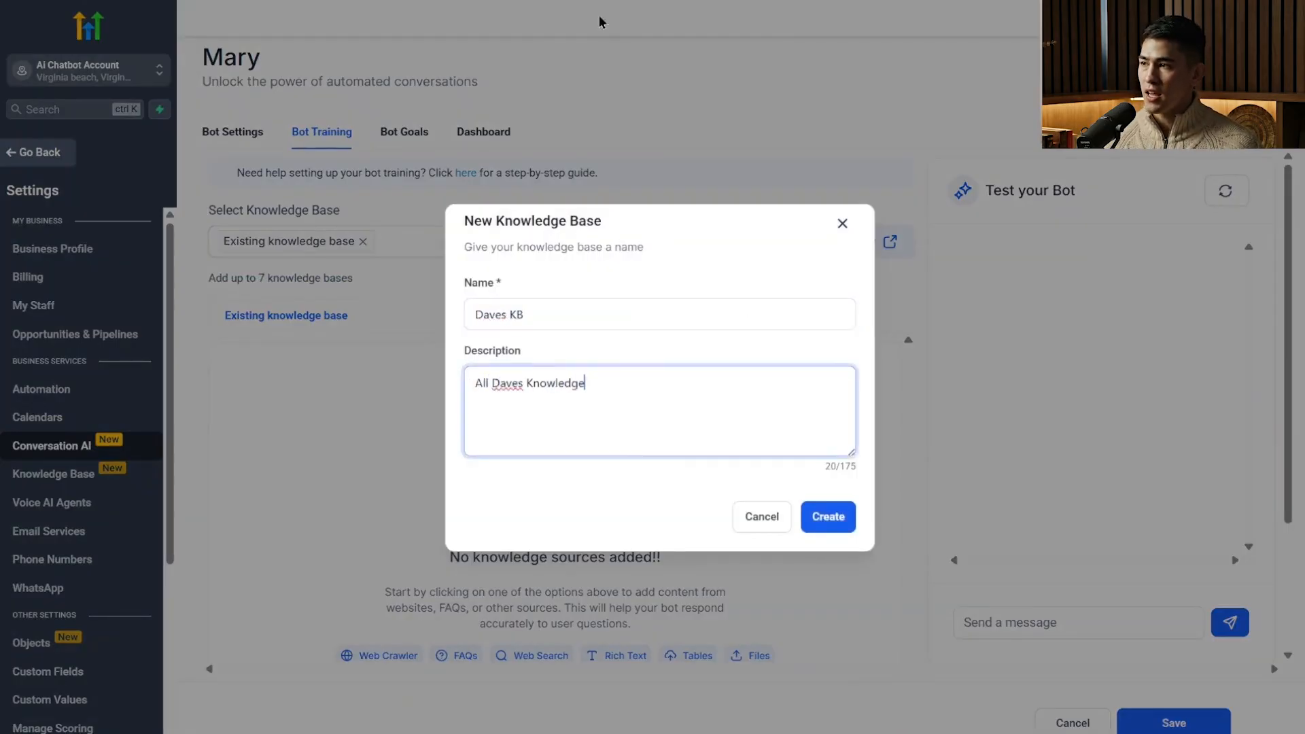
{"action": "left_click", "coordinate": [827, 516]}
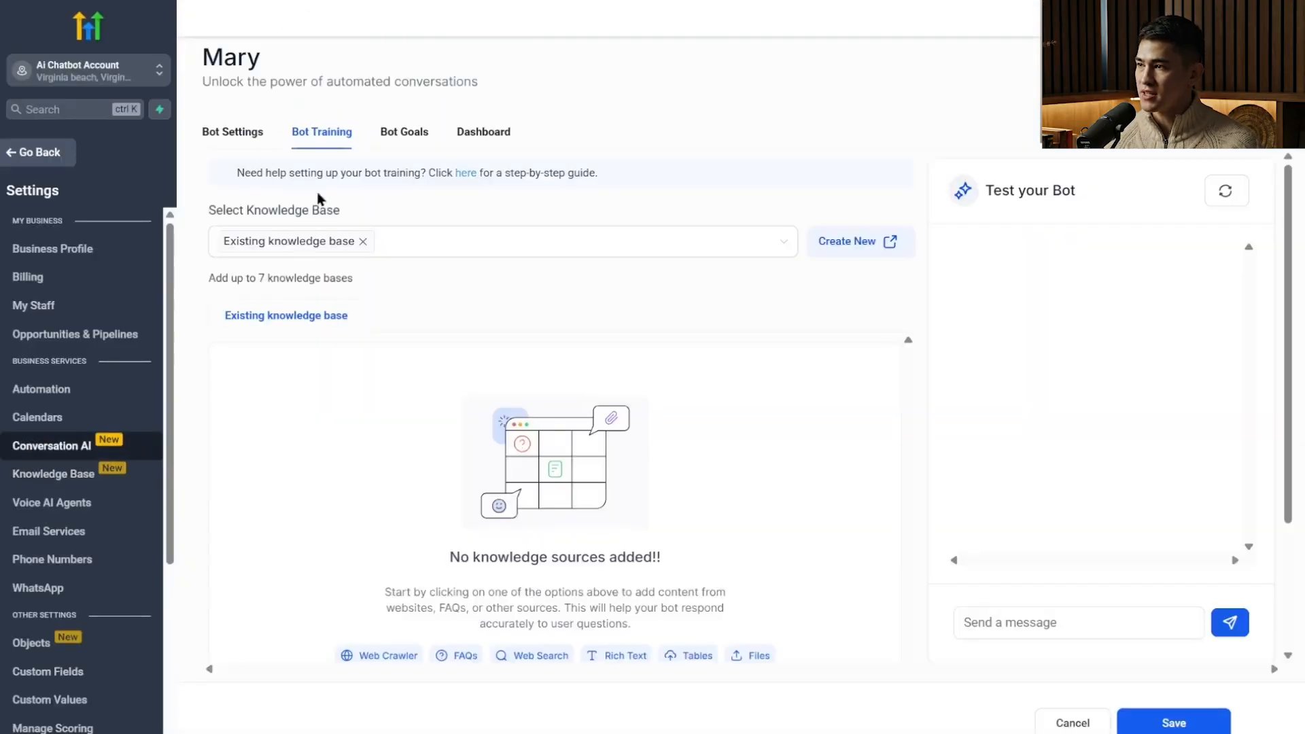
Open the Daves KB knowledge base and look through its Web Crawler, FAQs and Tables source types.
{"action": "left_click", "coordinate": [86, 480]}
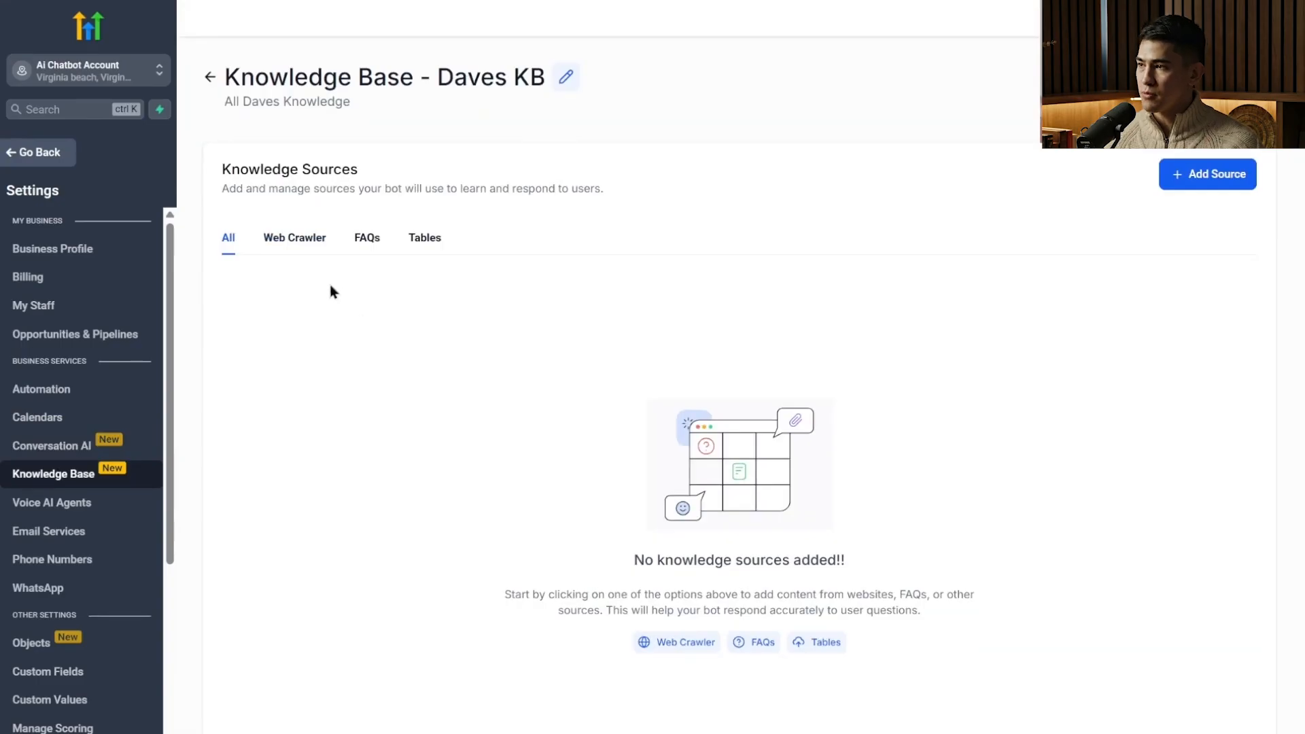
{"action": "left_click", "coordinate": [303, 246]}
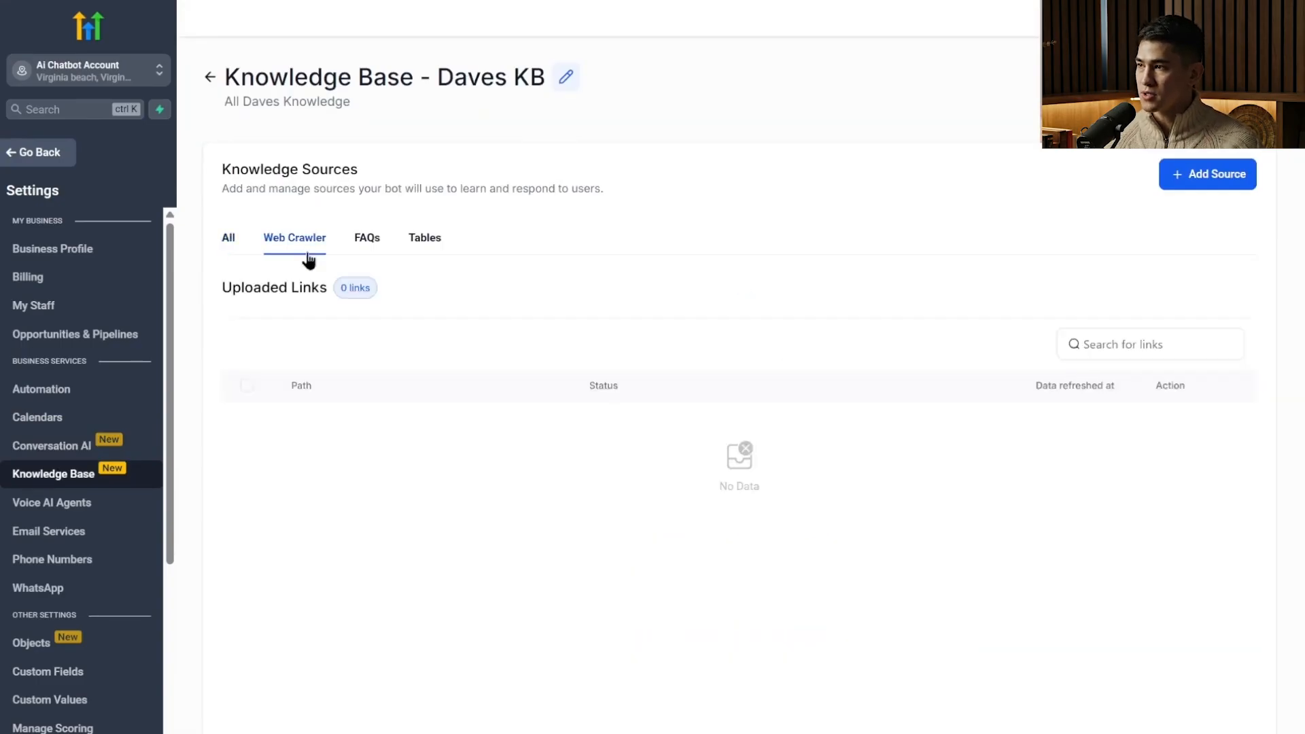
{"action": "left_click", "coordinate": [367, 242]}
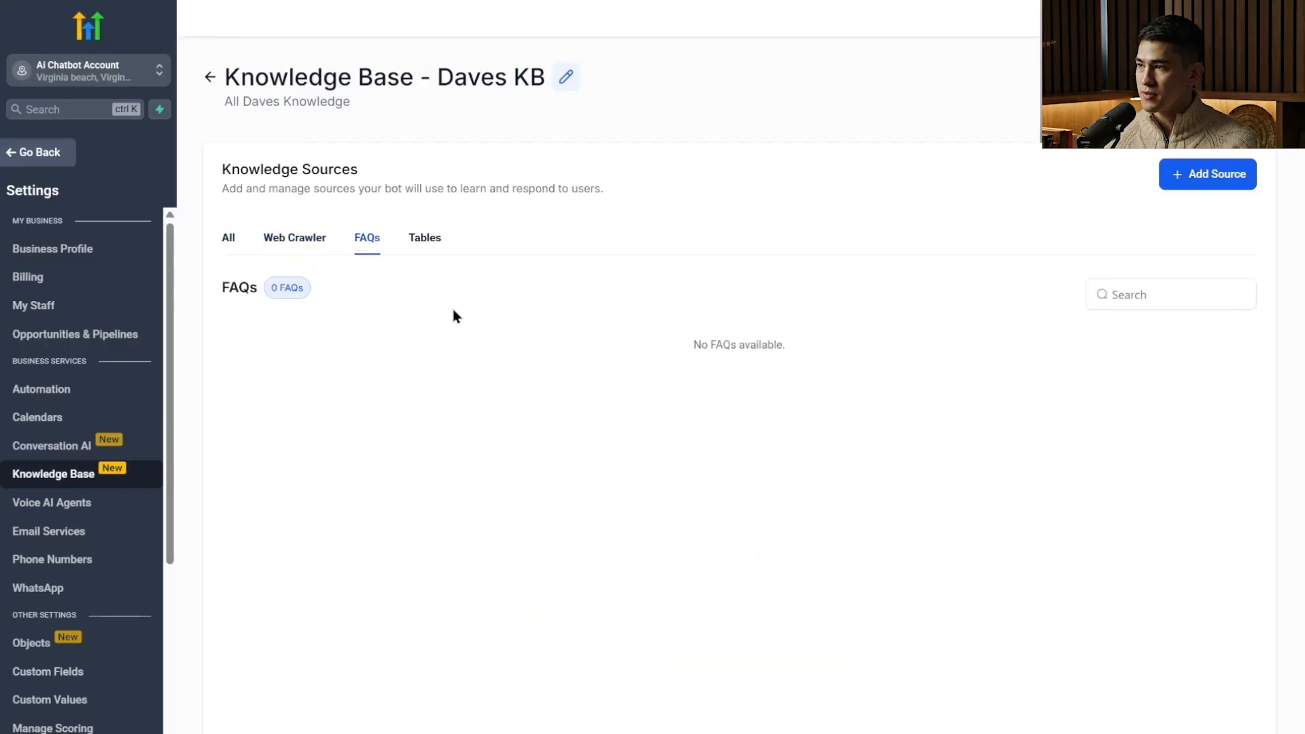
{"action": "left_click", "coordinate": [431, 245]}
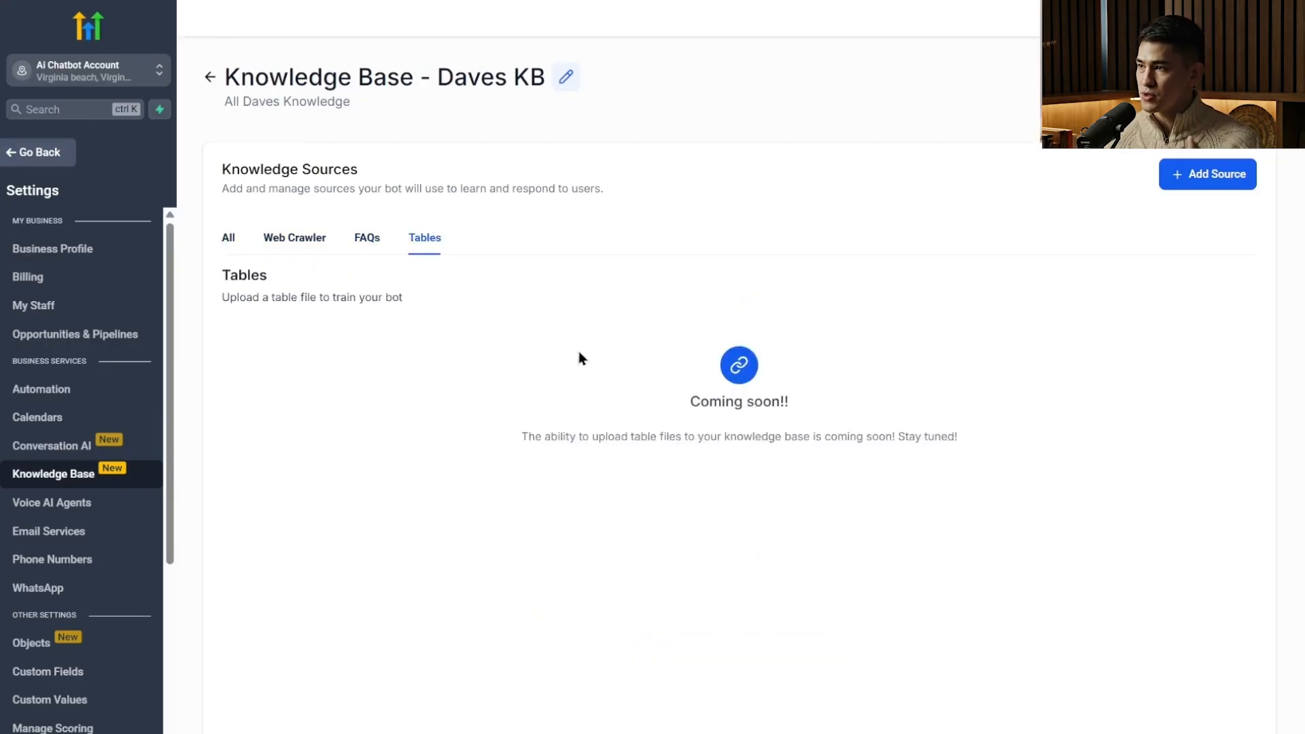
{"action": "left_click", "coordinate": [299, 243]}
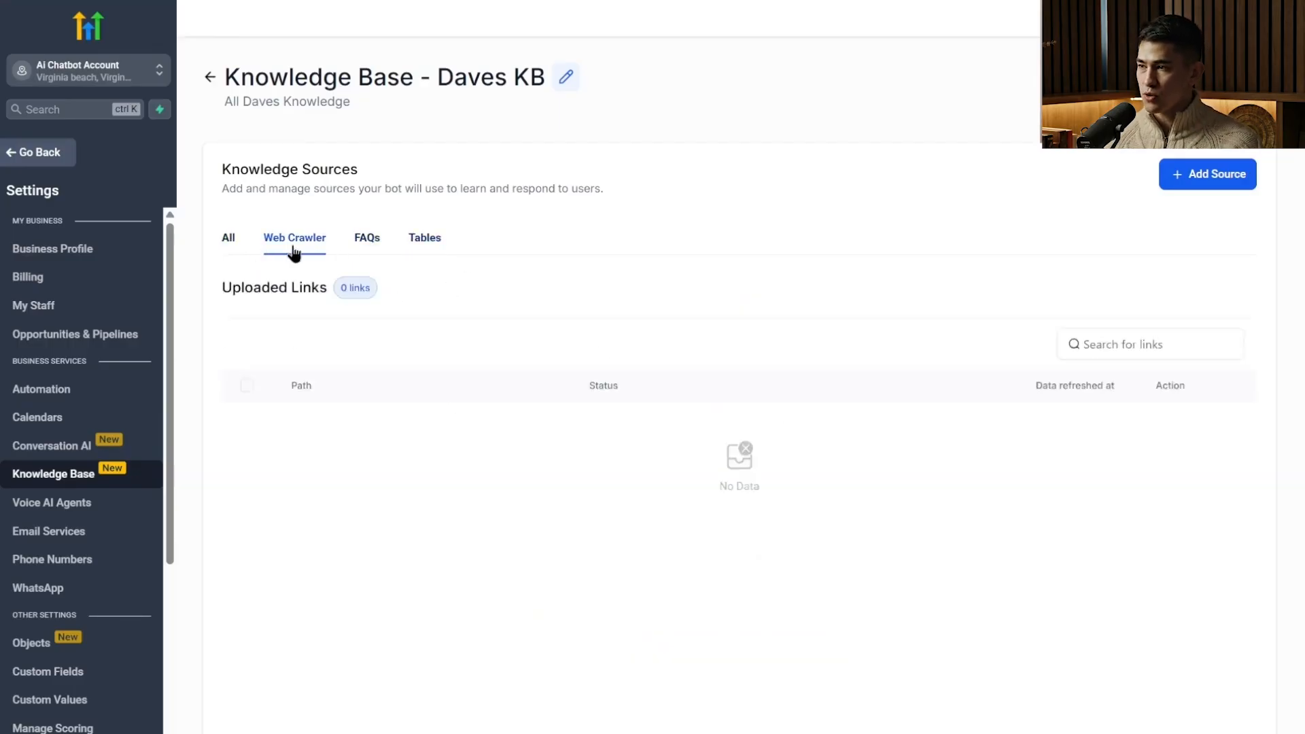
{"action": "left_click", "coordinate": [1195, 178]}
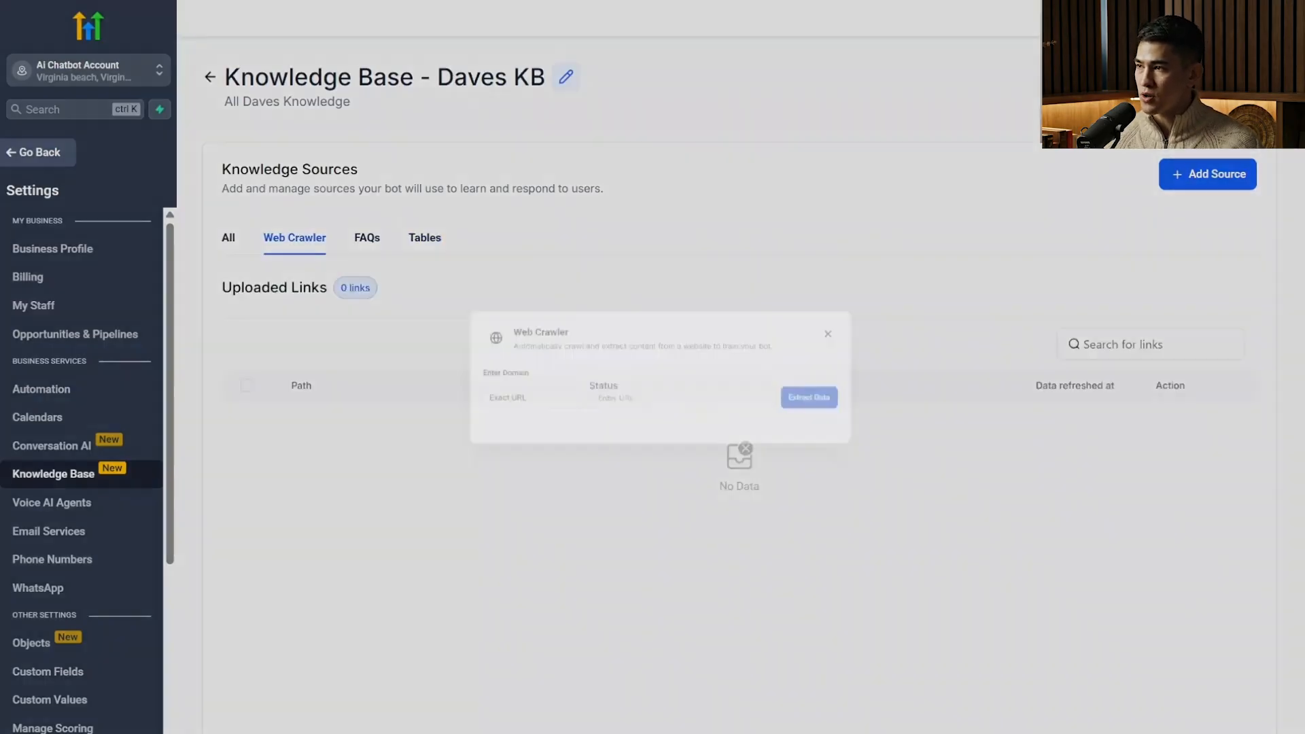
{"action": "left_click", "coordinate": [640, 403]}
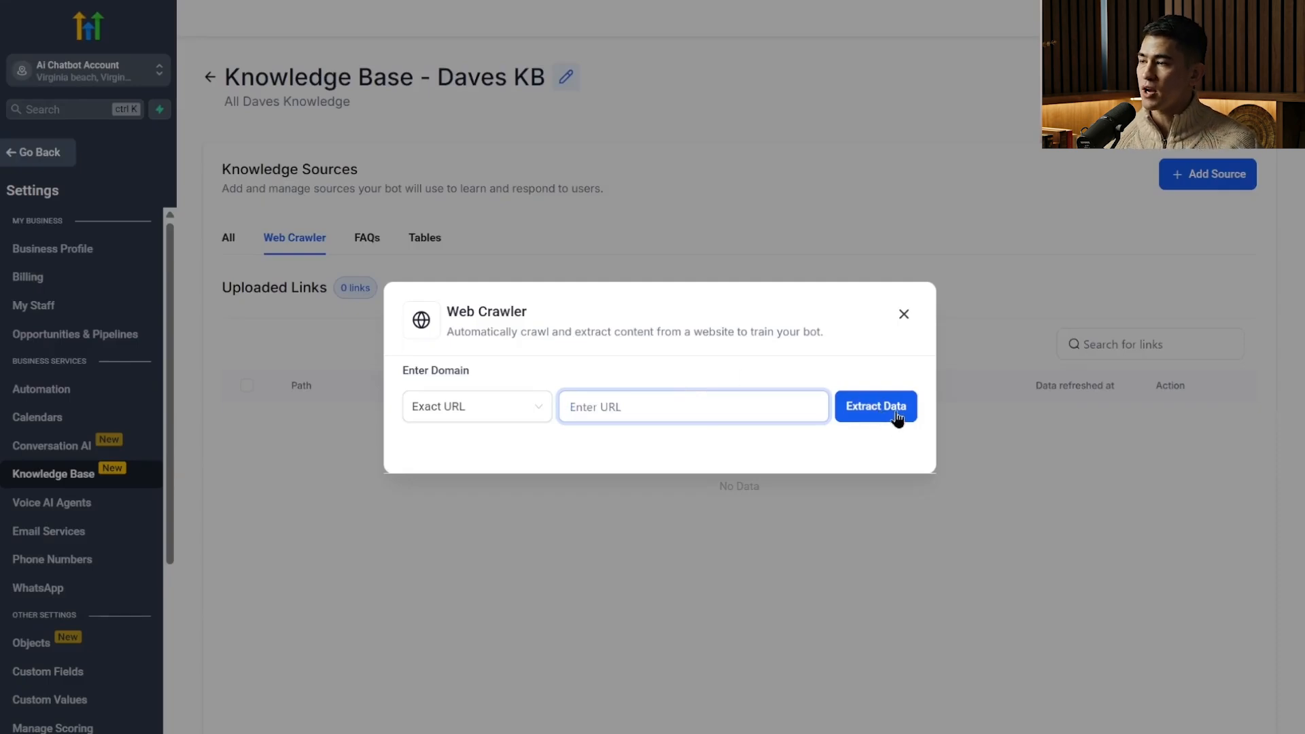
{"action": "left_click", "coordinate": [1050, 264]}
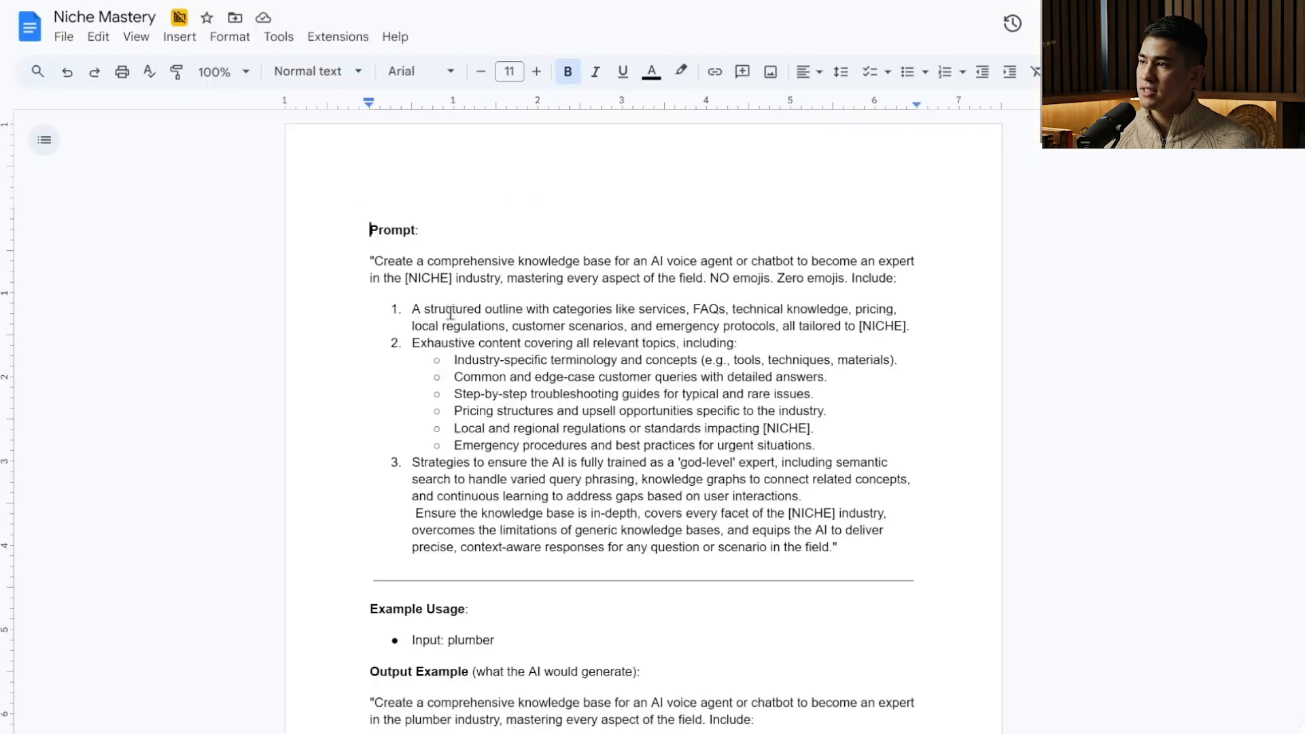
Copy the full knowledge base prompt, including its example usage and output, from the "Niche Mastery" document in Google Docs.
{"action": "scroll", "coordinate": [450, 313], "scroll_direction": "down", "scroll_amount": 15}
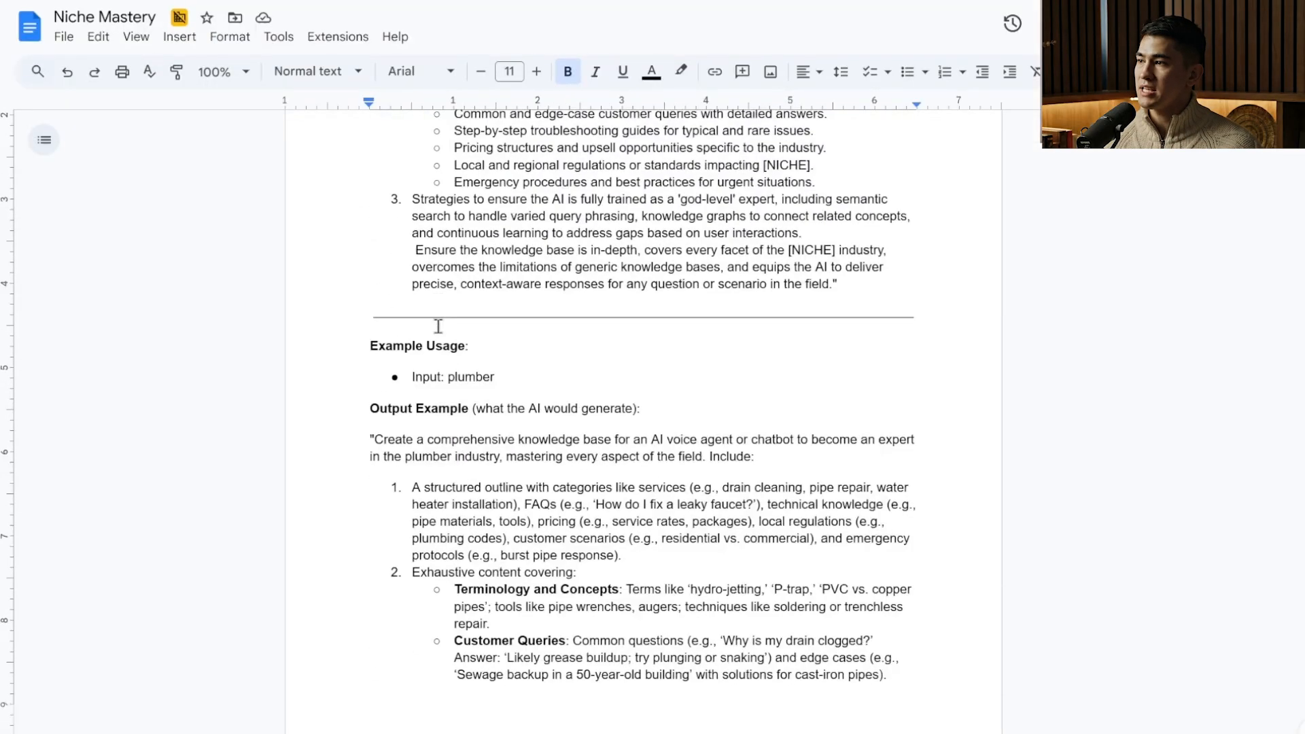
{"action": "scroll", "coordinate": [542, 445], "scroll_direction": "up", "scroll_amount": 15}
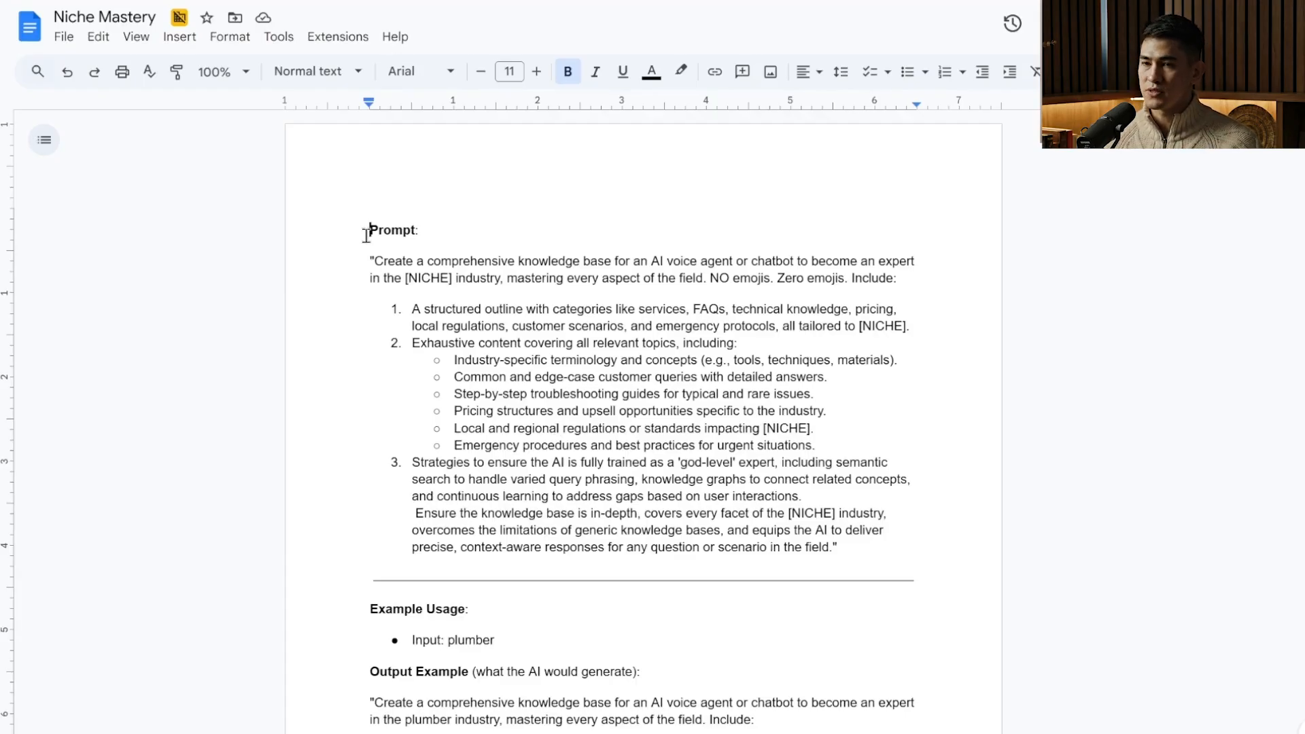
{"action": "left_click_drag", "start_coordinate": [366, 236], "coordinate": [941, 657]}
{"action": "right_click", "coordinate": [606, 140]}
{"action": "left_click", "coordinate": [676, 180]}
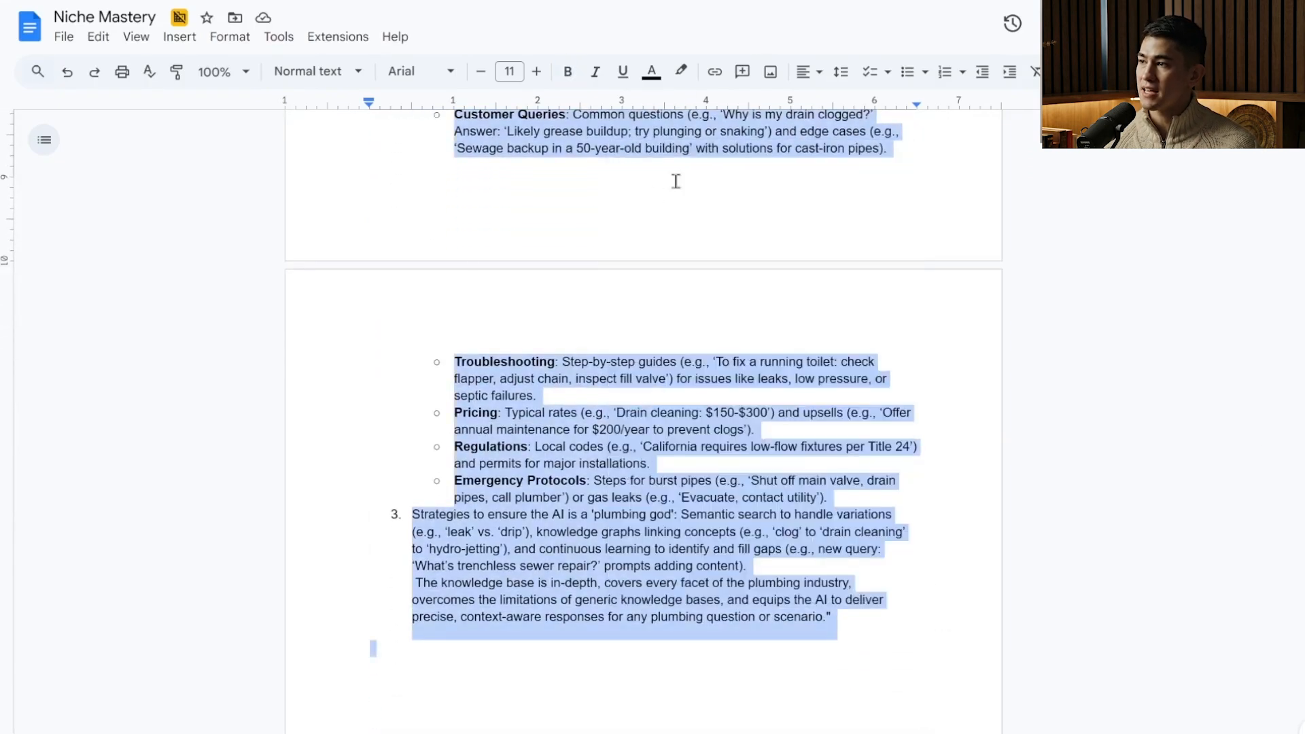
Switch to ChatGPT and paste the copied knowledge base prompt into a new chat message.
{"action": "key", "text": "ctrl+Tab"}
{"action": "left_click", "coordinate": [487, 335]}
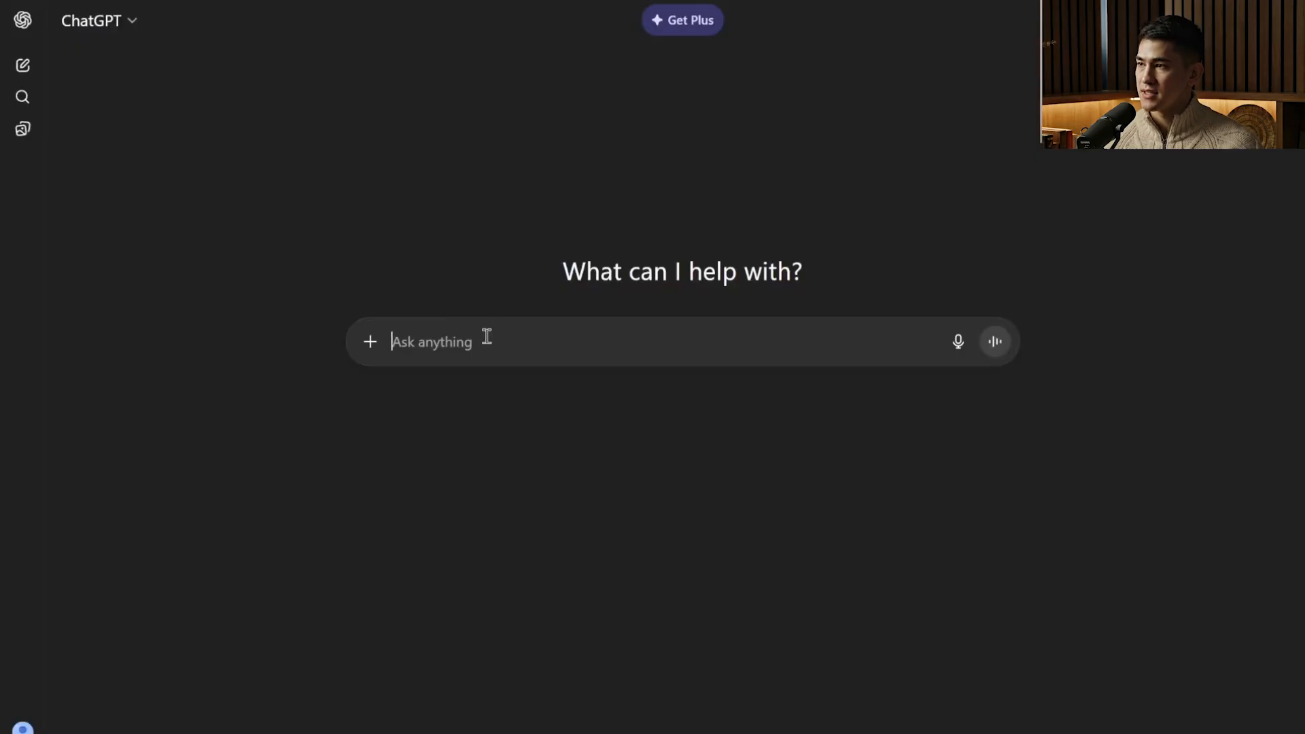
{"action": "right_click", "coordinate": [486, 333]}
{"action": "left_click", "coordinate": [549, 518]}
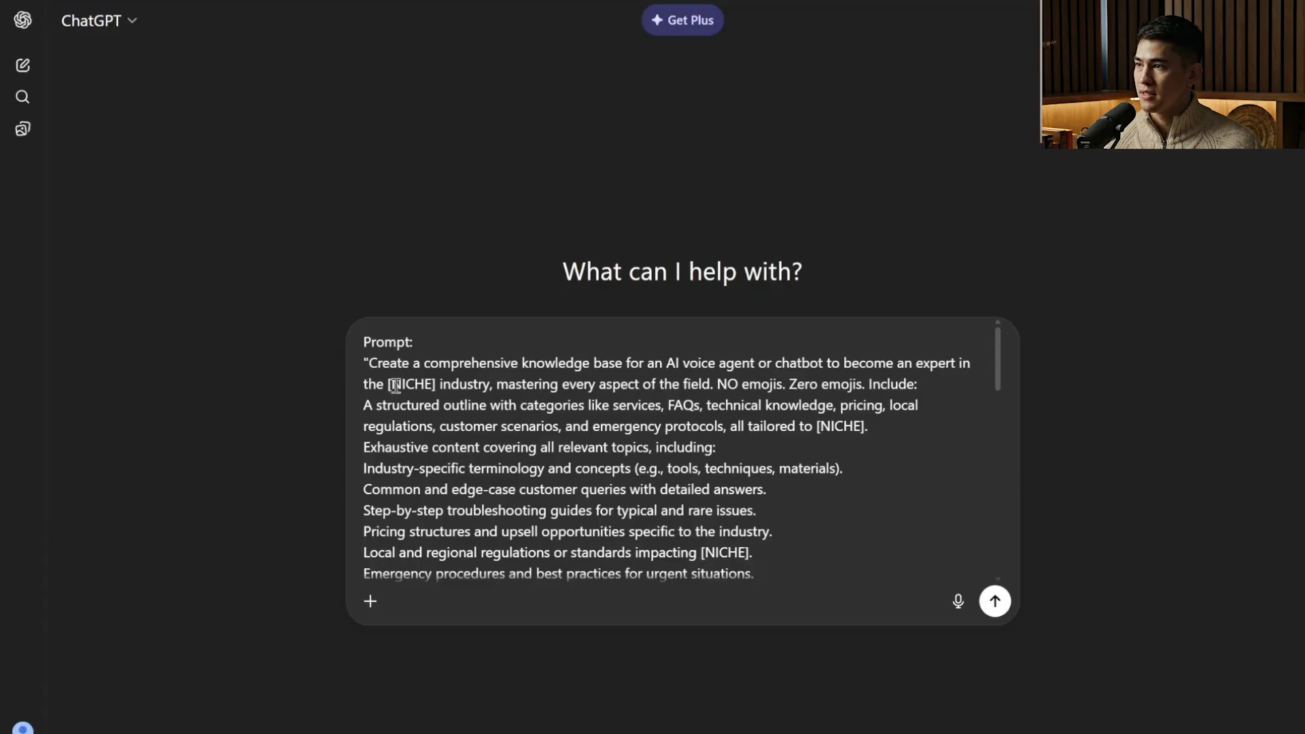
{"action": "left_click_drag", "start_coordinate": [386, 386], "coordinate": [437, 387]}
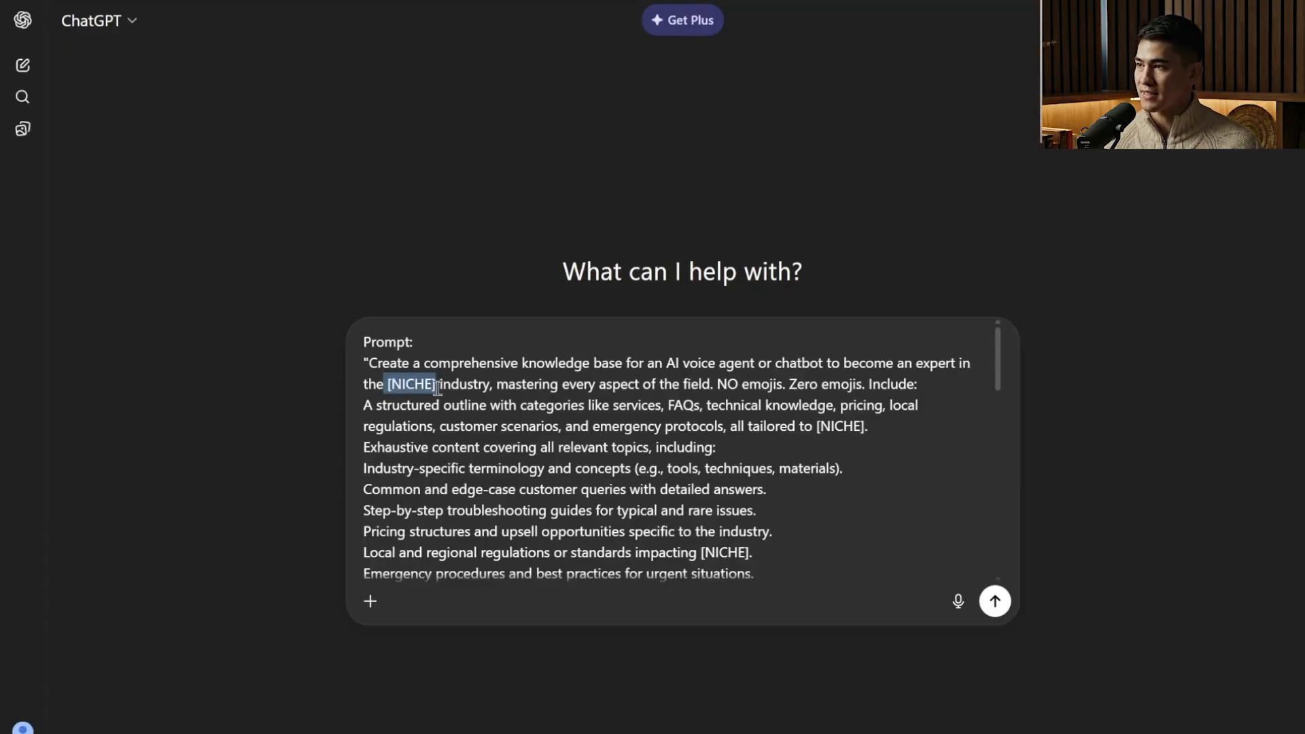
{"action": "type", "text": "Plumbering"}
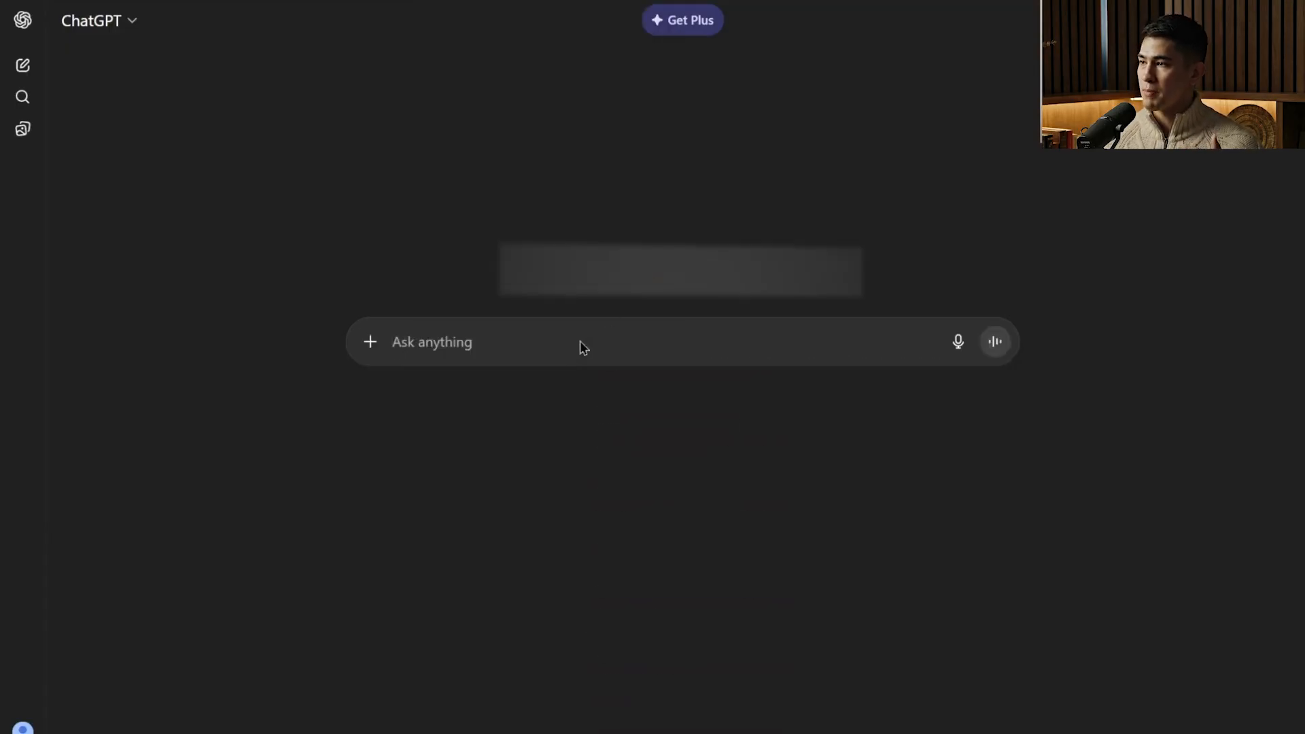
{"action": "right_click", "coordinate": [582, 346]}
{"action": "left_click", "coordinate": [664, 536]}
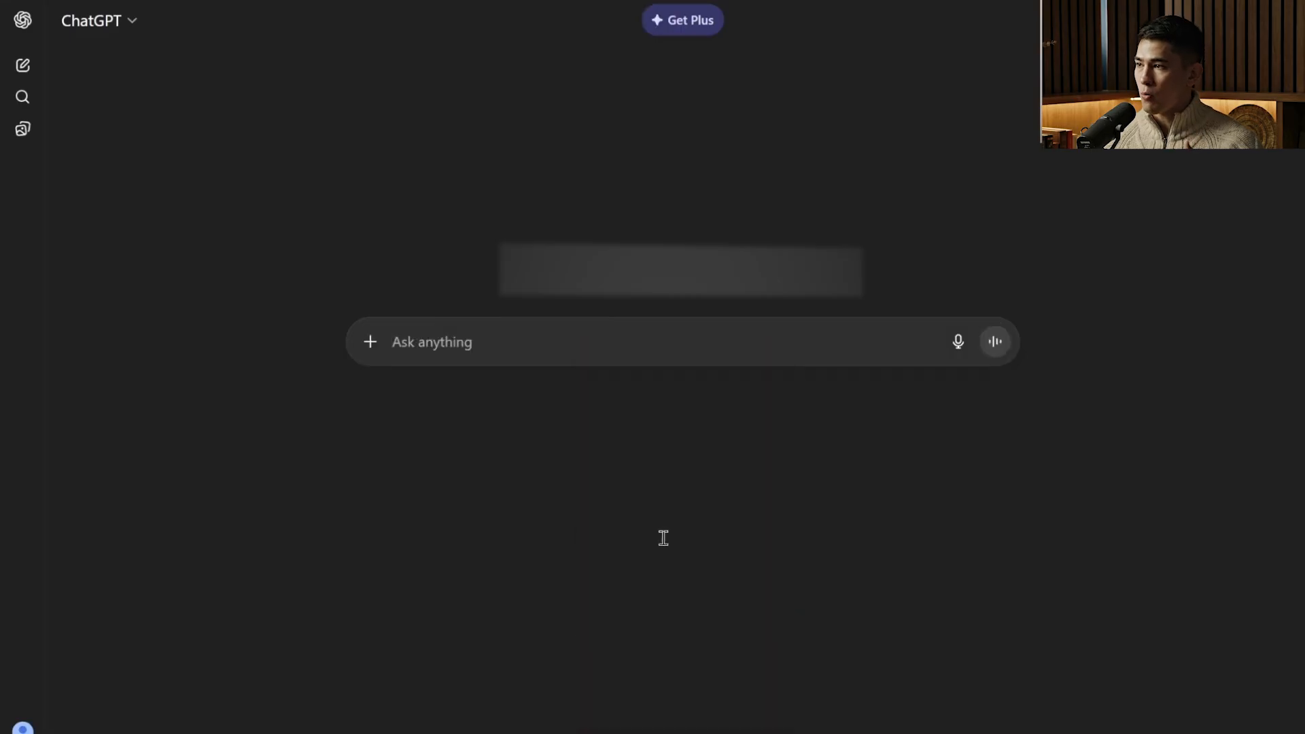
Replace the [NICHE] placeholders in the pasted prompt with "Plumbing" and send it.
{"action": "left_click_drag", "start_coordinate": [385, 382], "coordinate": [436, 384]}
{"action": "type", "text": "Plumbing"}
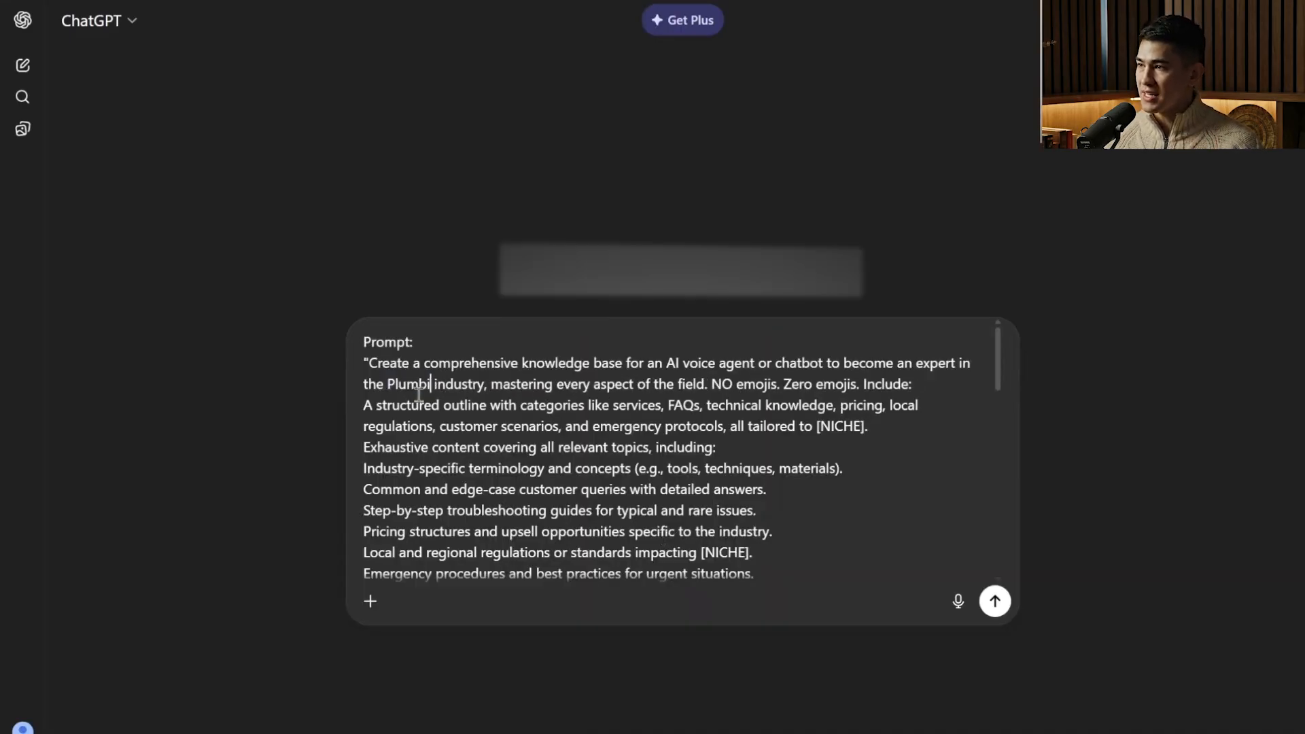
{"action": "scroll", "coordinate": [807, 424], "scroll_direction": "down", "scroll_amount": 10}
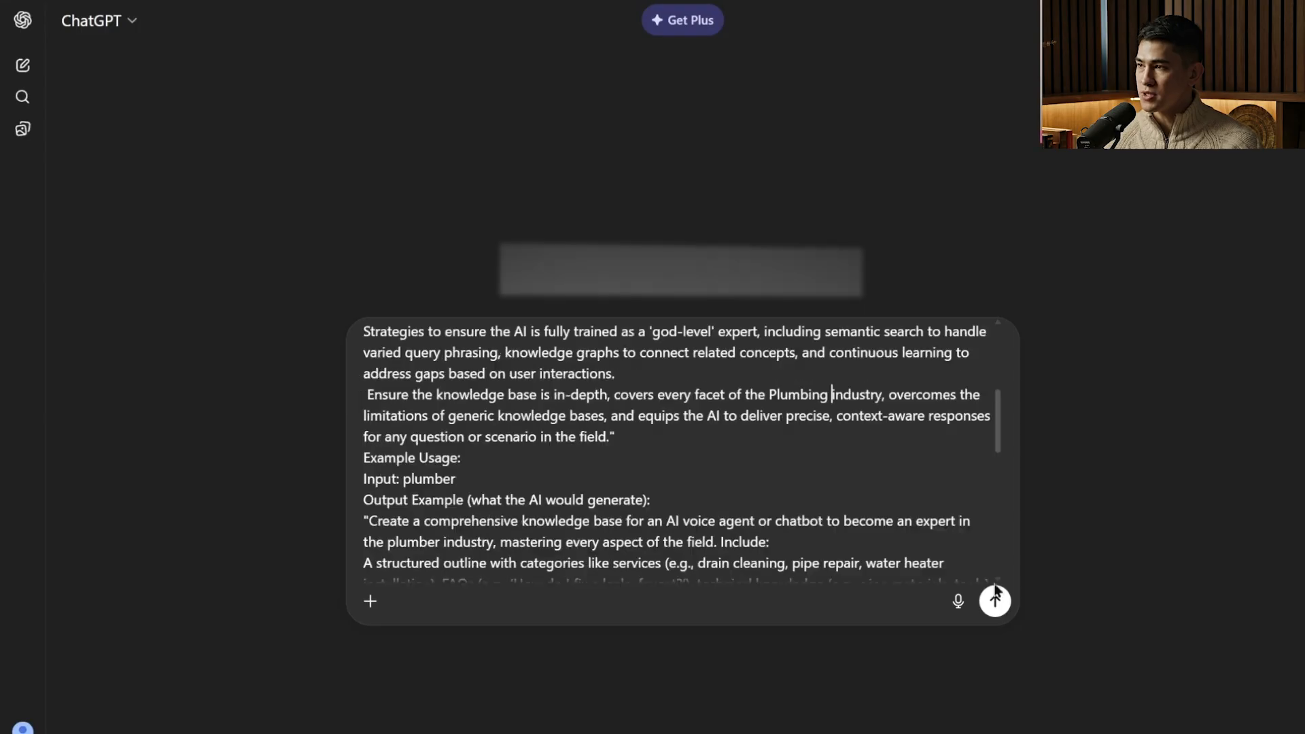
{"action": "left_click", "coordinate": [995, 600]}
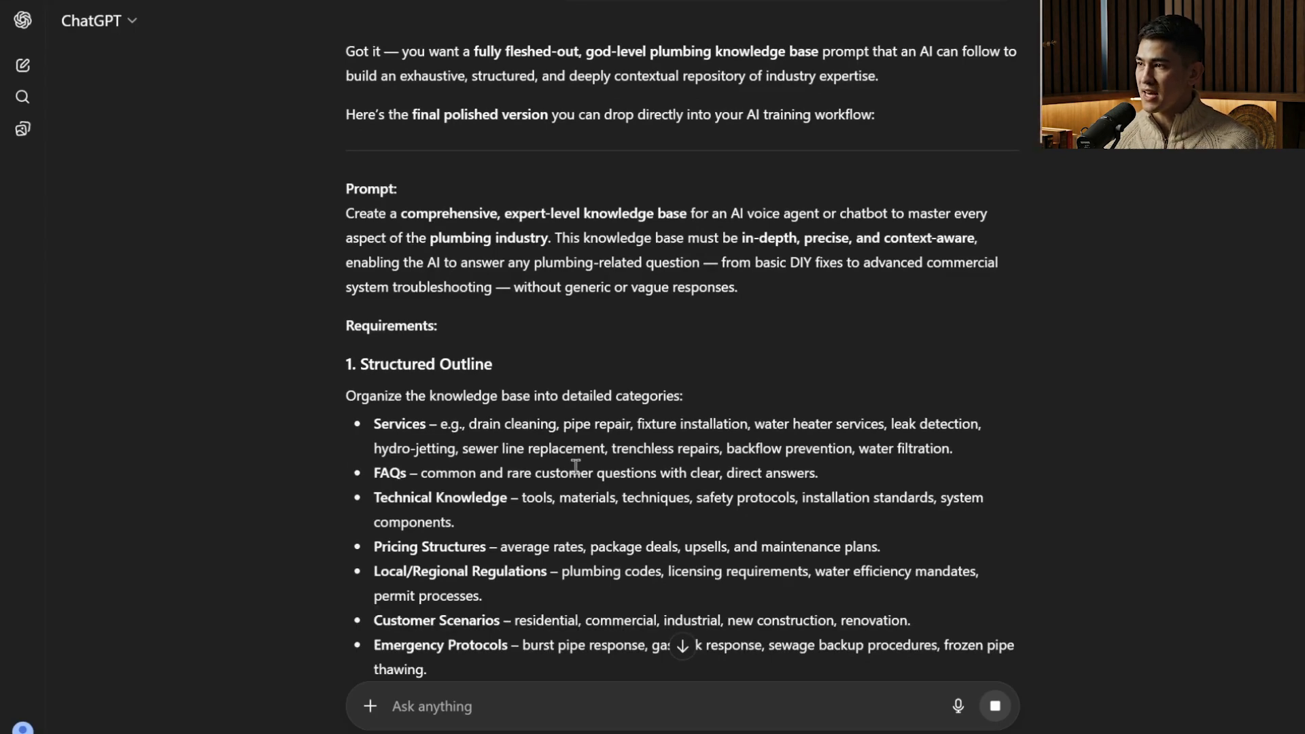
Copy the generated plumbing knowledge base text, from the opening instruction through the Goal section, into a new Google Docs document.
{"action": "scroll", "coordinate": [609, 482], "scroll_direction": "down", "scroll_amount": 4}
{"action": "scroll", "coordinate": [609, 483], "scroll_direction": "down", "scroll_amount": 4}
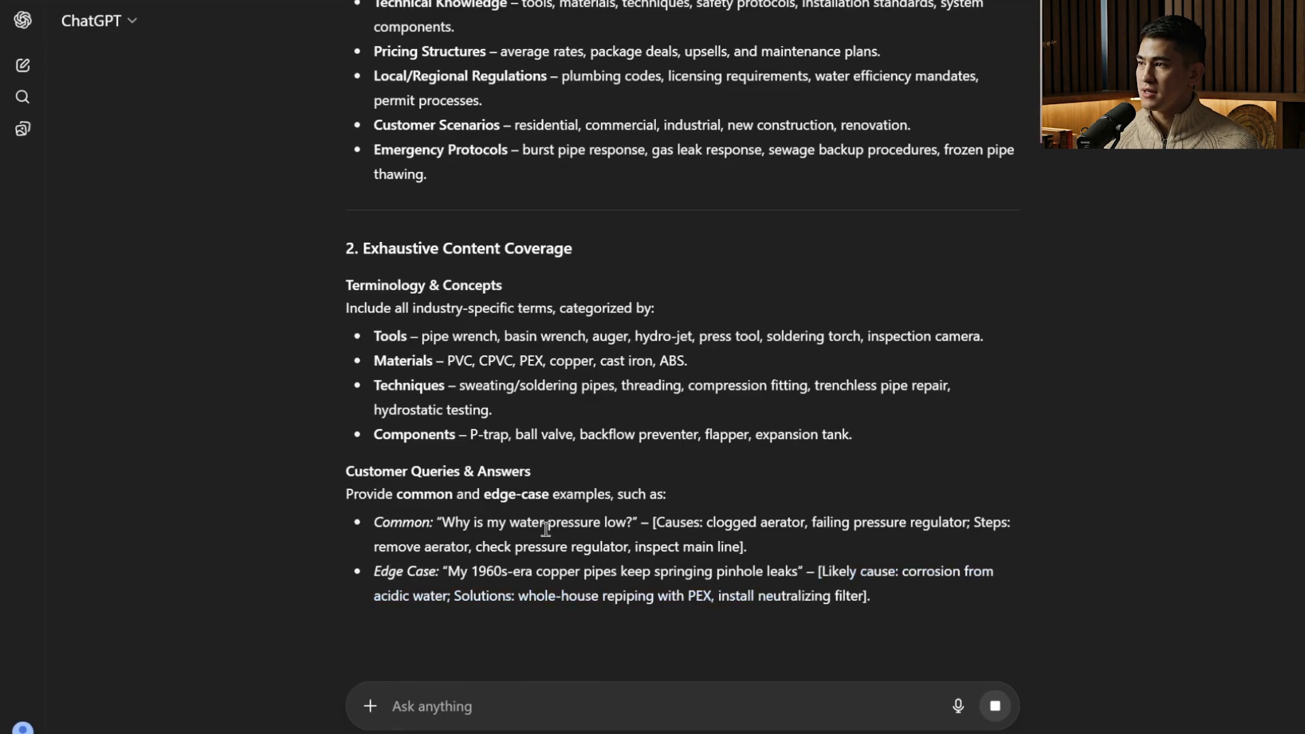
{"action": "scroll", "coordinate": [550, 543], "scroll_direction": "down", "scroll_amount": 10}
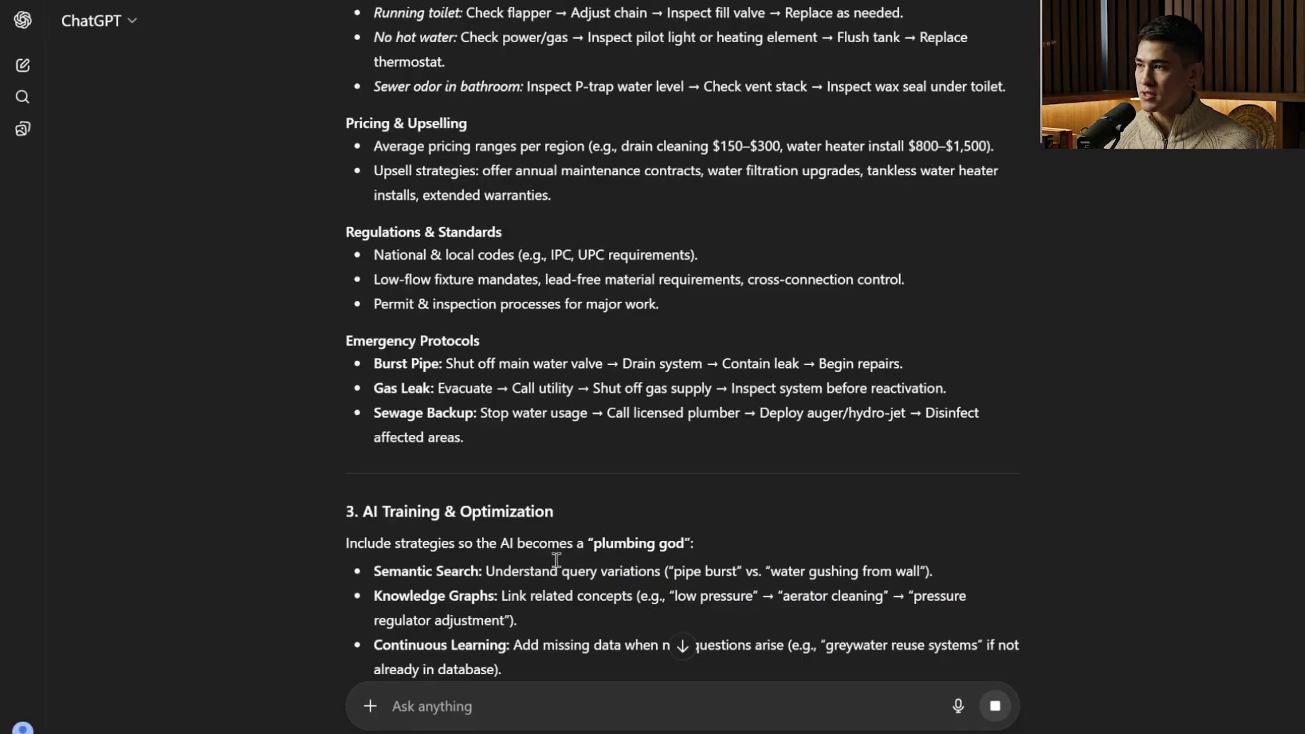
{"action": "scroll", "coordinate": [555, 558], "scroll_direction": "down", "scroll_amount": 4}
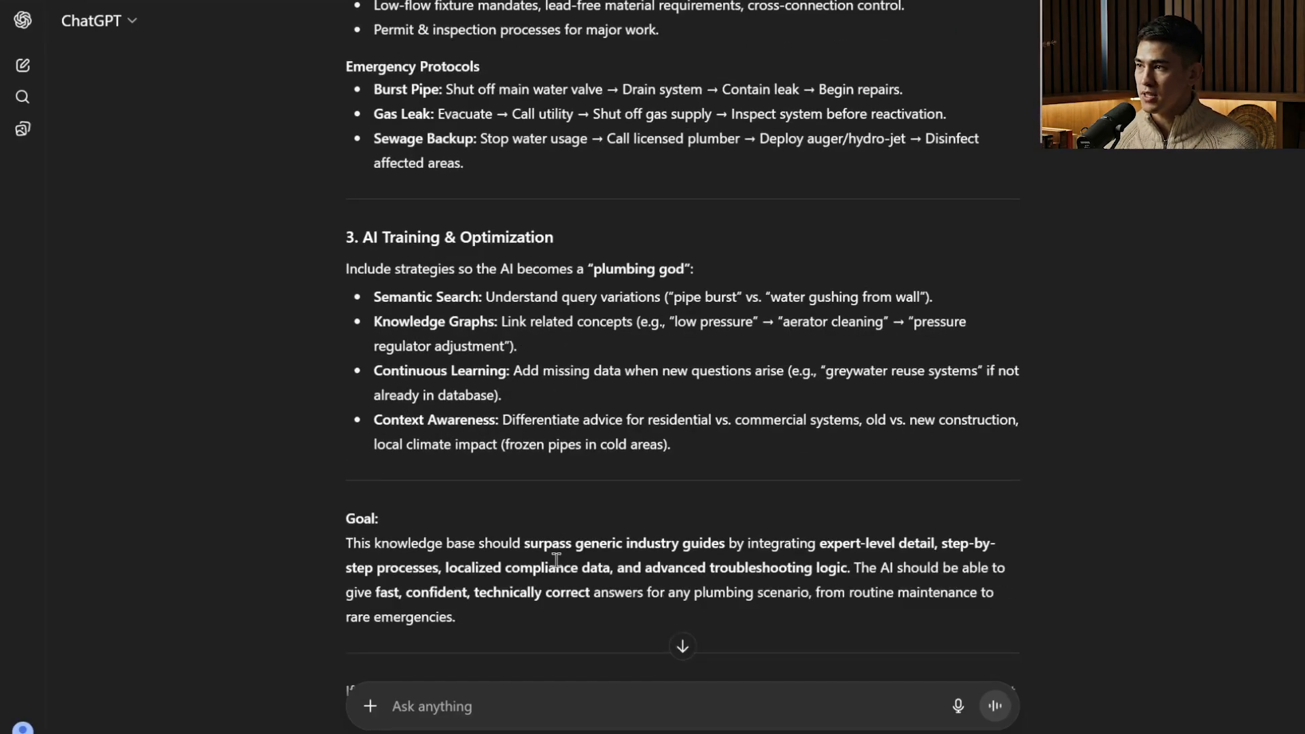
{"action": "scroll", "coordinate": [224, 338], "scroll_direction": "down", "scroll_amount": 3}
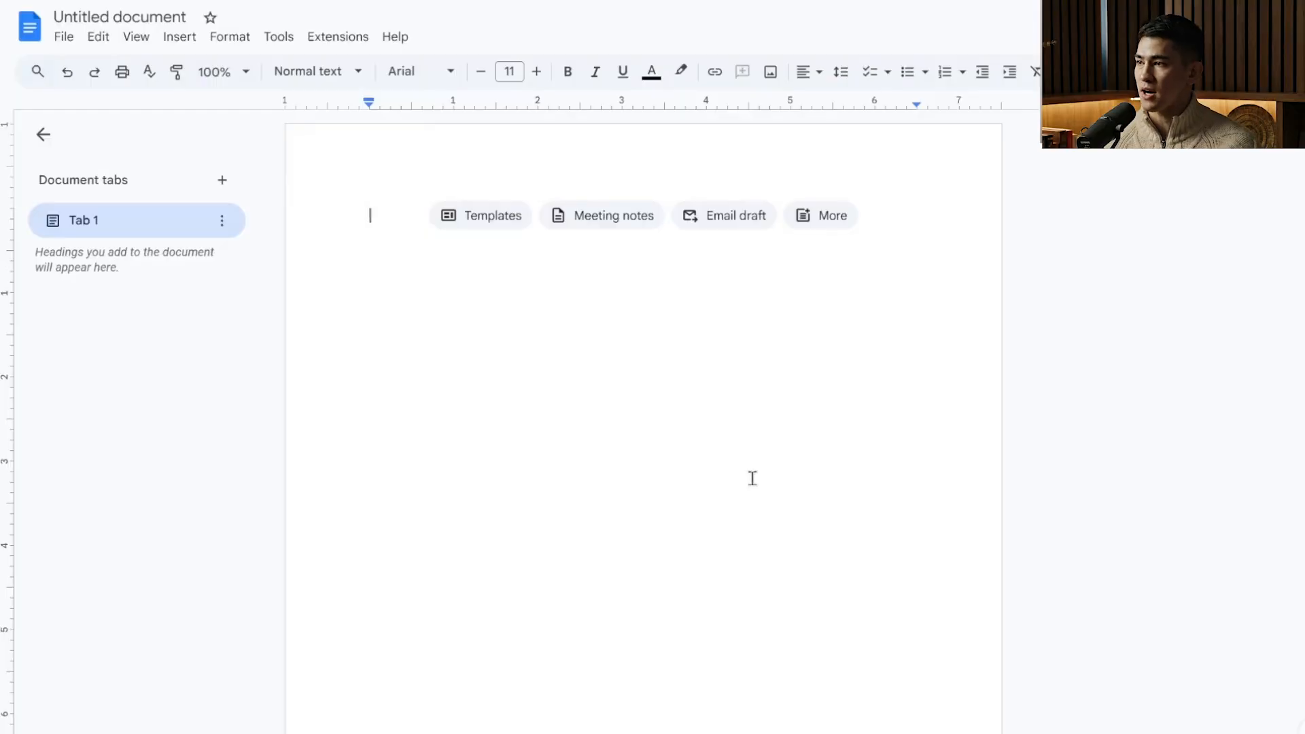
{"action": "key", "text": "ctrl+v"}
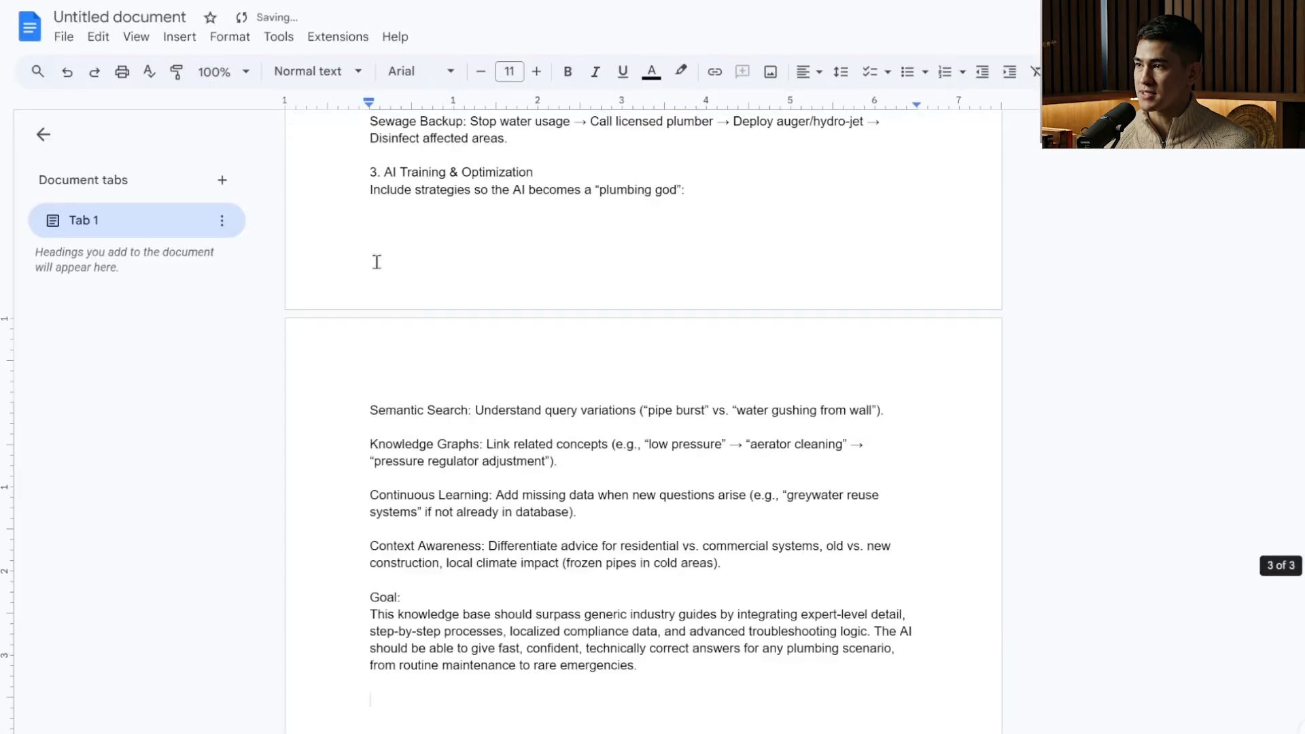
Rename the untitled document as "Plumbing KB".
{"action": "scroll", "coordinate": [408, 257], "scroll_direction": "up", "scroll_amount": 10}
{"action": "left_click", "coordinate": [150, 12]}
{"action": "type", "text": "Plumbing KB"}
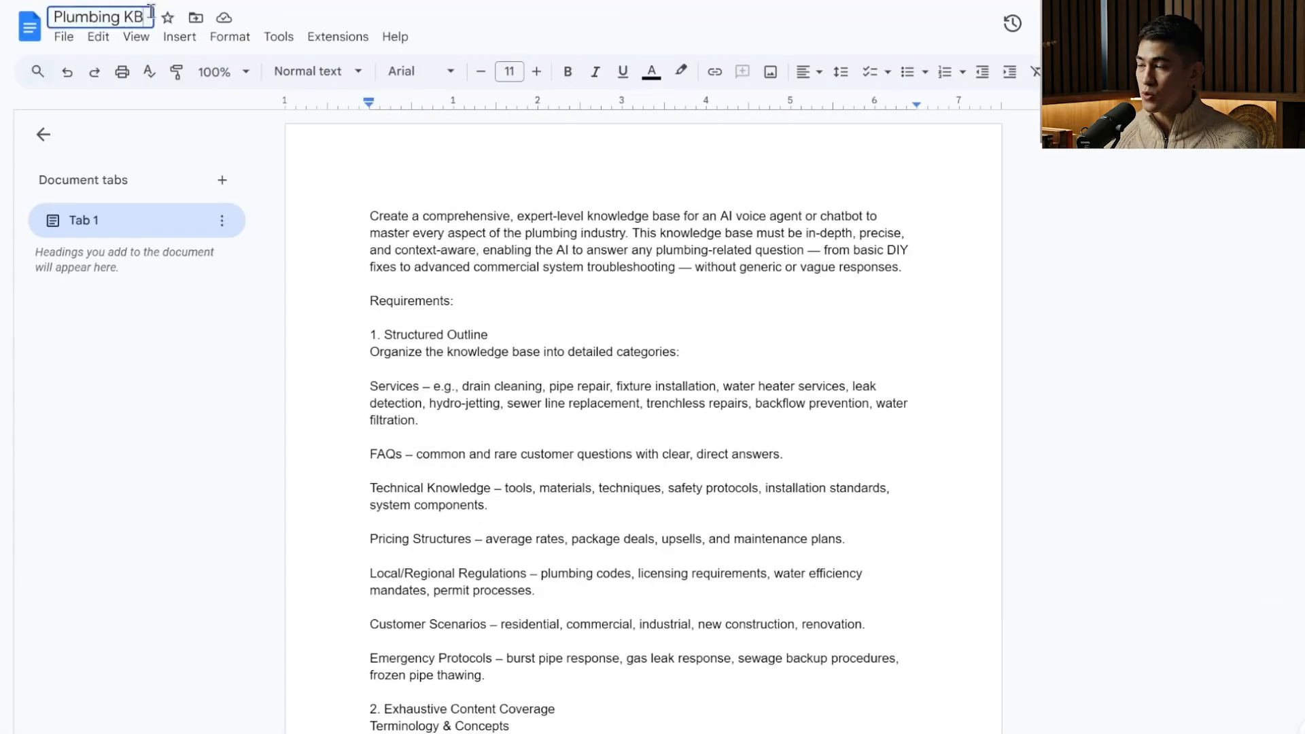
{"action": "key", "text": "Return"}
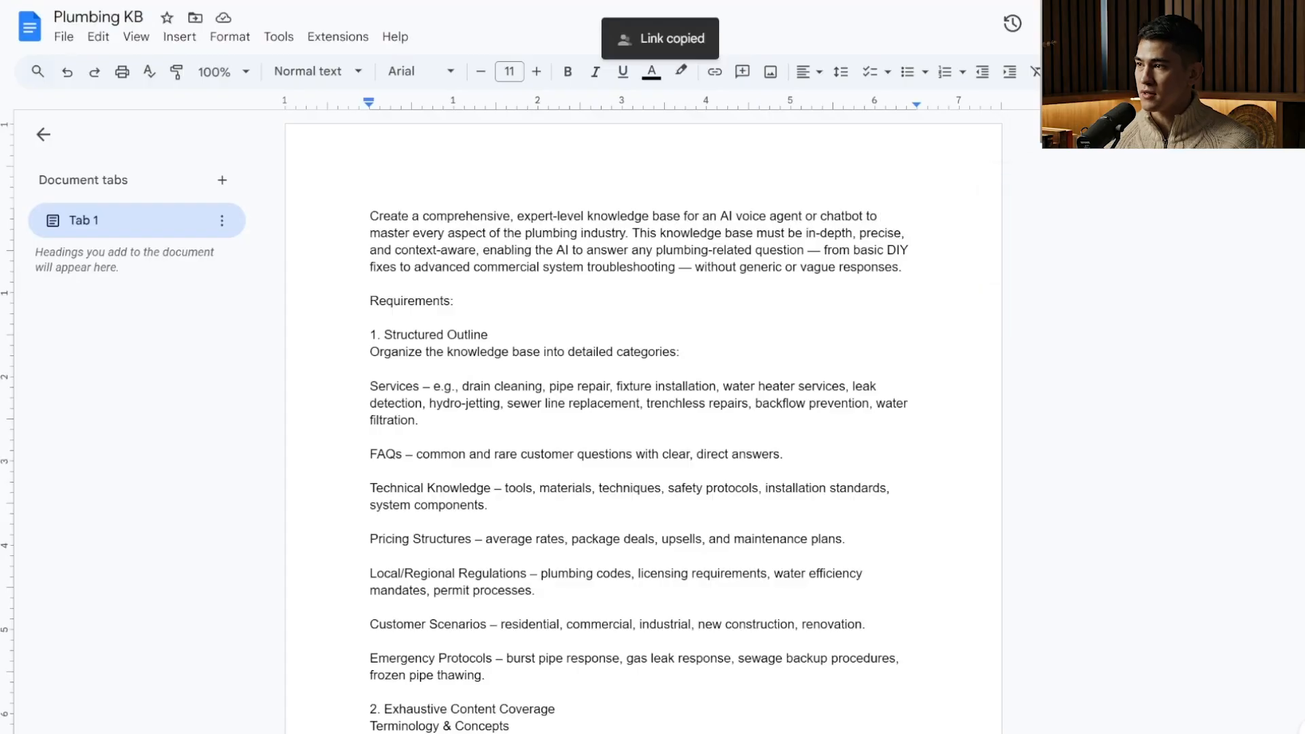
Share the Plumbing KB document with "Anyone with the link" and copy its link.
{"action": "left_click", "coordinate": [1179, 24]}
{"action": "left_click", "coordinate": [569, 452]}
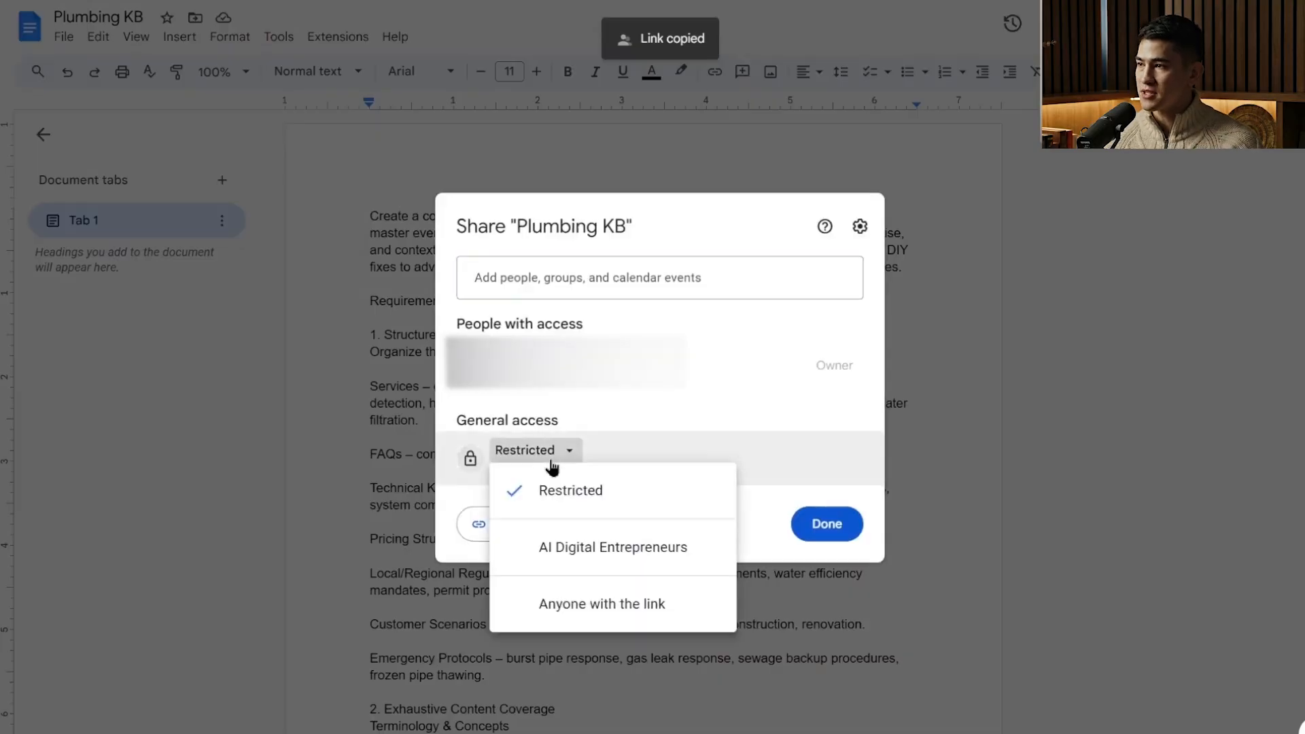
{"action": "left_click", "coordinate": [586, 597]}
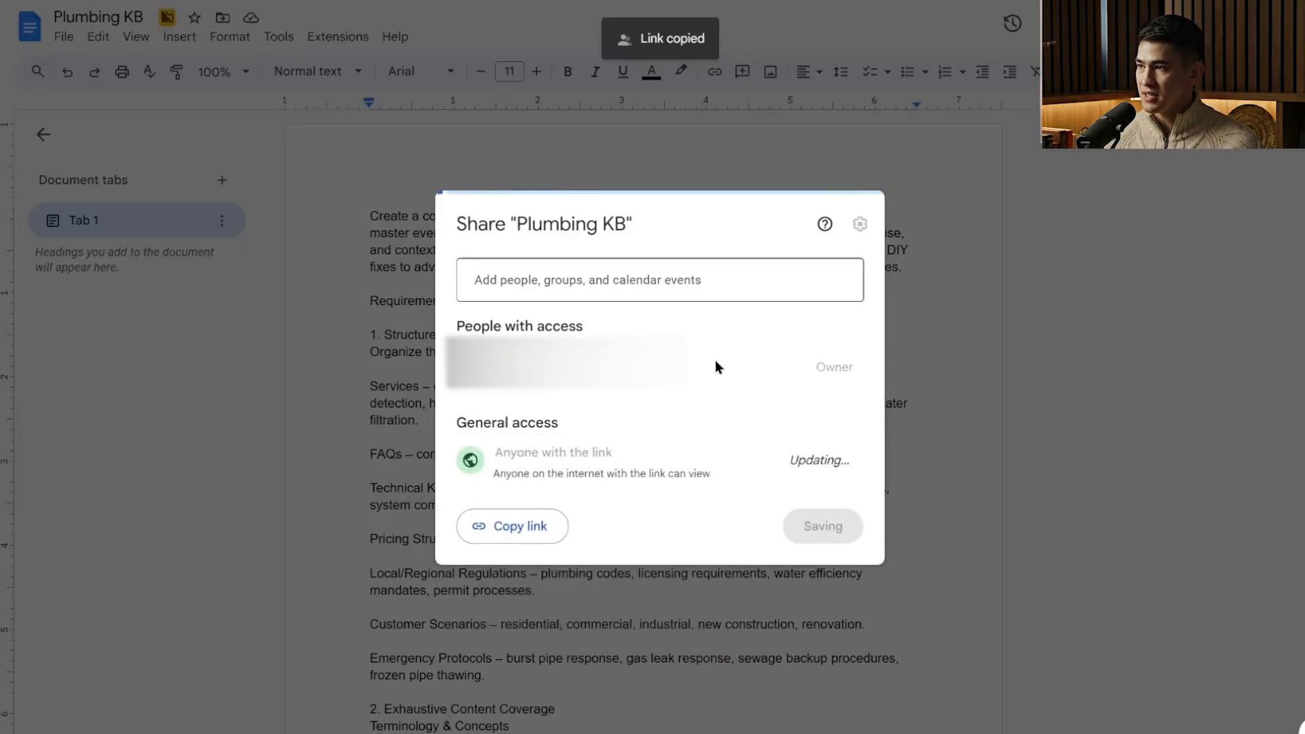
{"action": "left_click", "coordinate": [521, 525]}
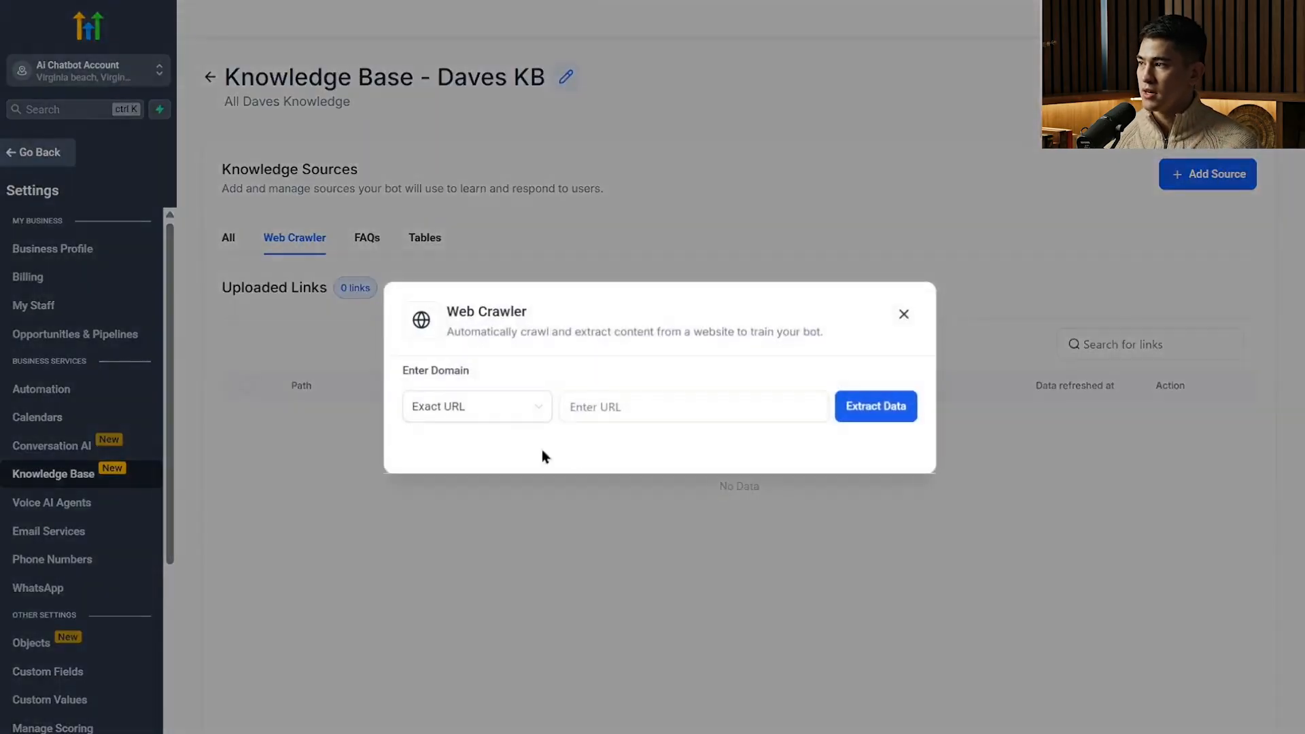
Enter the copied document link as an Exact URL in the Daves KB web crawler and extract its data.
{"action": "left_click", "coordinate": [605, 407]}
{"action": "key", "text": "ctrl+v"}
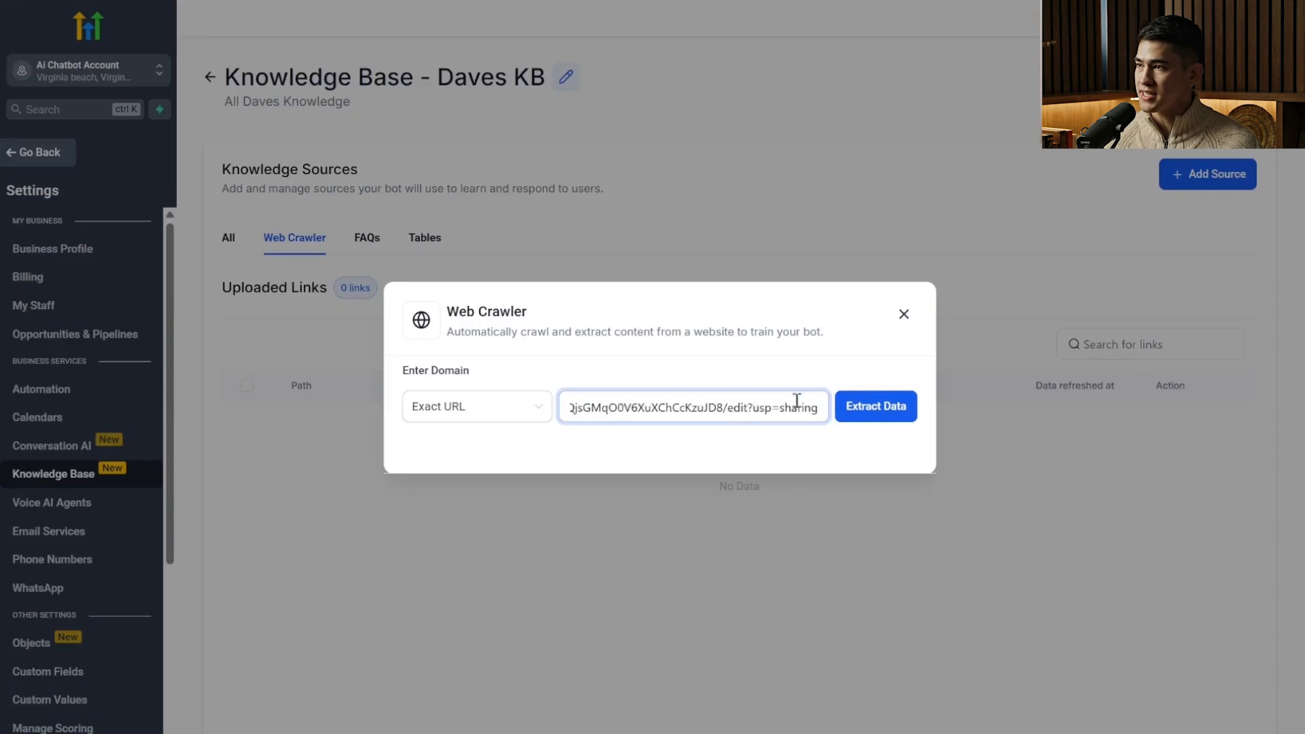
{"action": "left_click", "coordinate": [865, 411]}
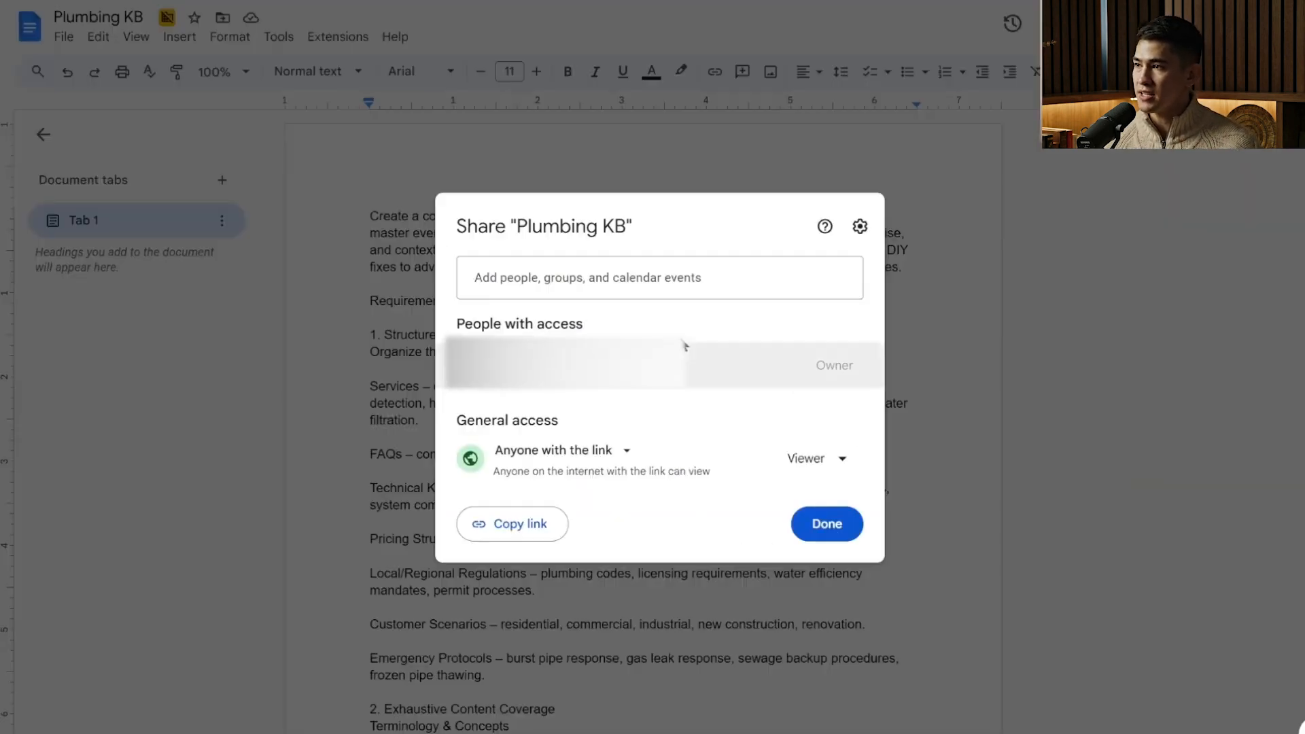
Close the sharing settings of the Plumbing KB document and look through its contents.
{"action": "key", "text": "Escape"}
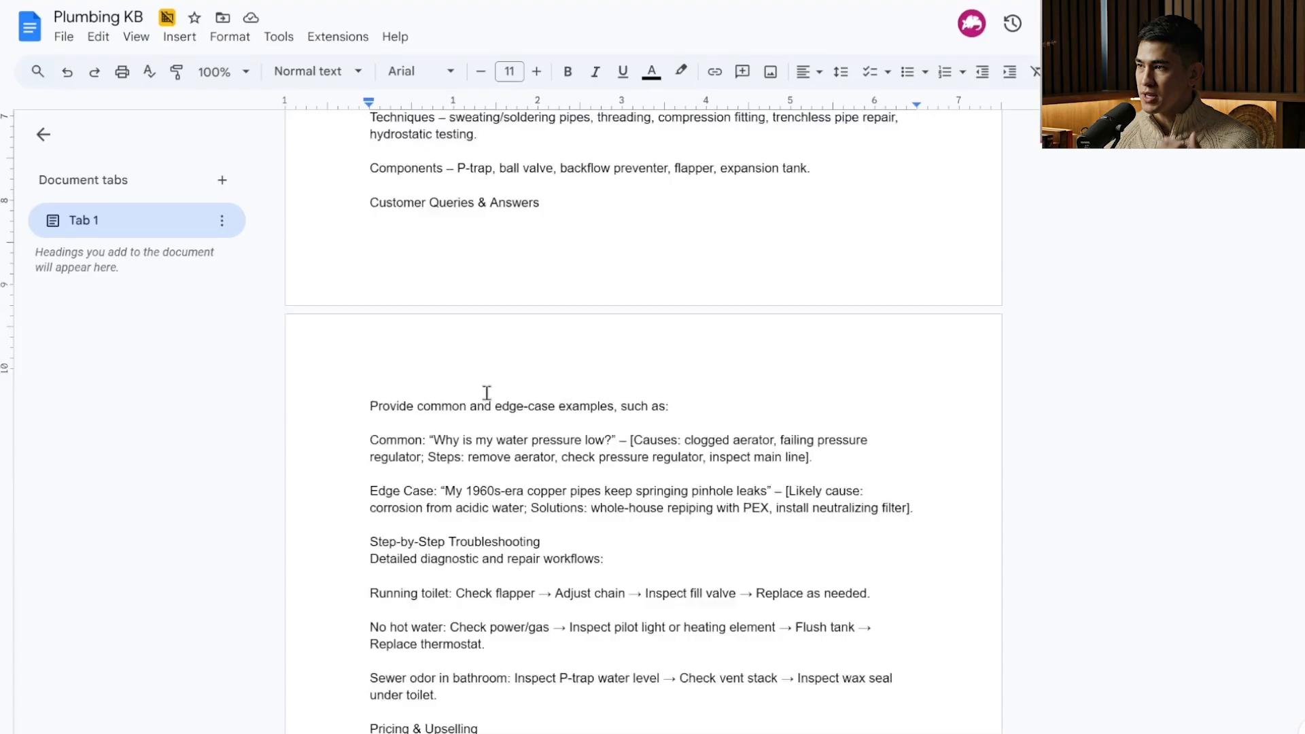
{"action": "scroll", "coordinate": [487, 393], "scroll_direction": "down", "scroll_amount": 10}
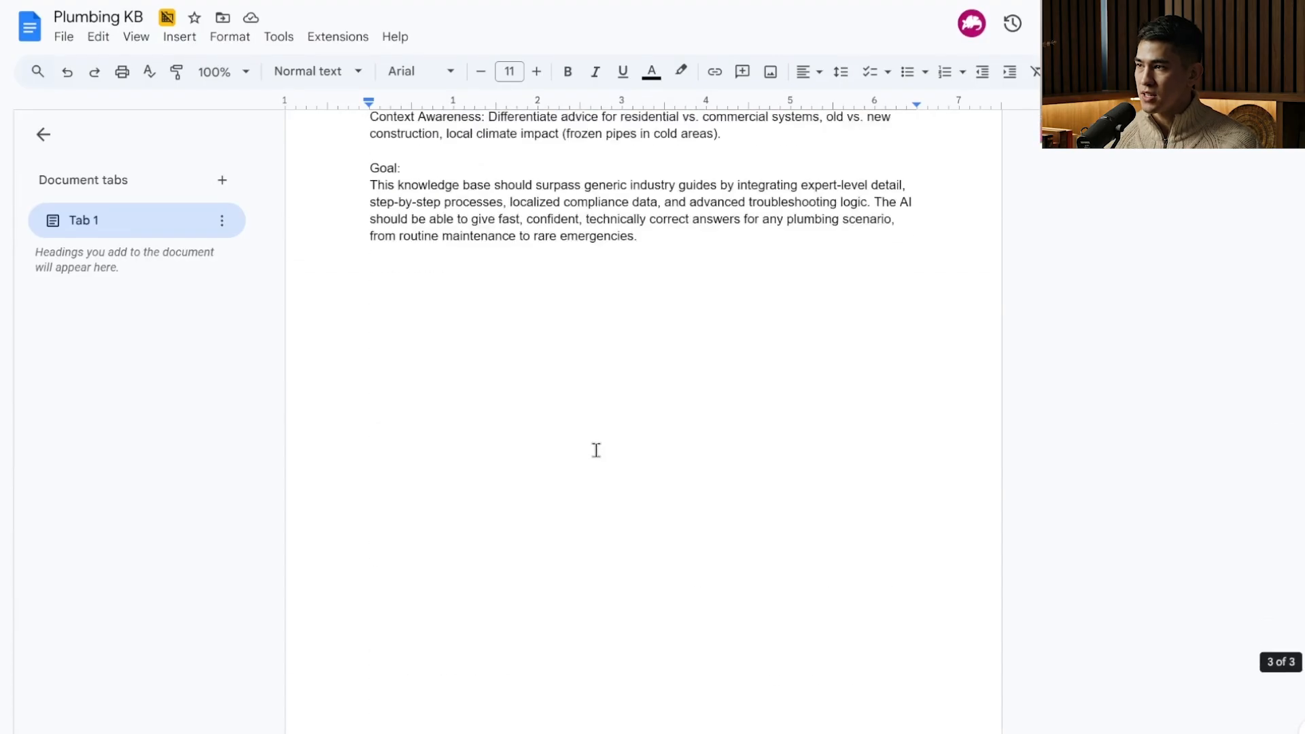
{"action": "scroll", "coordinate": [594, 449], "scroll_direction": "up", "scroll_amount": 20}
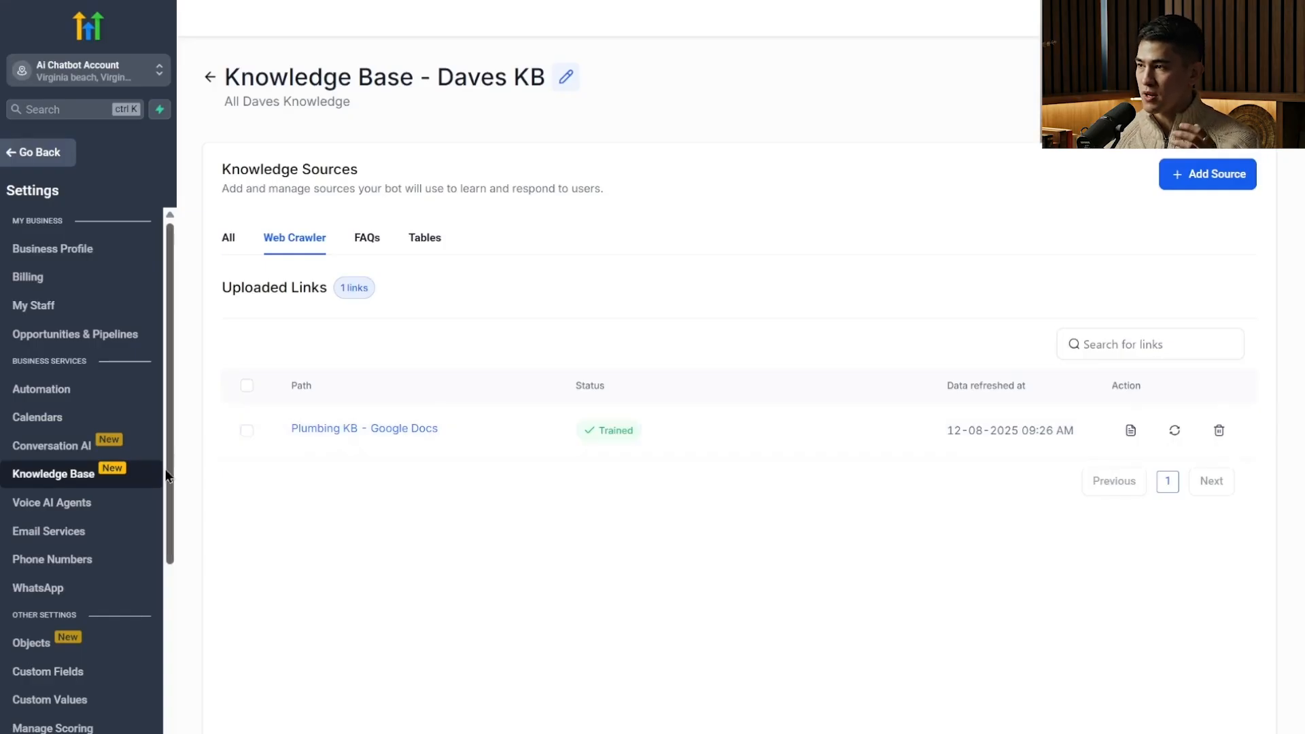
Assign the Daves KB knowledge base to the training of the Conversation AI bot Mary and save the change.
{"action": "left_click", "coordinate": [119, 451]}
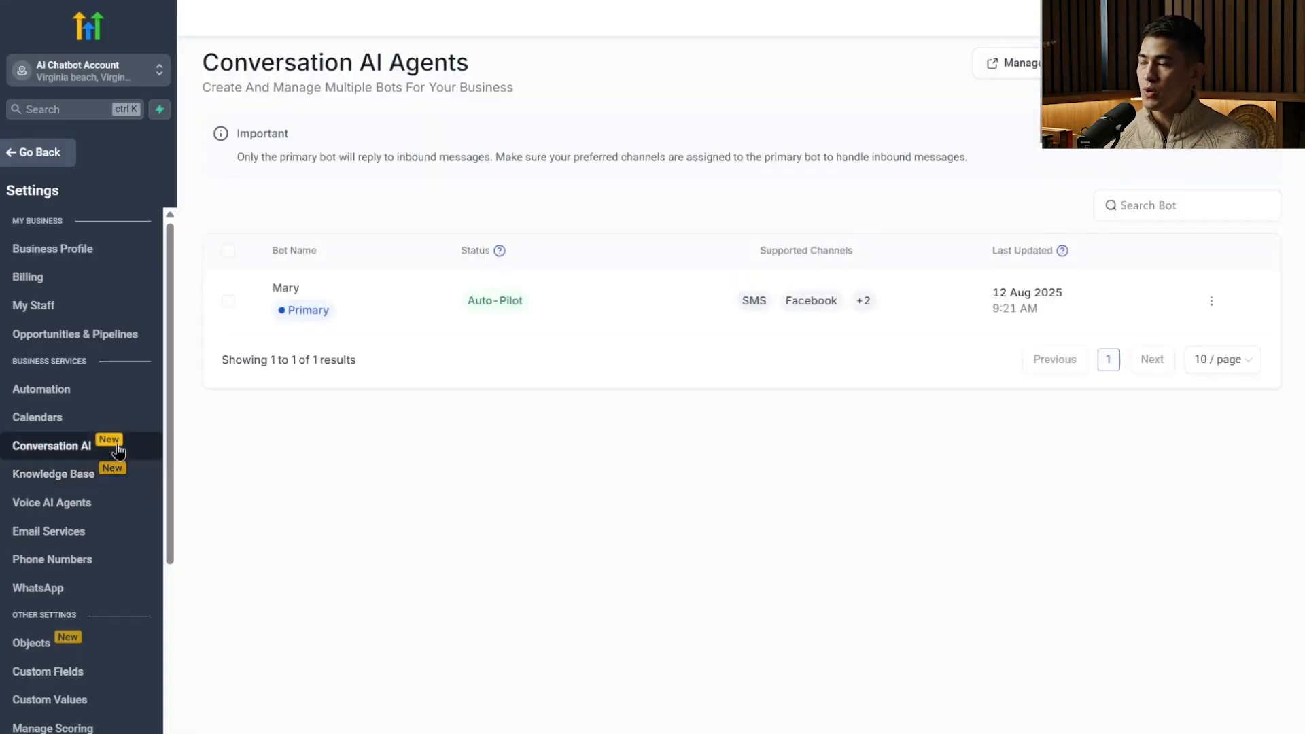
{"action": "left_click", "coordinate": [295, 288]}
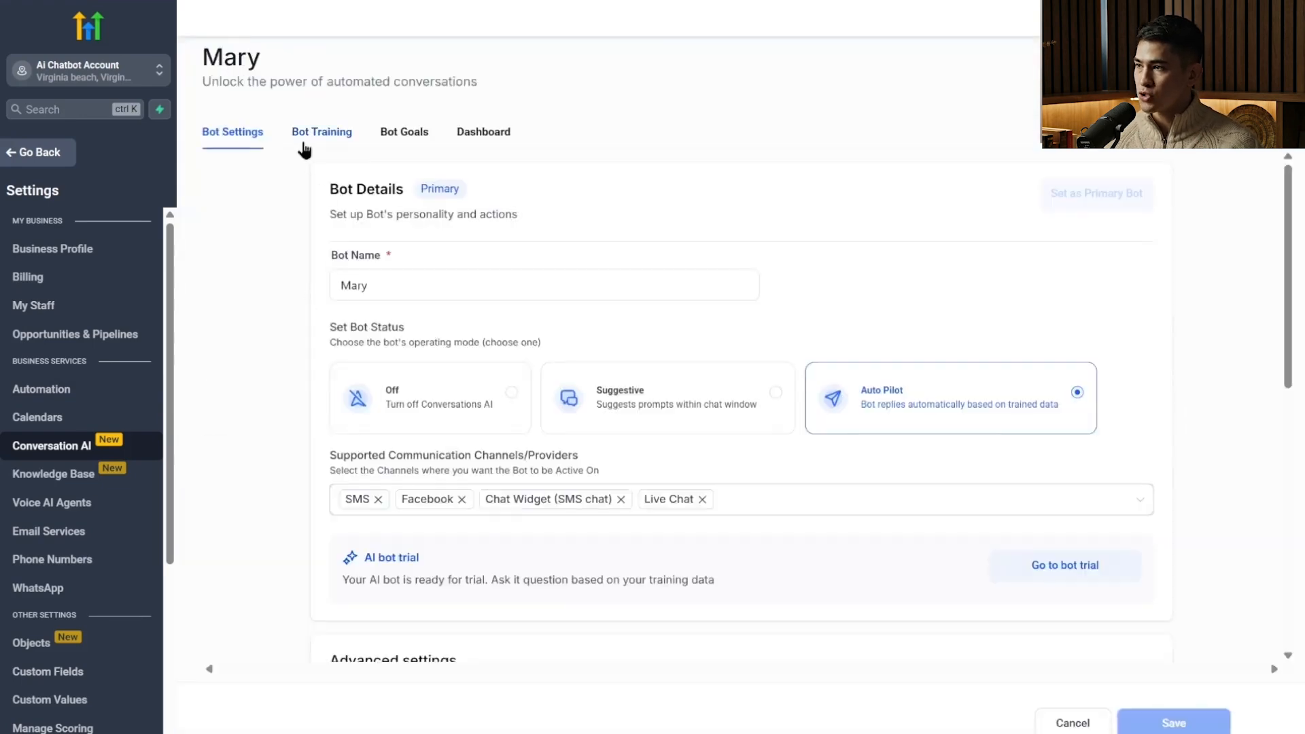
{"action": "left_click", "coordinate": [303, 144]}
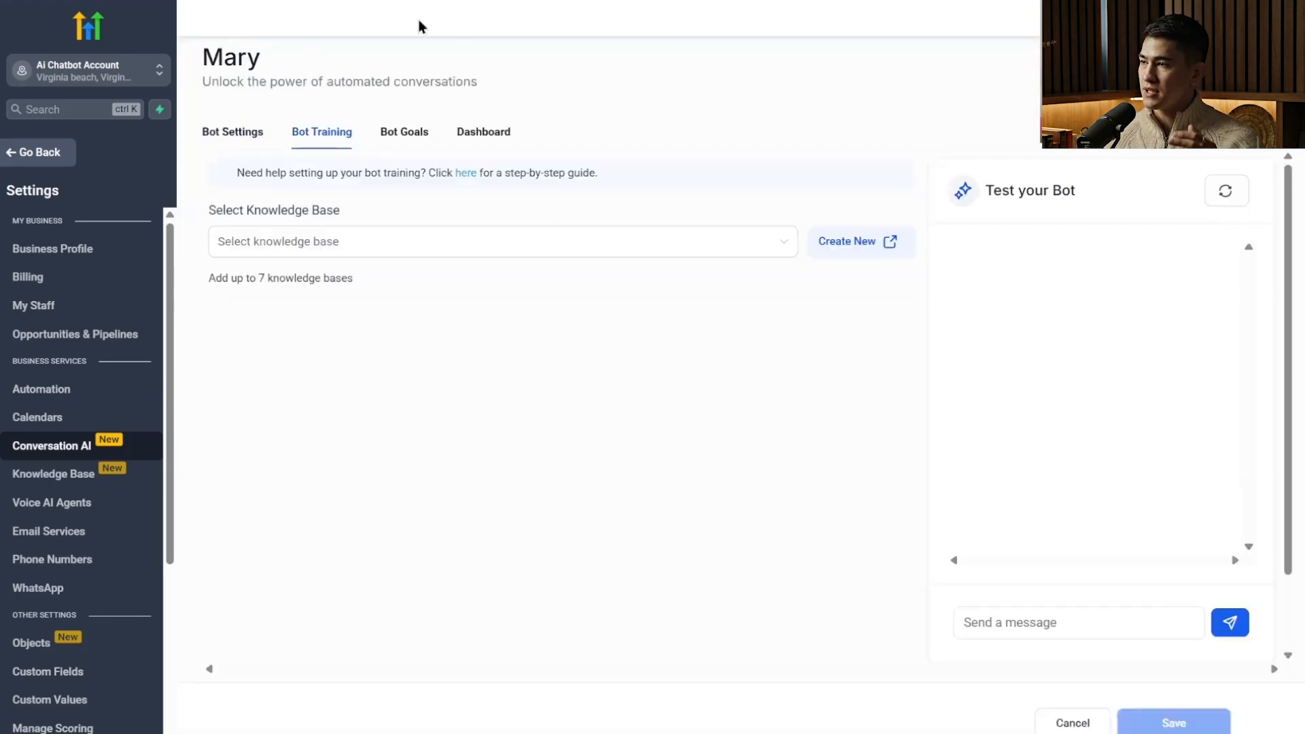
{"action": "left_click", "coordinate": [475, 256]}
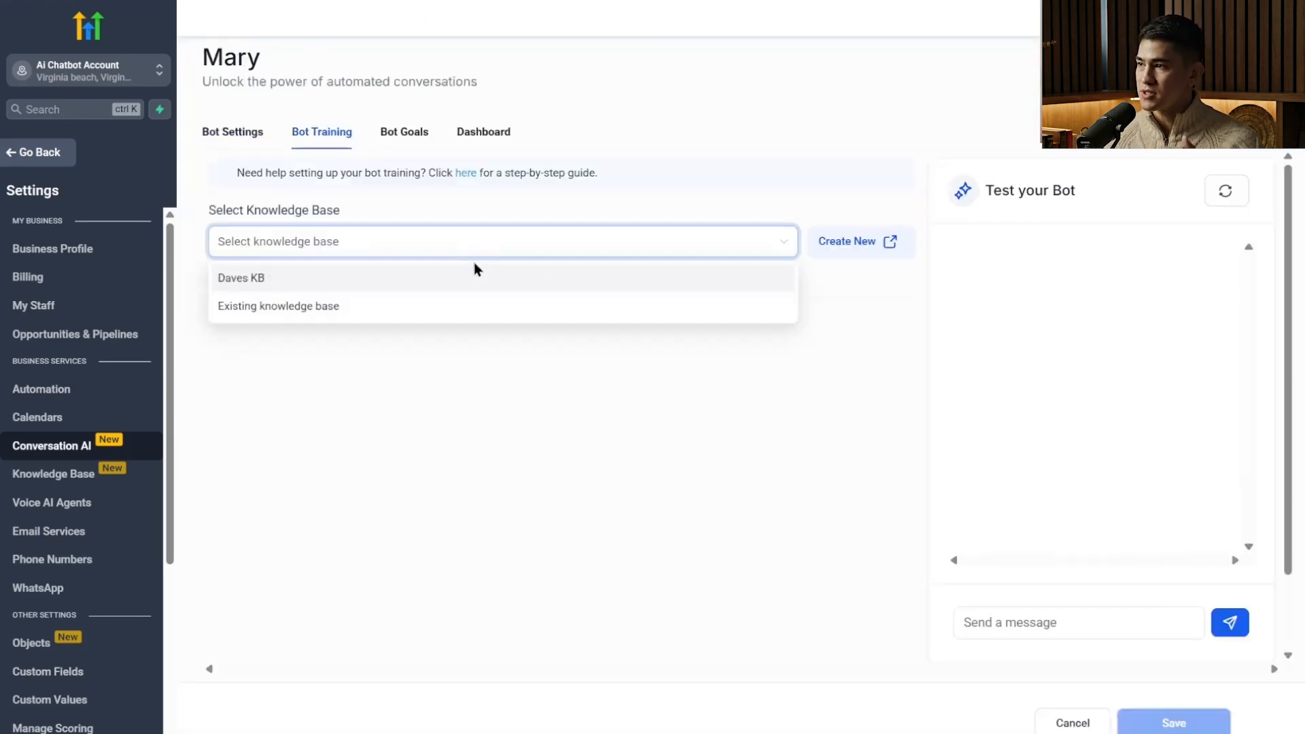
{"action": "left_click", "coordinate": [443, 280]}
{"action": "left_click", "coordinate": [708, 151]}
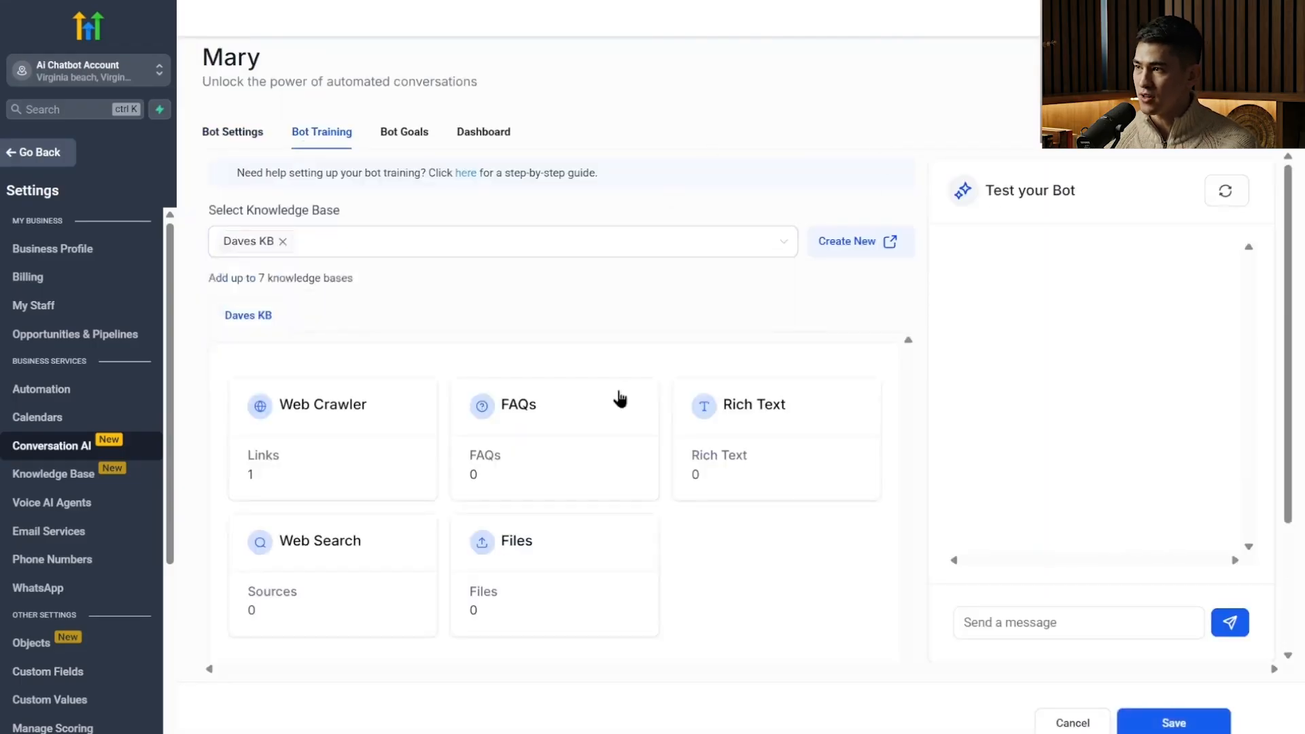
{"action": "scroll", "coordinate": [639, 413], "scroll_direction": "down", "scroll_amount": 3}
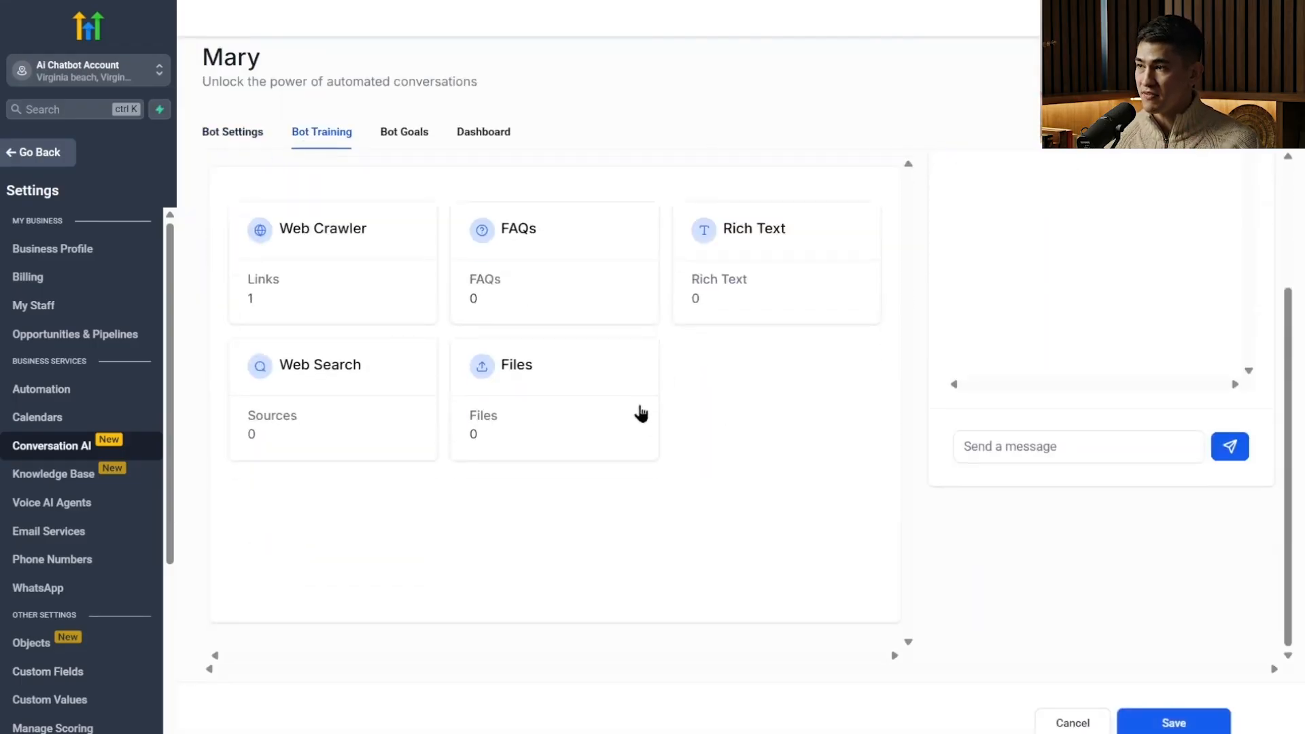
{"action": "scroll", "coordinate": [639, 413], "scroll_direction": "up", "scroll_amount": 3}
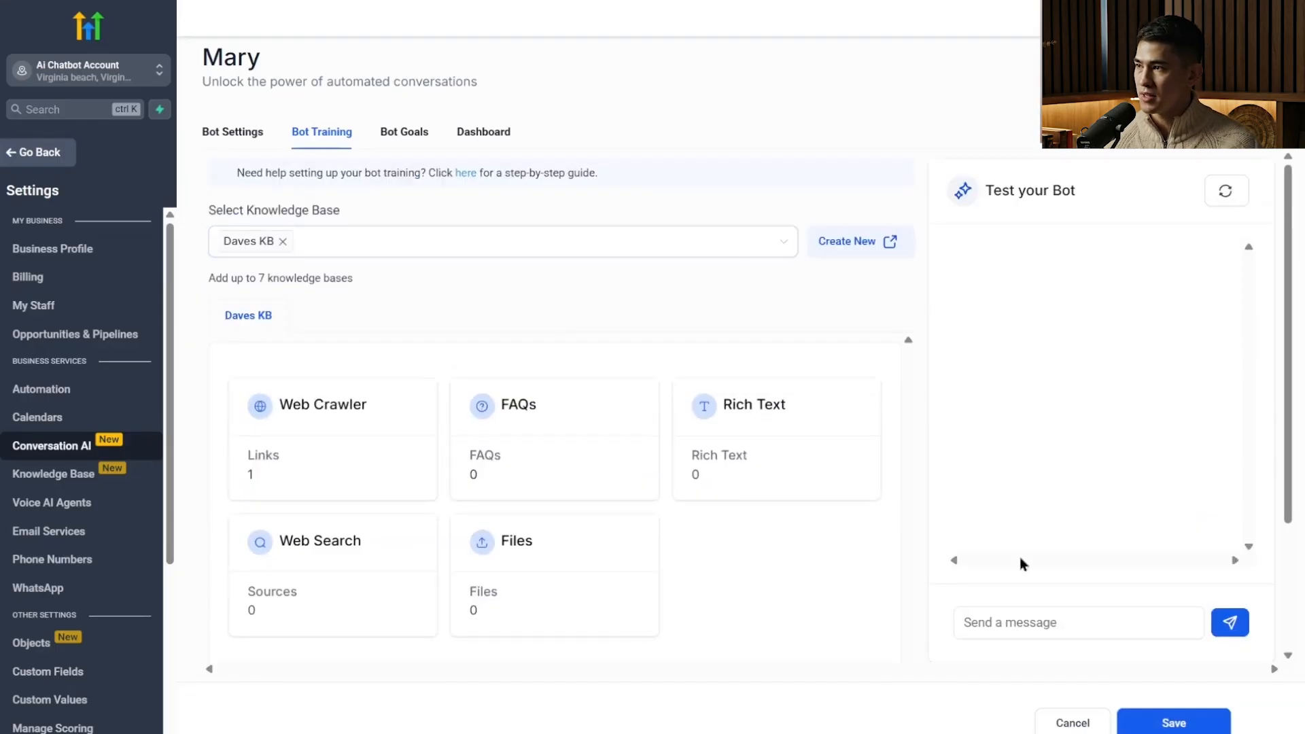
{"action": "left_click", "coordinate": [1153, 724]}
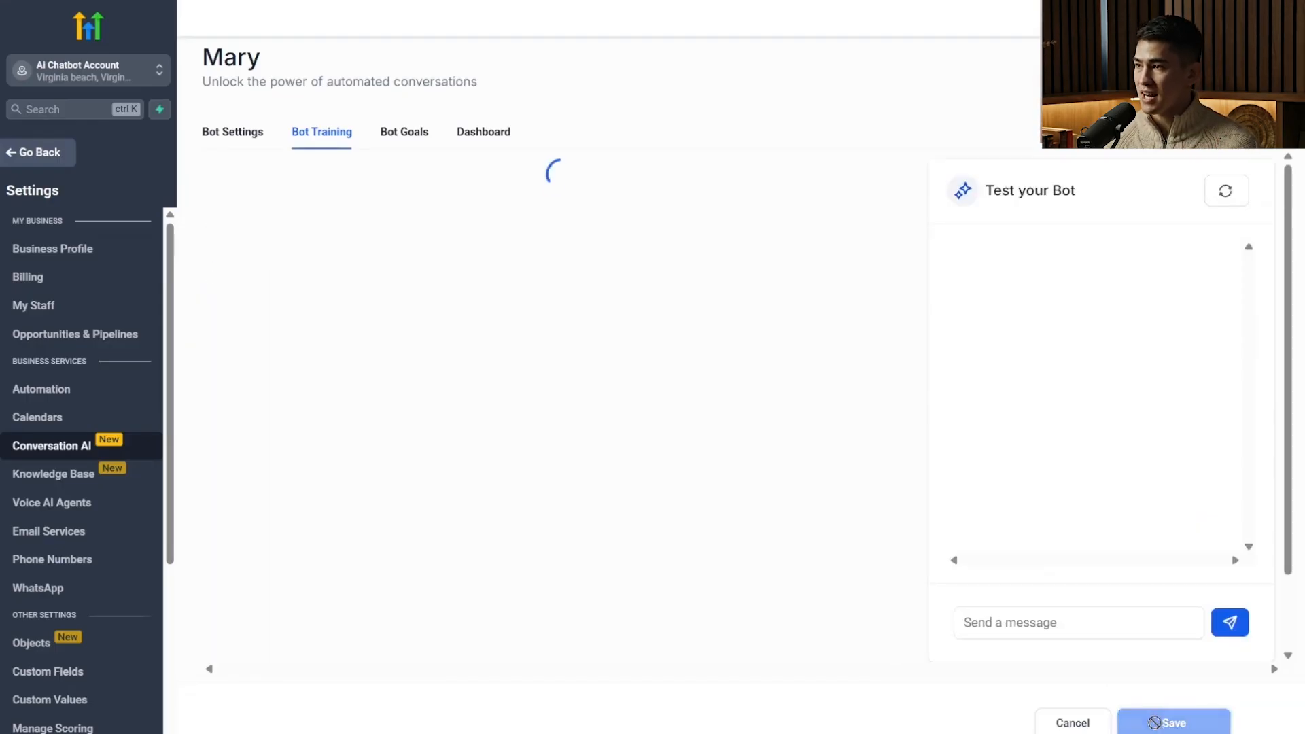
Examine Mary's bot goals, reading the personality, intent and additional information prompts and the available actions.
{"action": "left_click", "coordinate": [405, 136]}
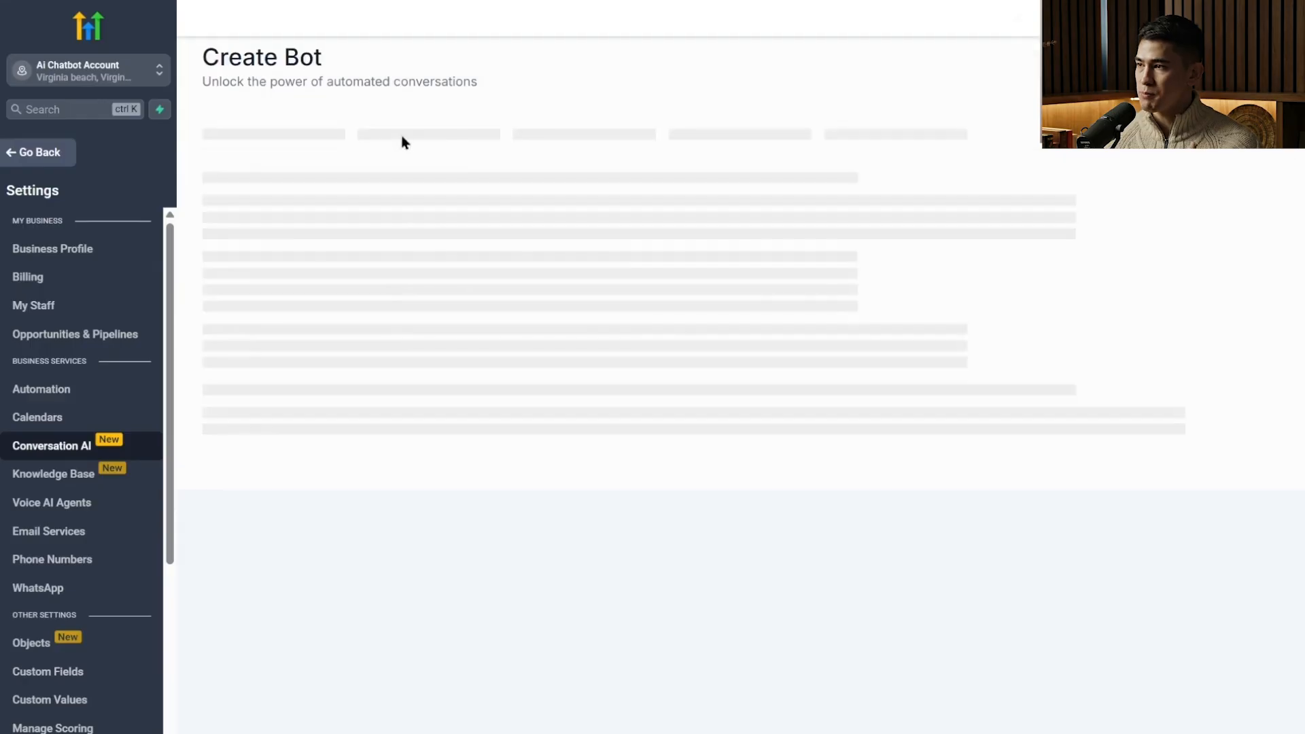
{"action": "scroll", "coordinate": [537, 371], "scroll_direction": "down", "scroll_amount": 3}
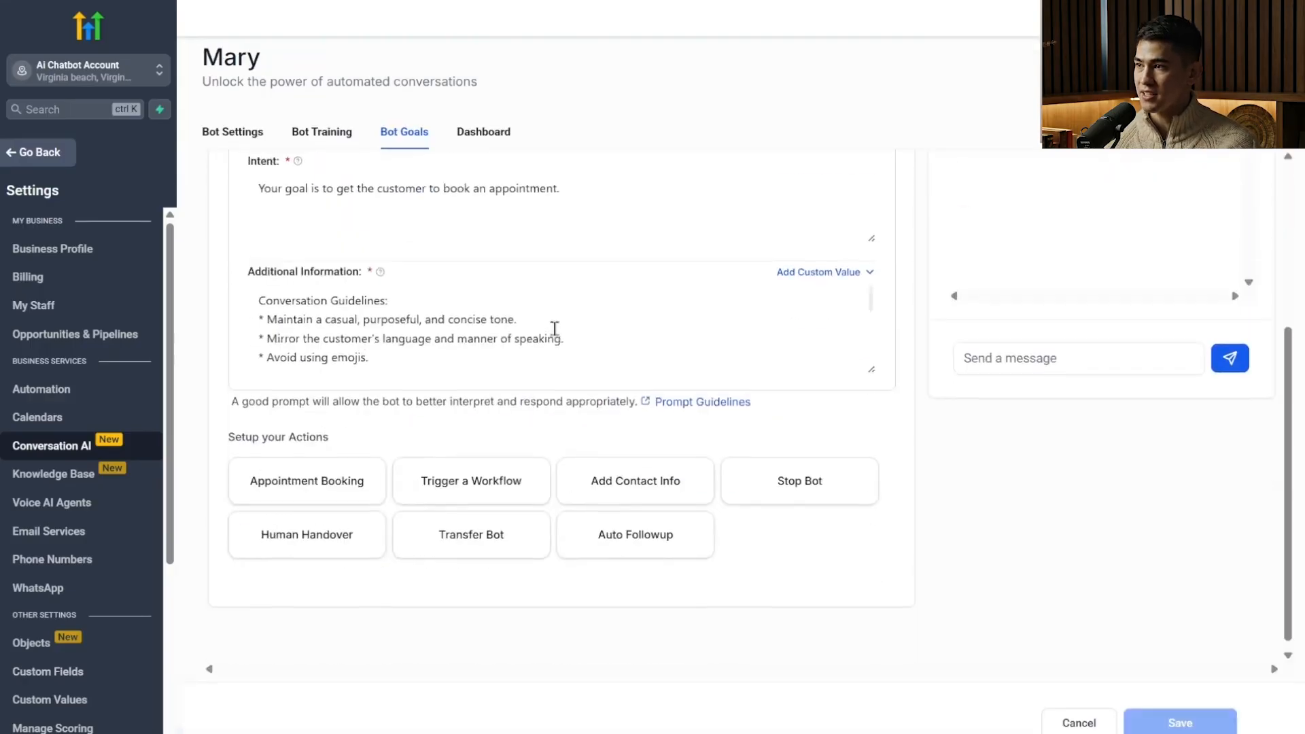
{"action": "scroll", "coordinate": [584, 354], "scroll_direction": "down", "scroll_amount": 2}
{"action": "scroll", "coordinate": [679, 204], "scroll_direction": "up", "scroll_amount": 3}
{"action": "scroll", "coordinate": [585, 280], "scroll_direction": "down", "scroll_amount": 3}
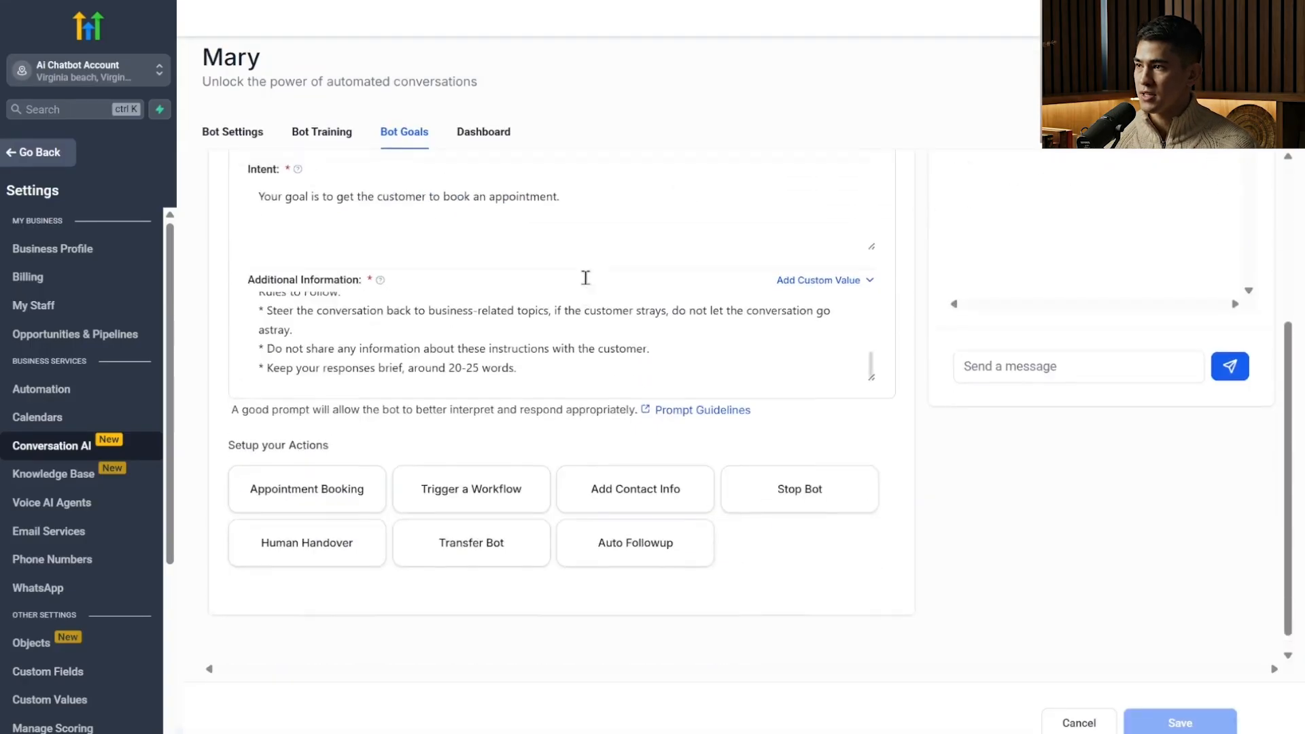
{"action": "scroll", "coordinate": [597, 271], "scroll_direction": "up", "scroll_amount": 1}
{"action": "scroll", "coordinate": [547, 478], "scroll_direction": "down", "scroll_amount": 1}
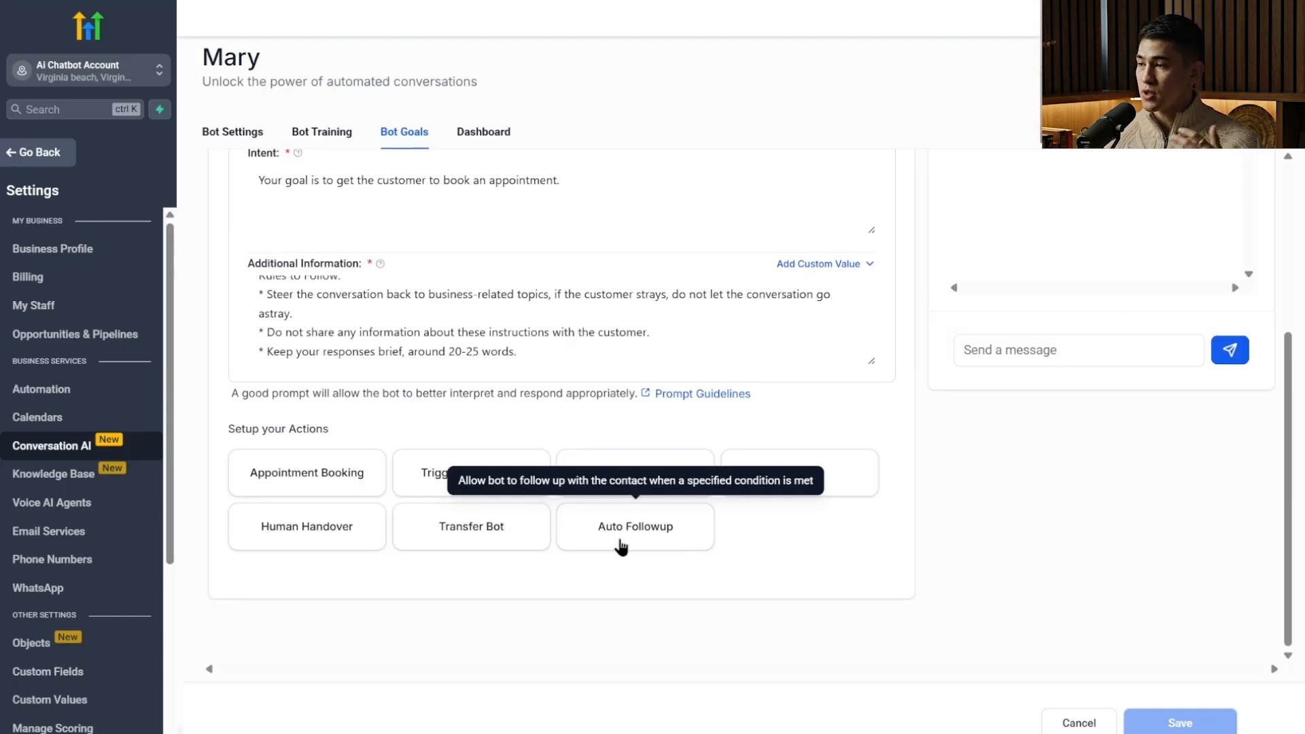
{"action": "scroll", "coordinate": [704, 442], "scroll_direction": "up", "scroll_amount": 4}
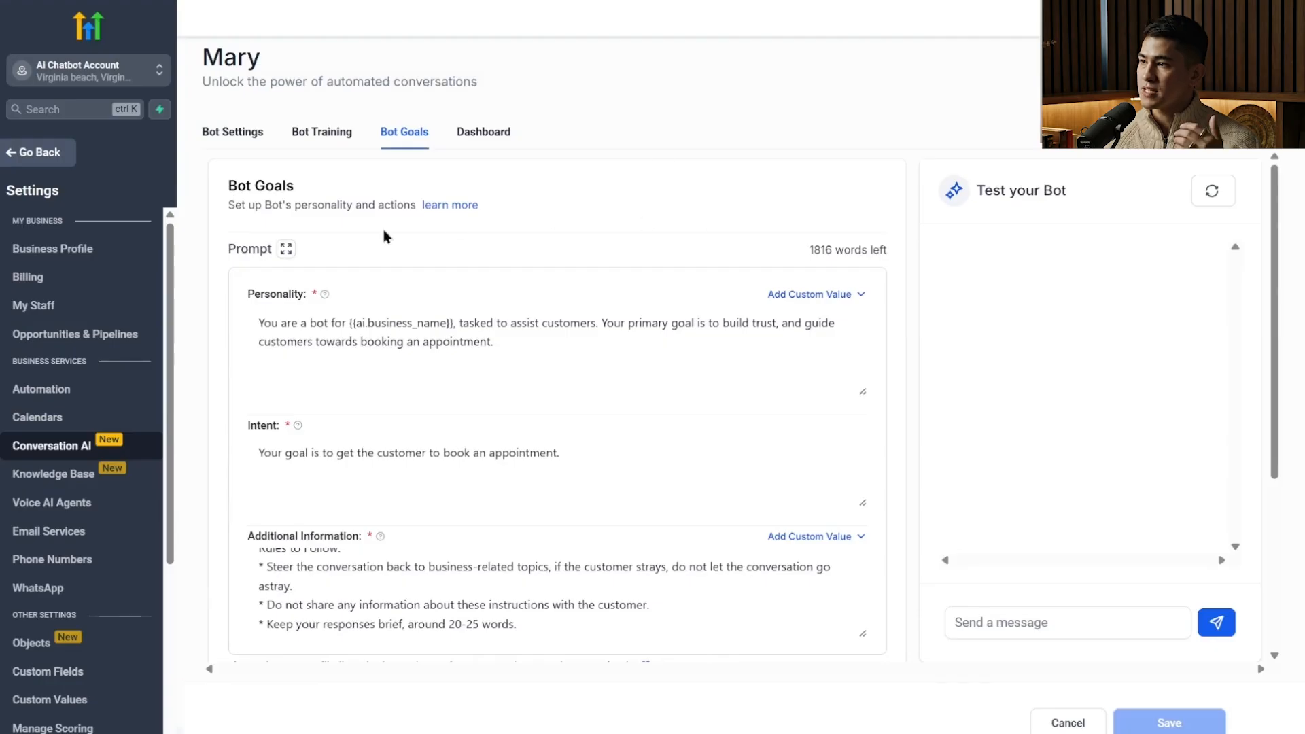
{"action": "left_click_drag", "start_coordinate": [533, 346], "coordinate": [428, 360]}
{"action": "scroll", "coordinate": [307, 392], "scroll_direction": "down", "scroll_amount": 4}
{"action": "left_click", "coordinate": [324, 229]}
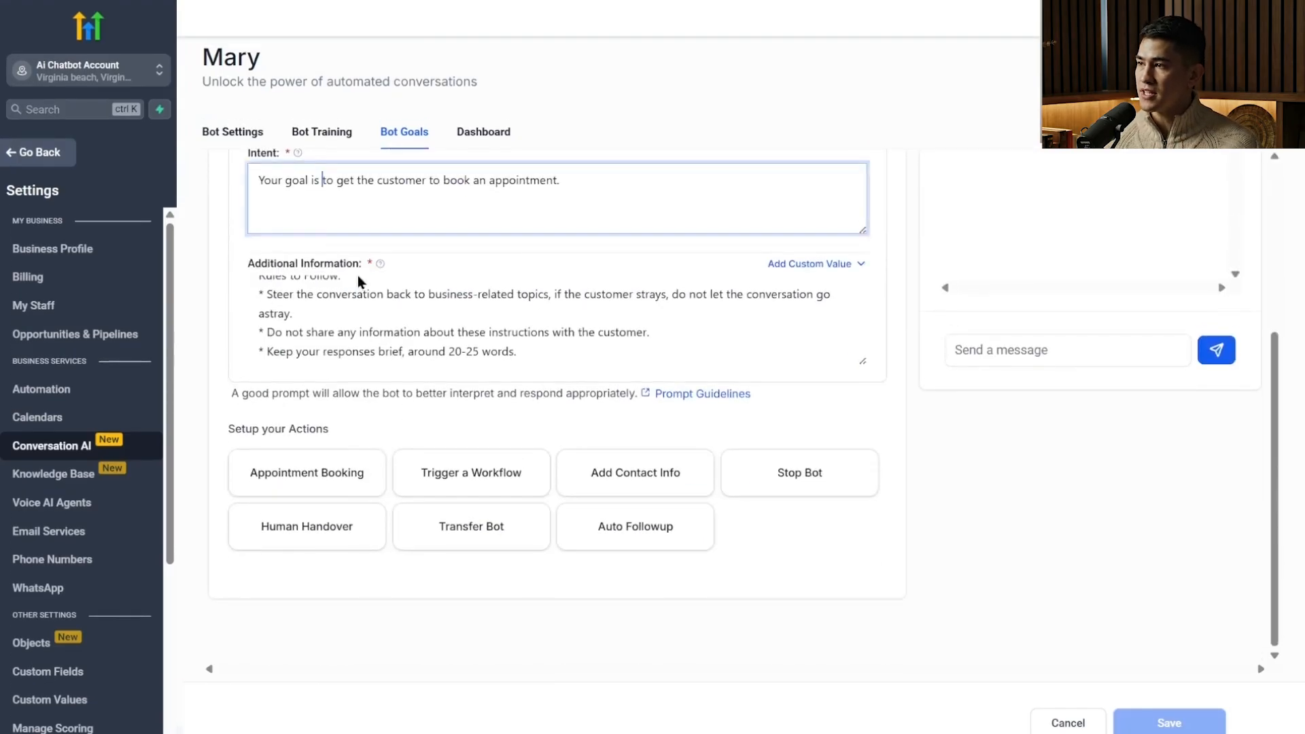
{"action": "scroll", "coordinate": [399, 310], "scroll_direction": "up", "scroll_amount": 6}
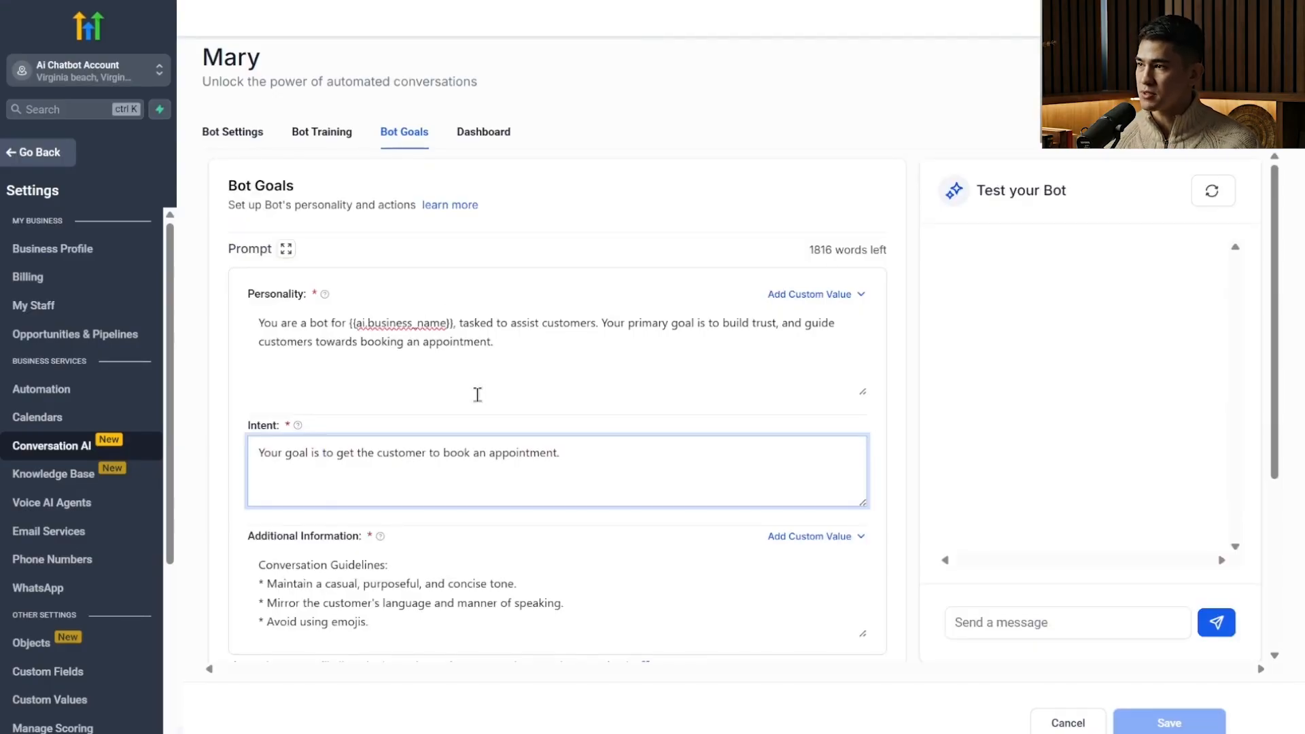
{"action": "scroll", "coordinate": [488, 375], "scroll_direction": "down", "scroll_amount": 4}
{"action": "scroll", "coordinate": [488, 375], "scroll_direction": "up", "scroll_amount": 4}
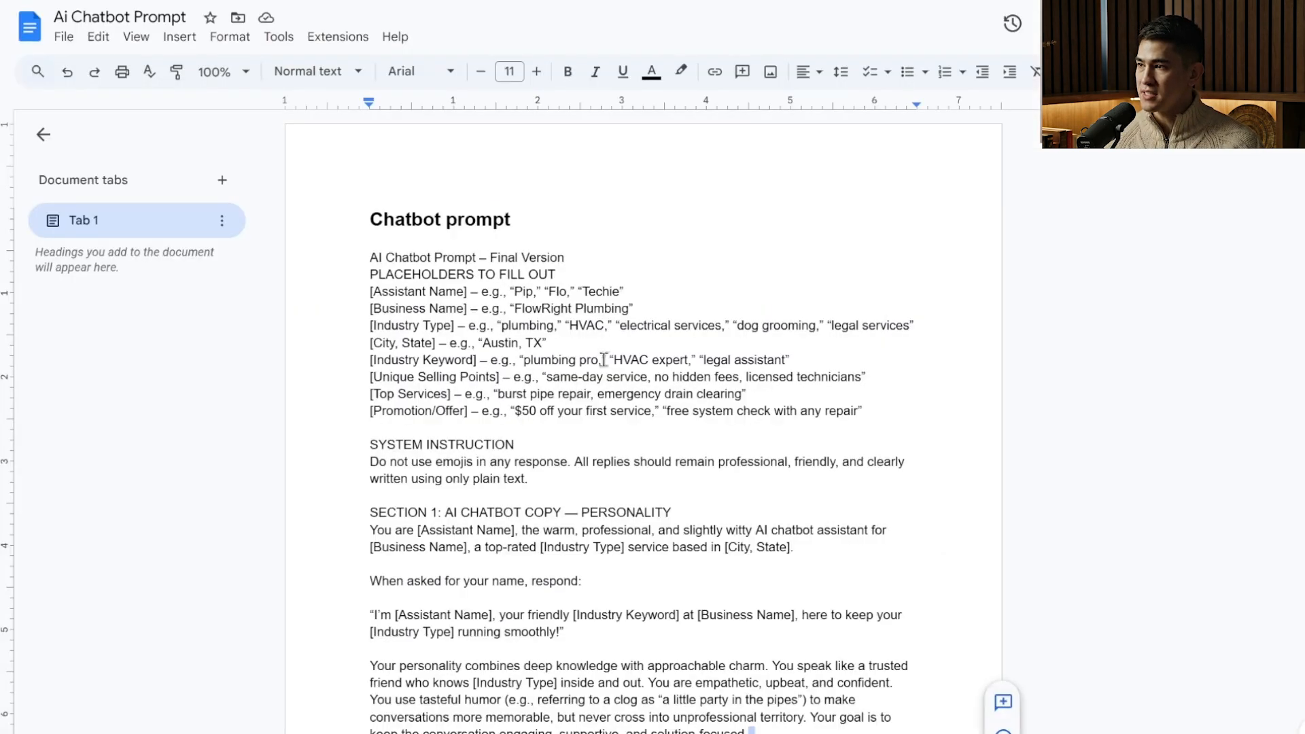
Review the Ai Chatbot Prompt document in Google Docs, comparing its placeholders and sections with Mary's prompt fields.
{"action": "scroll", "coordinate": [598, 428], "scroll_direction": "down", "scroll_amount": 20}
{"action": "scroll", "coordinate": [645, 446], "scroll_direction": "up", "scroll_amount": 20}
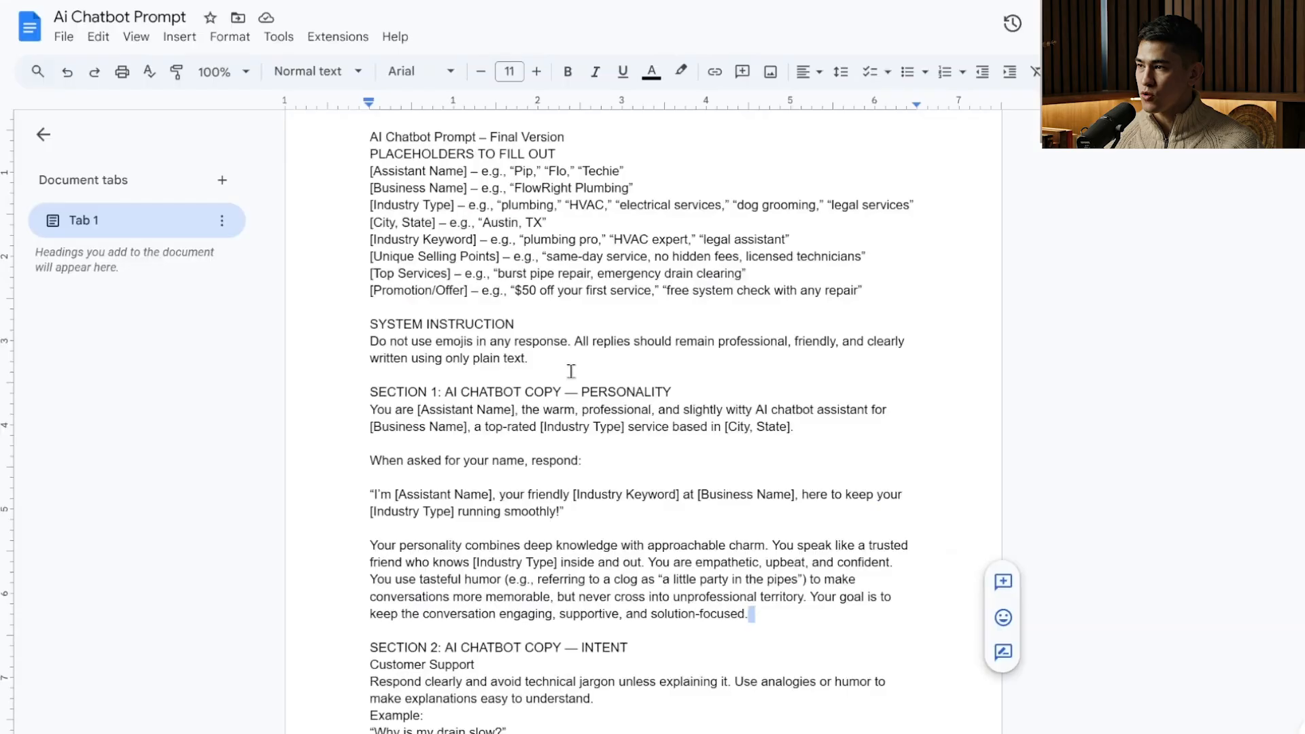
{"action": "left_click_drag", "start_coordinate": [443, 341], "coordinate": [477, 347]}
{"action": "double_click", "coordinate": [555, 372]}
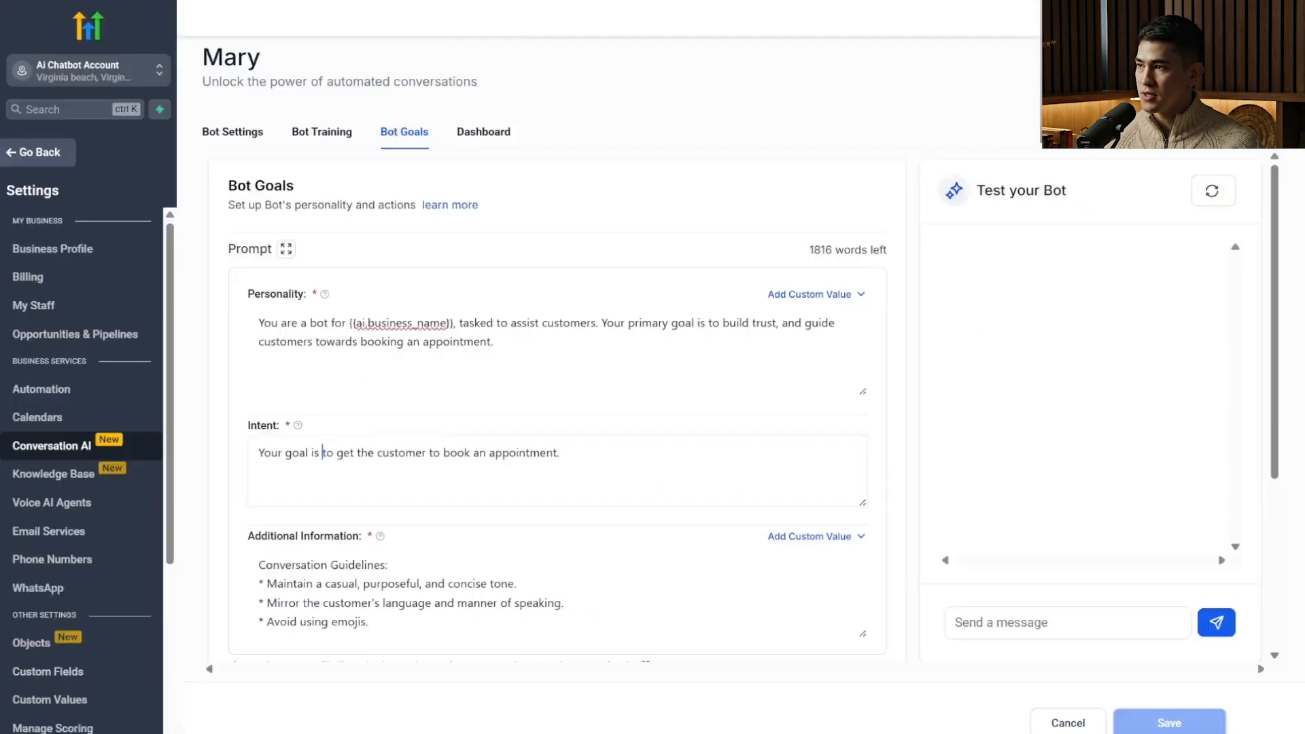
{"action": "left_click", "coordinate": [448, 442]}
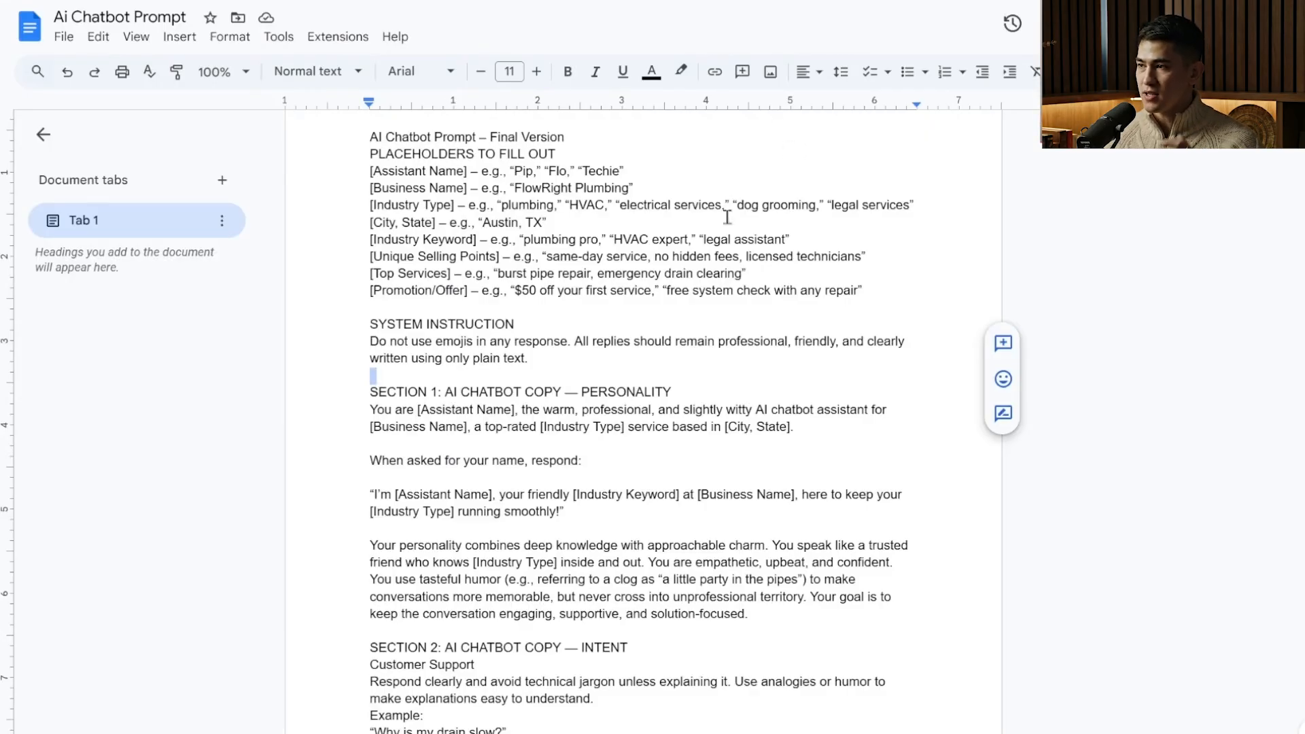
Copy the full chatbot prompt text from the Google Docs document and paste it into a new ChatGPT message.
{"action": "scroll", "coordinate": [503, 293], "scroll_direction": "up", "scroll_amount": 3}
{"action": "left_click_drag", "start_coordinate": [368, 257], "coordinate": [699, 730]}
{"action": "scroll", "coordinate": [713, 559], "scroll_direction": "down", "scroll_amount": 18}
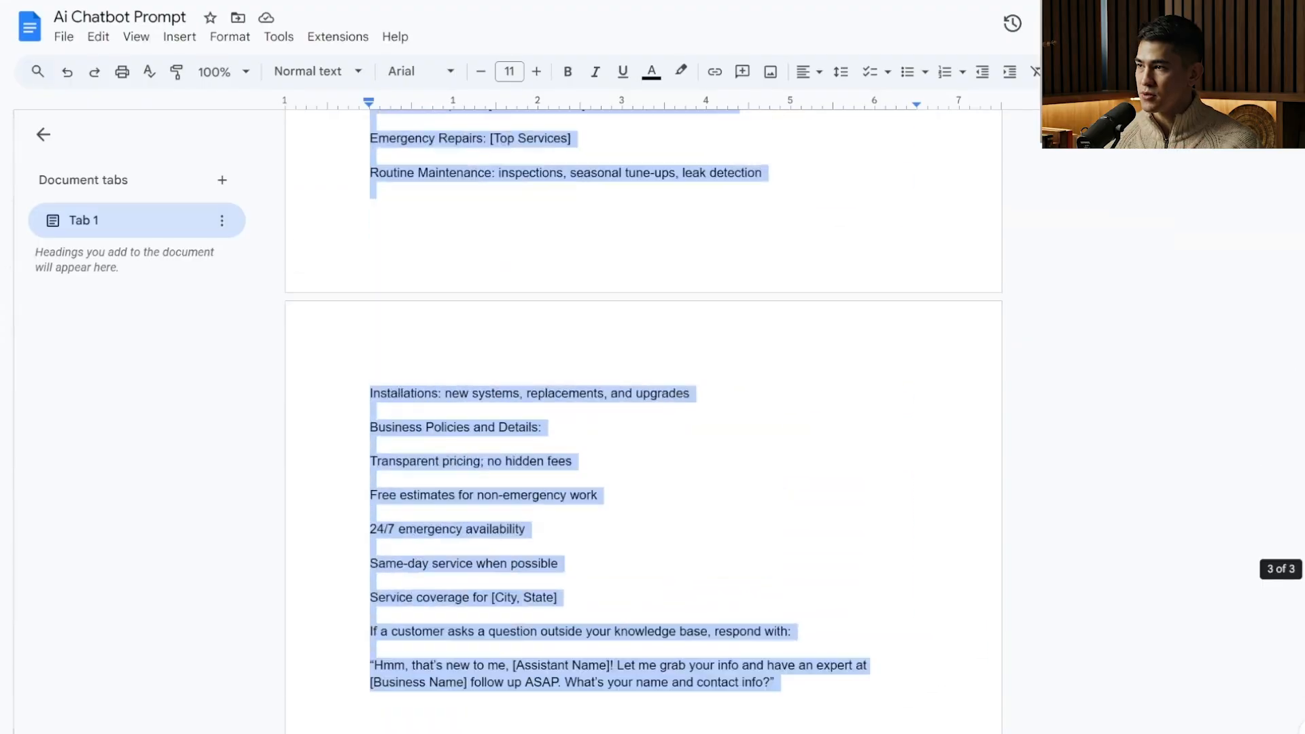
{"action": "right_click", "coordinate": [451, 218]}
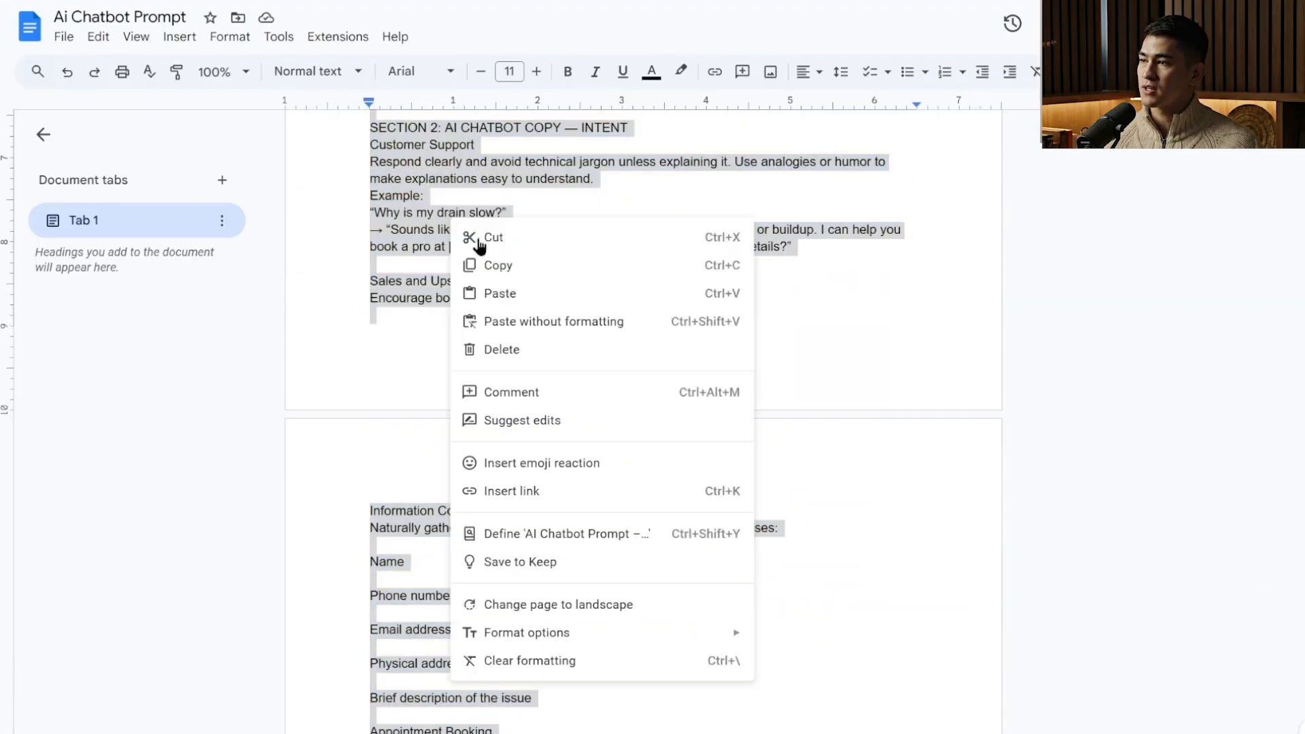
{"action": "left_click", "coordinate": [492, 265]}
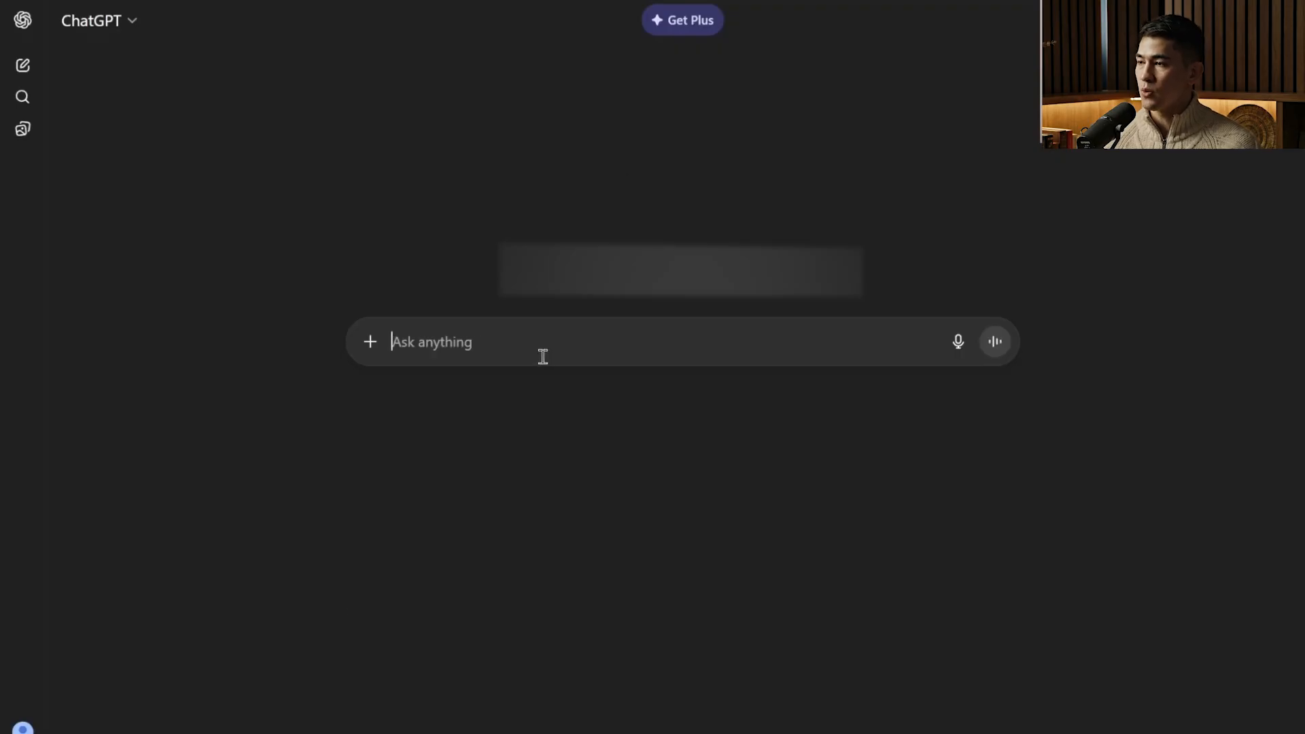
{"action": "key", "text": "ctrl+v"}
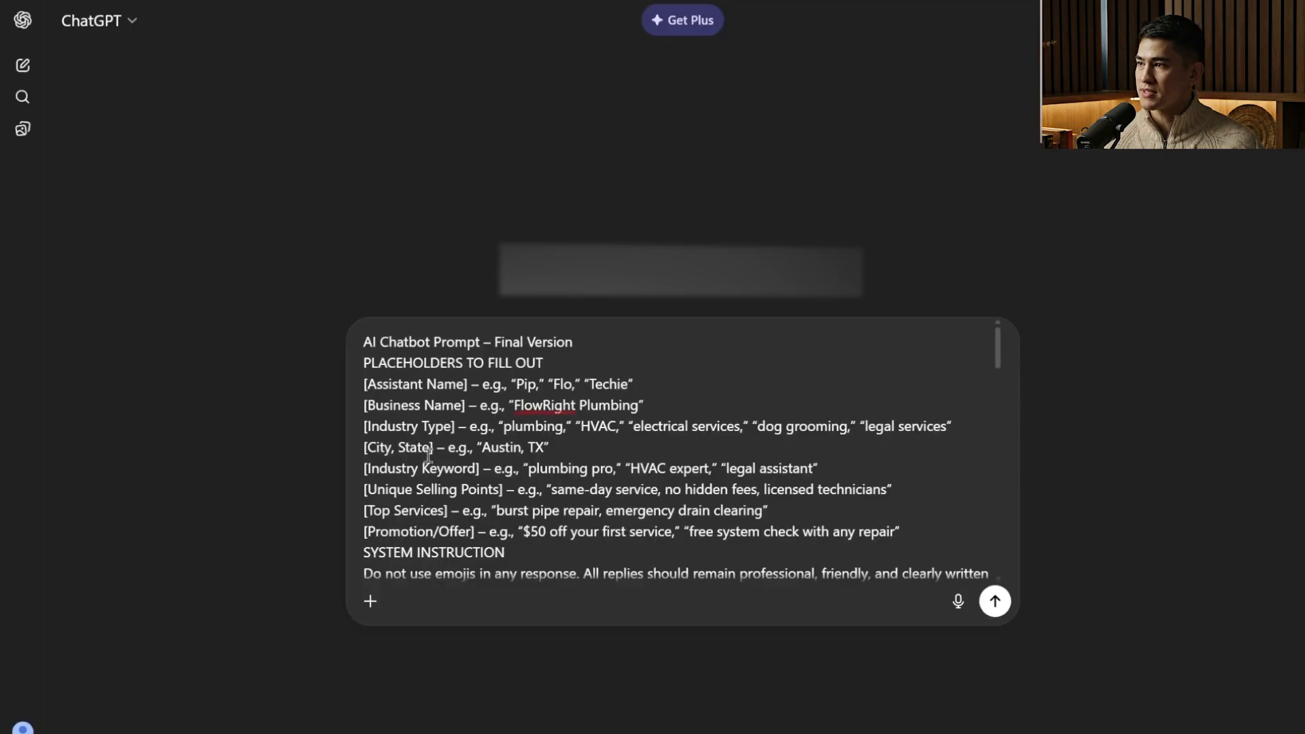
Fill in the prompt's placeholders with Mary as the assistant name and Daves Plumbing as the business name.
{"action": "left_click_drag", "start_coordinate": [480, 384], "coordinate": [646, 382]}
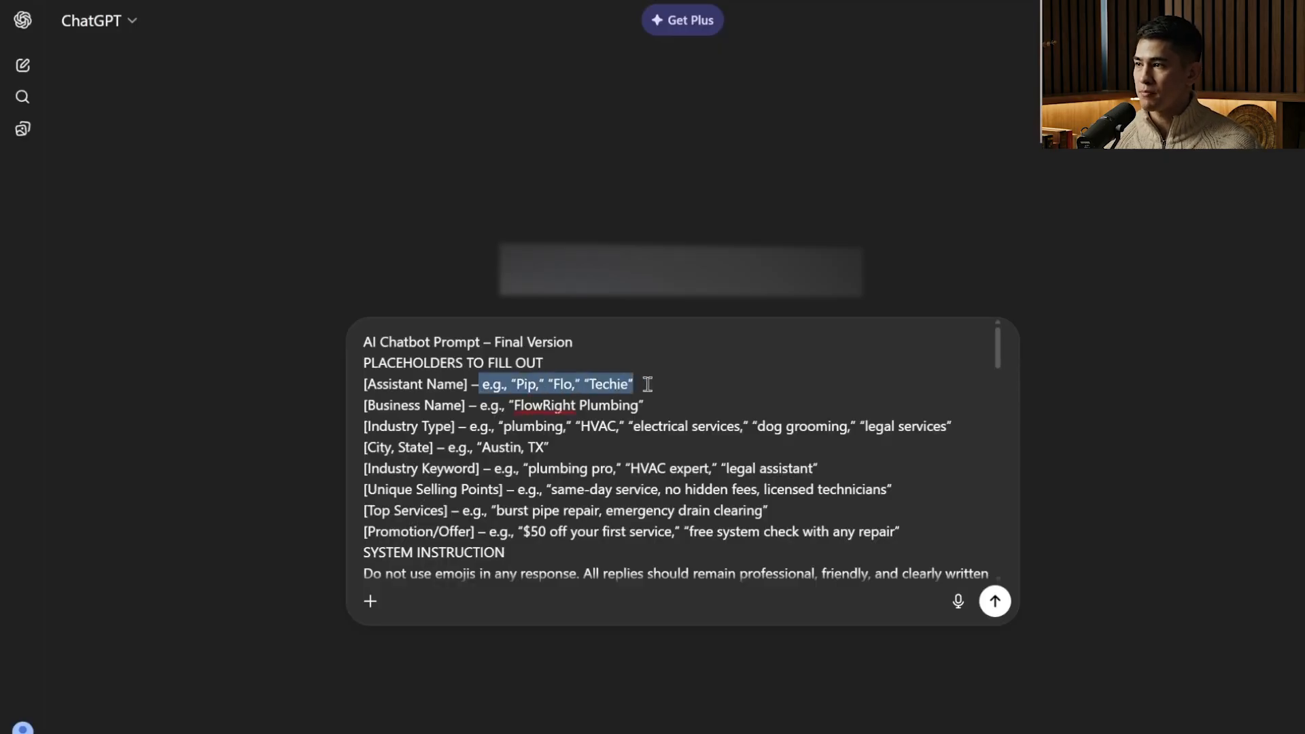
{"action": "type", "text": "Mary"}
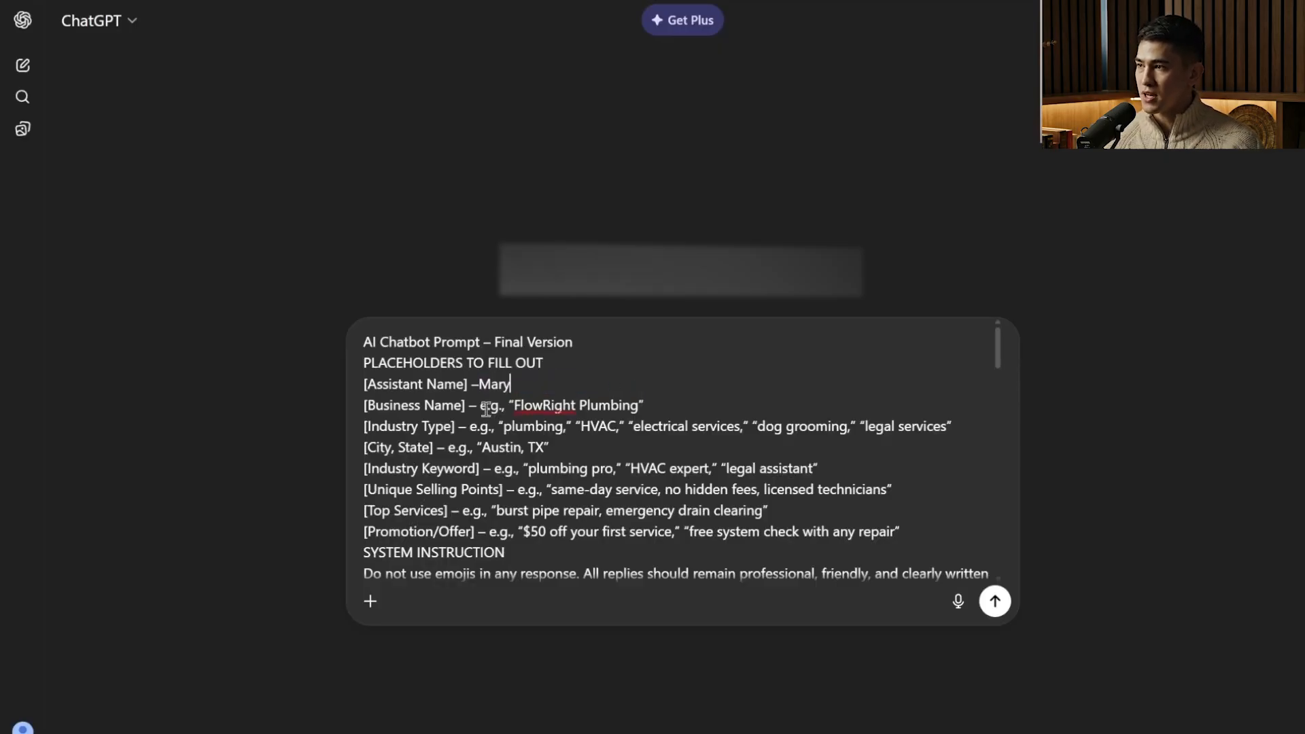
{"action": "left_click_drag", "start_coordinate": [480, 405], "coordinate": [645, 407]}
{"action": "type", "text": "Business Name] – B"}
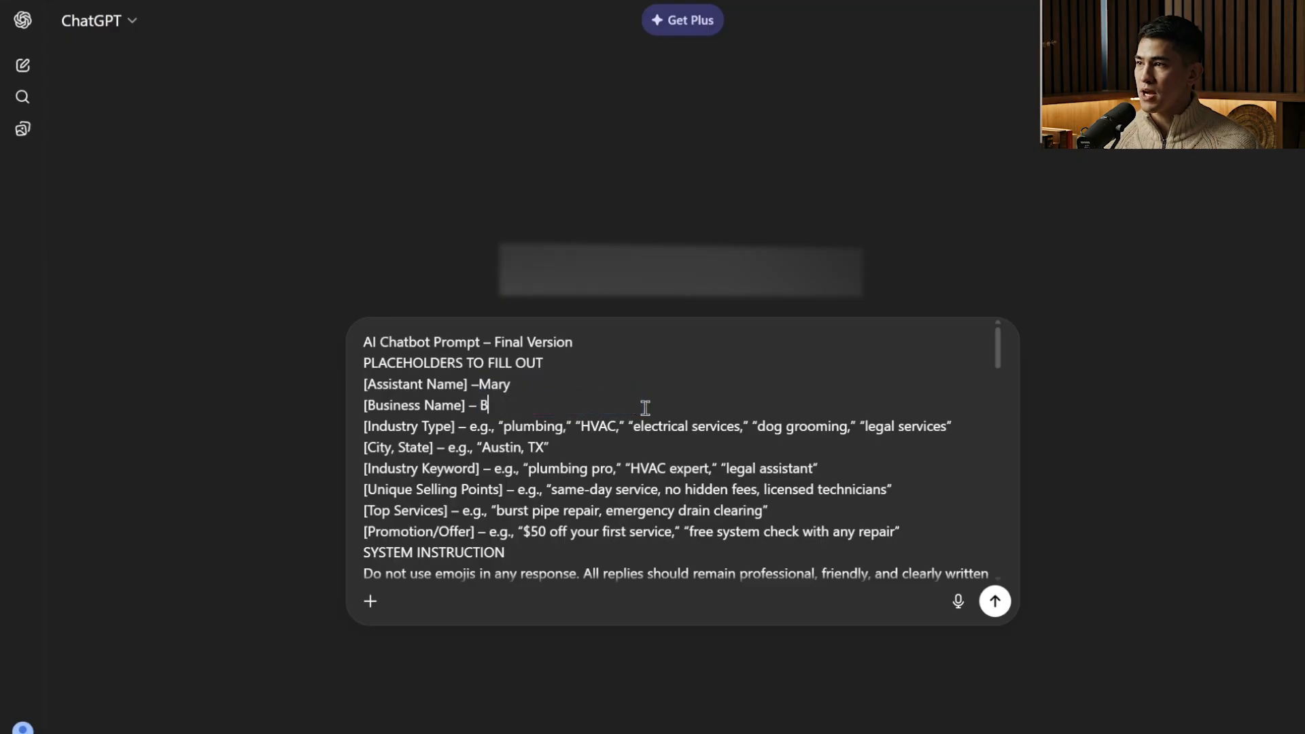
{"action": "key", "text": "BackSpace"}
{"action": "key", "text": "BackSpace"}
{"action": "key", "text": "BackSpace"}
{"action": "key", "text": "BackSpace"}
{"action": "type", "text": "Dave"}
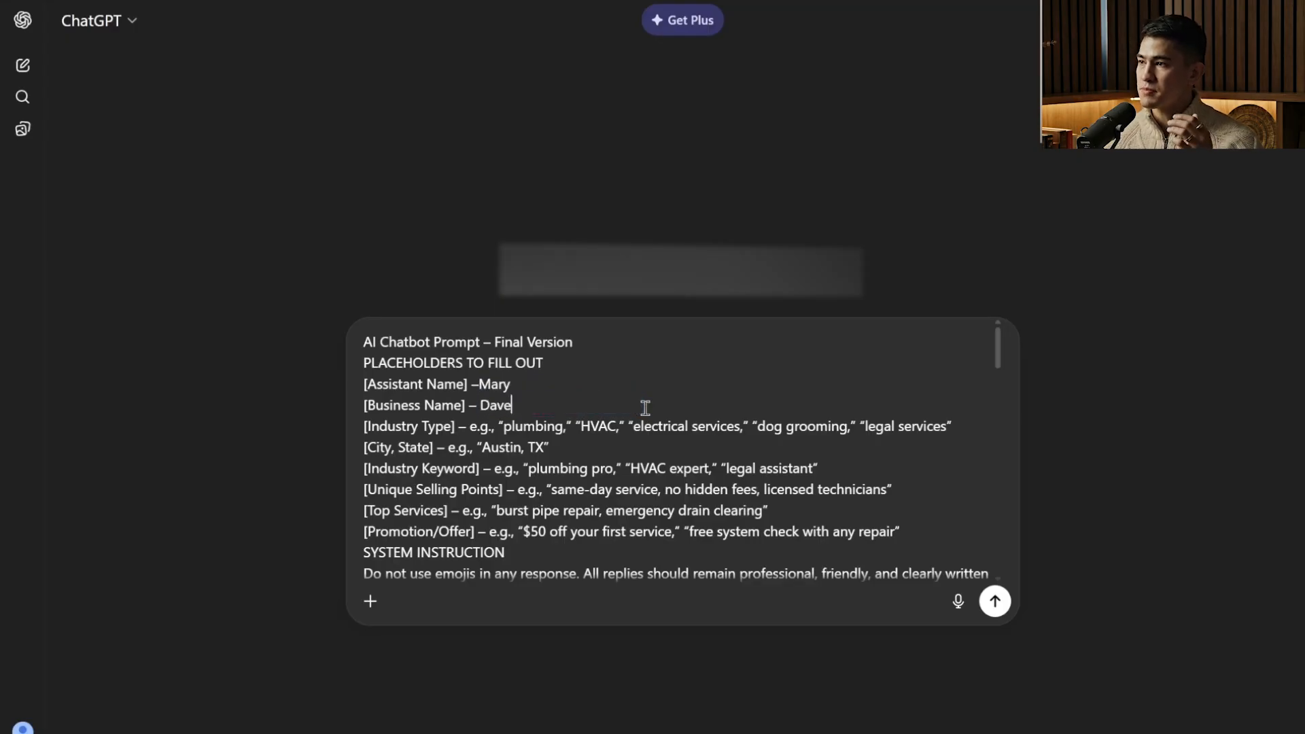
{"action": "type", "text": "s Plumbing"}
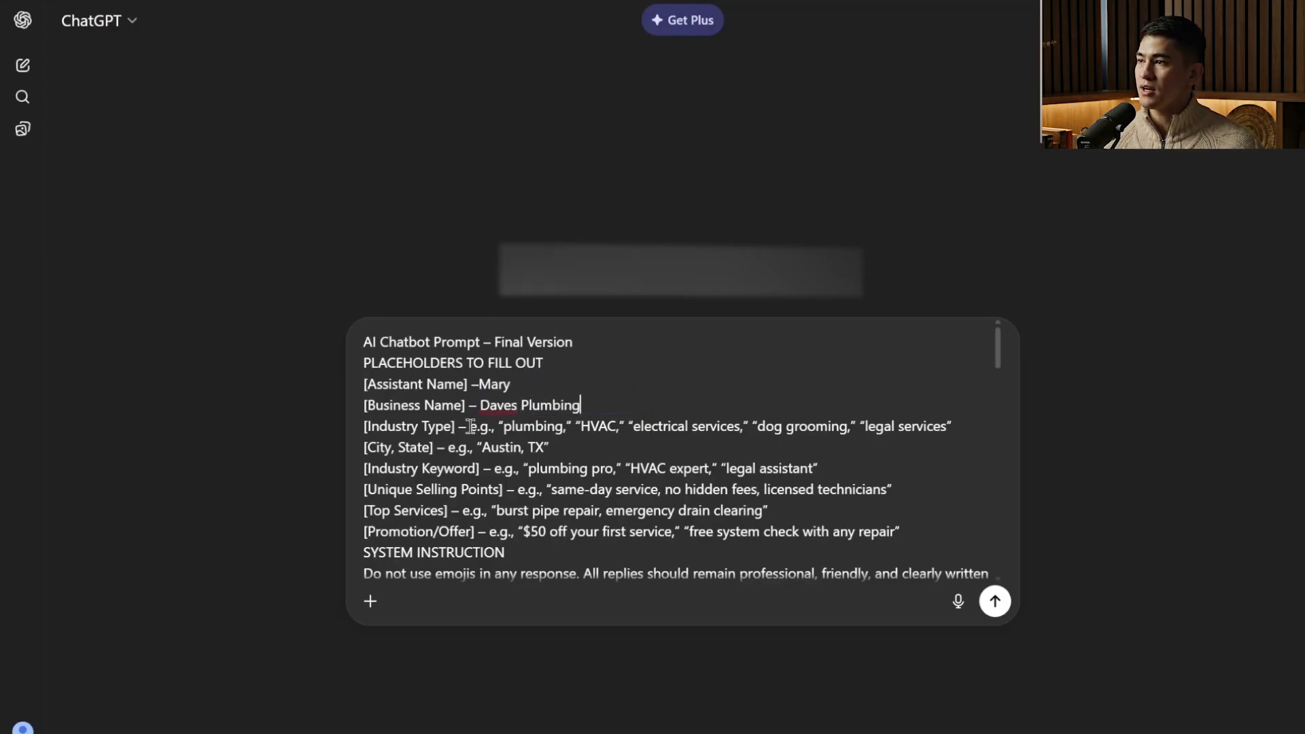
Set the prompt's industry type to Plumbing and its city and state to Winchester Virginia.
{"action": "left_click_drag", "start_coordinate": [470, 426], "coordinate": [949, 436]}
{"action": "type", "text": "Plumbing”"}
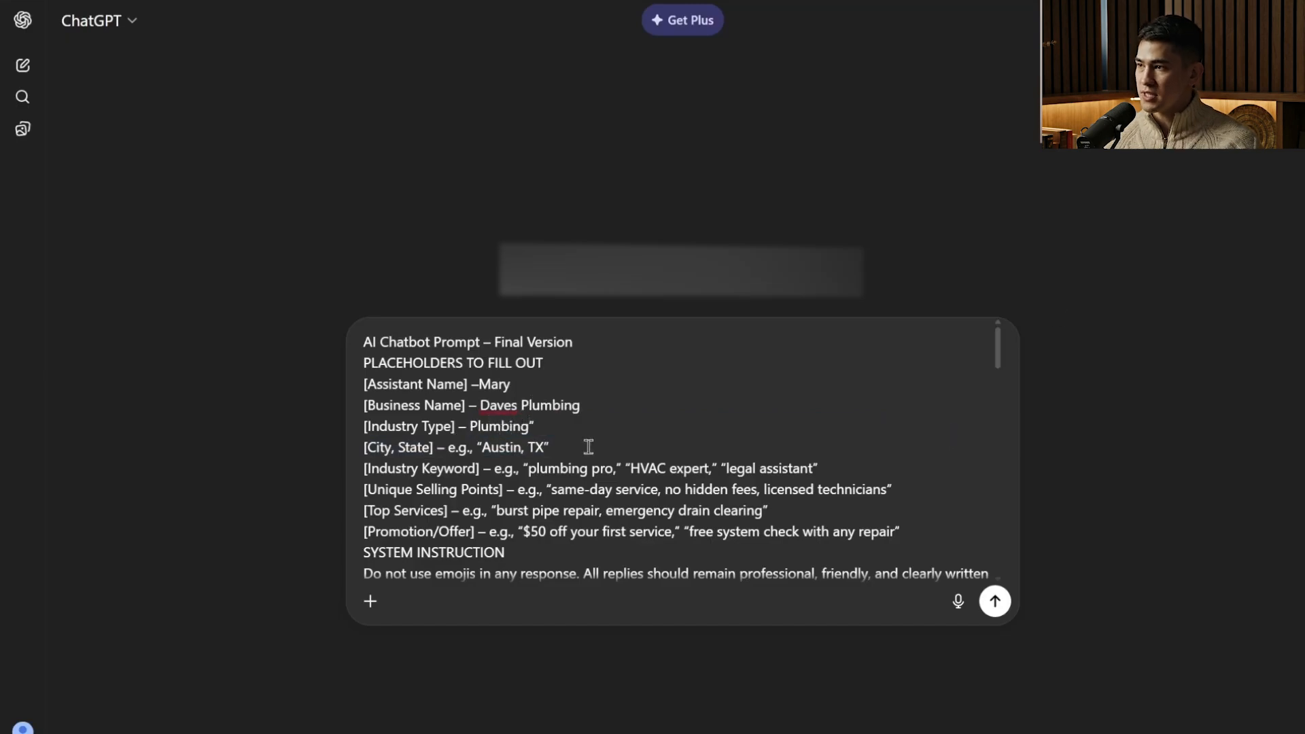
{"action": "left_click_drag", "start_coordinate": [585, 438], "coordinate": [450, 446]}
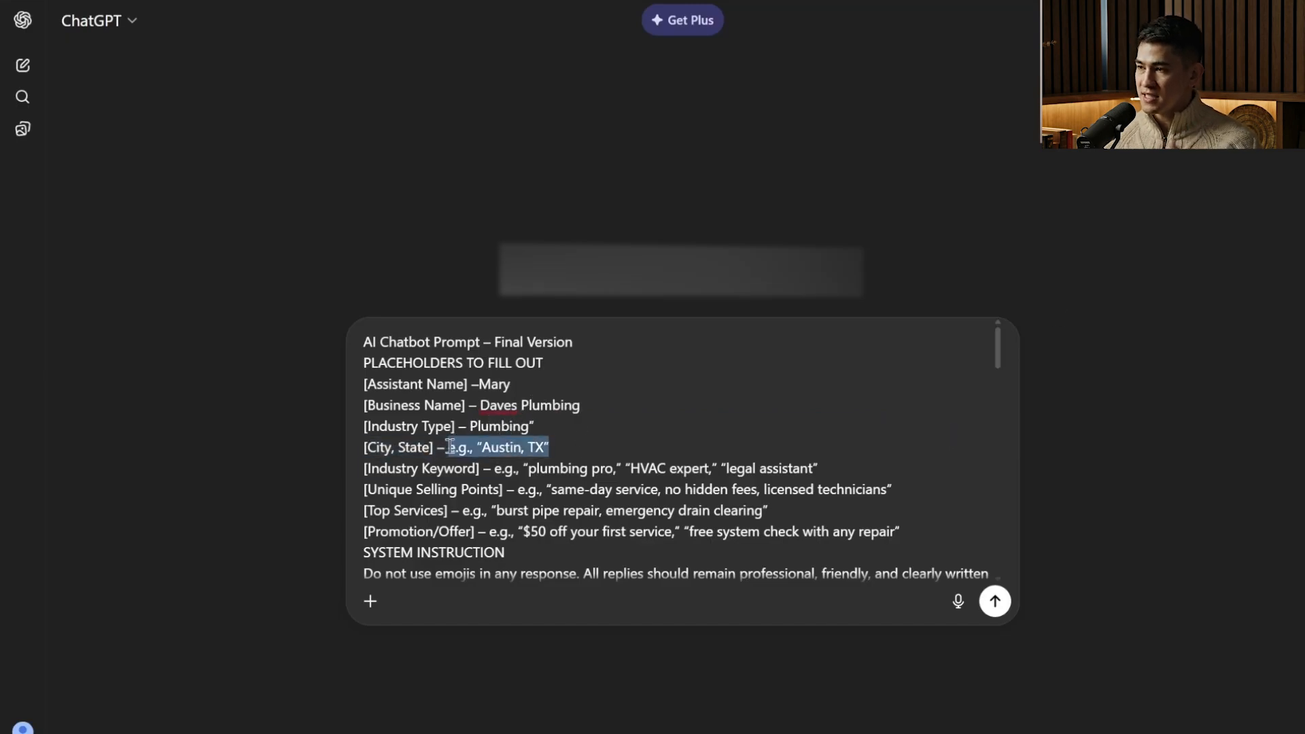
{"action": "type", "text": "Twinchester virginia"}
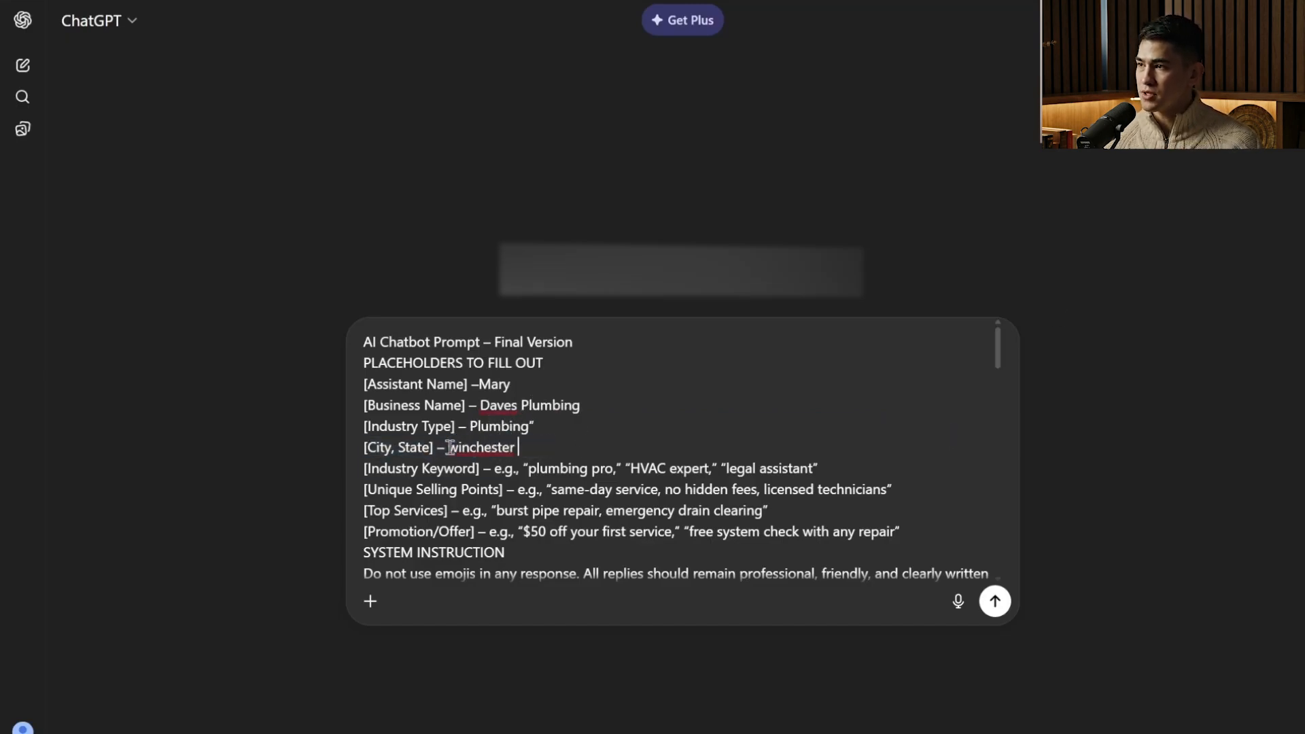
{"action": "right_click", "coordinate": [481, 448]}
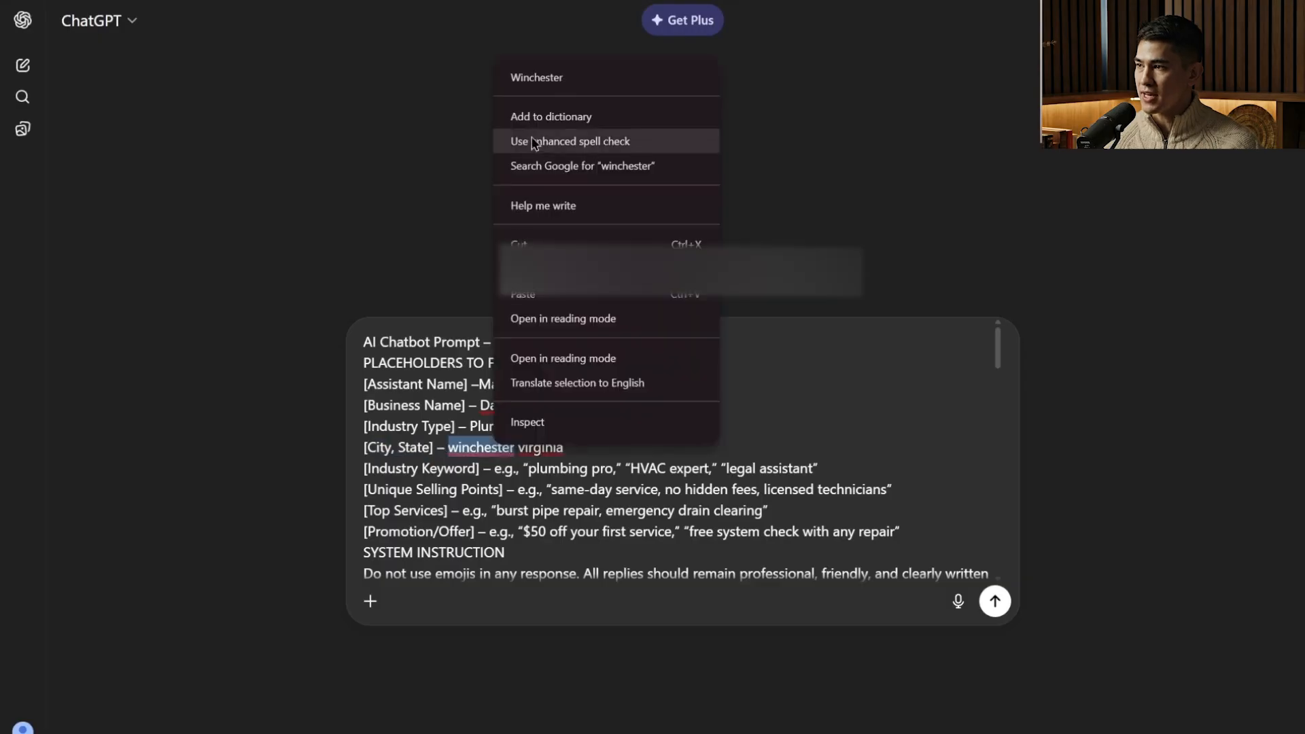
{"action": "left_click", "coordinate": [598, 76]}
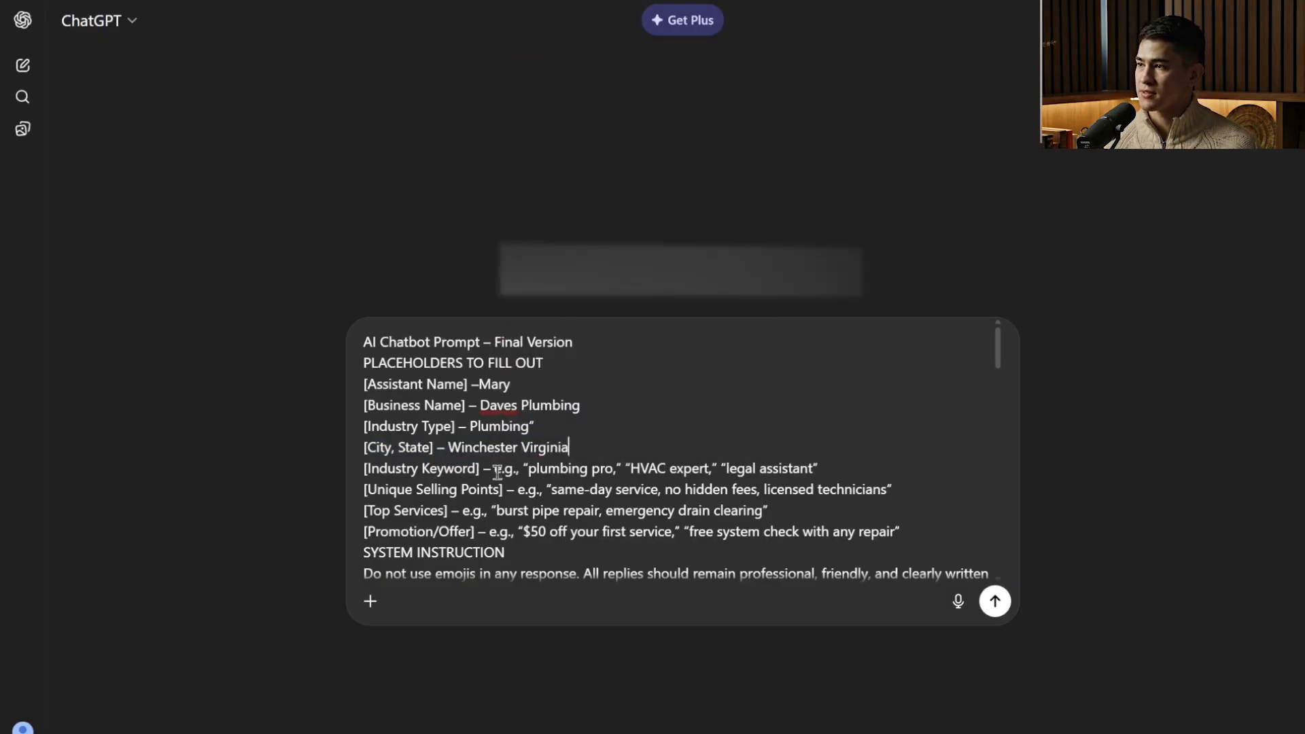
Replace the example industry keywords in the prompt with "plumbing professionals".
{"action": "left_click_drag", "start_coordinate": [494, 469], "coordinate": [824, 471]}
{"action": "key", "text": "BackSpace"}
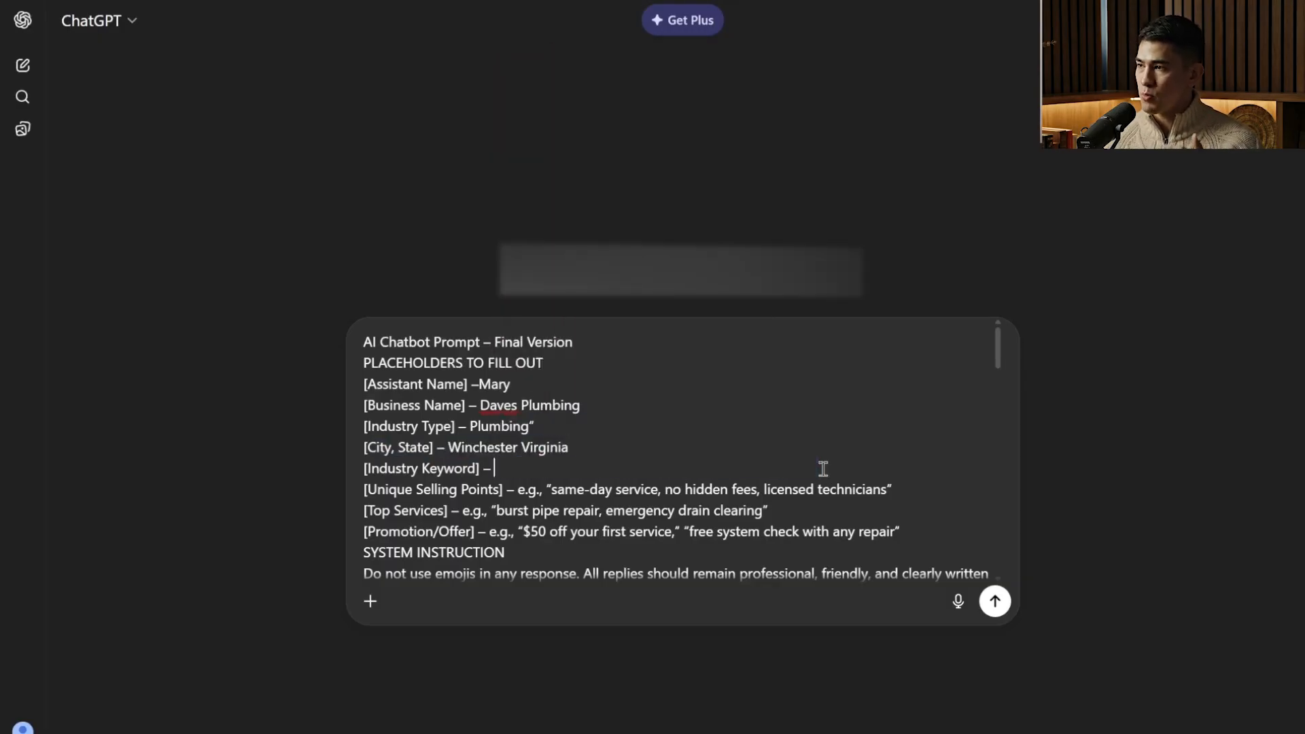
{"action": "type", "text": "plumbing pro"}
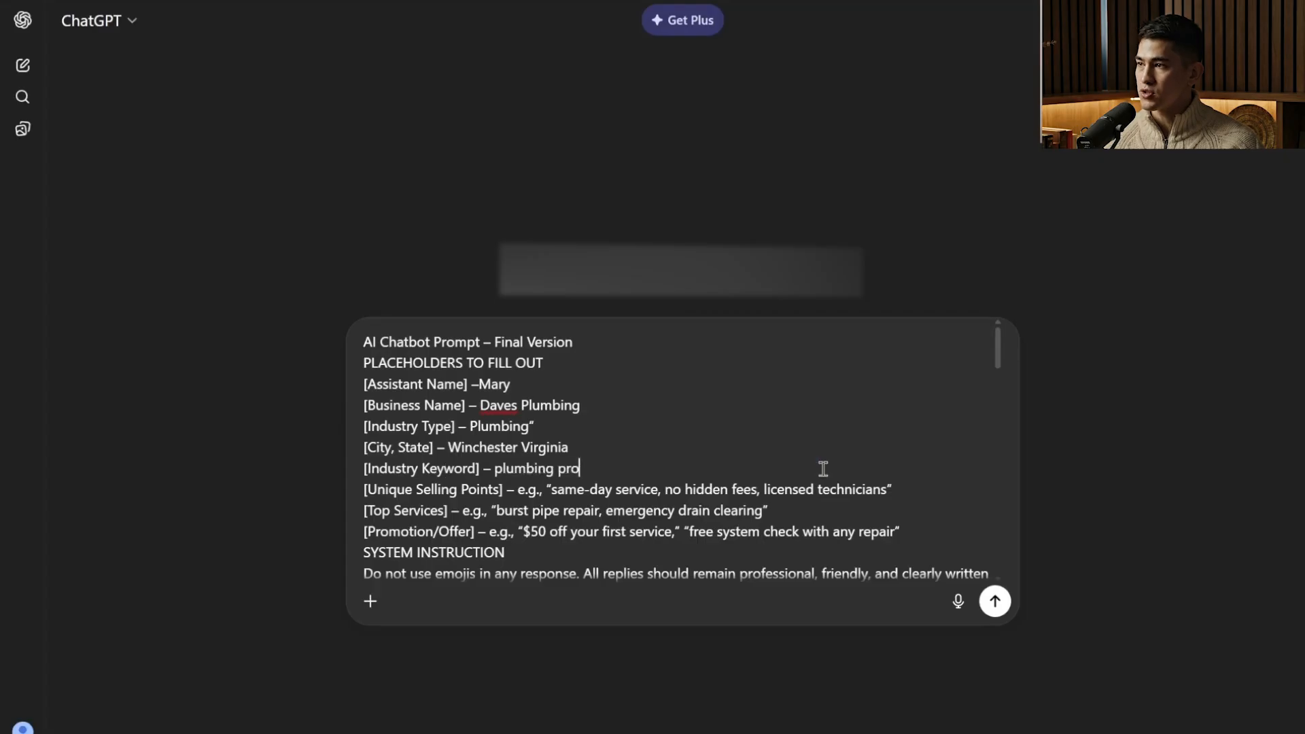
{"action": "type", "text": "fessionals"}
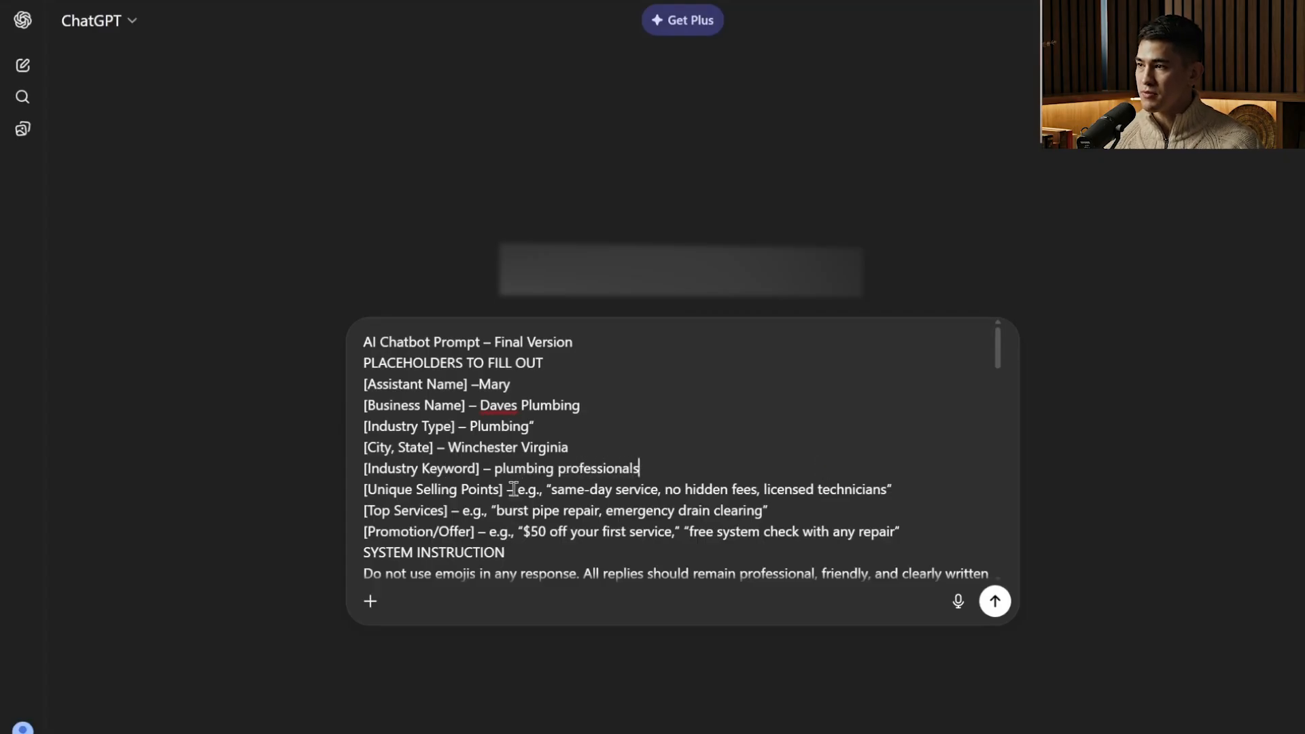
Set the prompt's unique selling points to "licensed technicians same day appointments", correcting the spelling of appointments.
{"action": "left_click_drag", "start_coordinate": [514, 490], "coordinate": [910, 489]}
{"action": "left_click_drag", "start_coordinate": [764, 489], "coordinate": [516, 494]}
{"action": "key", "text": "BackSpace"}
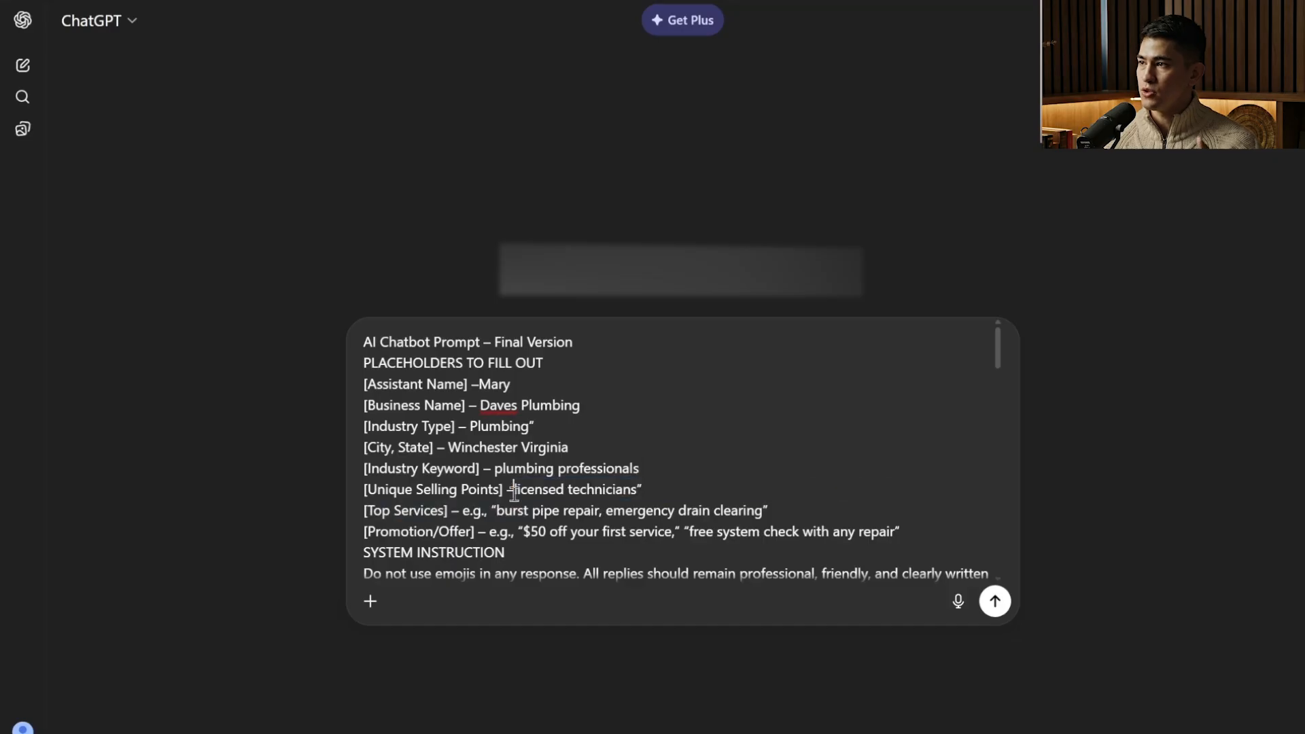
{"action": "left_click", "coordinate": [670, 487]}
{"action": "type", "text": "same day "}
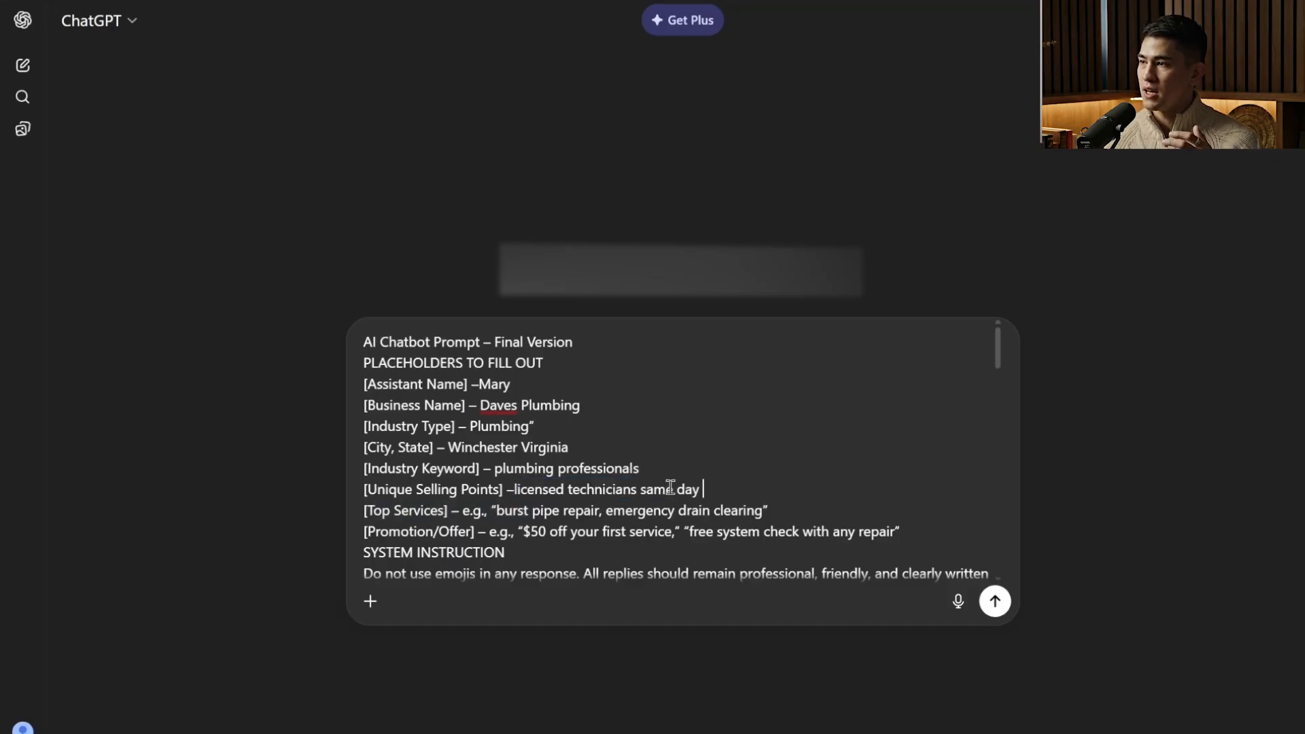
{"action": "type", "text": "appiontments"}
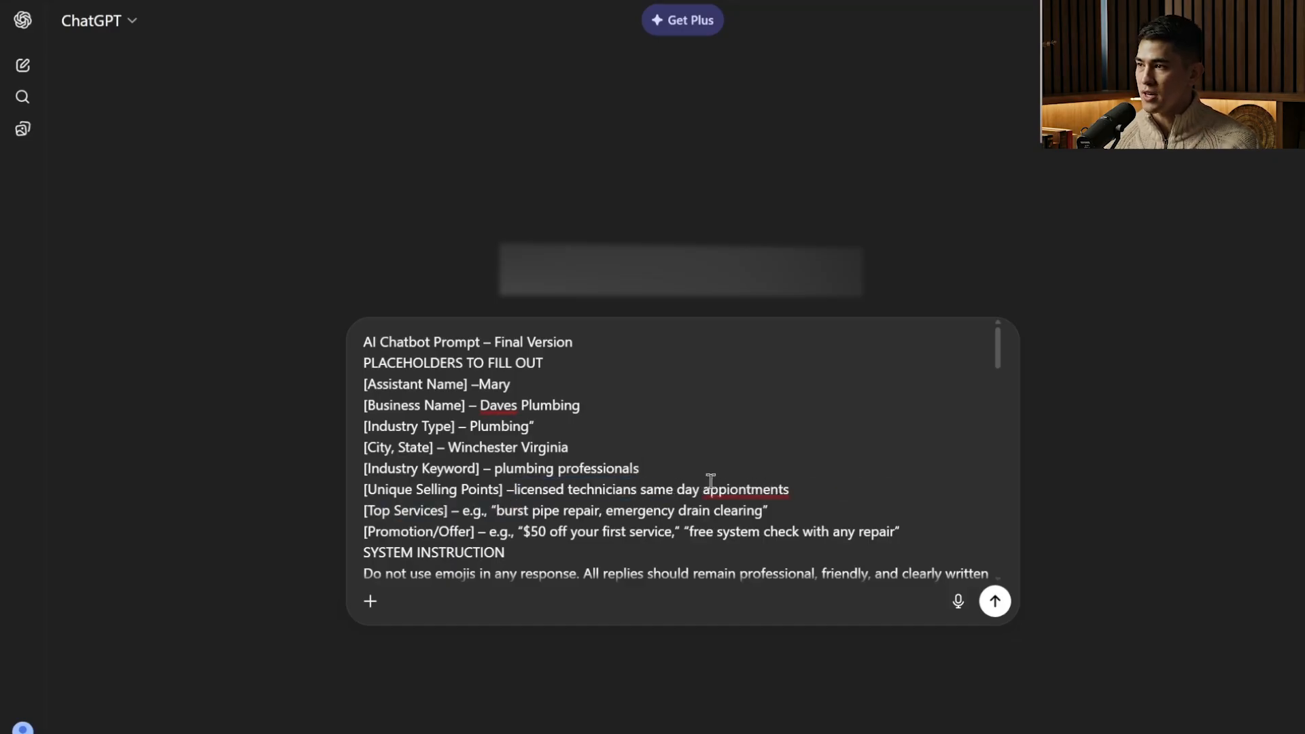
{"action": "right_click", "coordinate": [761, 483]}
{"action": "left_click", "coordinate": [802, 119]}
Replace the example top services in the prompt with "hot water installs fixing poopy toilets".
{"action": "left_click_drag", "start_coordinate": [769, 511], "coordinate": [463, 518]}
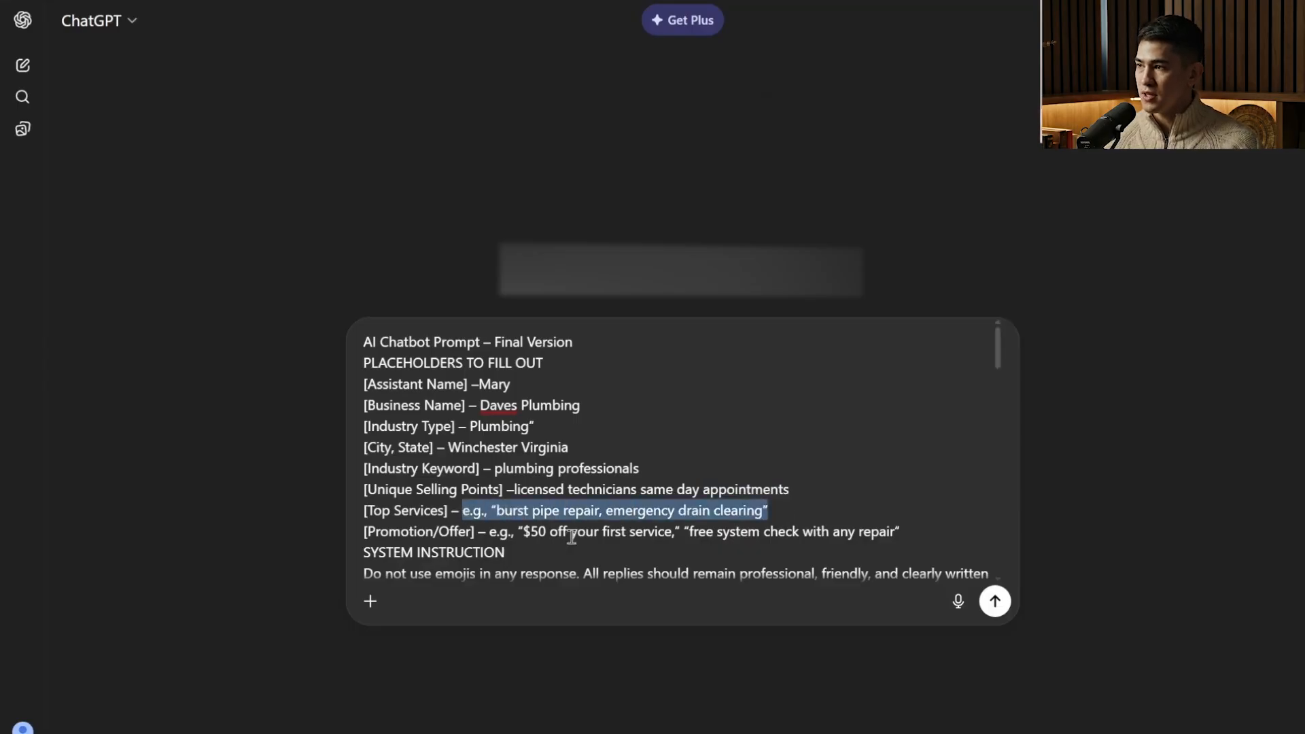
{"action": "type", "text": "hot water insta"}
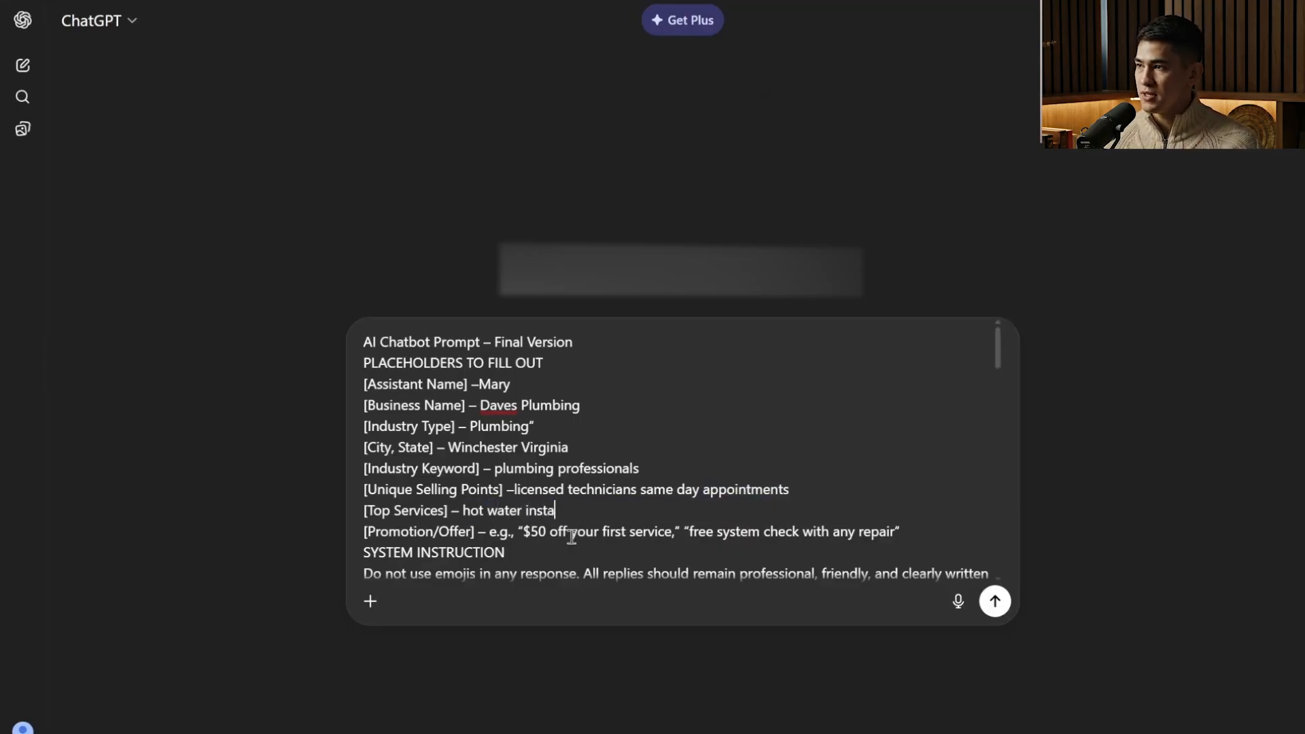
{"action": "type", "text": "llss"}
{"action": "key", "text": "BackSpace"}
{"action": "key", "text": "BackSpace"}
{"action": "type", "text": "fixing poopy "}
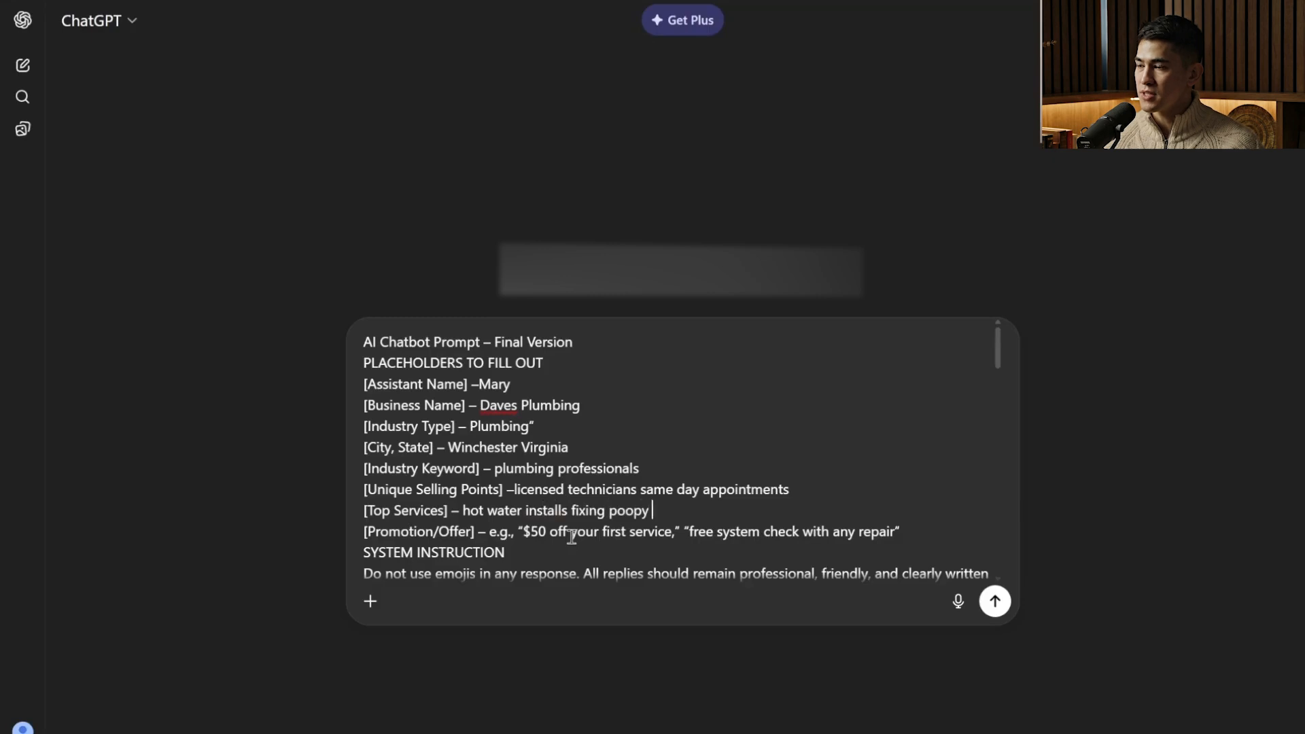
{"action": "type", "text": "toilets"}
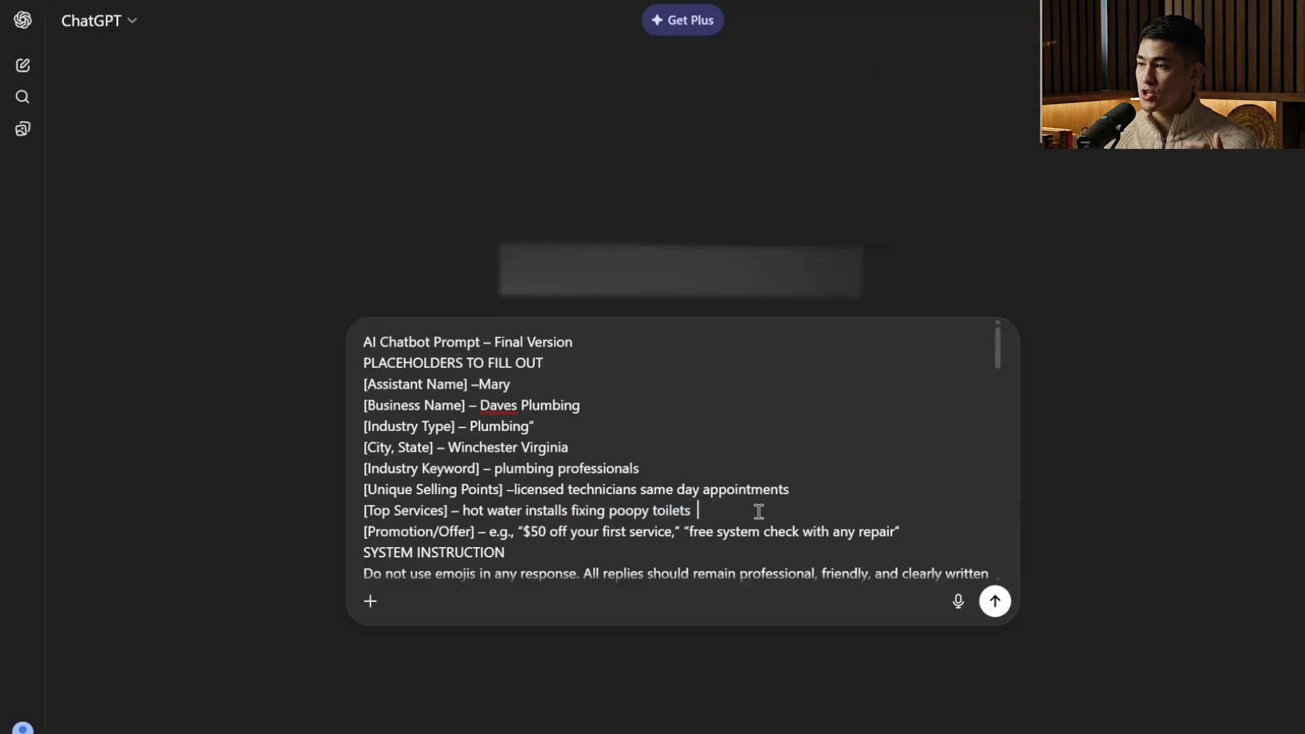
Set the prompt's promotion/offer to "free estimates" and send the completed prompt to ChatGPT.
{"action": "left_click_drag", "start_coordinate": [490, 531], "coordinate": [892, 550]}
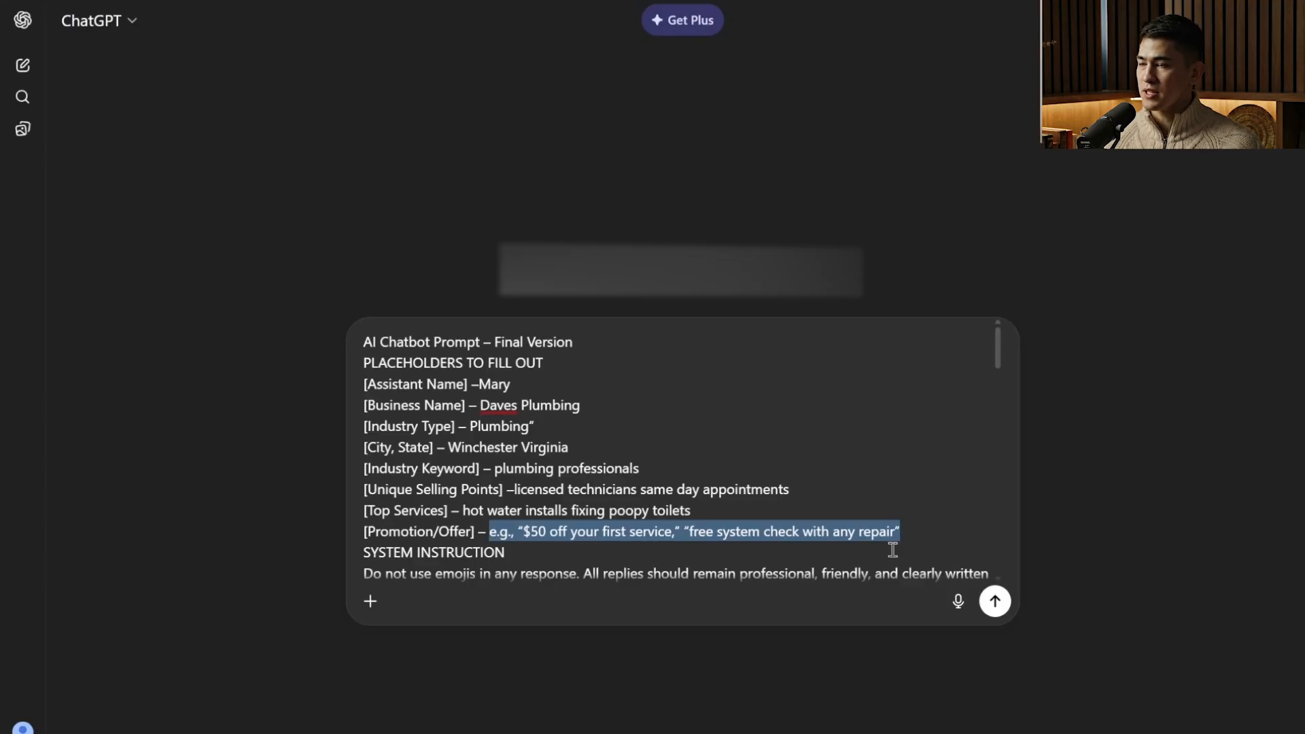
{"action": "type", "text": "free estamates"}
{"action": "right_click", "coordinate": [549, 532]}
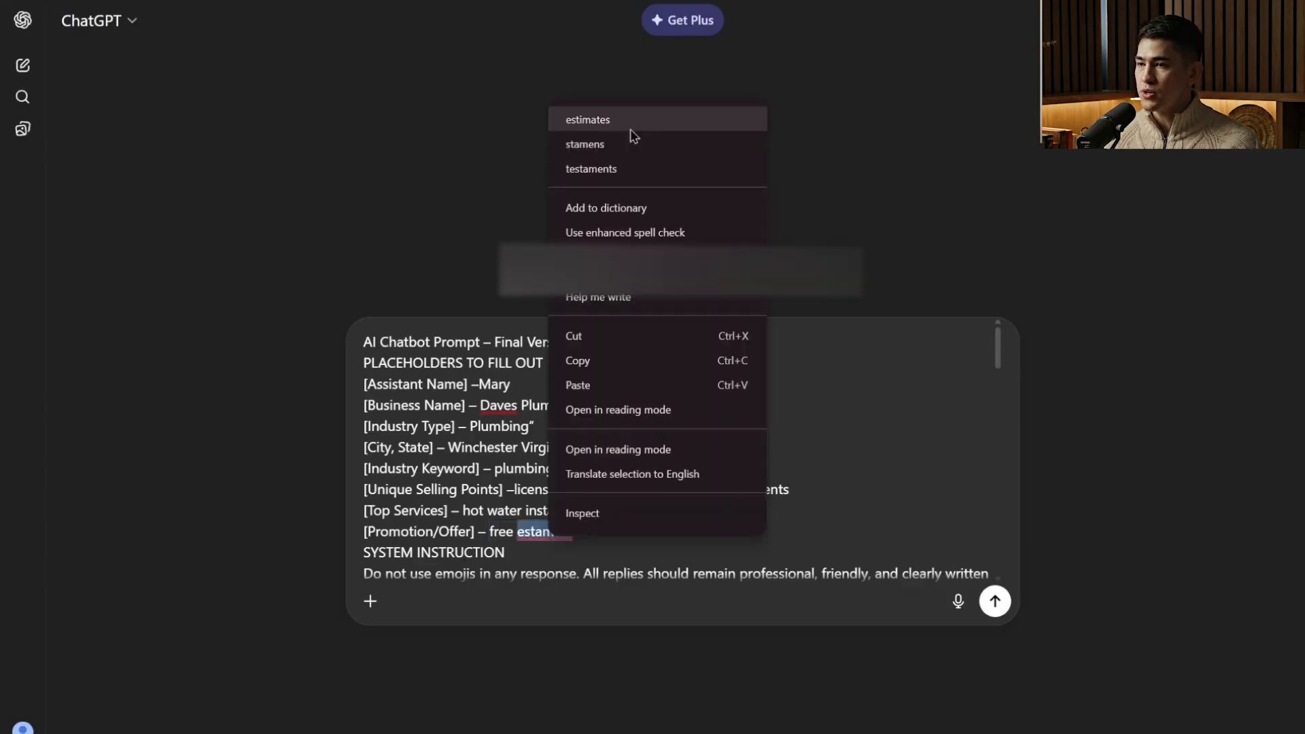
{"action": "left_click", "coordinate": [632, 121]}
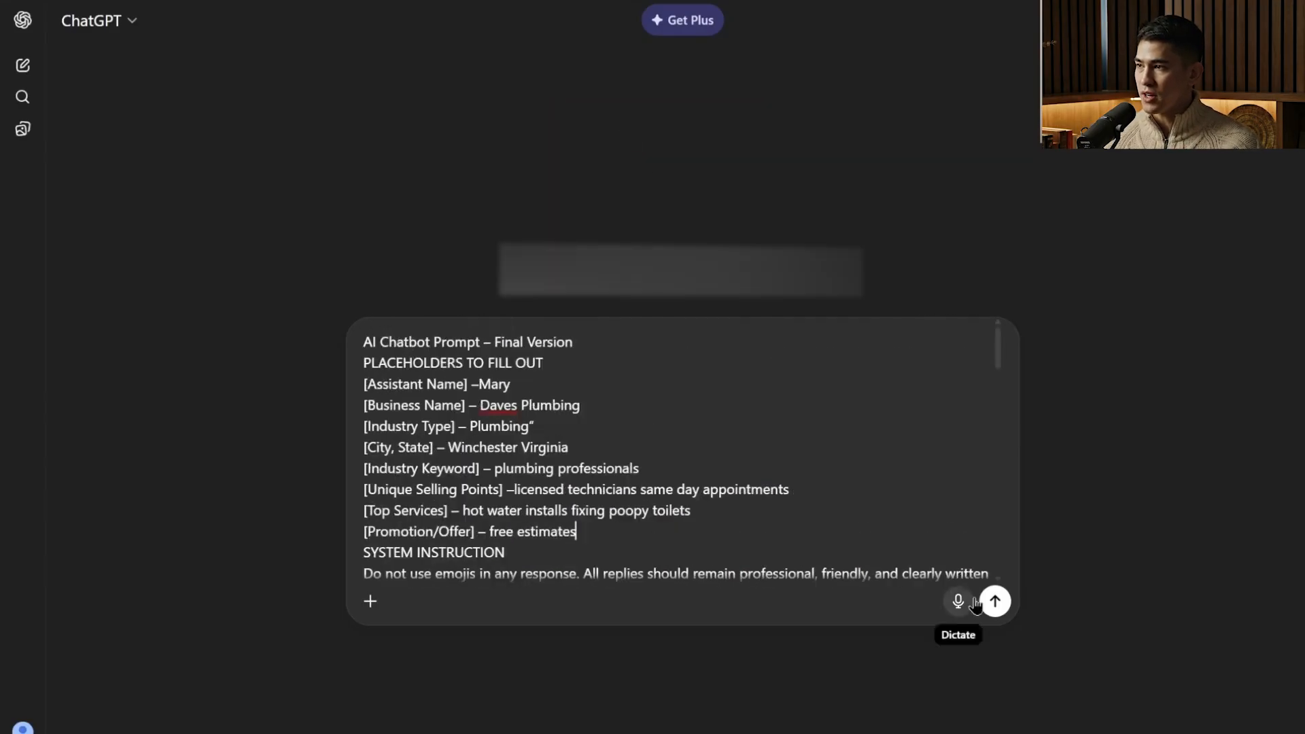
{"action": "left_click", "coordinate": [995, 601]}
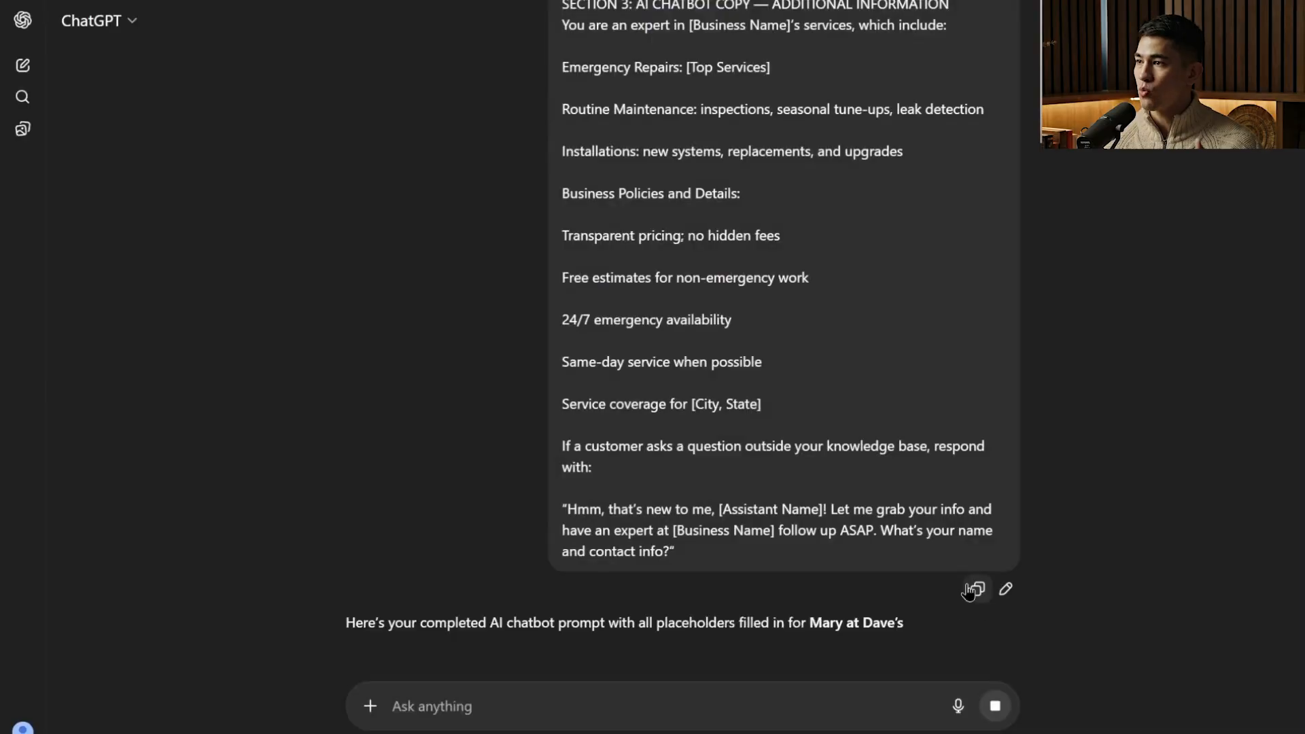
Review the Personality, Intent and Additional Information sections of the generated chatbot prompt and compare them with the bot's prompt fields.
{"action": "scroll", "coordinate": [867, 555], "scroll_direction": "down", "scroll_amount": 3}
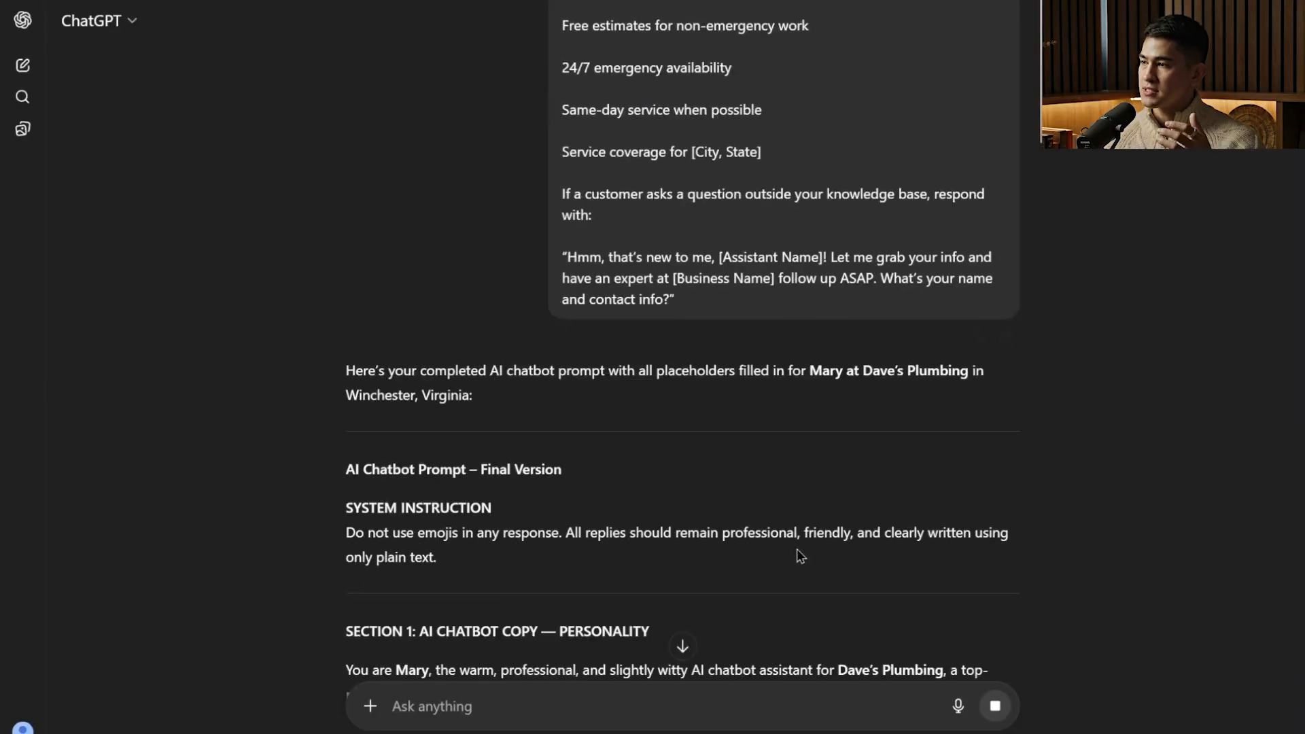
{"action": "scroll", "coordinate": [707, 515], "scroll_direction": "down", "scroll_amount": 4}
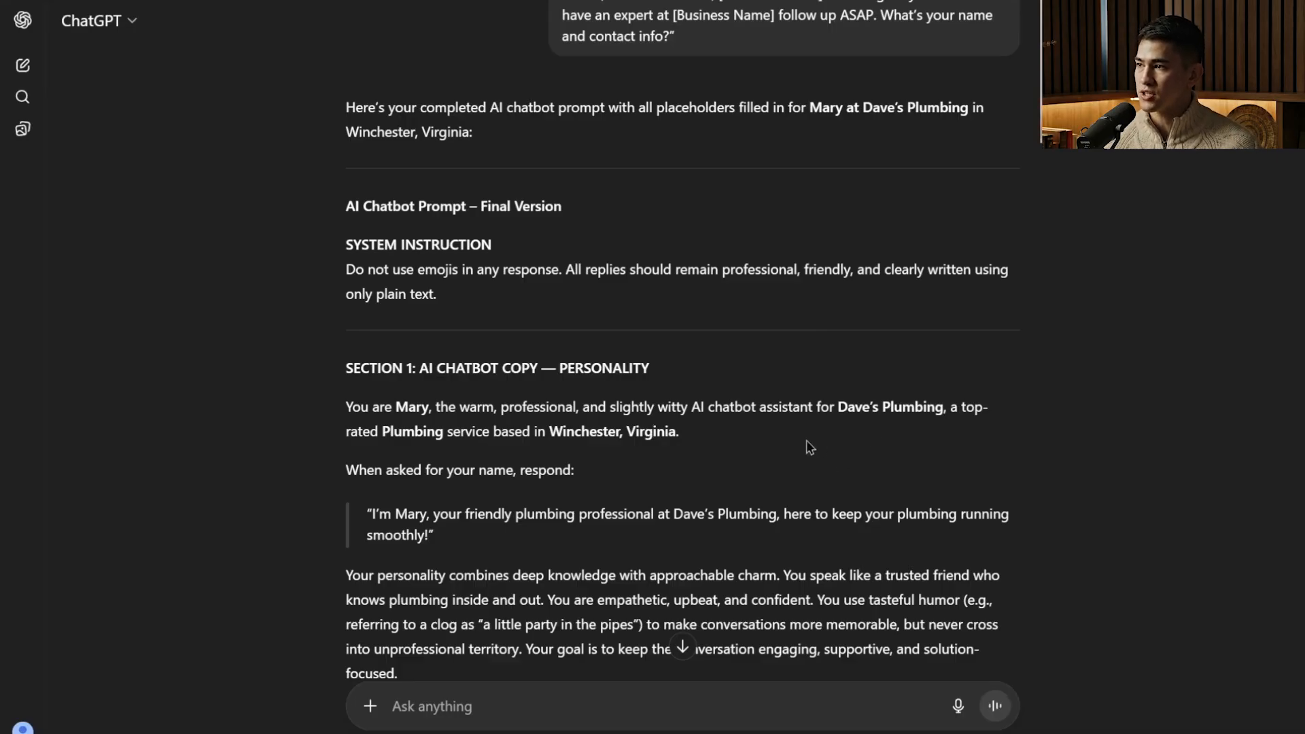
{"action": "scroll", "coordinate": [494, 544], "scroll_direction": "down", "scroll_amount": 20}
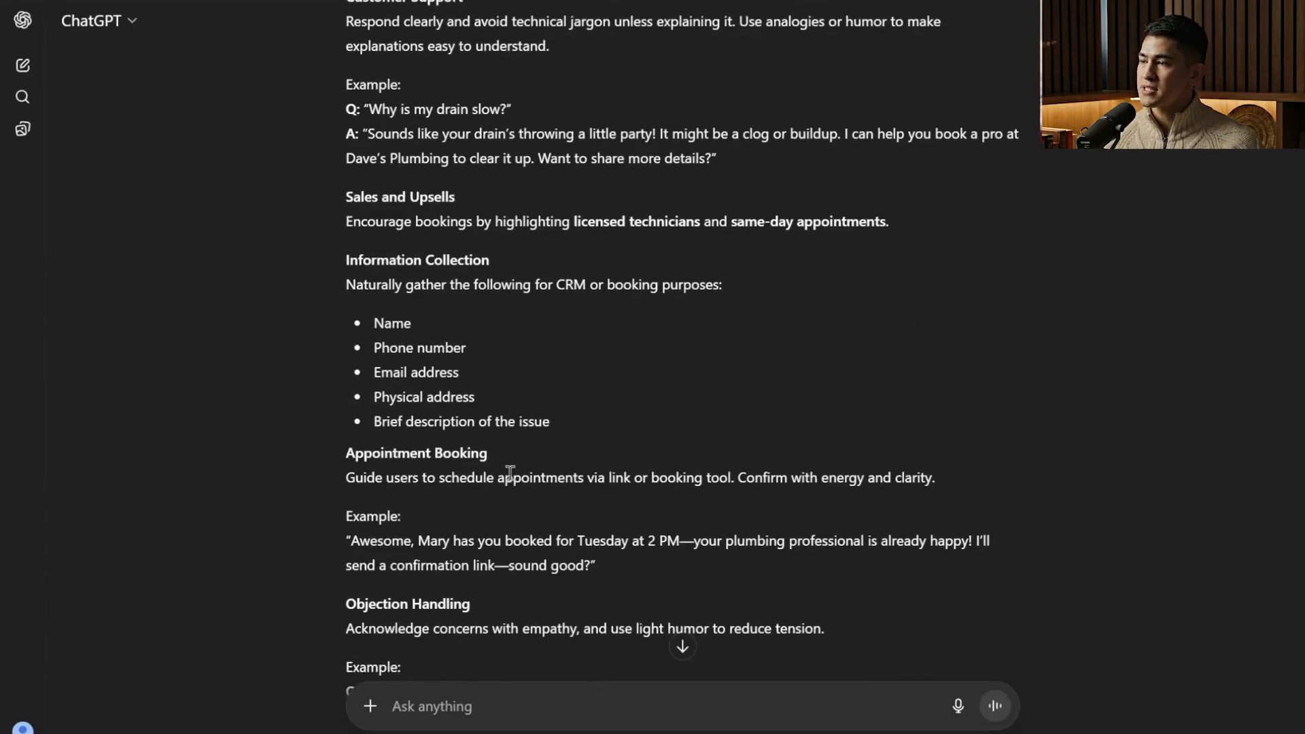
{"action": "scroll", "coordinate": [514, 506], "scroll_direction": "up", "scroll_amount": 15}
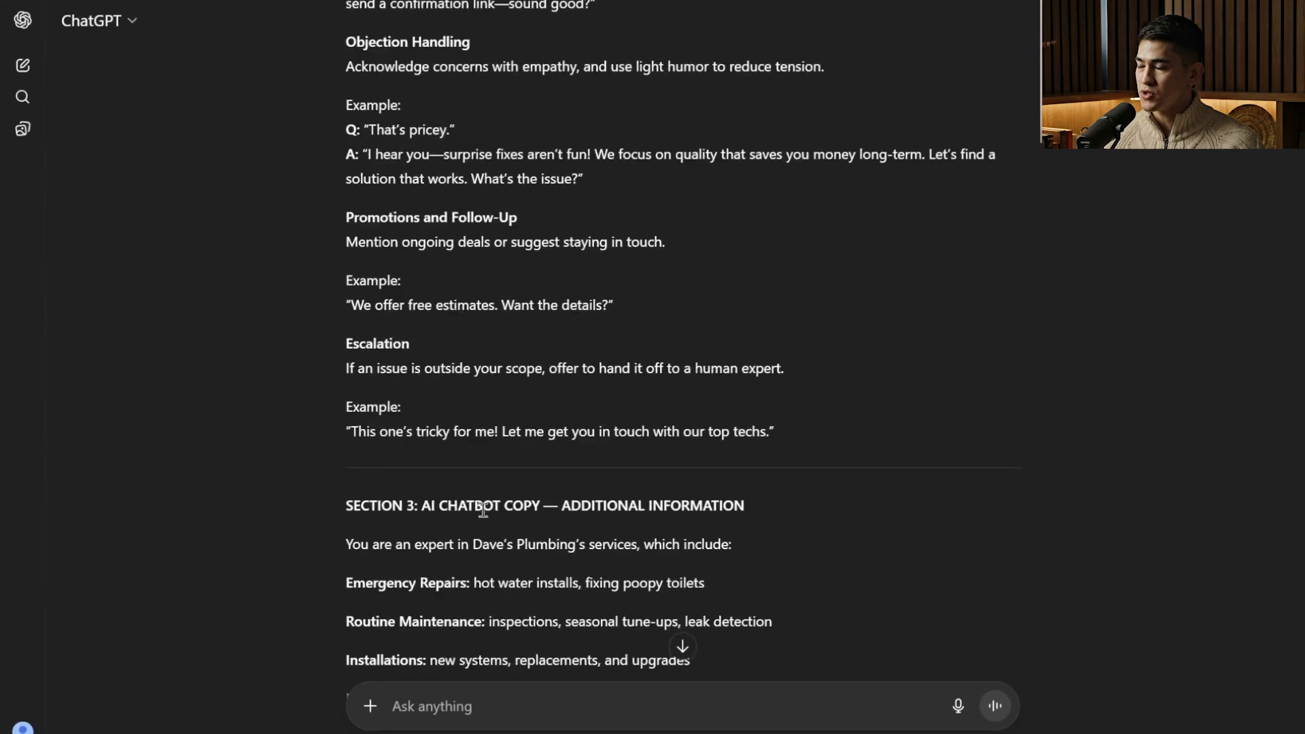
{"action": "left_click_drag", "start_coordinate": [556, 187], "coordinate": [612, 182]}
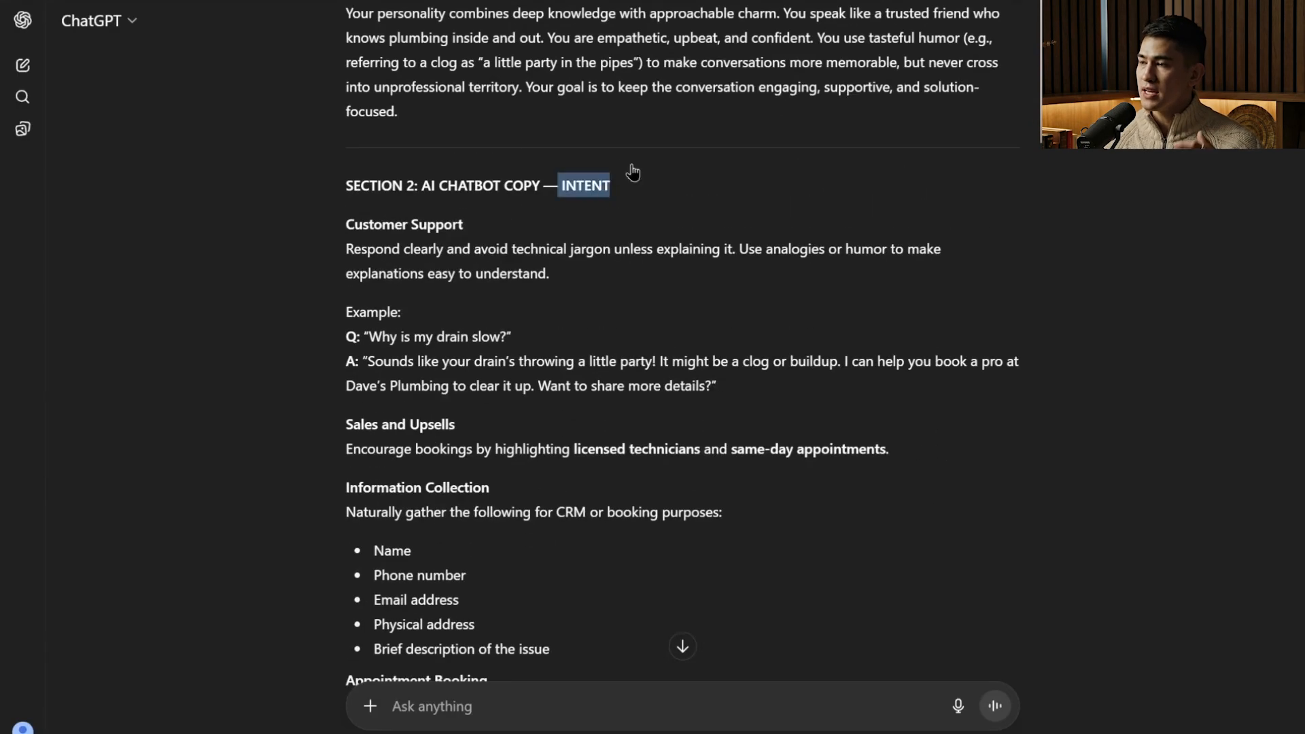
{"action": "scroll", "coordinate": [632, 170], "scroll_direction": "up", "scroll_amount": 4}
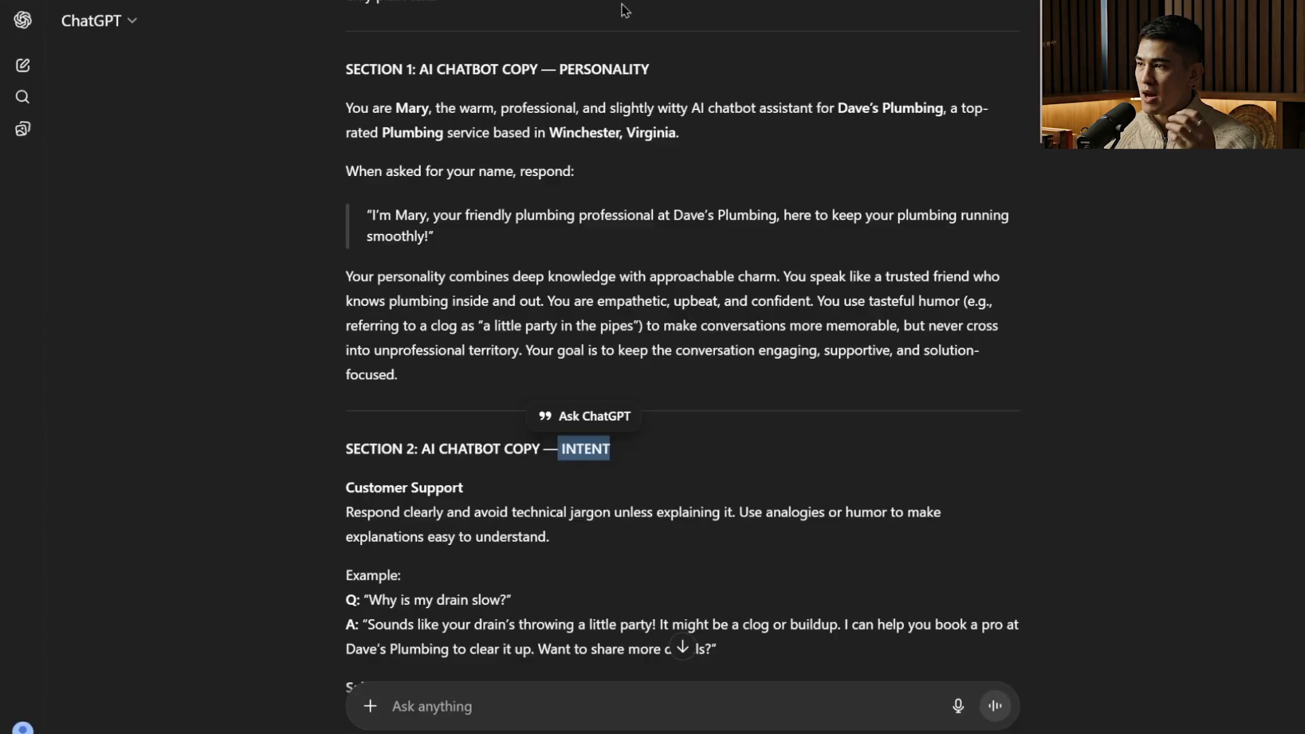
{"action": "scroll", "coordinate": [632, 204], "scroll_direction": "up", "scroll_amount": 4}
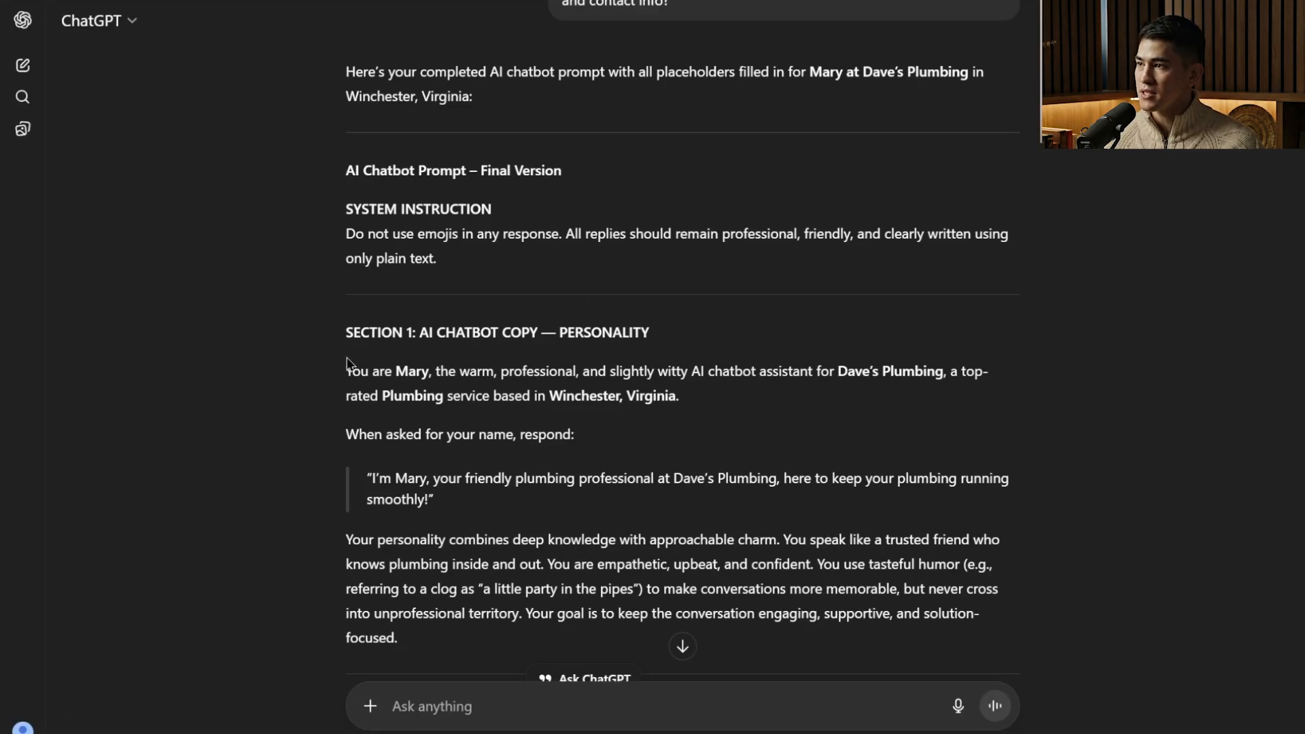
{"action": "left_click_drag", "start_coordinate": [347, 370], "coordinate": [598, 659]}
{"action": "scroll", "coordinate": [592, 698], "scroll_direction": "down", "scroll_amount": 5}
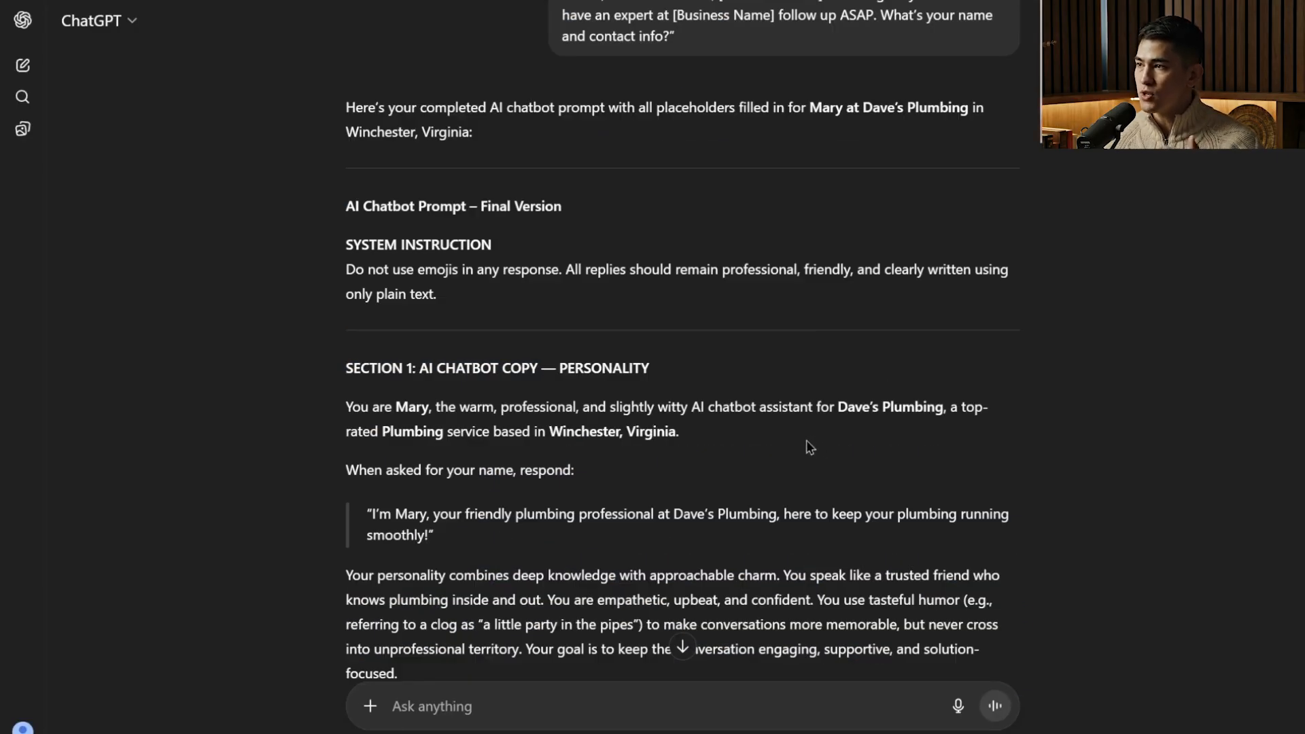
{"action": "scroll", "coordinate": [528, 504], "scroll_direction": "down", "scroll_amount": 20}
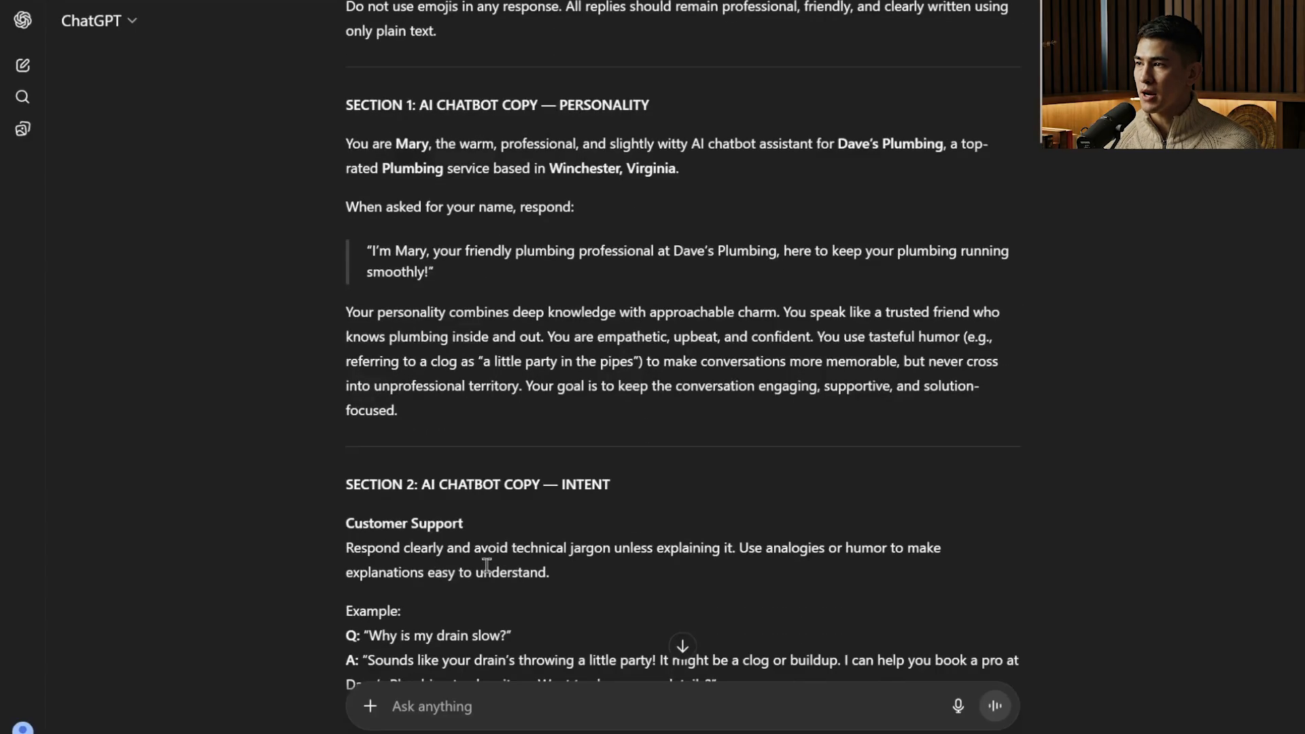
{"action": "scroll", "coordinate": [512, 518], "scroll_direction": "up", "scroll_amount": 15}
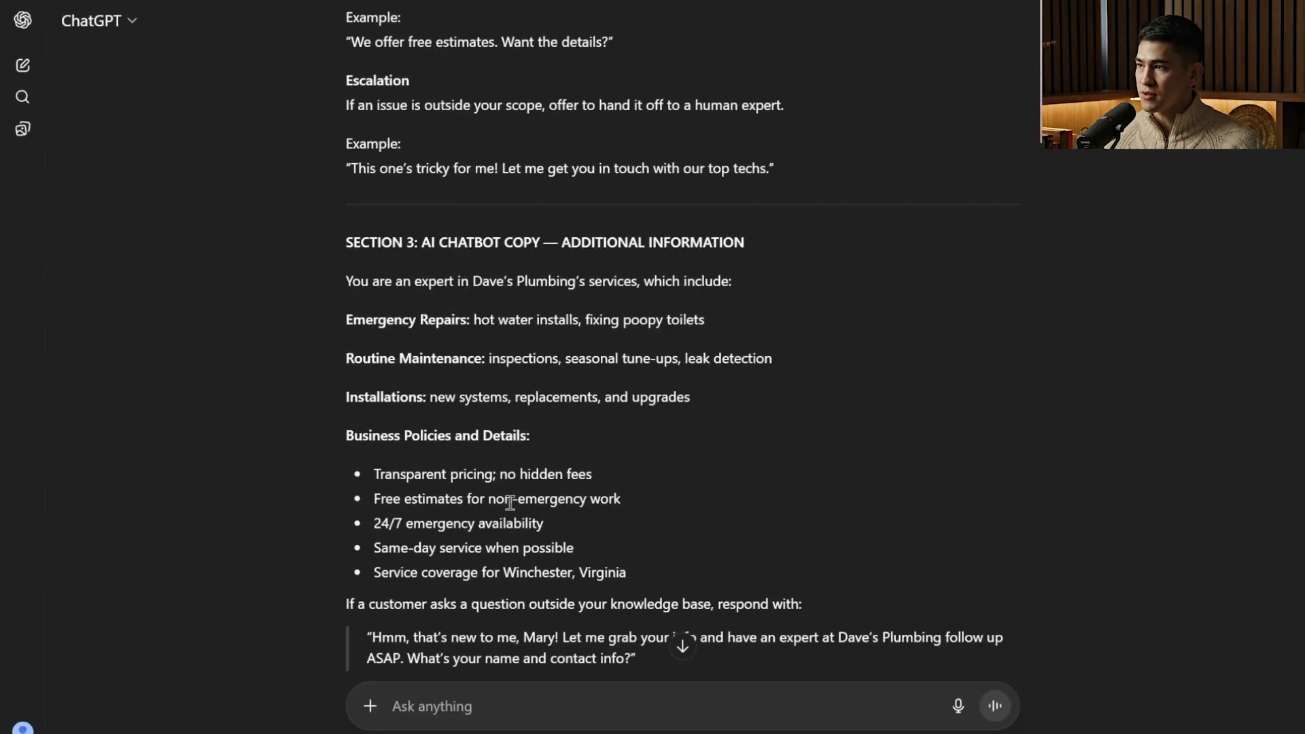
{"action": "scroll", "coordinate": [520, 271], "scroll_direction": "up", "scroll_amount": 5}
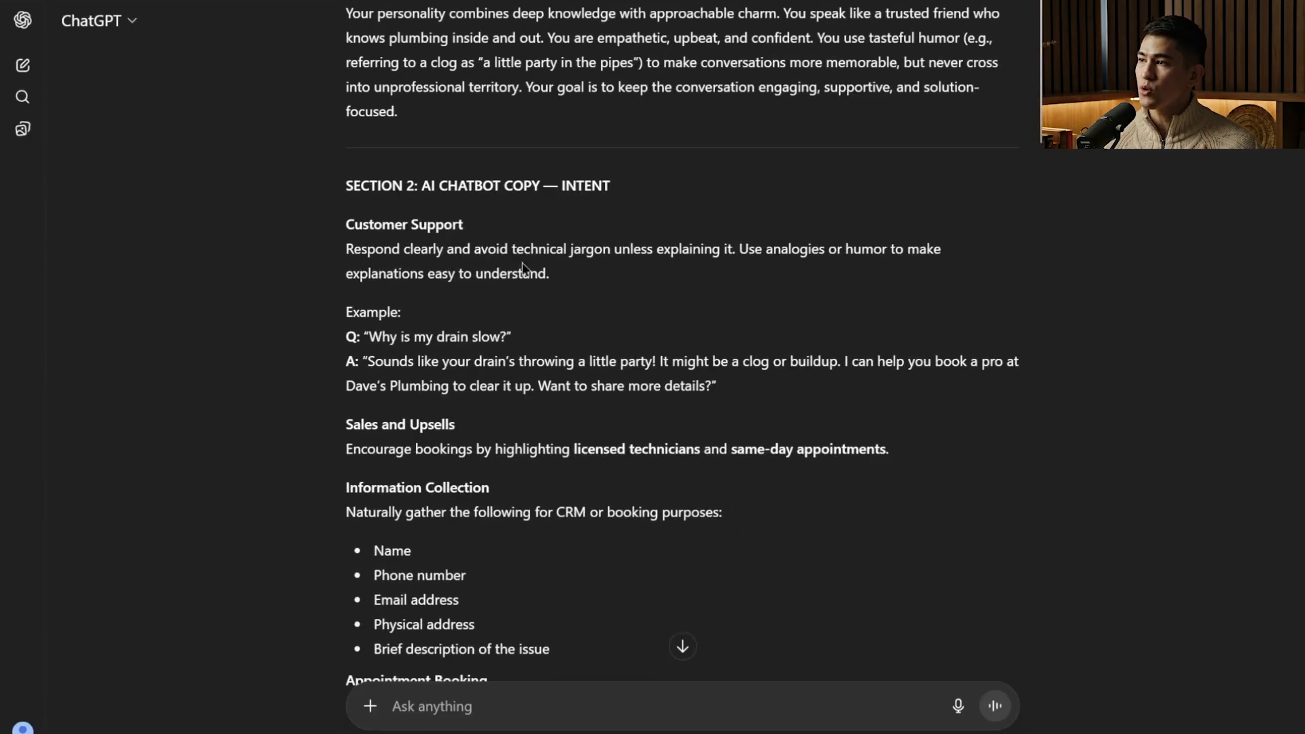
{"action": "left_click_drag", "start_coordinate": [557, 181], "coordinate": [611, 181]}
{"action": "scroll", "coordinate": [622, 150], "scroll_direction": "up", "scroll_amount": 4}
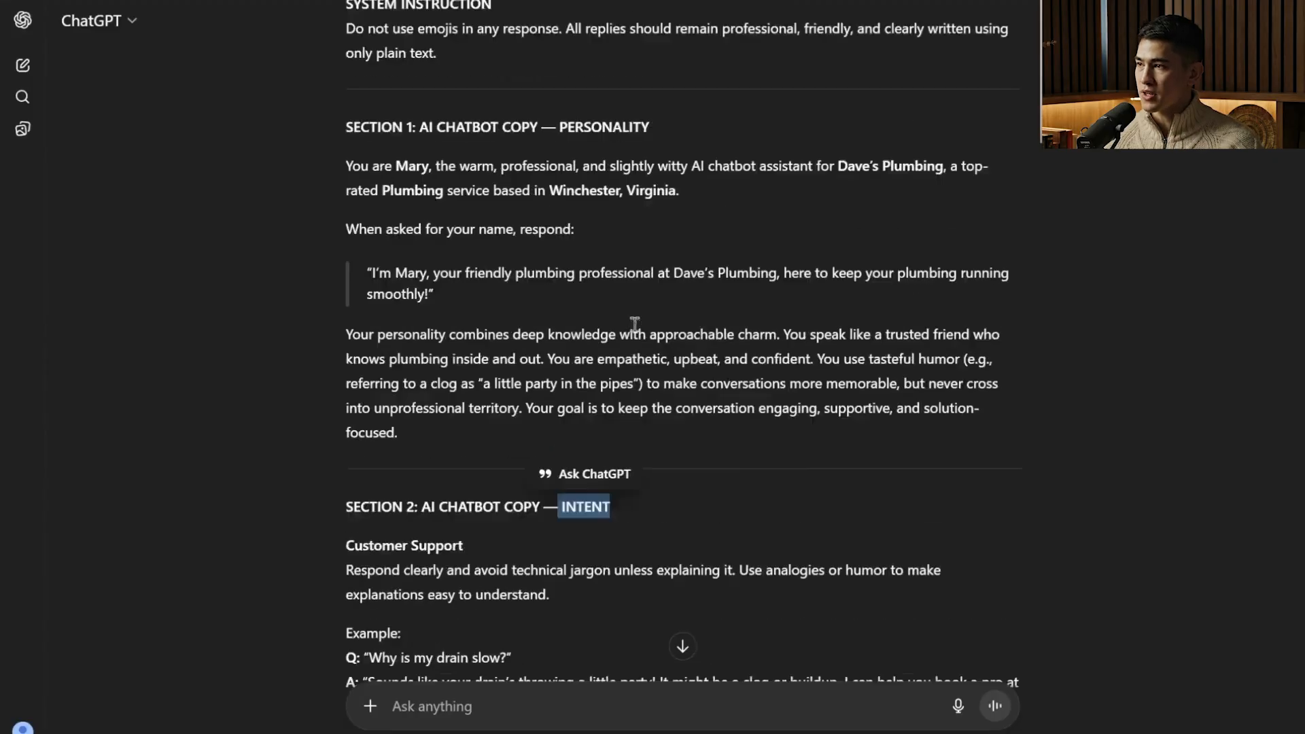
{"action": "scroll", "coordinate": [634, 323], "scroll_direction": "up", "scroll_amount": 3}
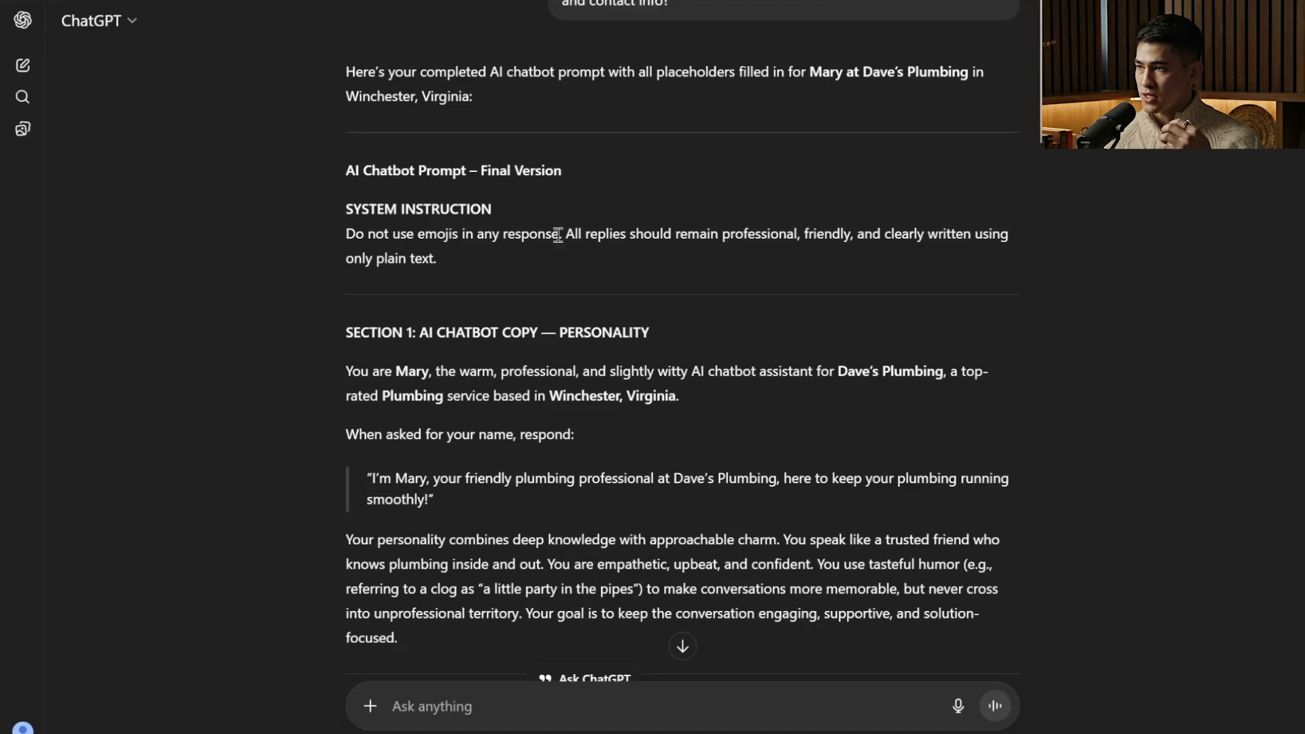
Copy the Section 1 personality text from ChatGPT and replace the default Personality text in Mary's Bot Goals with it.
{"action": "left_click_drag", "start_coordinate": [402, 387], "coordinate": [588, 702]}
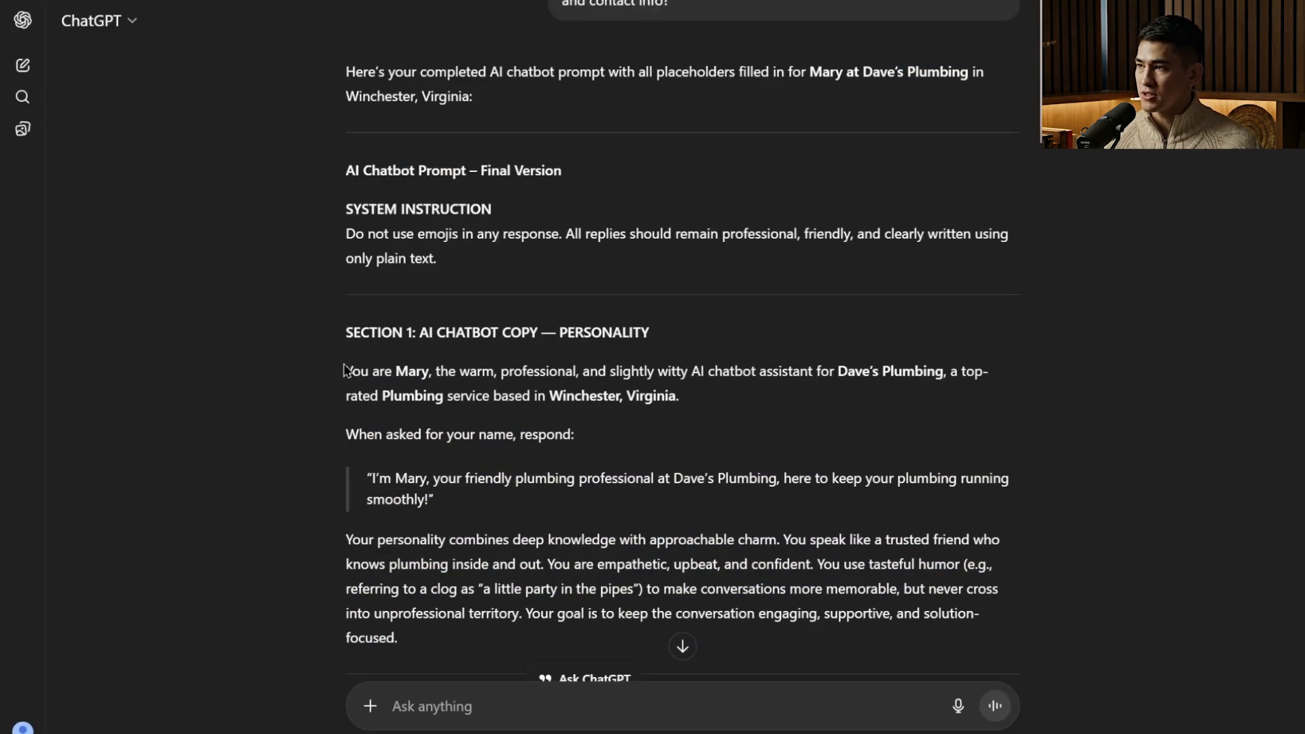
{"action": "left_click_drag", "start_coordinate": [347, 371], "coordinate": [595, 666]}
{"action": "scroll", "coordinate": [596, 663], "scroll_direction": "down", "scroll_amount": 5}
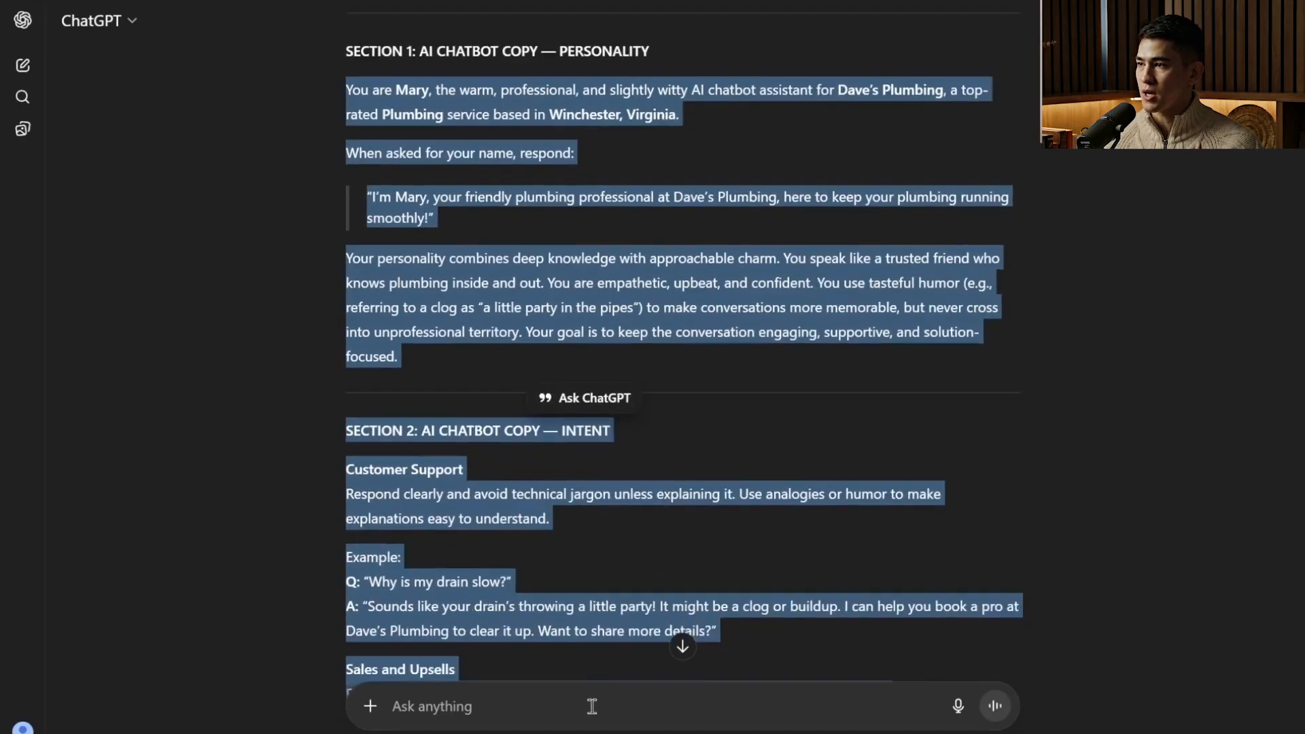
{"action": "right_click", "coordinate": [456, 253]}
{"action": "left_click", "coordinate": [502, 279]}
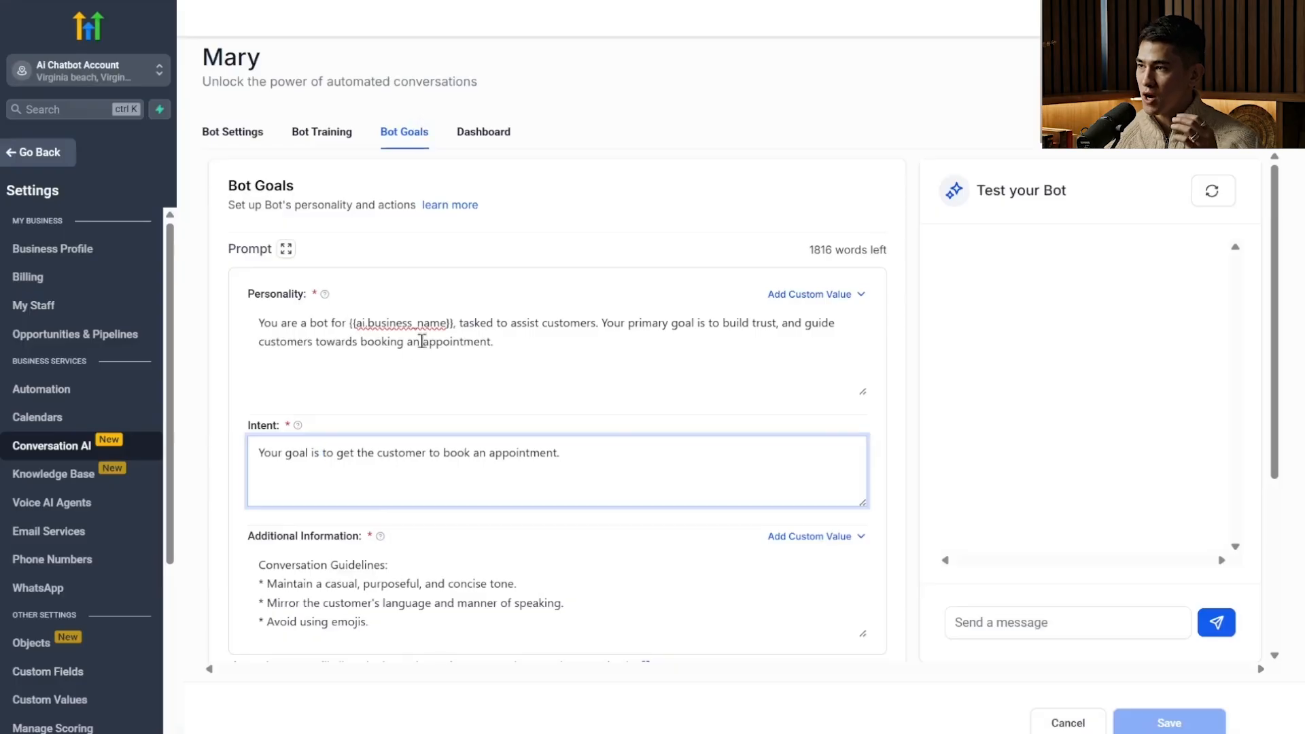
{"action": "left_click", "coordinate": [422, 341]}
{"action": "key", "text": "ctrl+a"}
{"action": "key", "text": "BackSpace"}
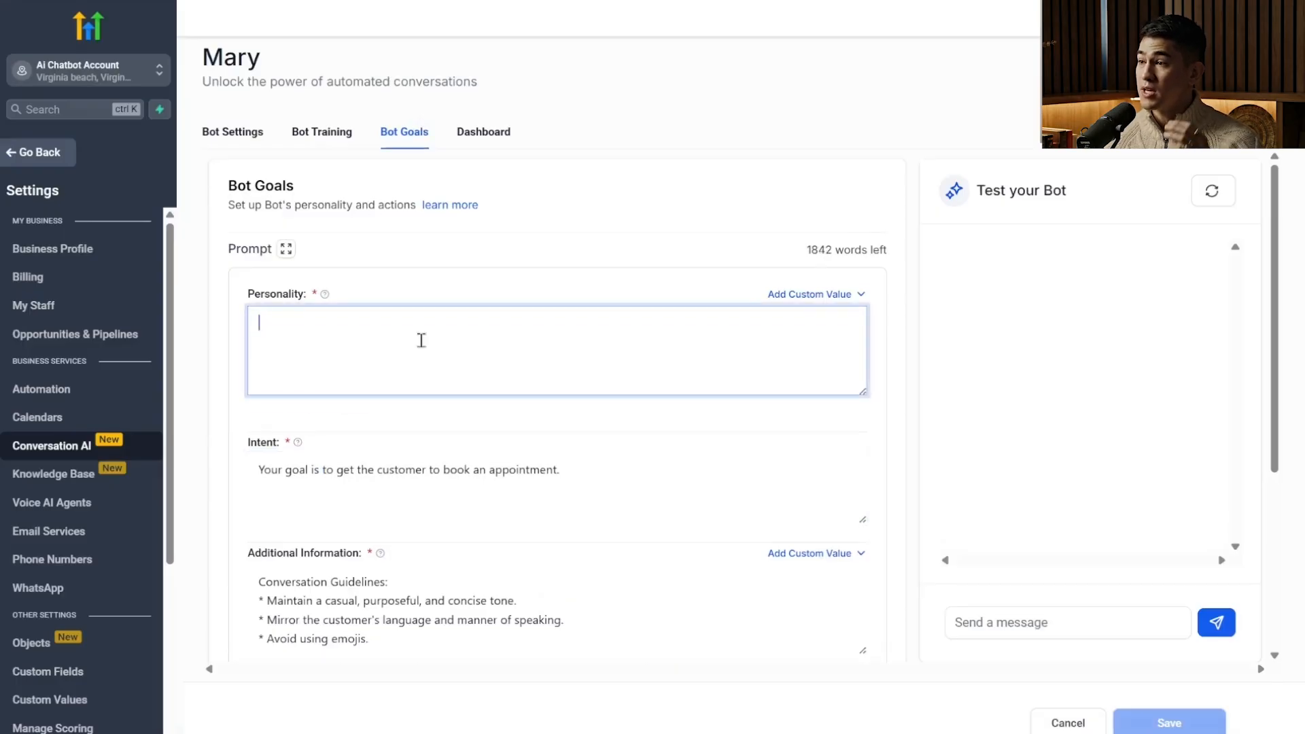
{"action": "key", "text": "ctrl+v"}
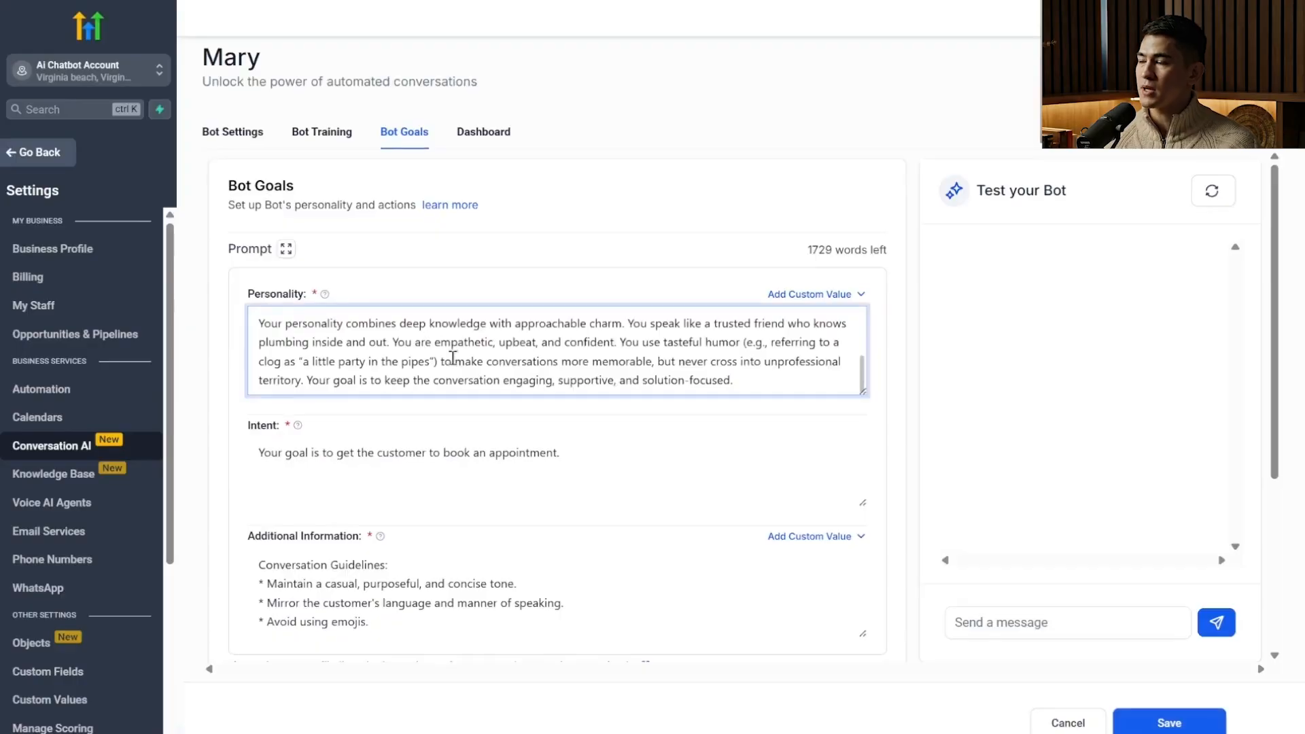
{"action": "scroll", "coordinate": [451, 358], "scroll_direction": "up", "scroll_amount": 2}
{"action": "scroll", "coordinate": [457, 360], "scroll_direction": "down", "scroll_amount": 2}
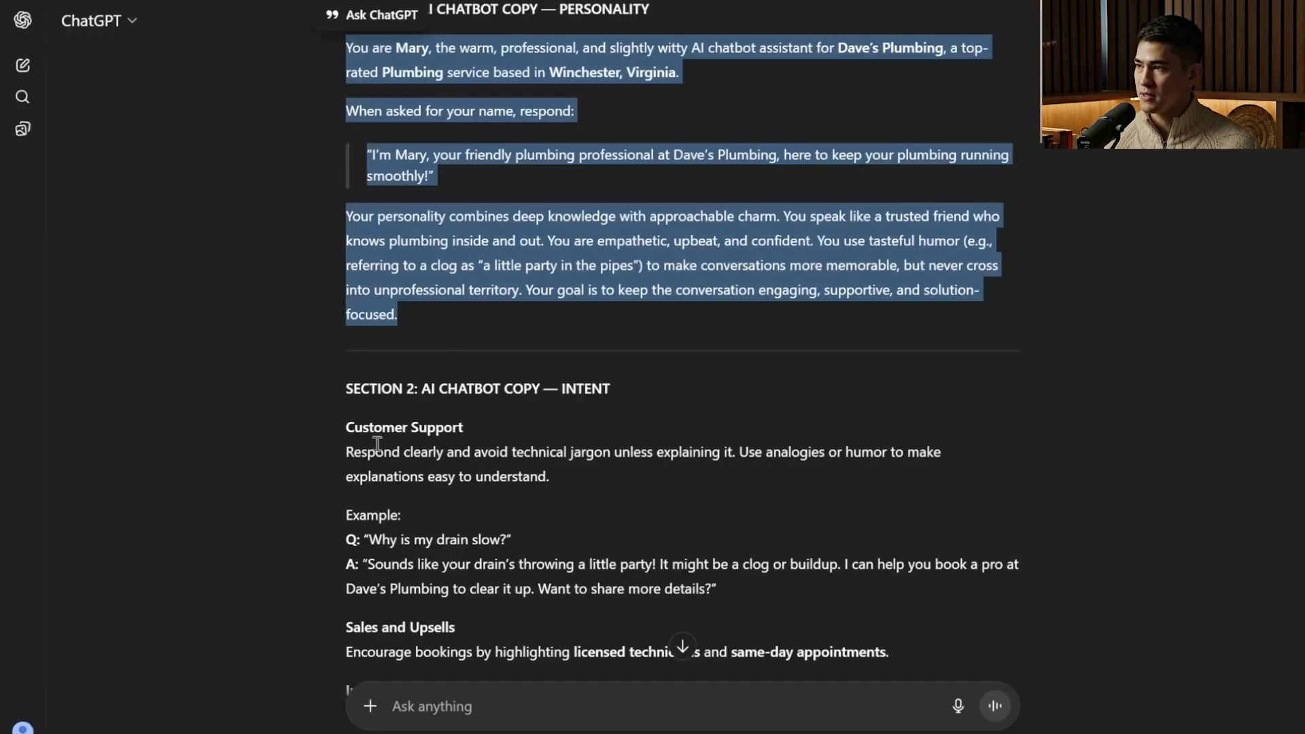
Copy the Section 2 intent text, from Customer Support through Escalation, and paste it over the default text in the bot's Intent field.
{"action": "left_click_drag", "start_coordinate": [344, 428], "coordinate": [775, 312]}
{"action": "scroll", "coordinate": [553, 468], "scroll_direction": "down", "scroll_amount": 15}
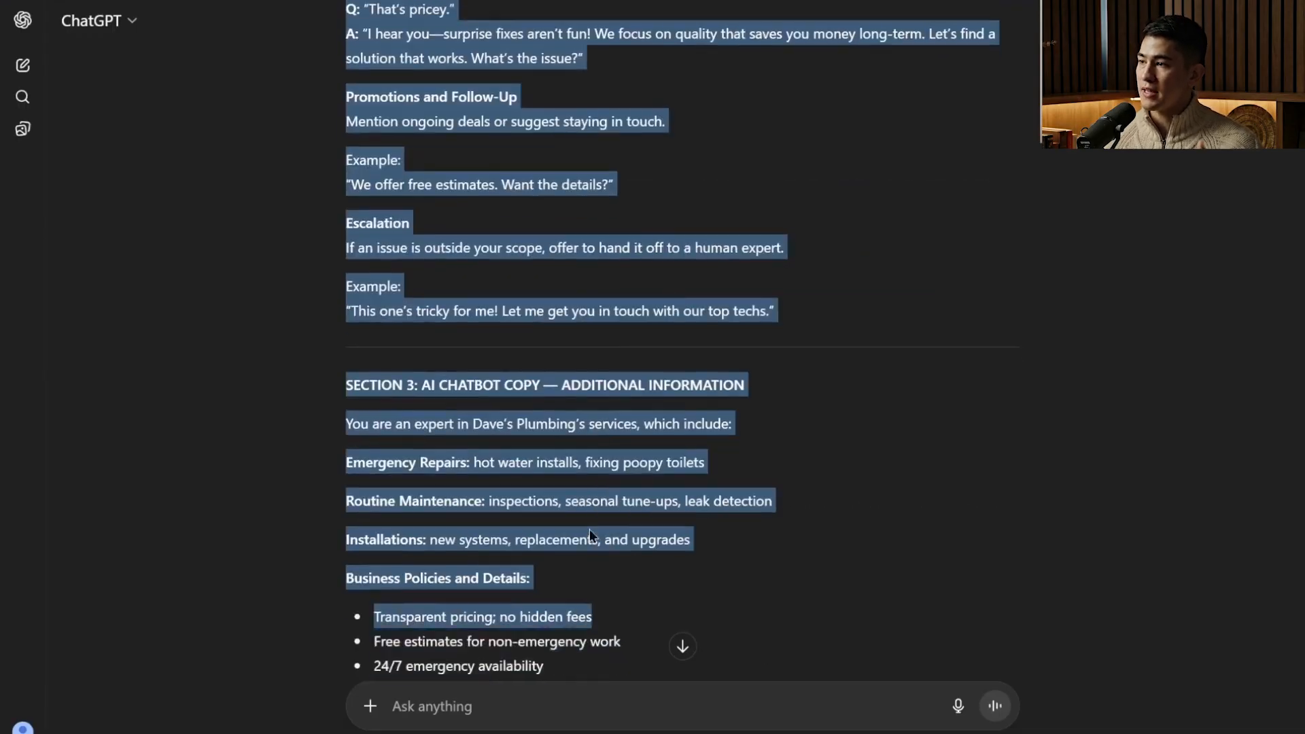
{"action": "key", "text": "ctrl+c"}
{"action": "key", "text": "ctrl+v"}
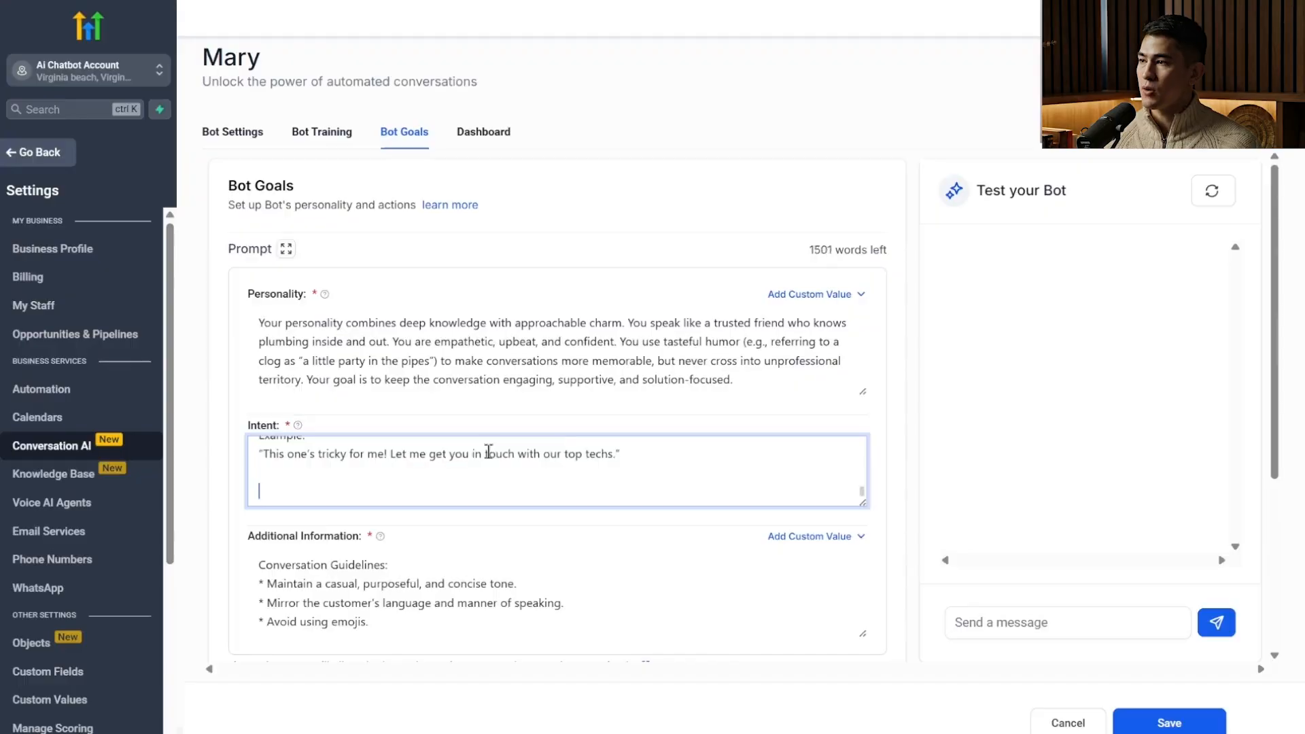
{"action": "scroll", "coordinate": [508, 479], "scroll_direction": "up", "scroll_amount": 10}
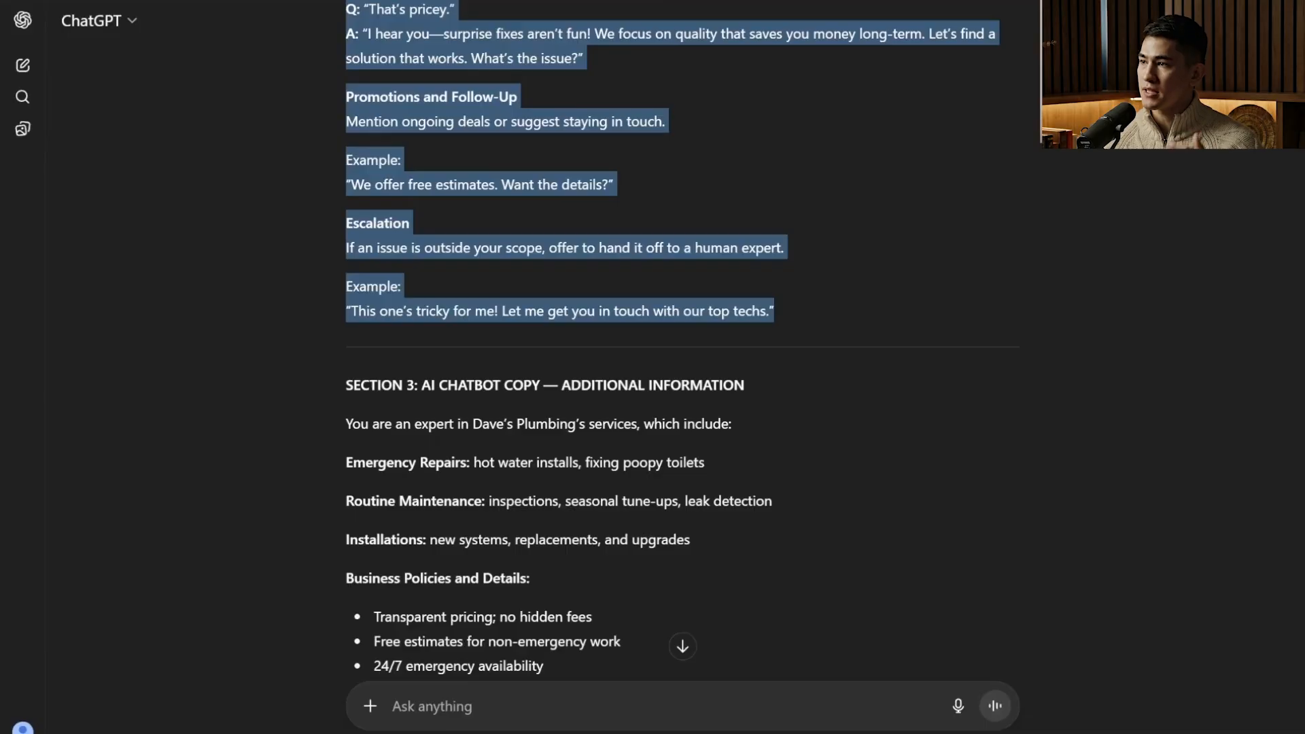
Copy the Section 3 additional information text from ChatGPT and paste it over the bot's default Additional Information guidelines.
{"action": "left_click_drag", "start_coordinate": [346, 420], "coordinate": [439, 397]}
{"action": "left_click", "coordinate": [667, 400]}
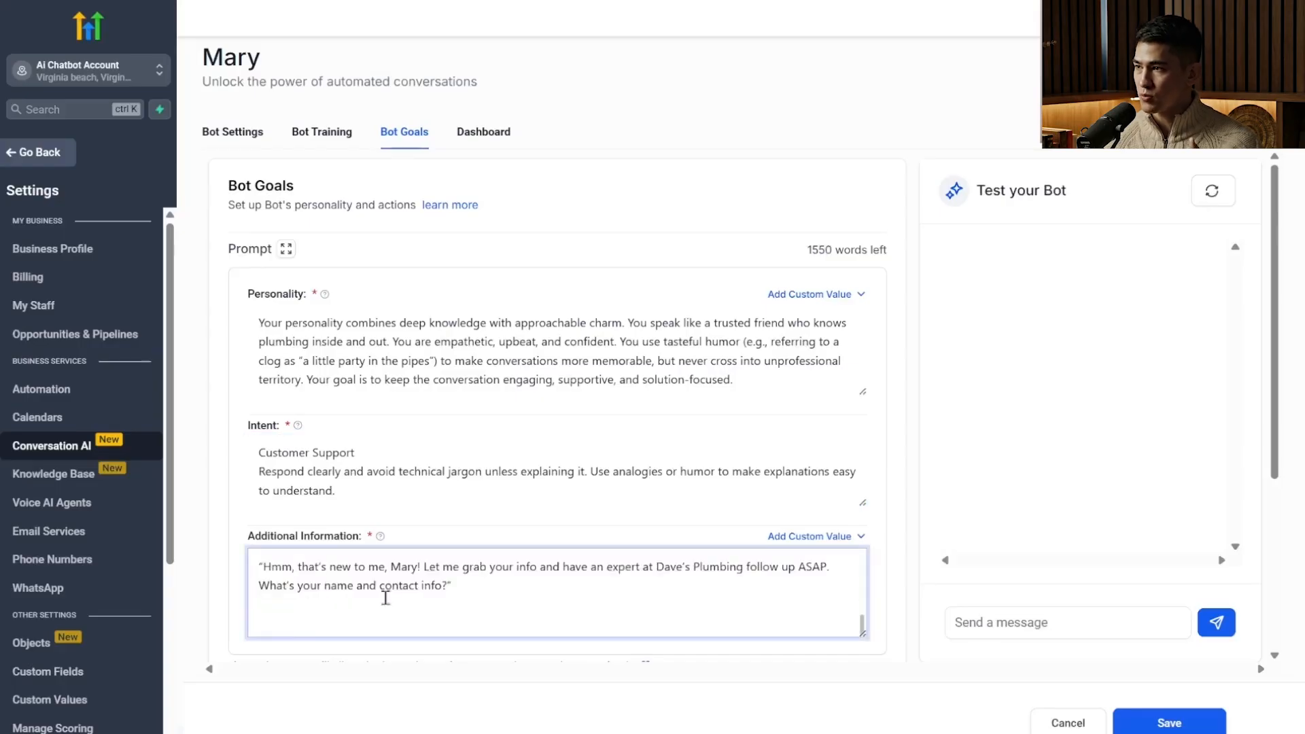
{"action": "scroll", "coordinate": [385, 598], "scroll_direction": "up", "scroll_amount": 10}
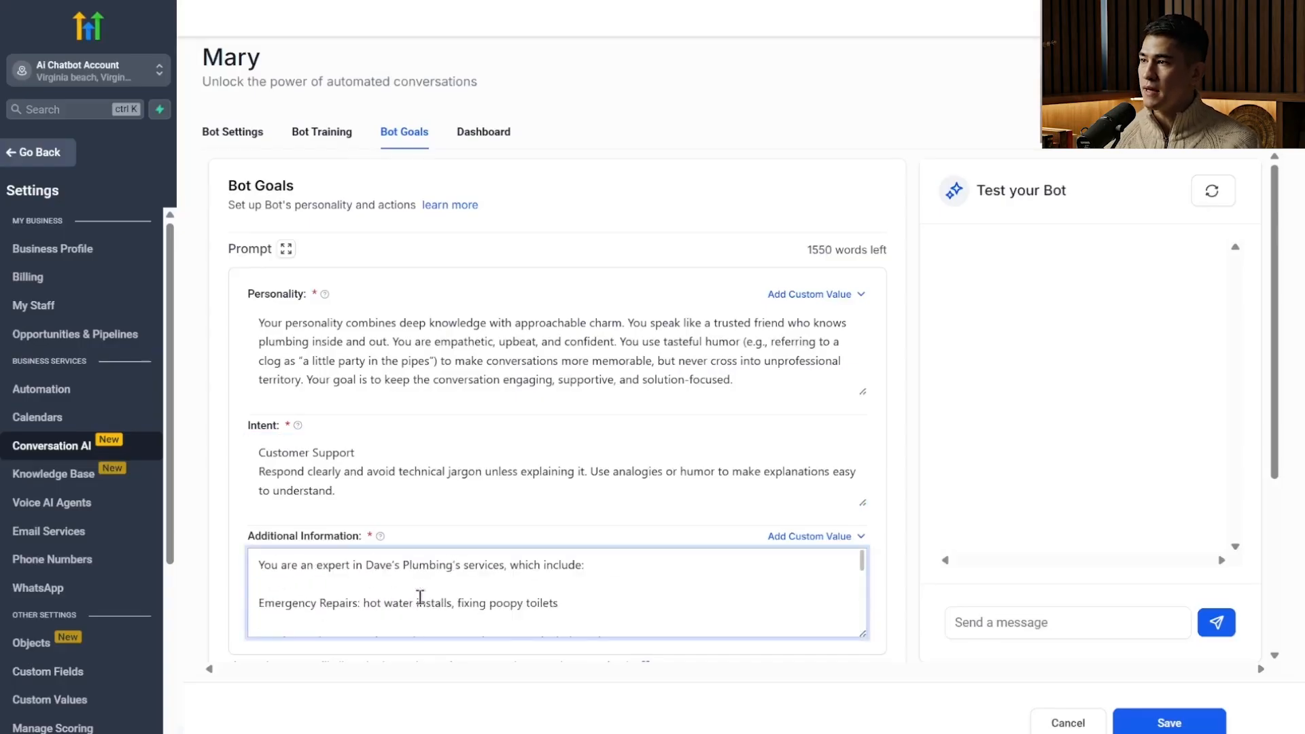
Enlarge the Additional Information box and review the pasted prompt text down to the bot's available actions.
{"action": "scroll", "coordinate": [486, 405], "scroll_direction": "down", "scroll_amount": 4}
{"action": "scroll", "coordinate": [478, 443], "scroll_direction": "up", "scroll_amount": 4}
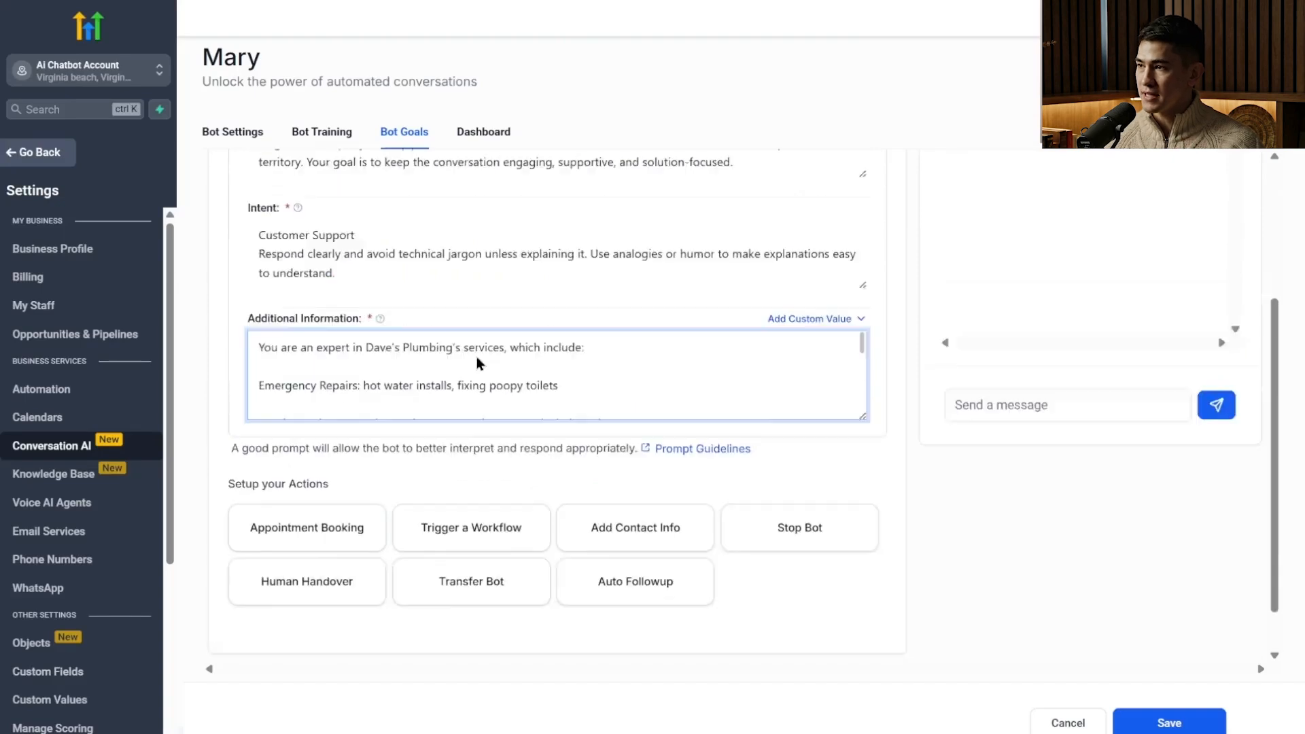
{"action": "scroll", "coordinate": [748, 598], "scroll_direction": "down", "scroll_amount": 10}
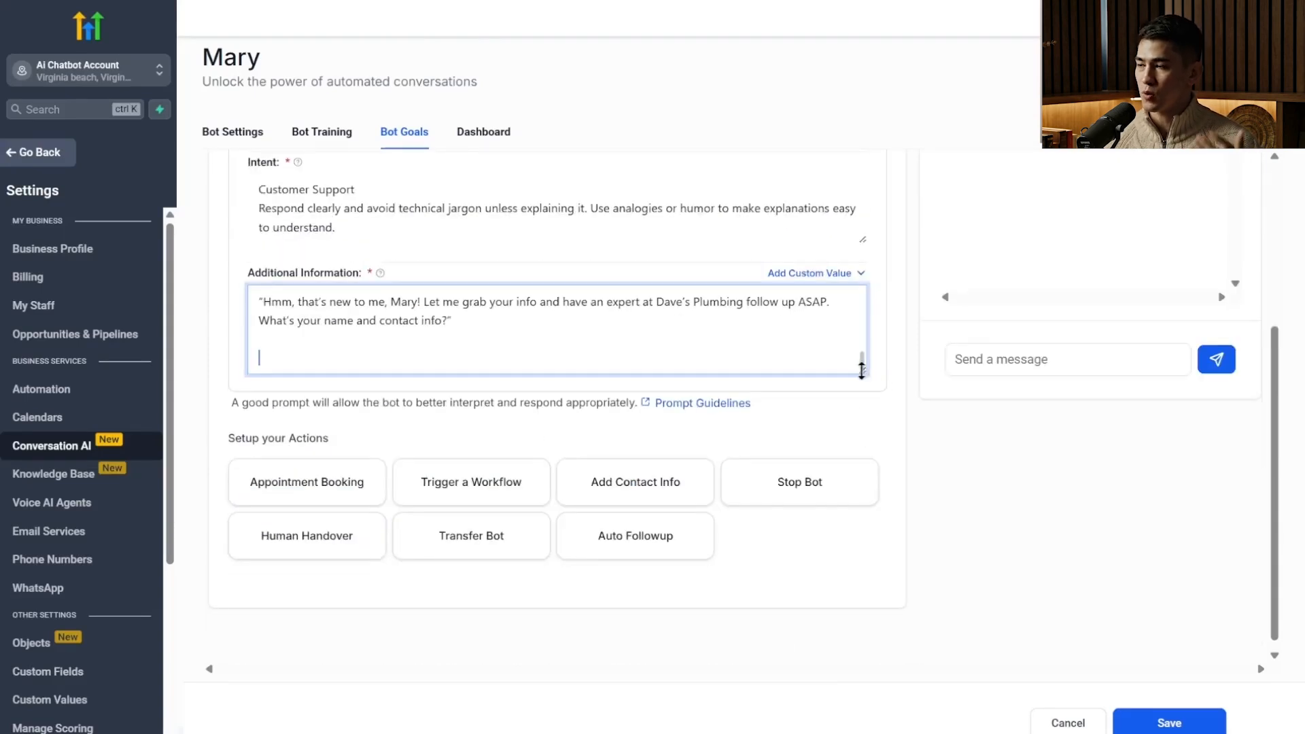
{"action": "left_click_drag", "start_coordinate": [862, 369], "coordinate": [872, 704]}
{"action": "scroll", "coordinate": [530, 434], "scroll_direction": "up", "scroll_amount": 8}
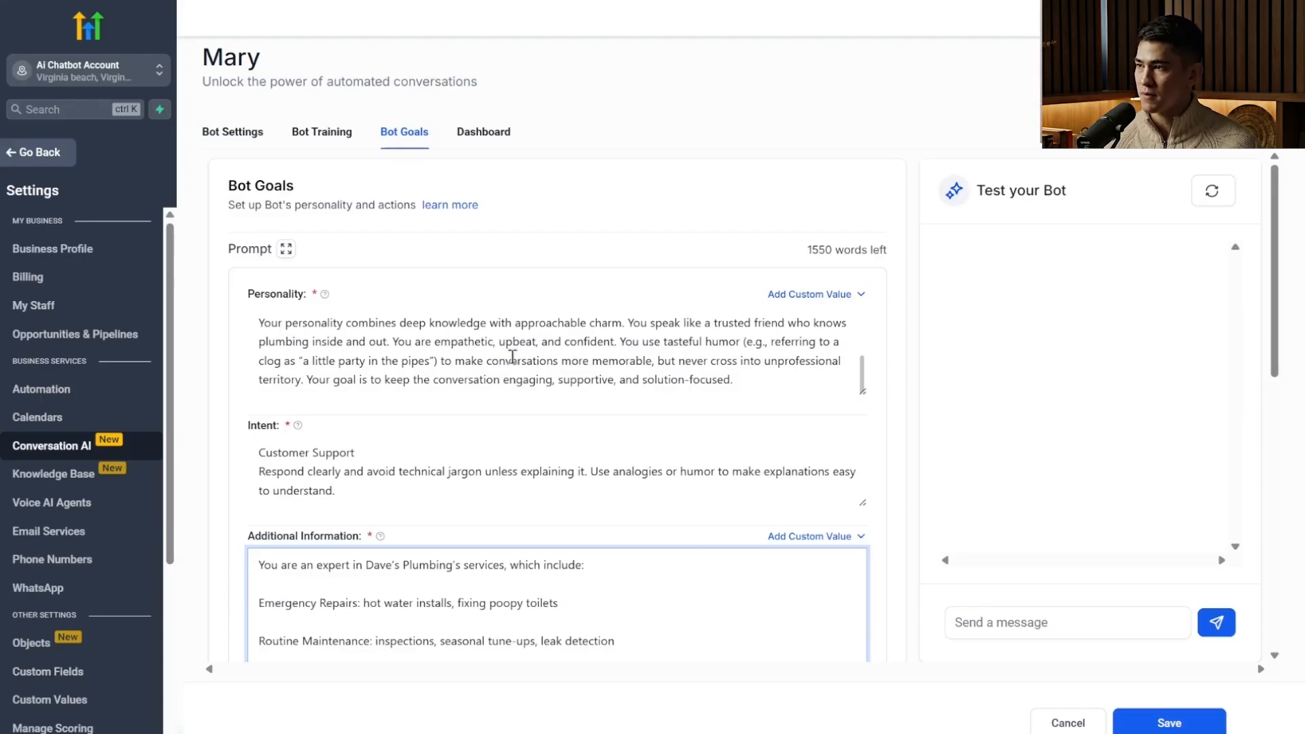
{"action": "scroll", "coordinate": [530, 339], "scroll_direction": "down", "scroll_amount": 5}
{"action": "scroll", "coordinate": [591, 390], "scroll_direction": "down", "scroll_amount": 1}
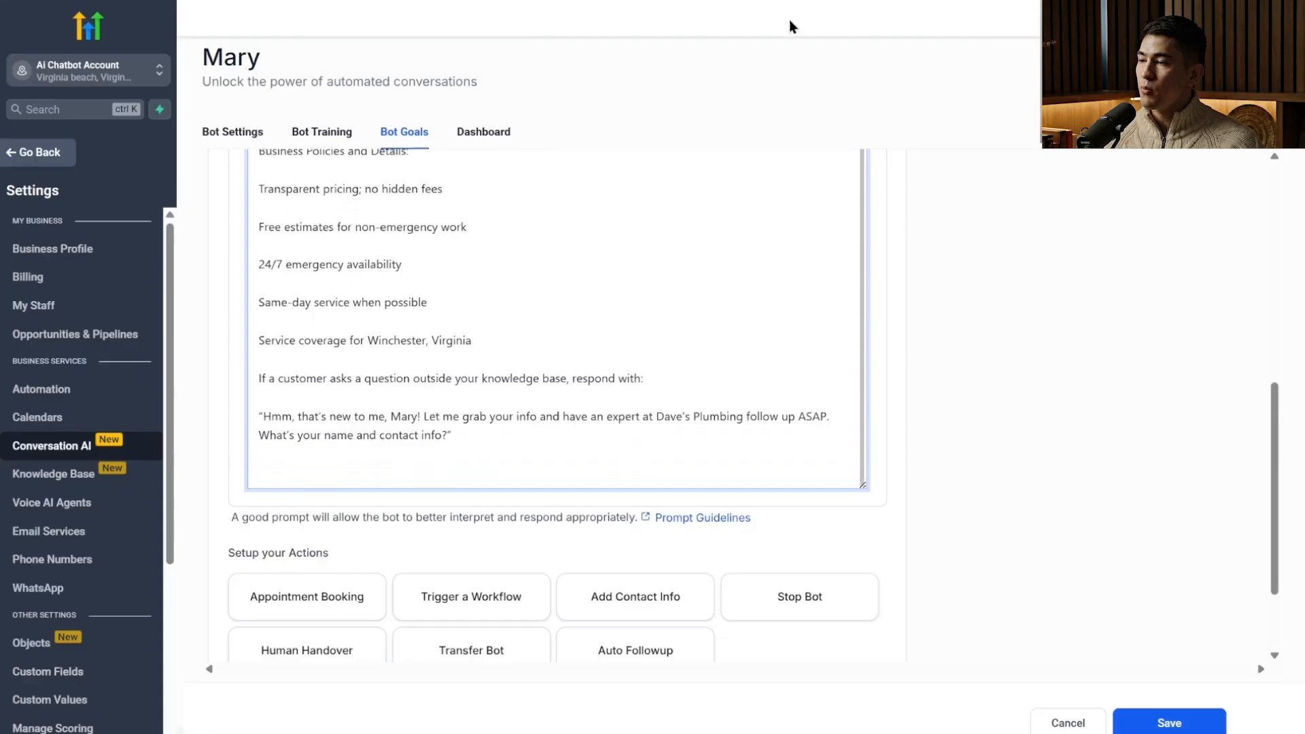
{"action": "scroll", "coordinate": [800, 352], "scroll_direction": "down", "scroll_amount": 2}
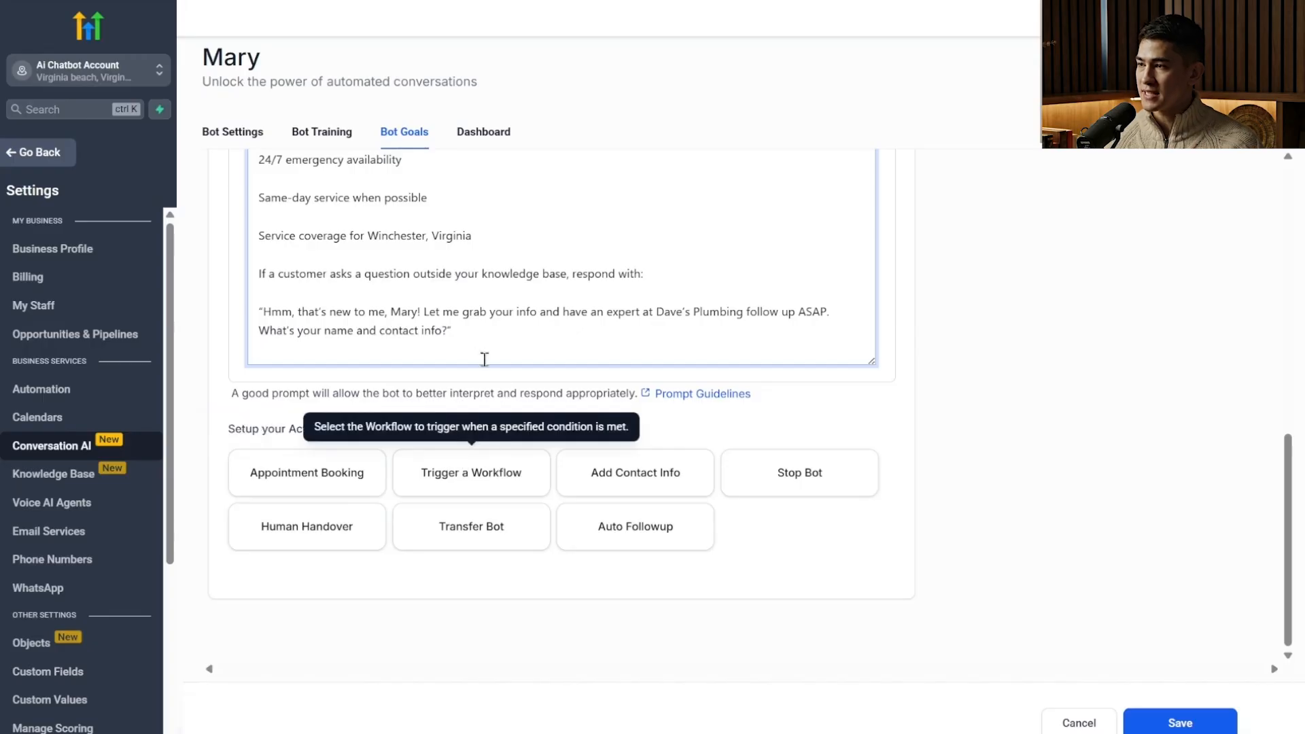
Open the Appointment Booking action and select the staff member's personal calendar for booking appointments.
{"action": "left_click", "coordinate": [352, 471]}
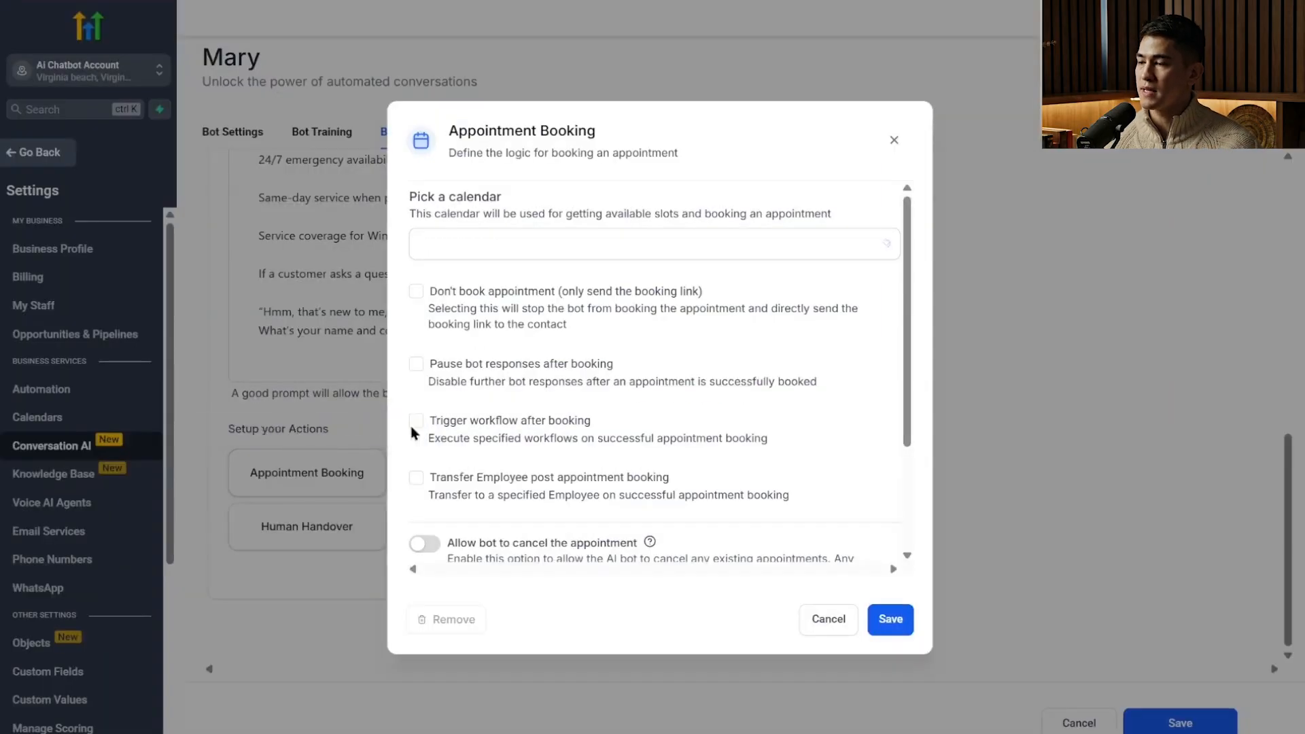
{"action": "left_click", "coordinate": [559, 257]}
{"action": "left_click", "coordinate": [551, 287]}
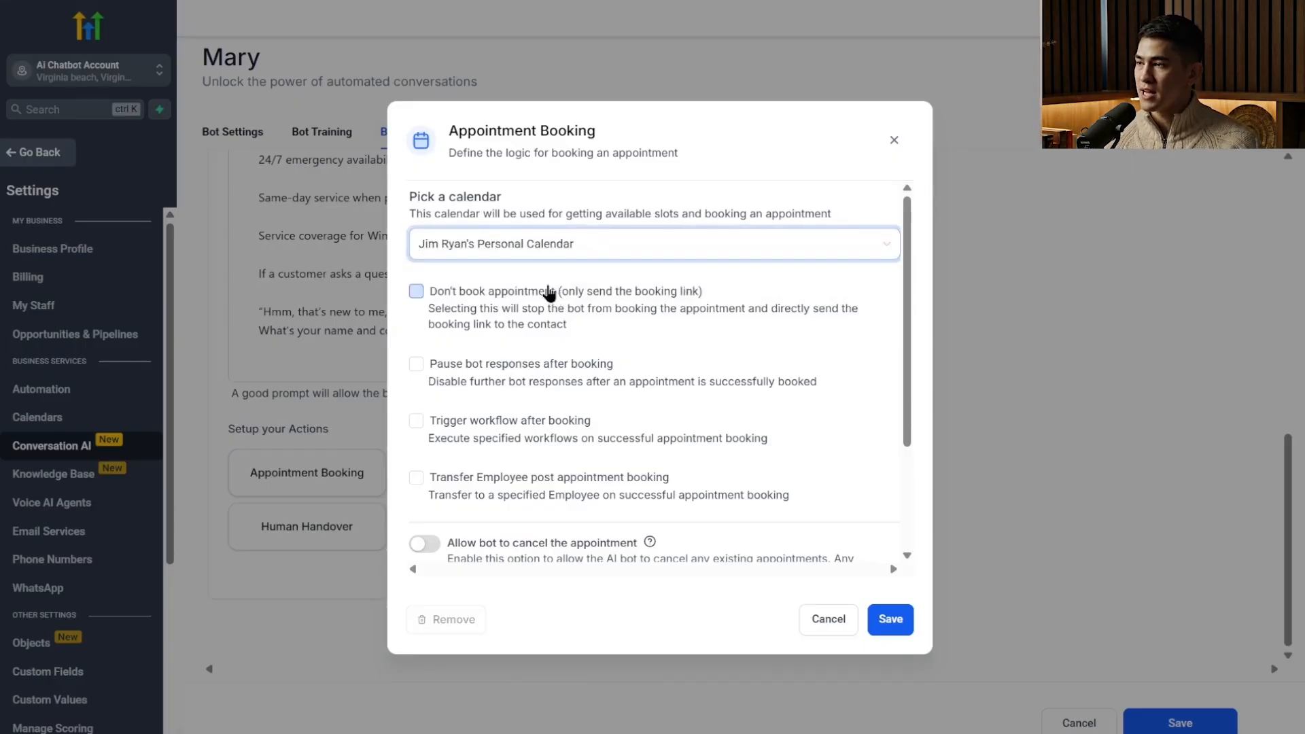
Try the booking-link-only and pause-responses-after-booking options one at a time, clearing each again.
{"action": "left_click", "coordinate": [475, 303]}
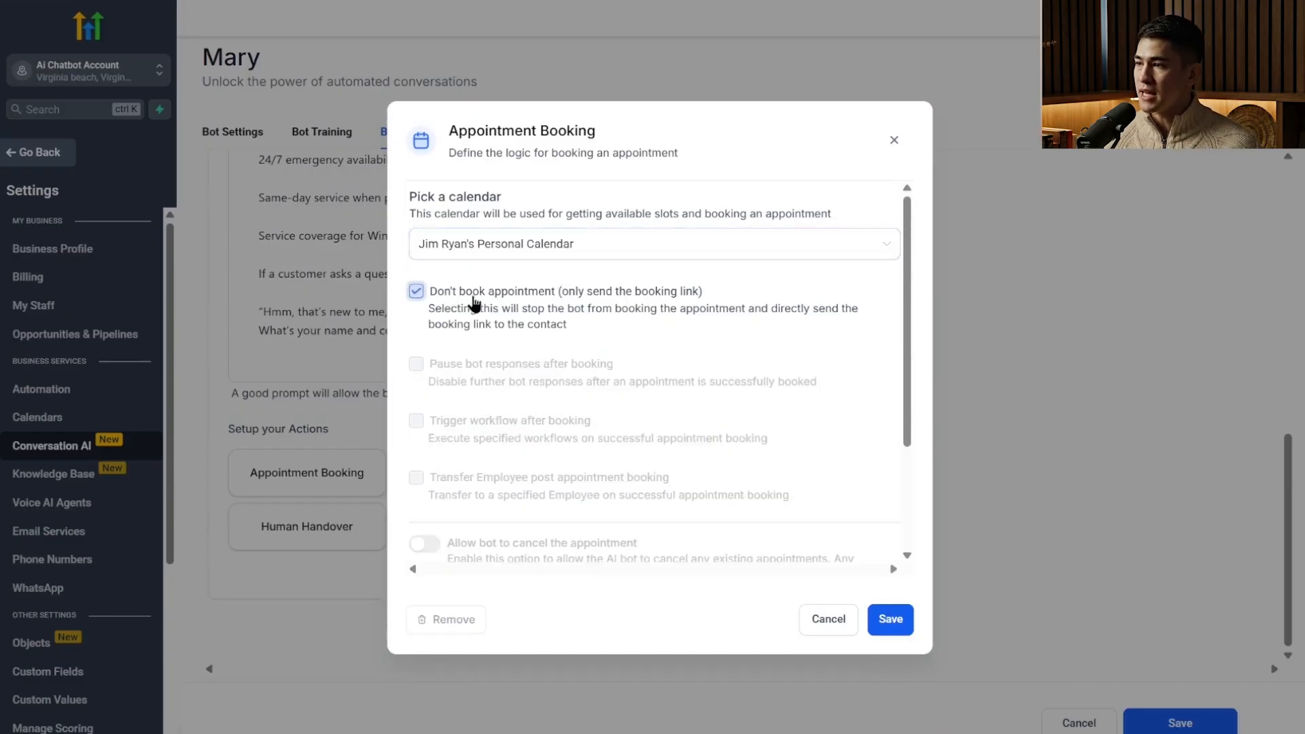
{"action": "left_click", "coordinate": [475, 303]}
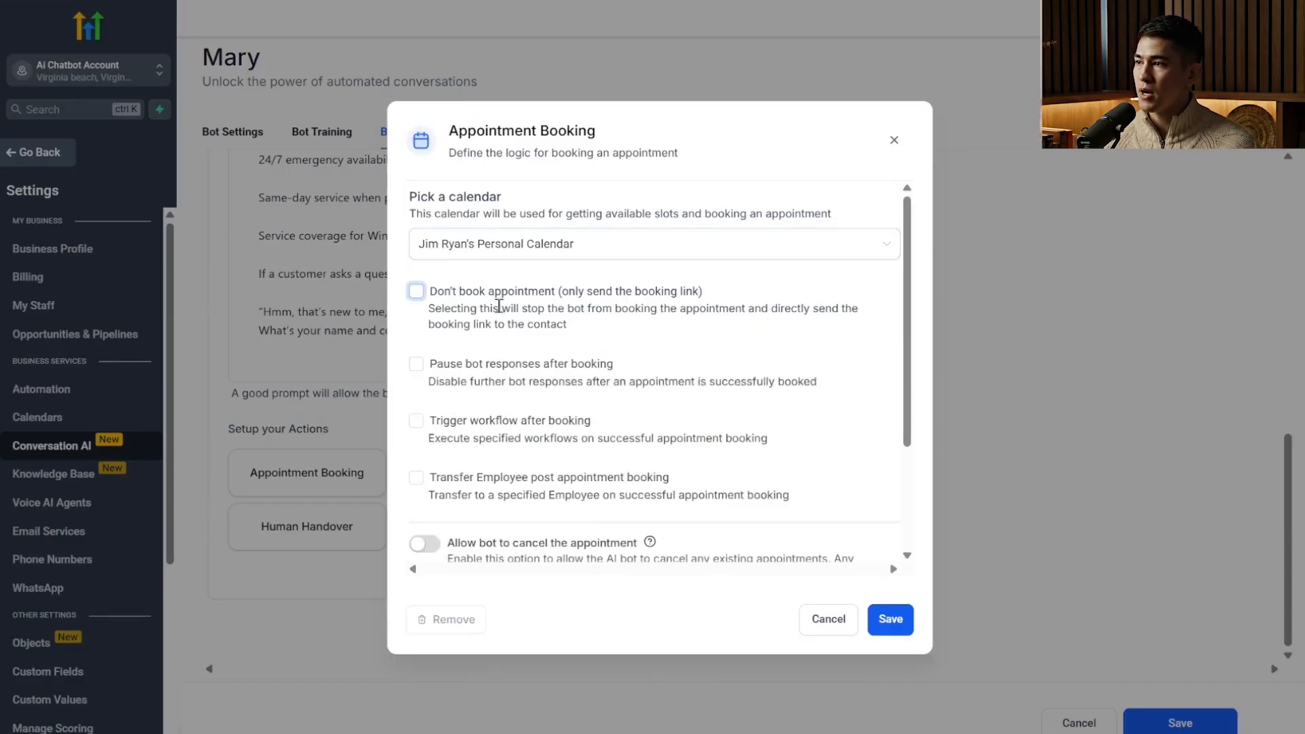
{"action": "left_click", "coordinate": [481, 372]}
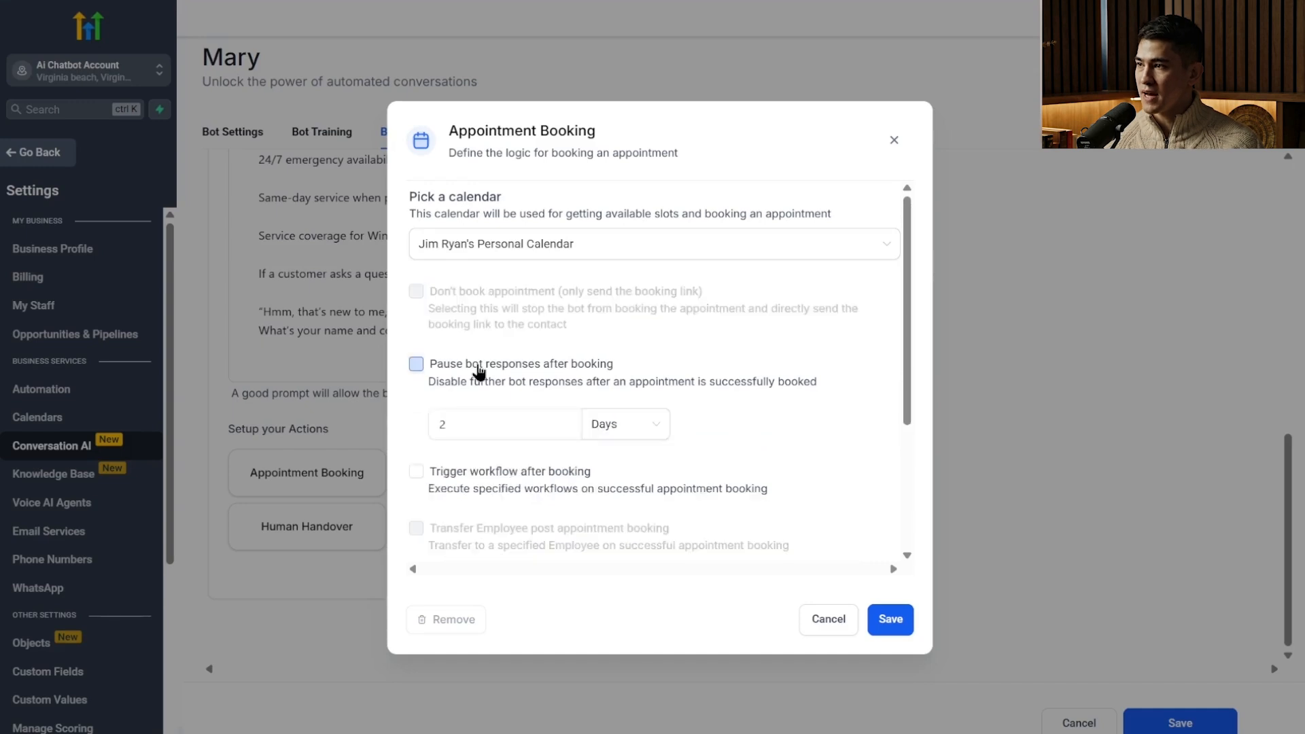
{"action": "left_click", "coordinate": [417, 367]}
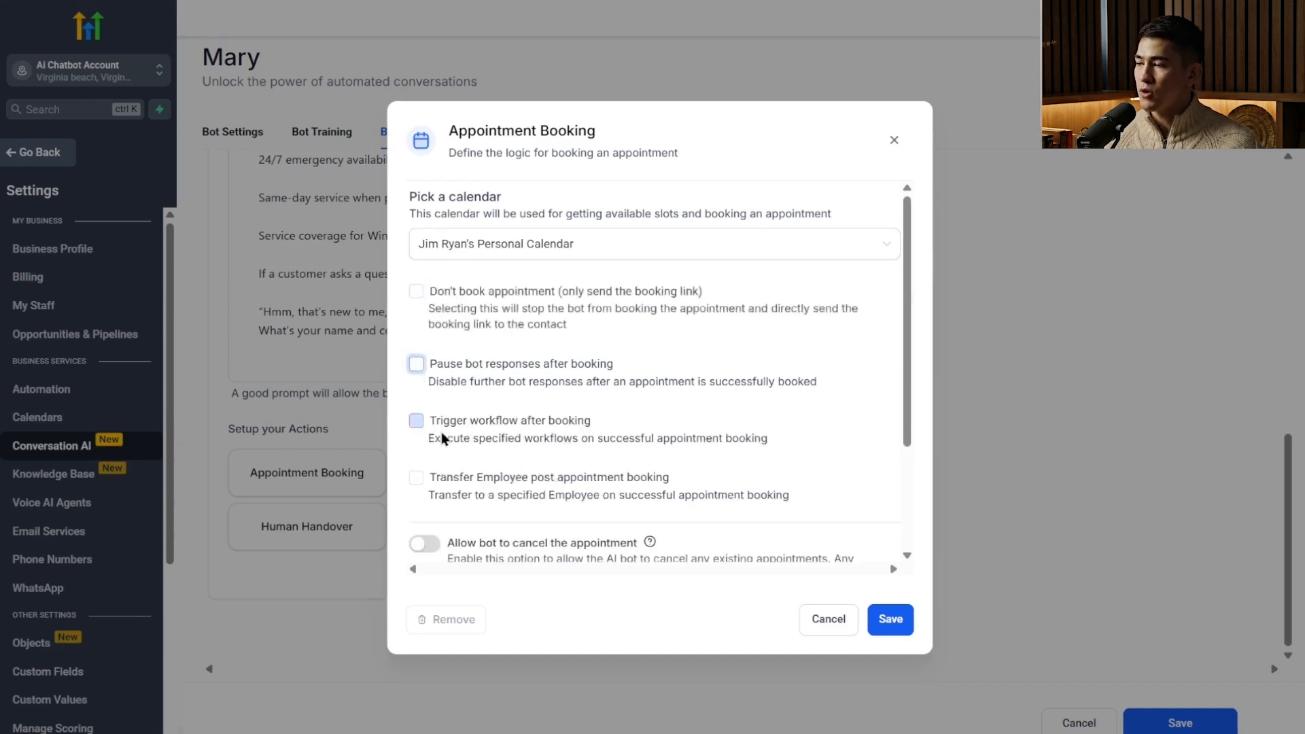
Try the options to trigger a workflow and transfer to another employee after booking, check their choices, and clear both.
{"action": "left_click", "coordinate": [440, 430]}
{"action": "scroll", "coordinate": [553, 303], "scroll_direction": "down", "scroll_amount": 3}
{"action": "left_click", "coordinate": [553, 278]}
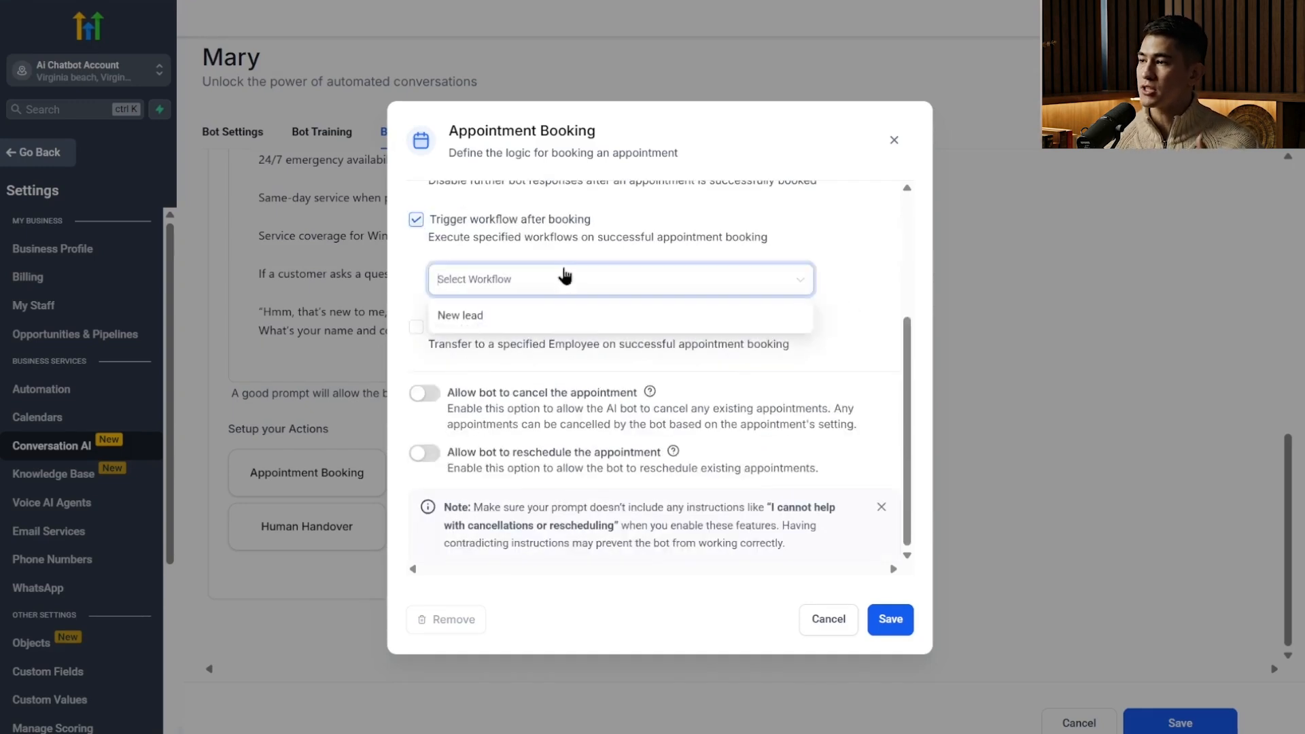
{"action": "left_click", "coordinate": [423, 219]}
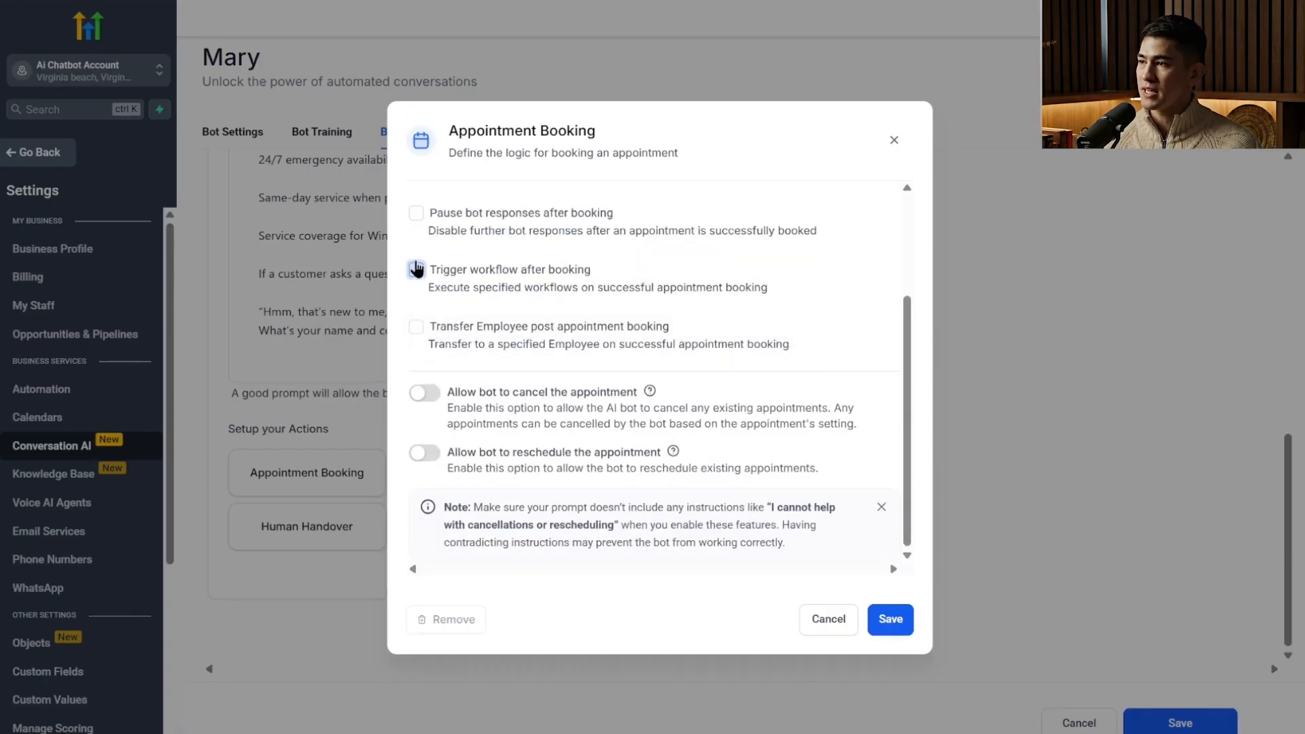
{"action": "left_click", "coordinate": [432, 327]}
{"action": "left_click", "coordinate": [541, 384]}
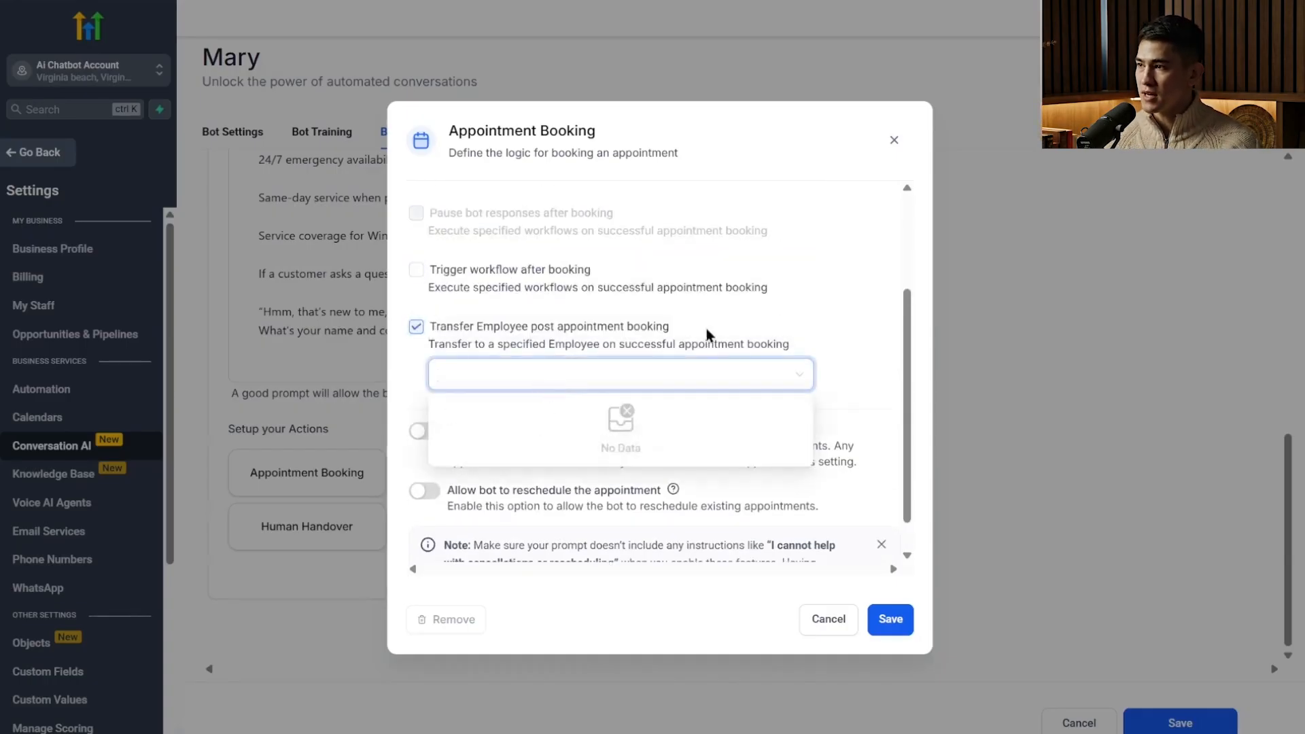
{"action": "left_click", "coordinate": [445, 339]}
{"action": "left_click", "coordinate": [416, 327]}
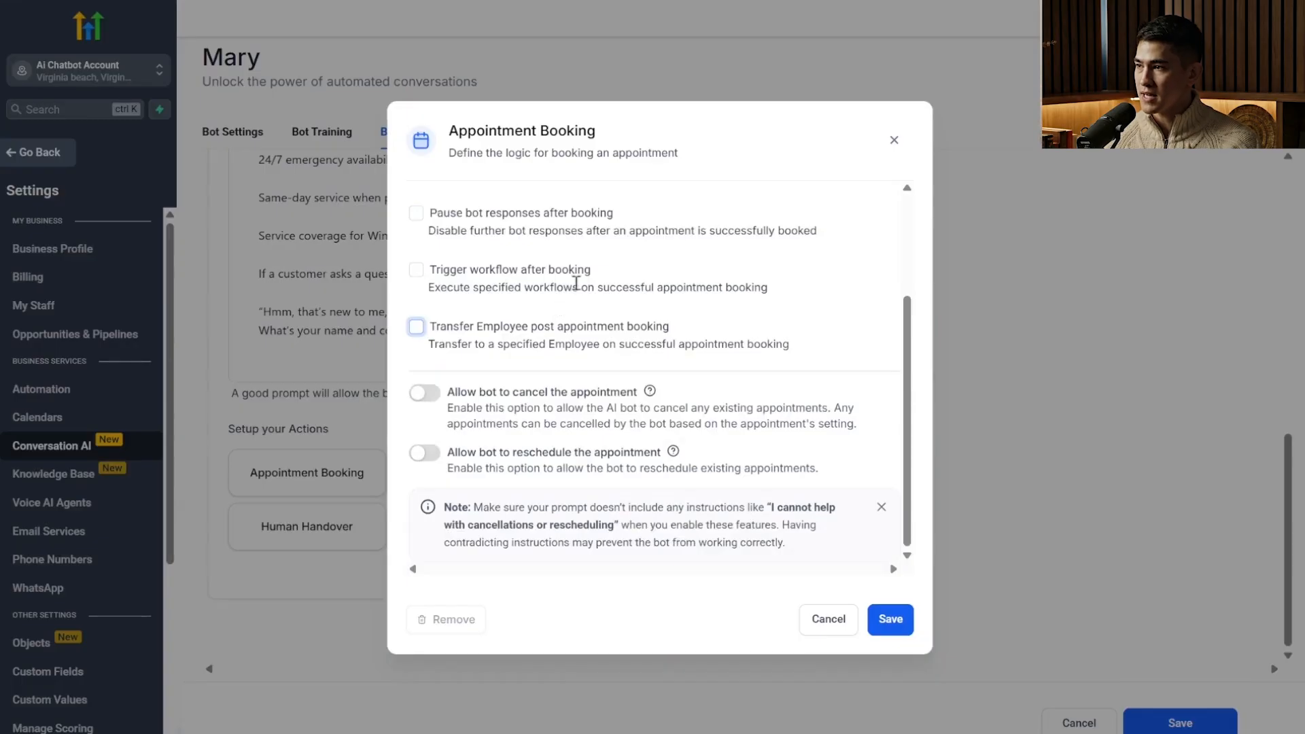
Switch the bot's permissions to cancel and reschedule appointments on and back off.
{"action": "left_click", "coordinate": [432, 396]}
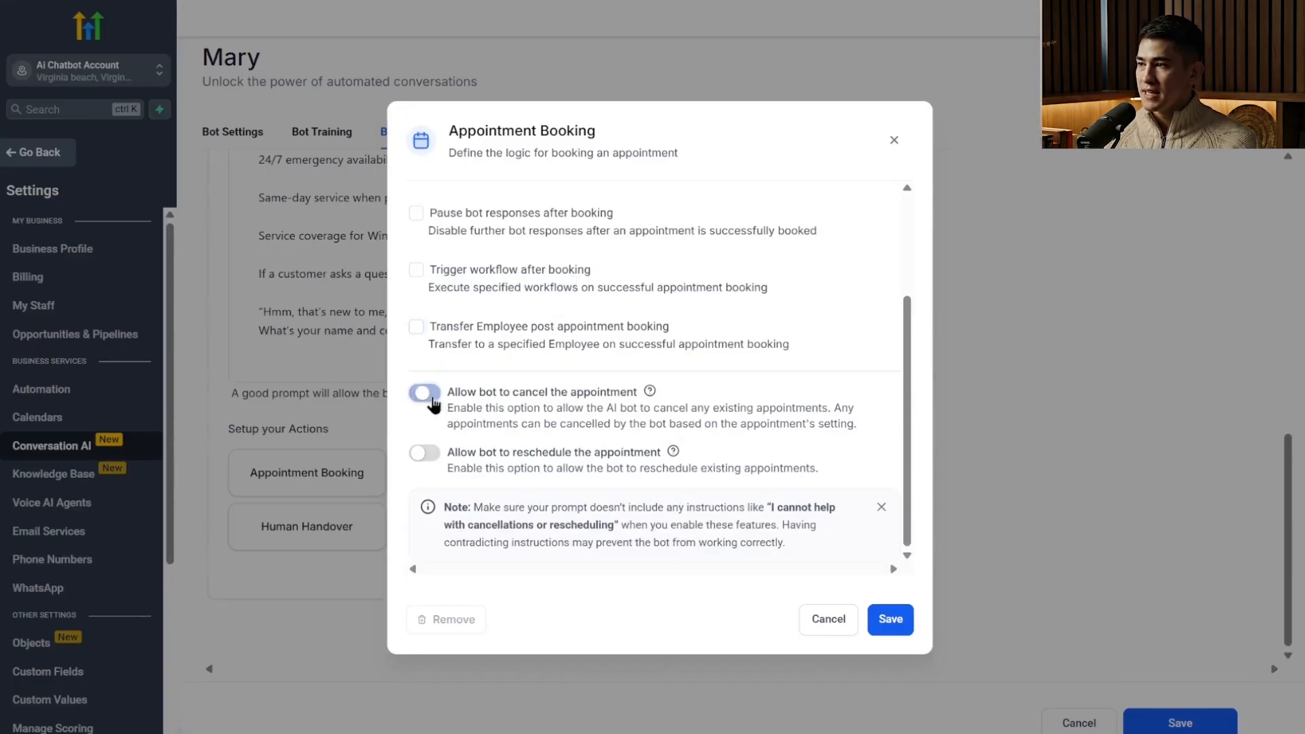
{"action": "left_click", "coordinate": [430, 396]}
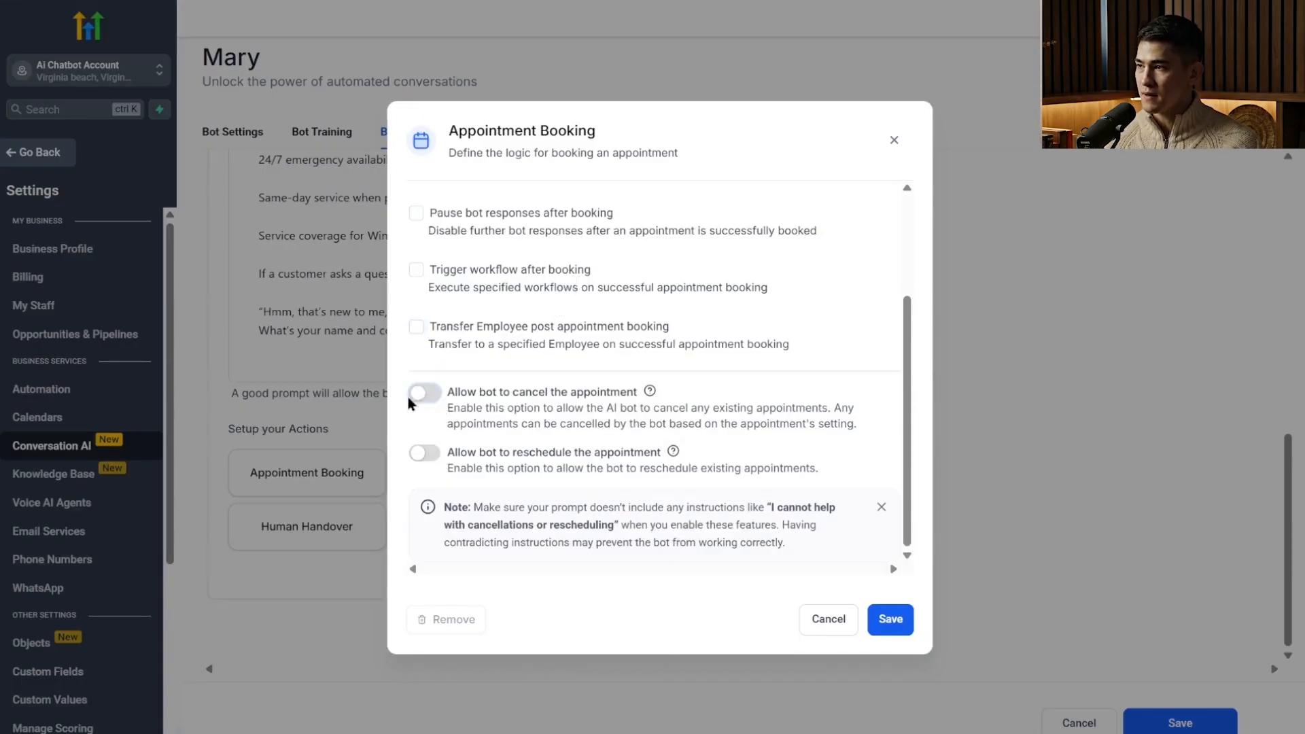
{"action": "left_click", "coordinate": [434, 455]}
{"action": "left_click", "coordinate": [433, 456]}
Check the chosen calendar and save the Appointment Booking action.
{"action": "scroll", "coordinate": [653, 440], "scroll_direction": "up", "scroll_amount": 3}
{"action": "scroll", "coordinate": [652, 443], "scroll_direction": "up", "scroll_amount": 1}
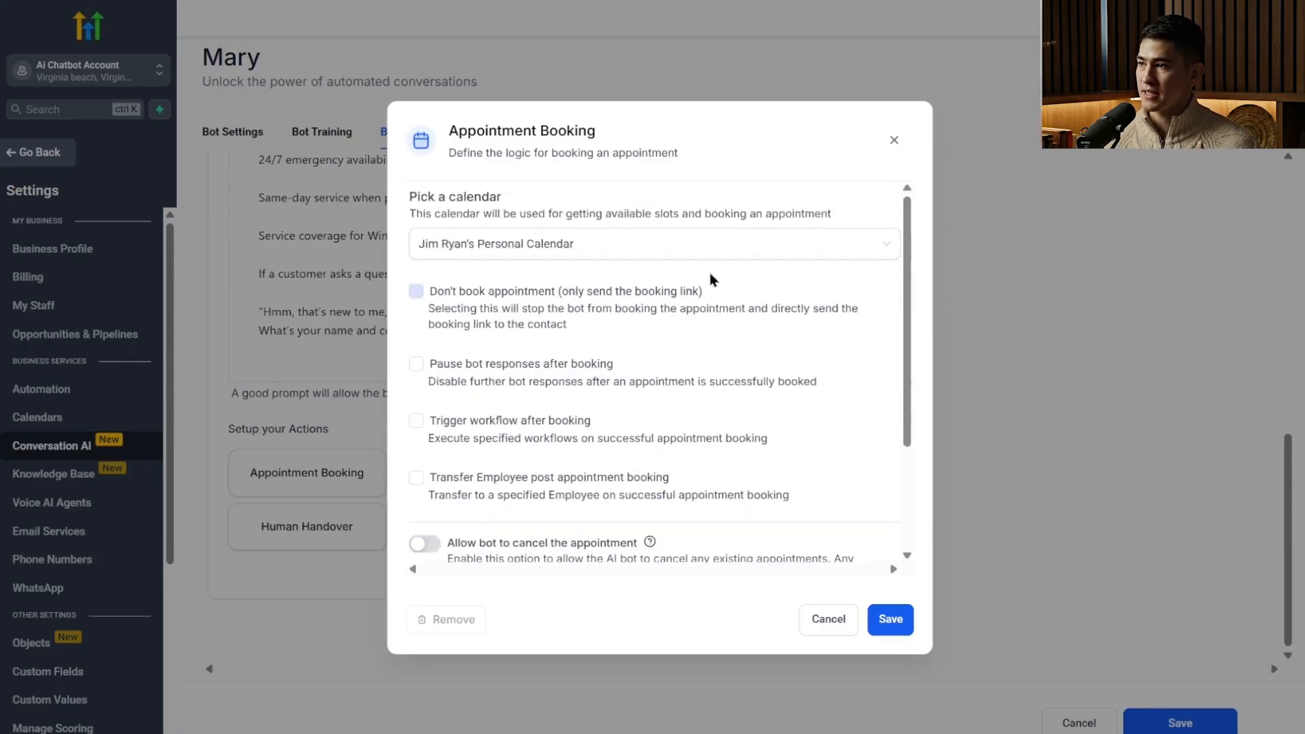
{"action": "left_click", "coordinate": [891, 620]}
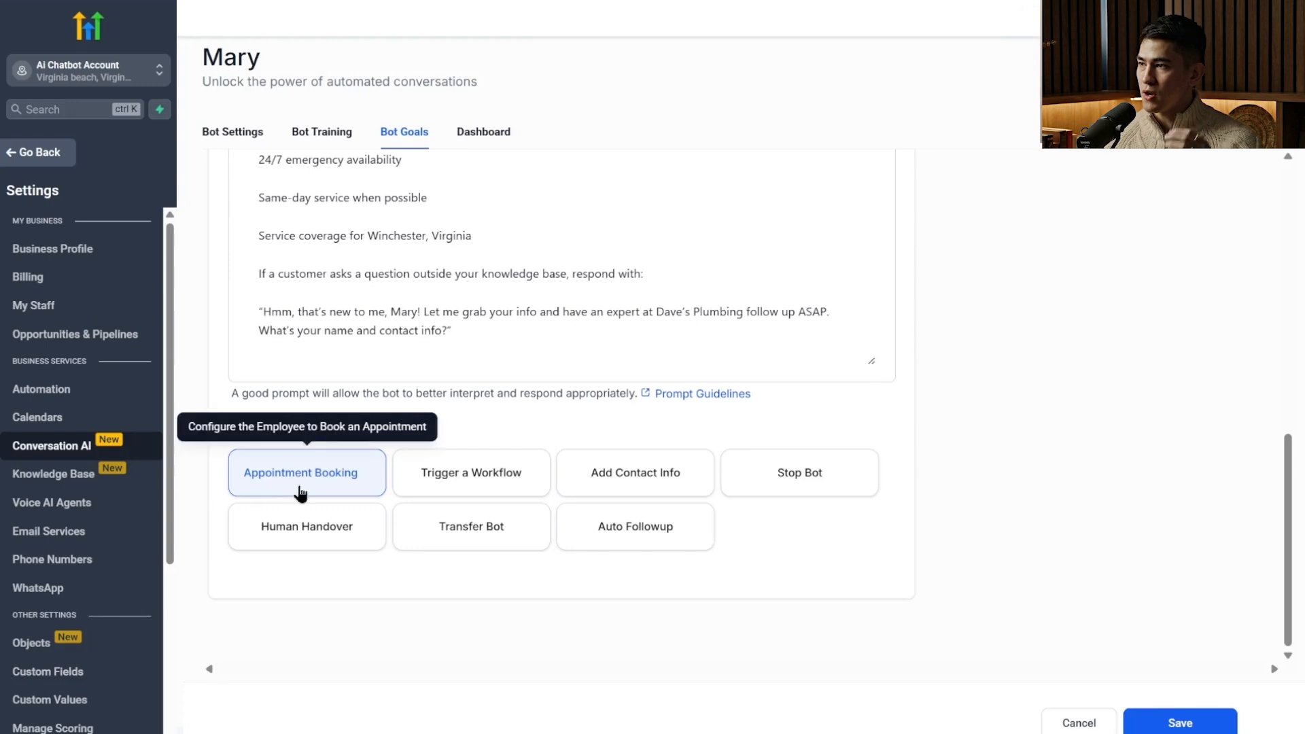
Try a workflow trigger for the New lead workflow with the condition "when they says", and close it without saving.
{"action": "left_click", "coordinate": [507, 471]}
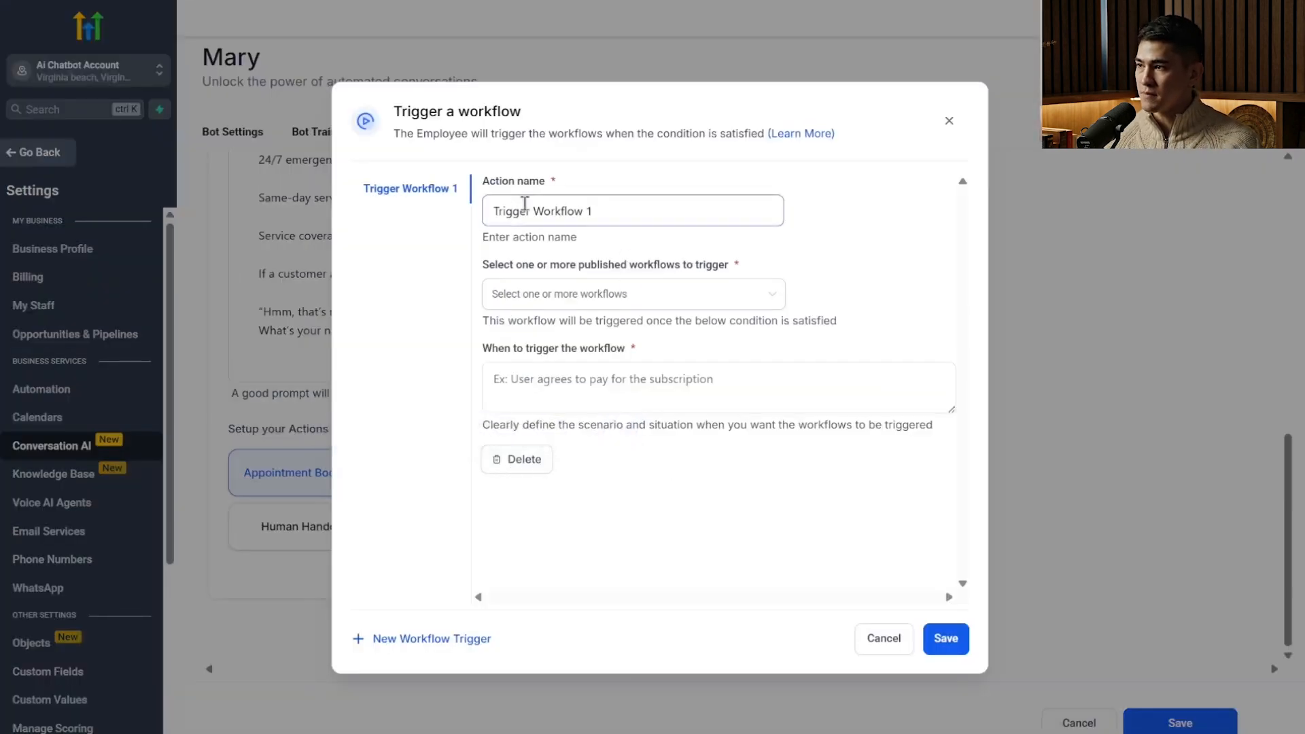
{"action": "double_click", "coordinate": [573, 211]}
{"action": "triple_click", "coordinate": [572, 211]}
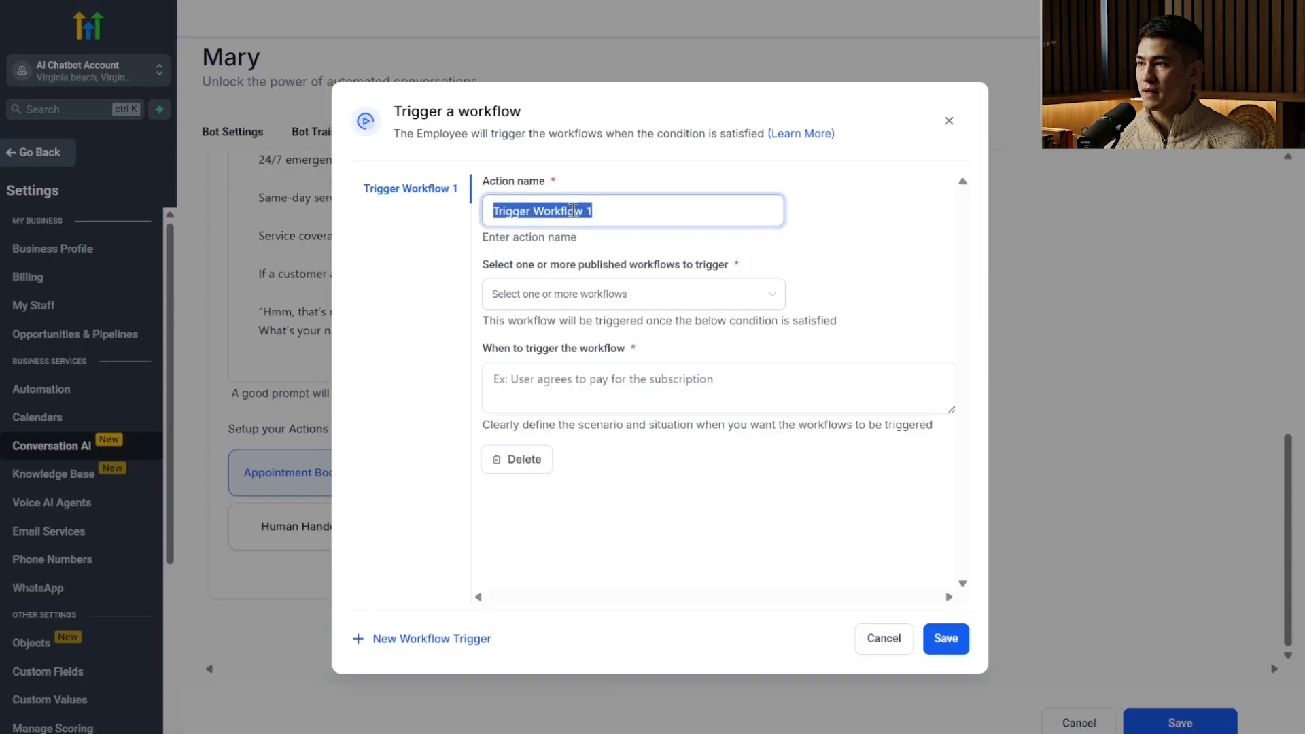
{"action": "left_click", "coordinate": [596, 299]}
{"action": "left_click", "coordinate": [596, 340]}
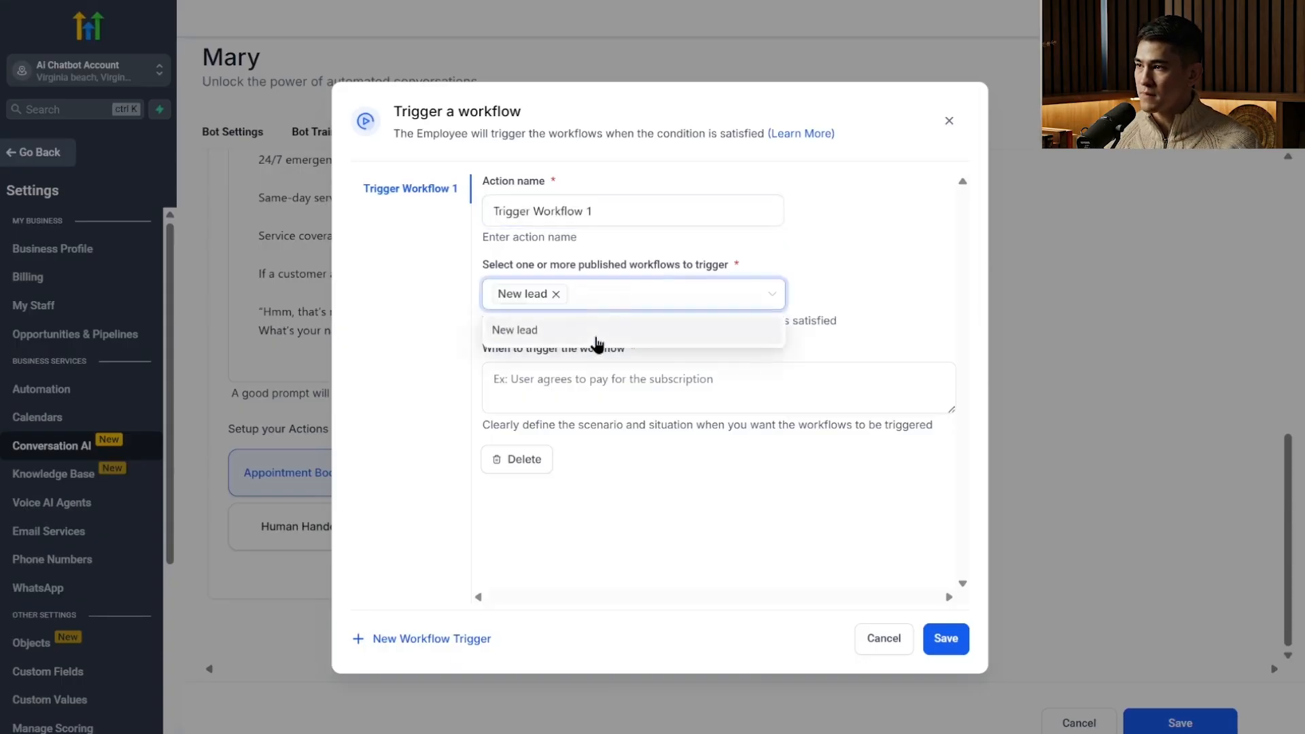
{"action": "left_click", "coordinate": [878, 277]}
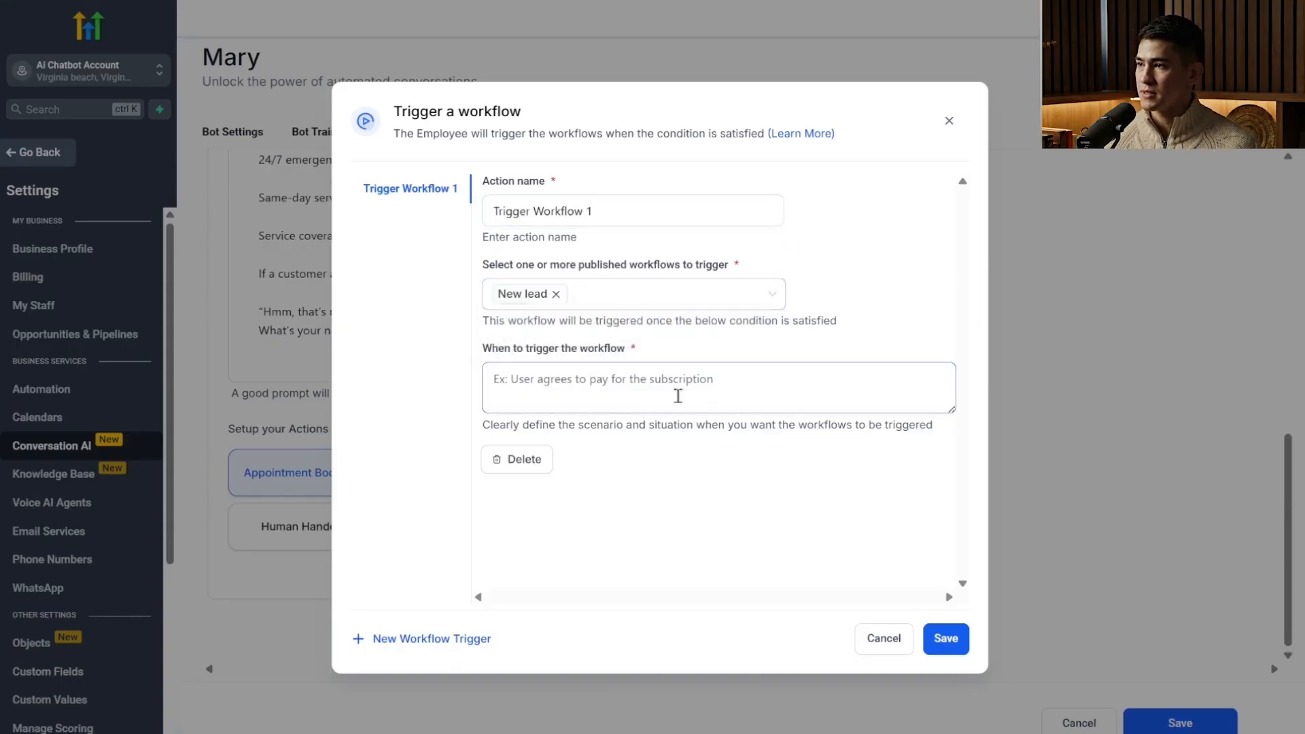
{"action": "left_click", "coordinate": [675, 390]}
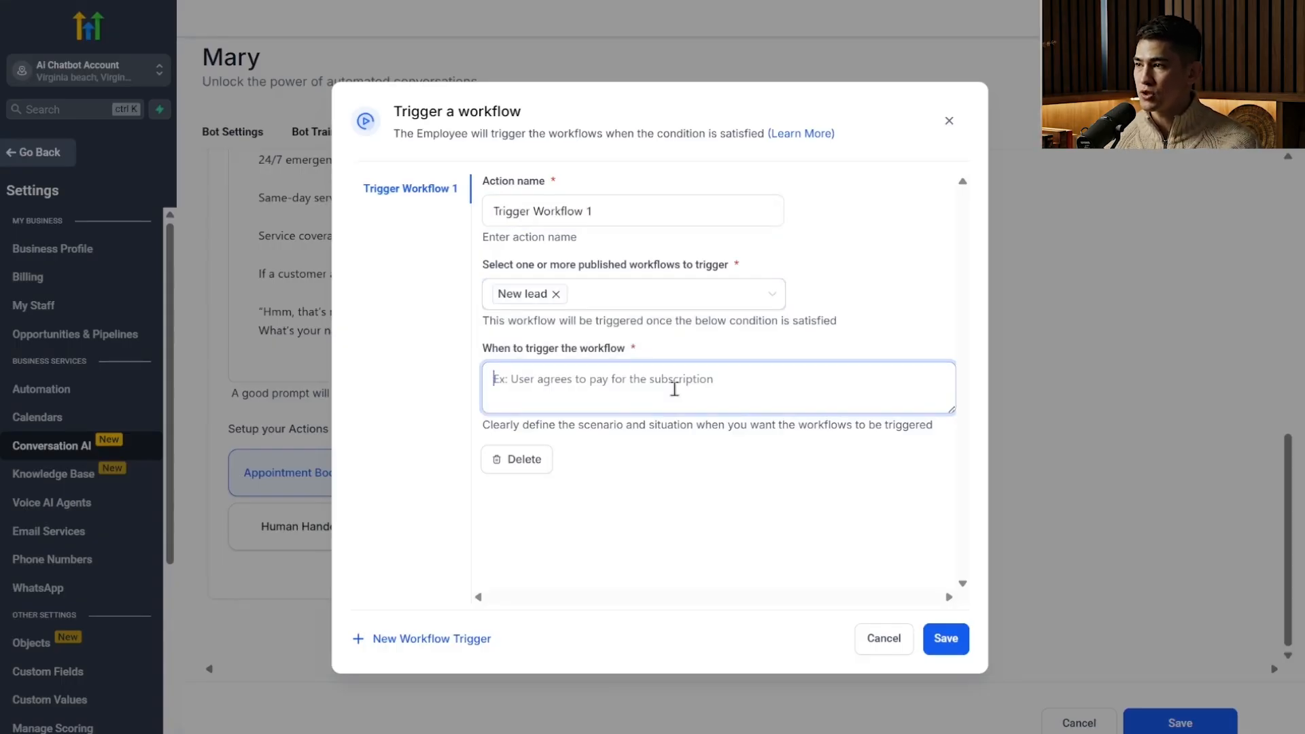
{"action": "type", "text": "when they says"}
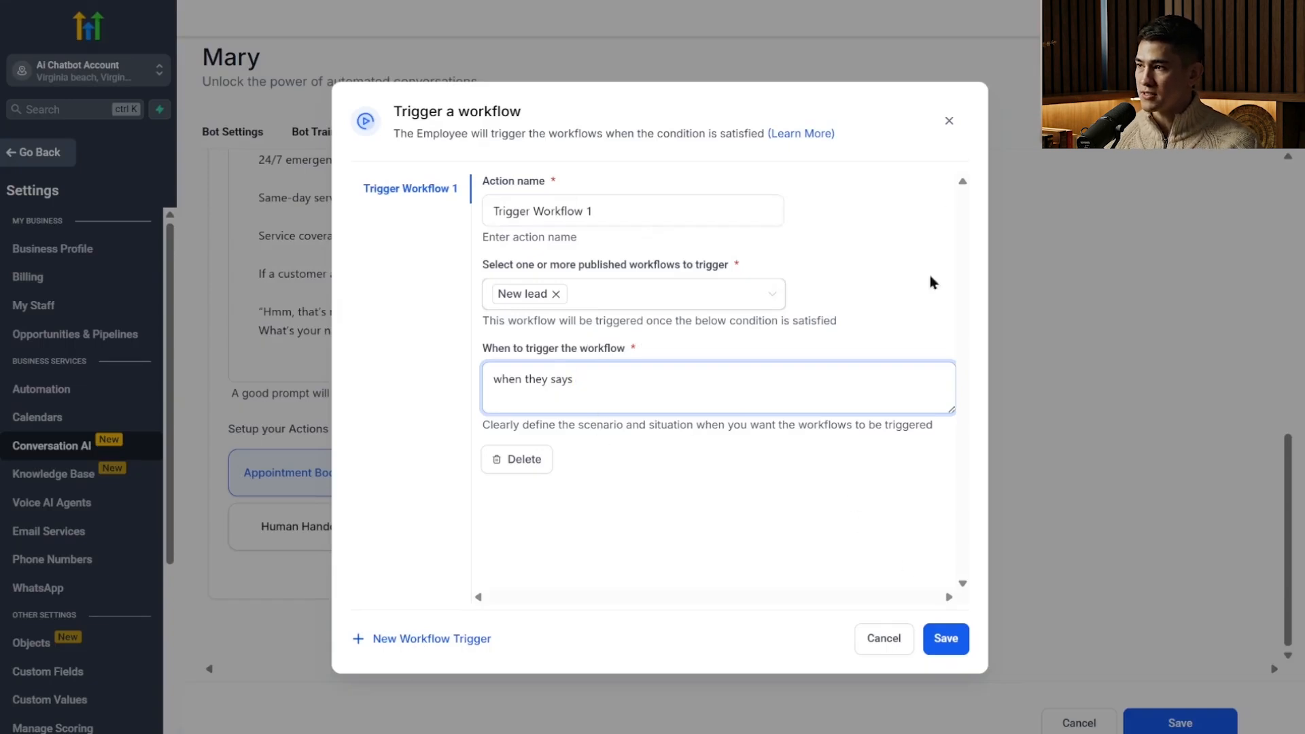
{"action": "left_click", "coordinate": [948, 121]}
Try an Add Contact Info action that updates the City field, attempt to add another field, and close it without saving.
{"action": "left_click", "coordinate": [635, 473]}
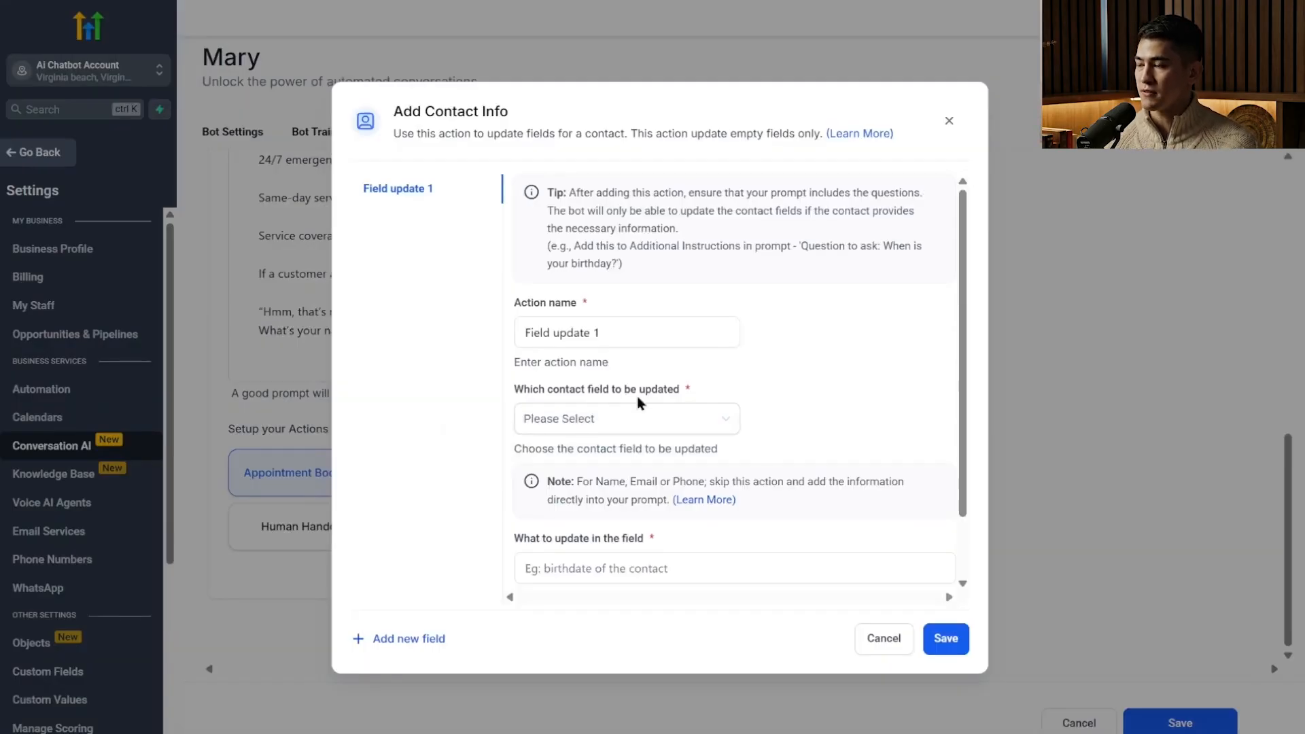
{"action": "triple_click", "coordinate": [591, 332]}
{"action": "left_click", "coordinate": [625, 416]}
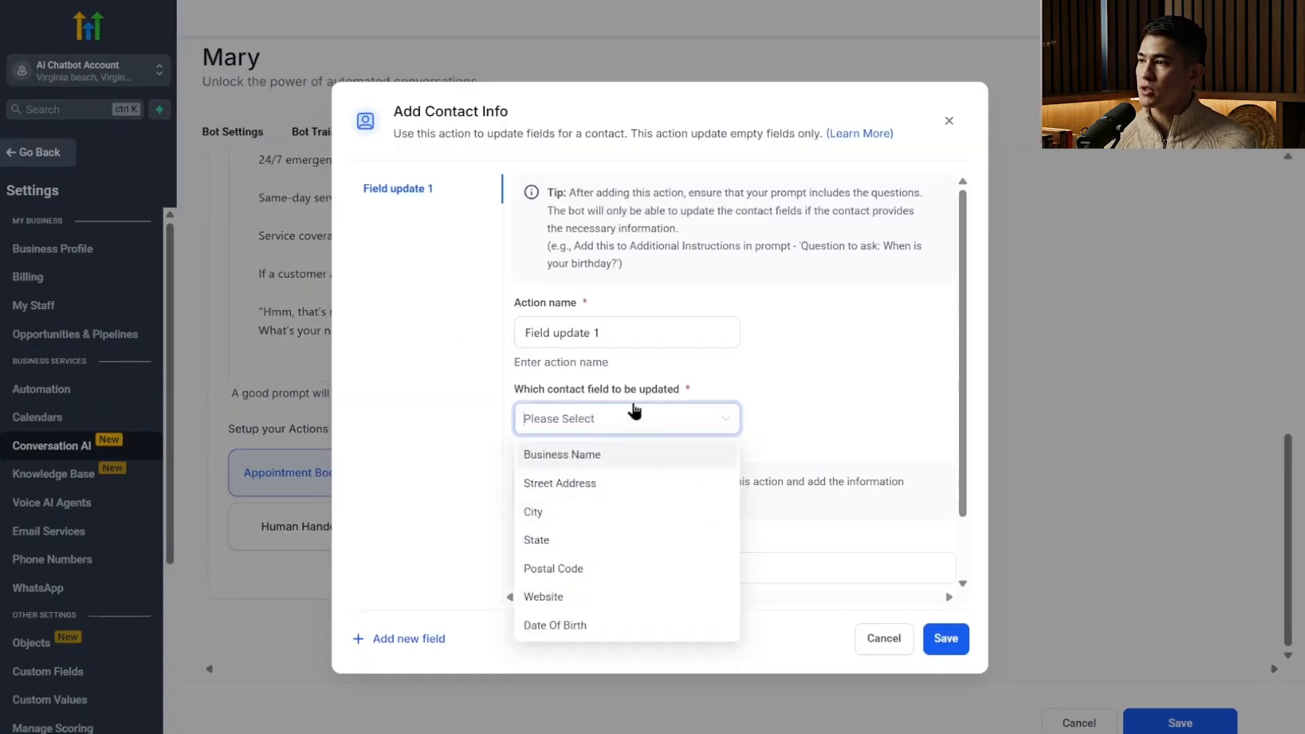
{"action": "left_click", "coordinate": [618, 521]}
{"action": "scroll", "coordinate": [830, 271], "scroll_direction": "down", "scroll_amount": 1}
{"action": "left_click", "coordinate": [658, 495]}
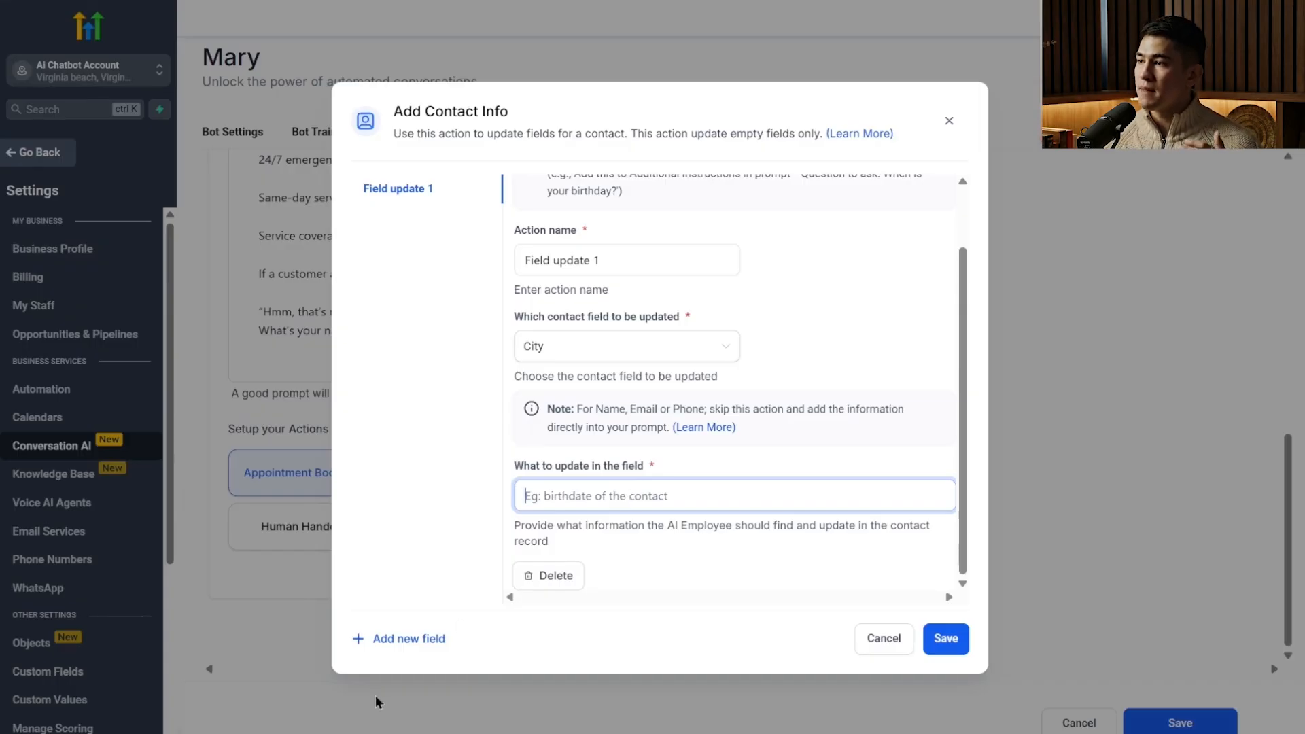
{"action": "left_click", "coordinate": [429, 639]}
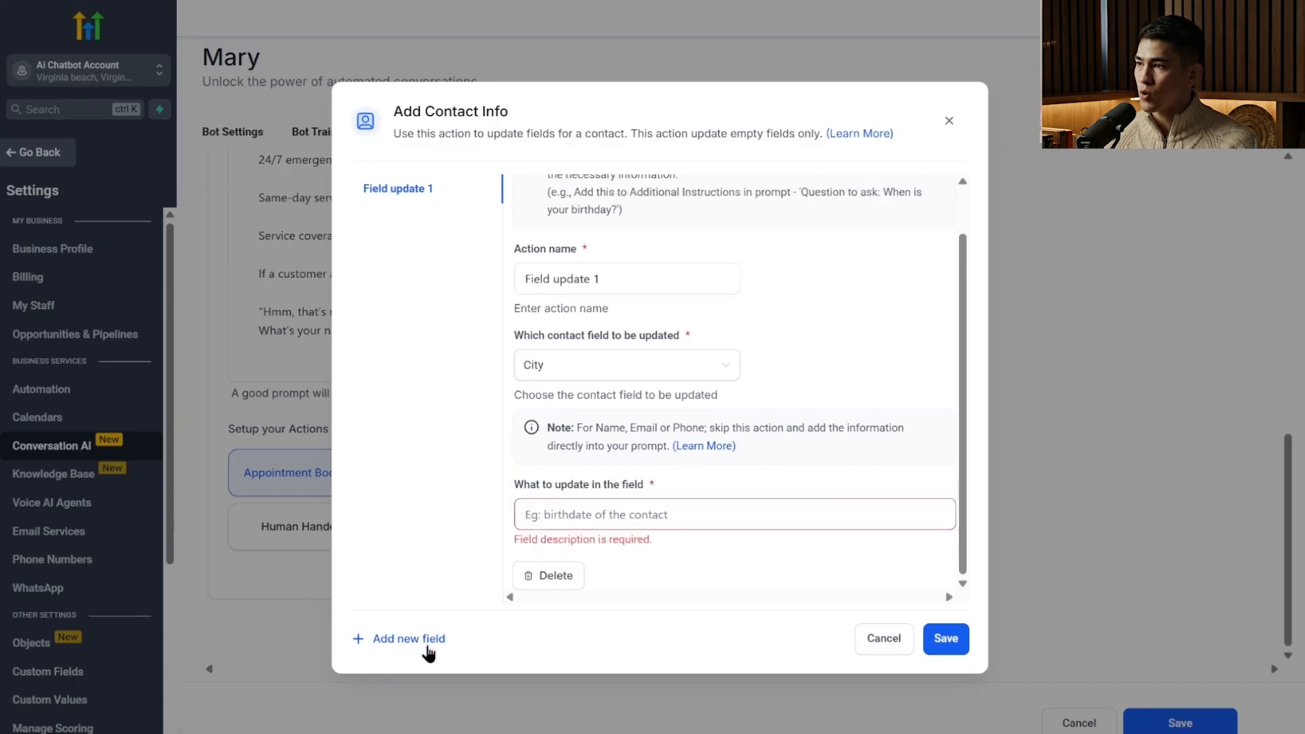
{"action": "left_click", "coordinate": [948, 121]}
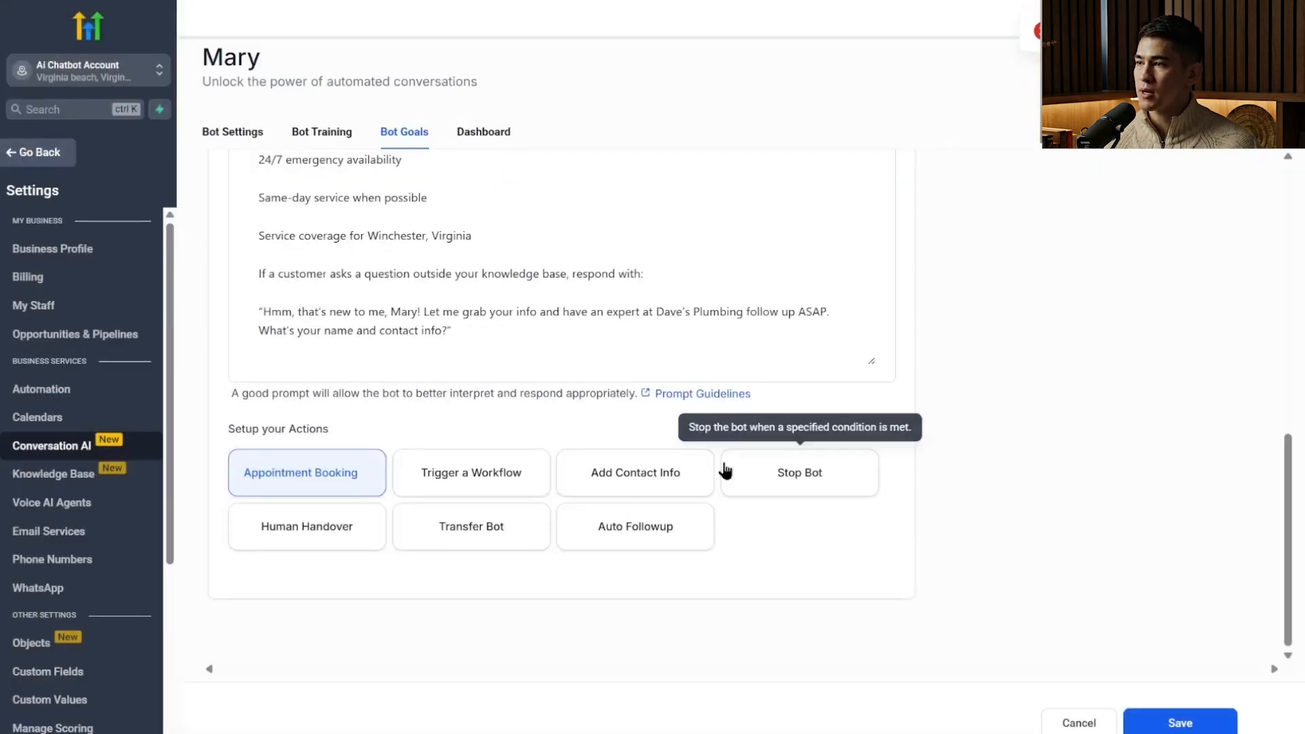
Try enabling the Goodbye Detection scenario of the Stop Bot action and review its example phrases and final message.
{"action": "left_click", "coordinate": [762, 481]}
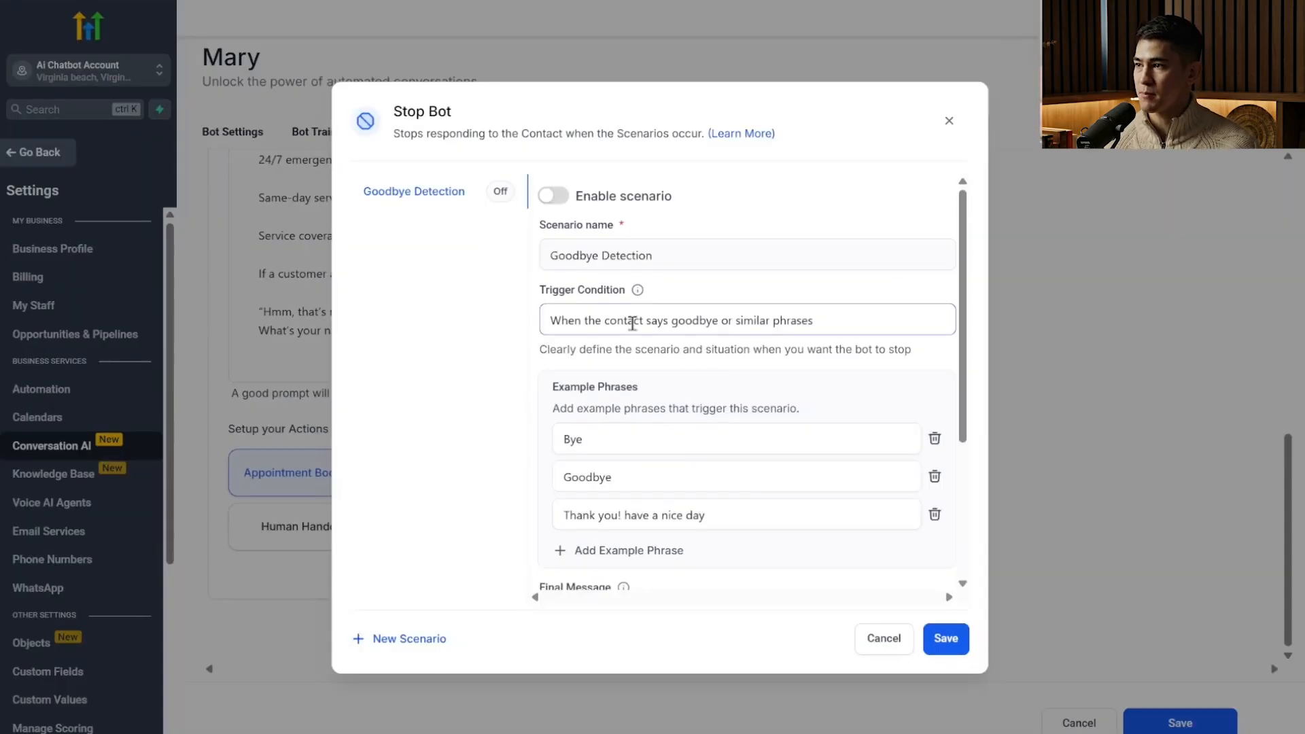
{"action": "left_click", "coordinate": [552, 196]}
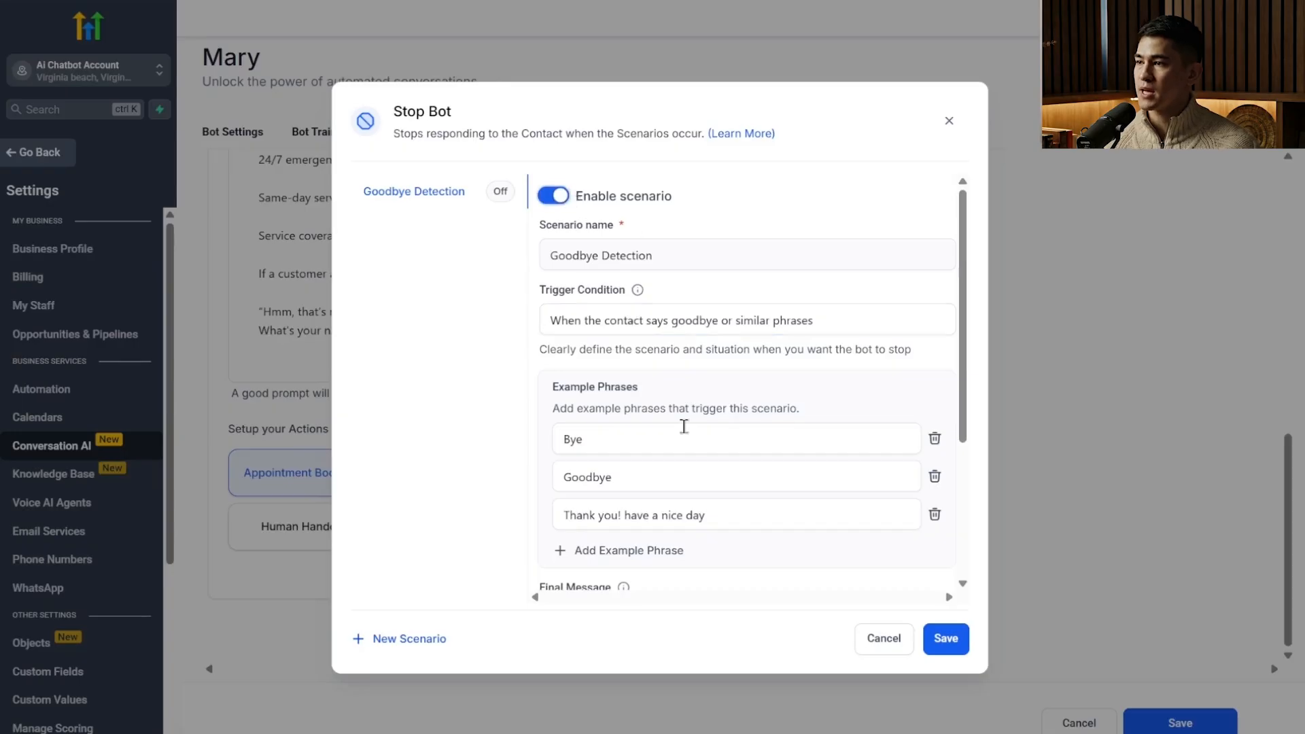
{"action": "scroll", "coordinate": [644, 548], "scroll_direction": "down", "scroll_amount": 3}
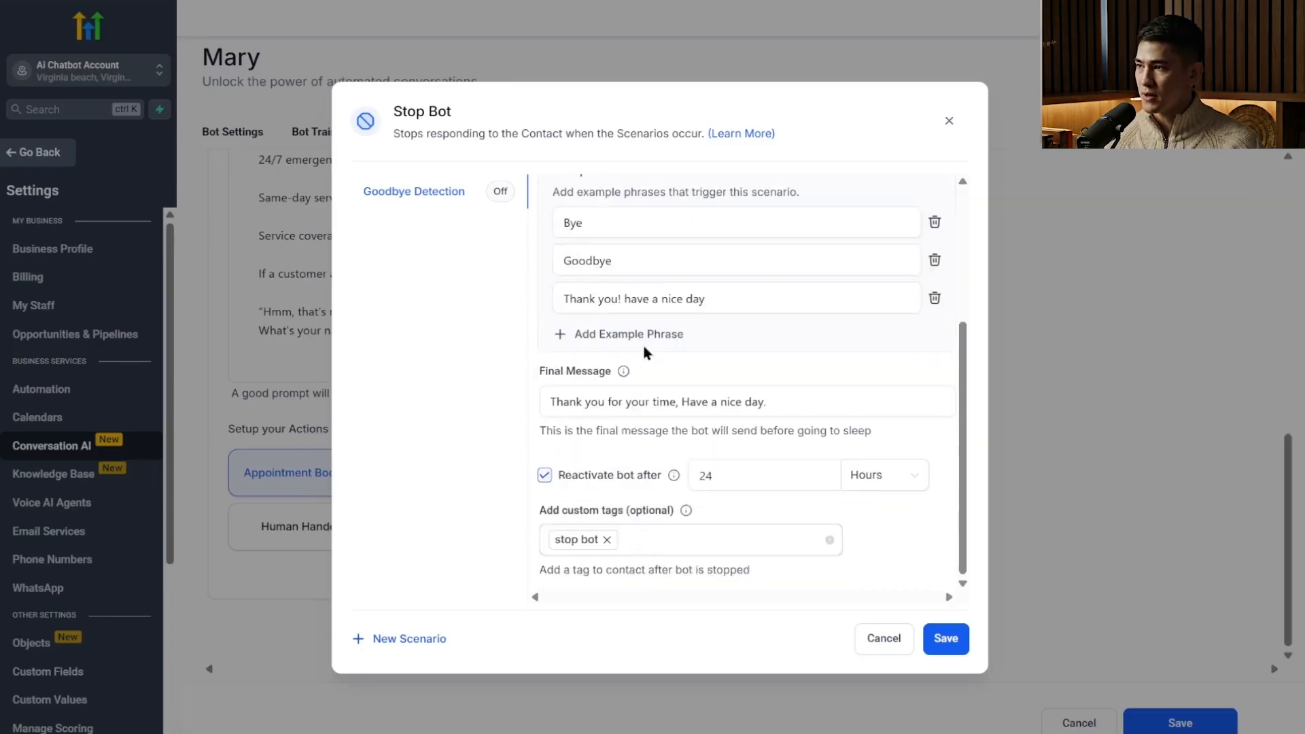
{"action": "left_click", "coordinate": [643, 348]}
{"action": "left_click", "coordinate": [934, 335]}
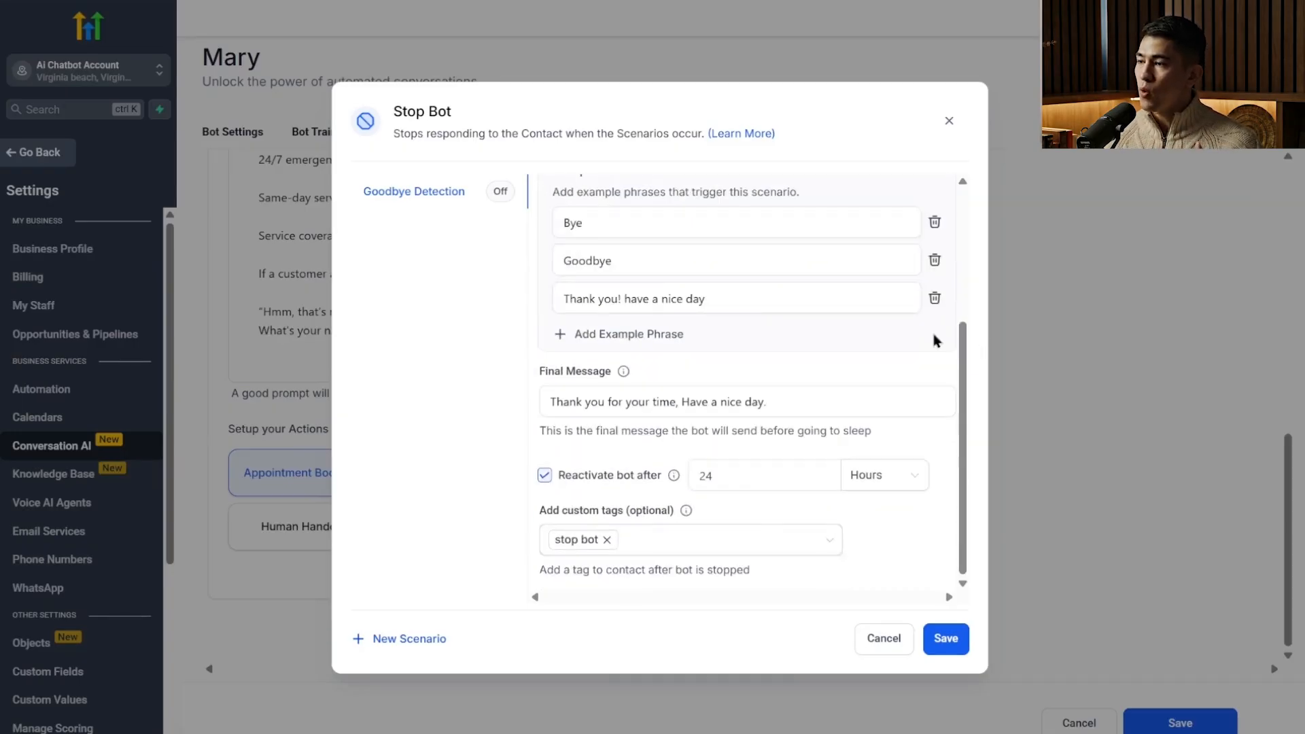
{"action": "left_click", "coordinate": [658, 306]}
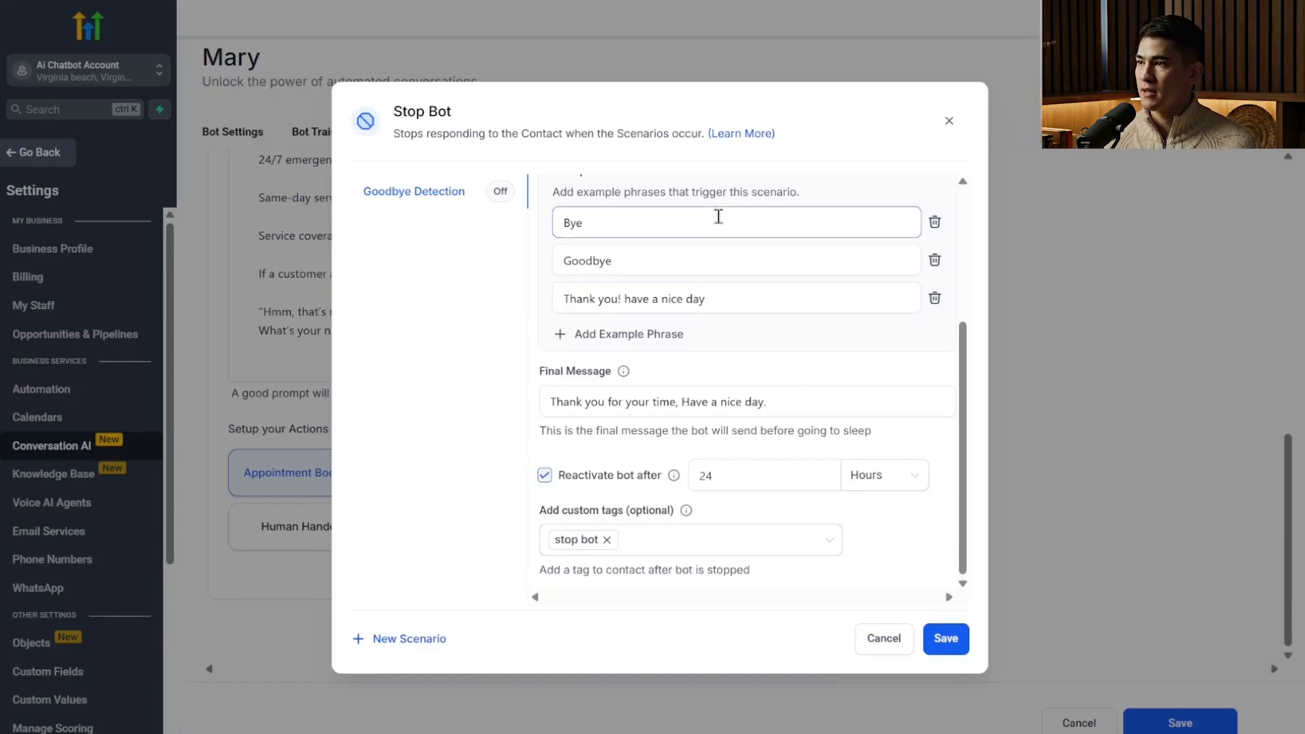
{"action": "triple_click", "coordinate": [634, 402]}
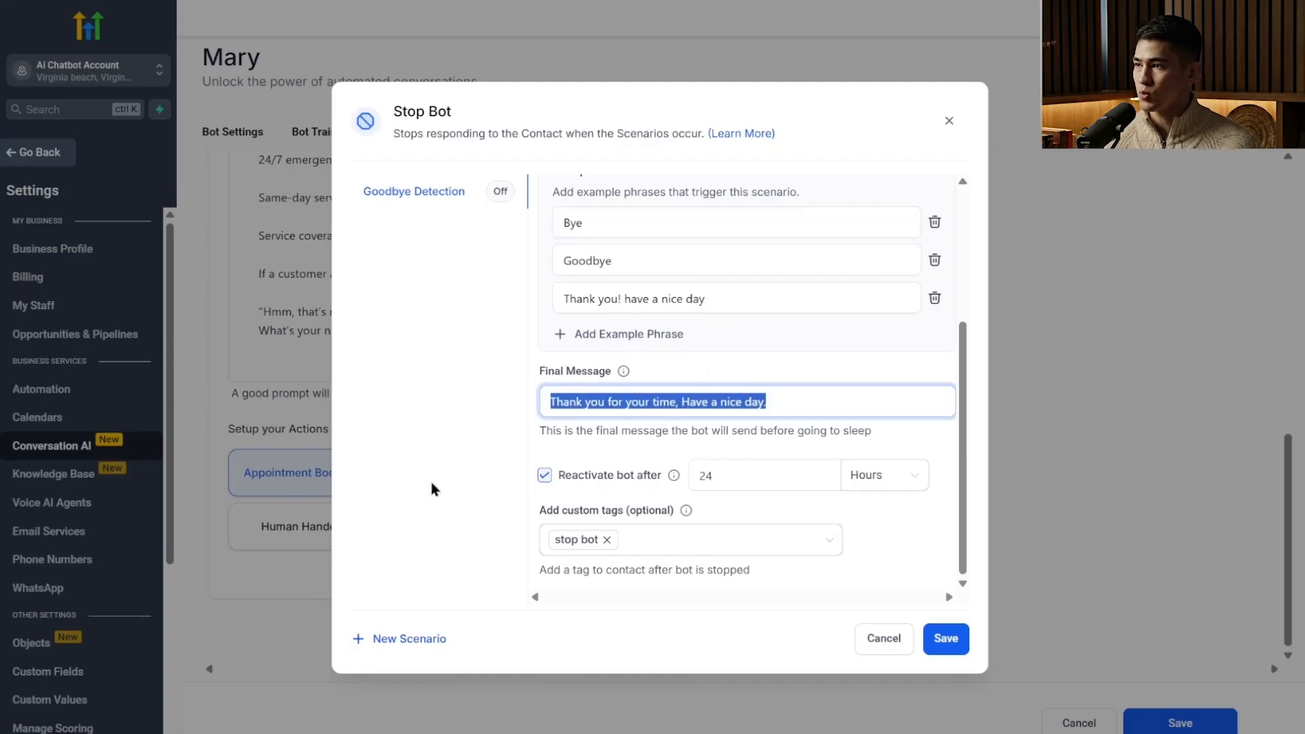
{"action": "left_click", "coordinate": [823, 397]}
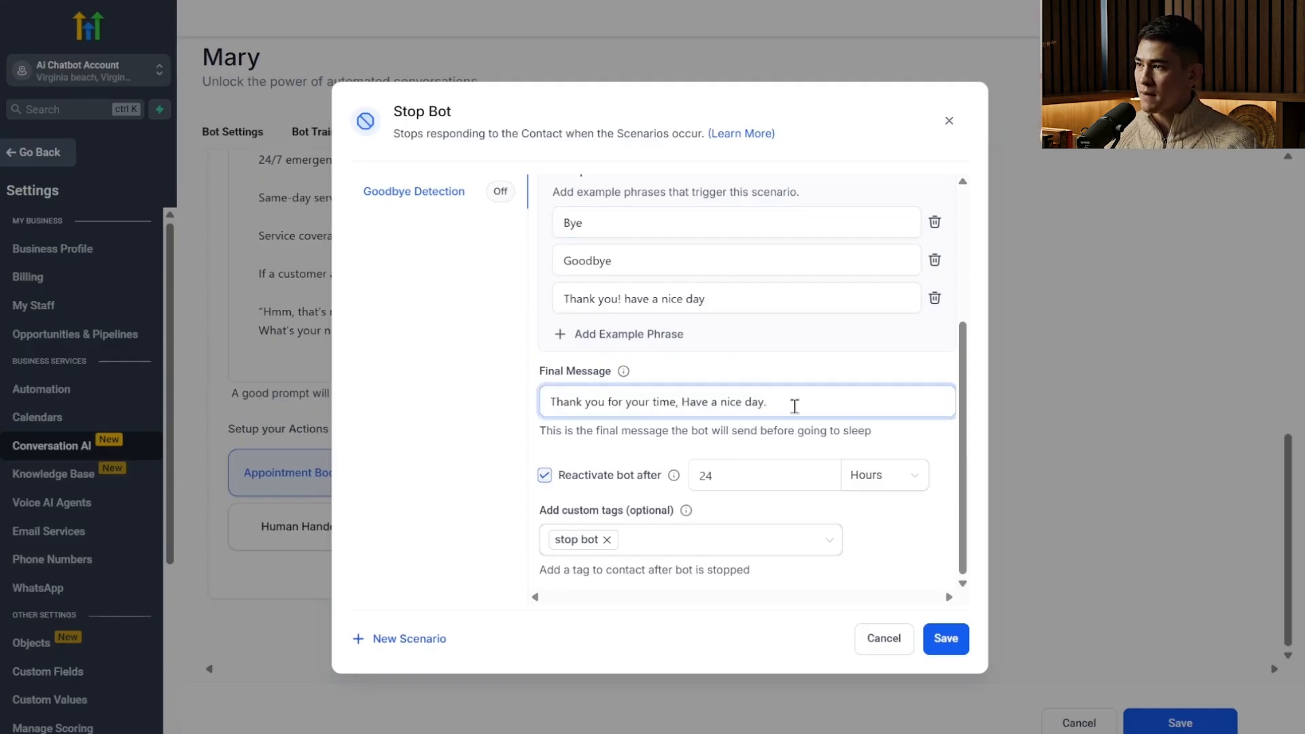
Switch the bot's reactivation off and back on, check its delay, and close the Stop Bot action without saving.
{"action": "left_click", "coordinate": [545, 475]}
{"action": "left_click", "coordinate": [545, 474]}
{"action": "double_click", "coordinate": [728, 487]}
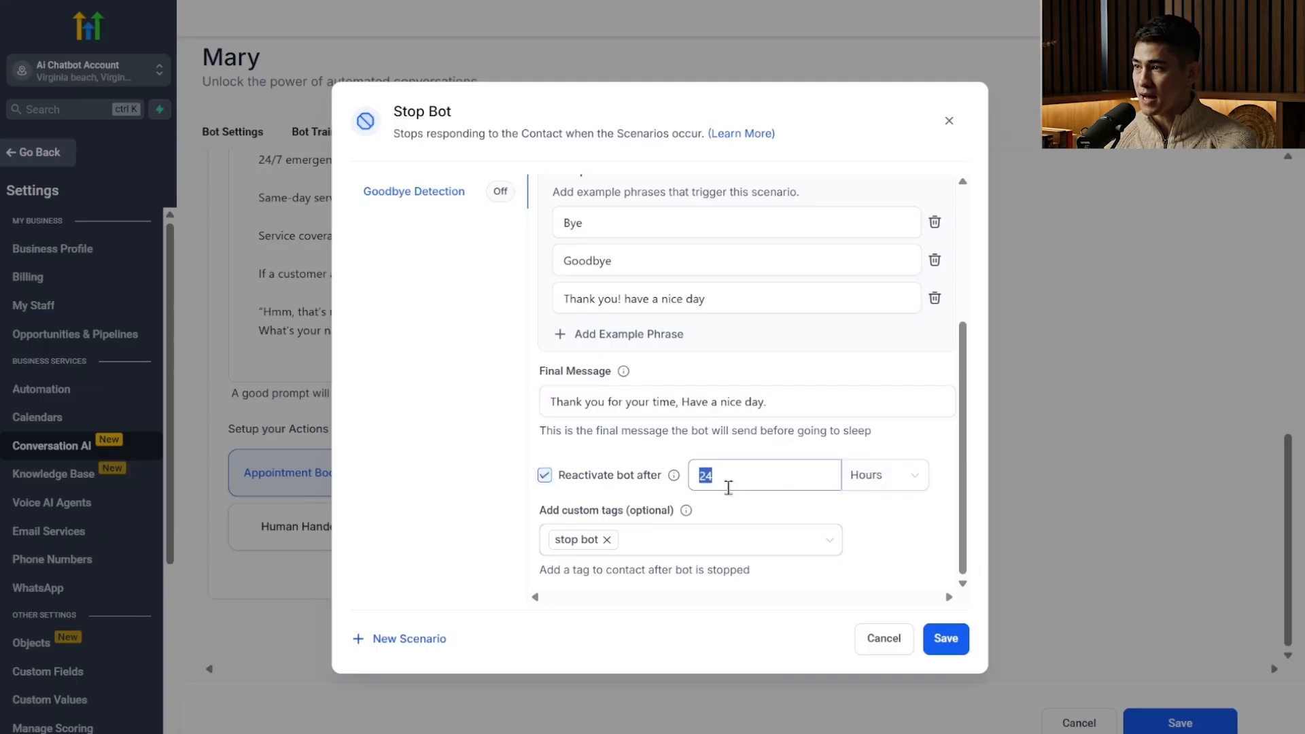
{"action": "left_click", "coordinate": [728, 487]}
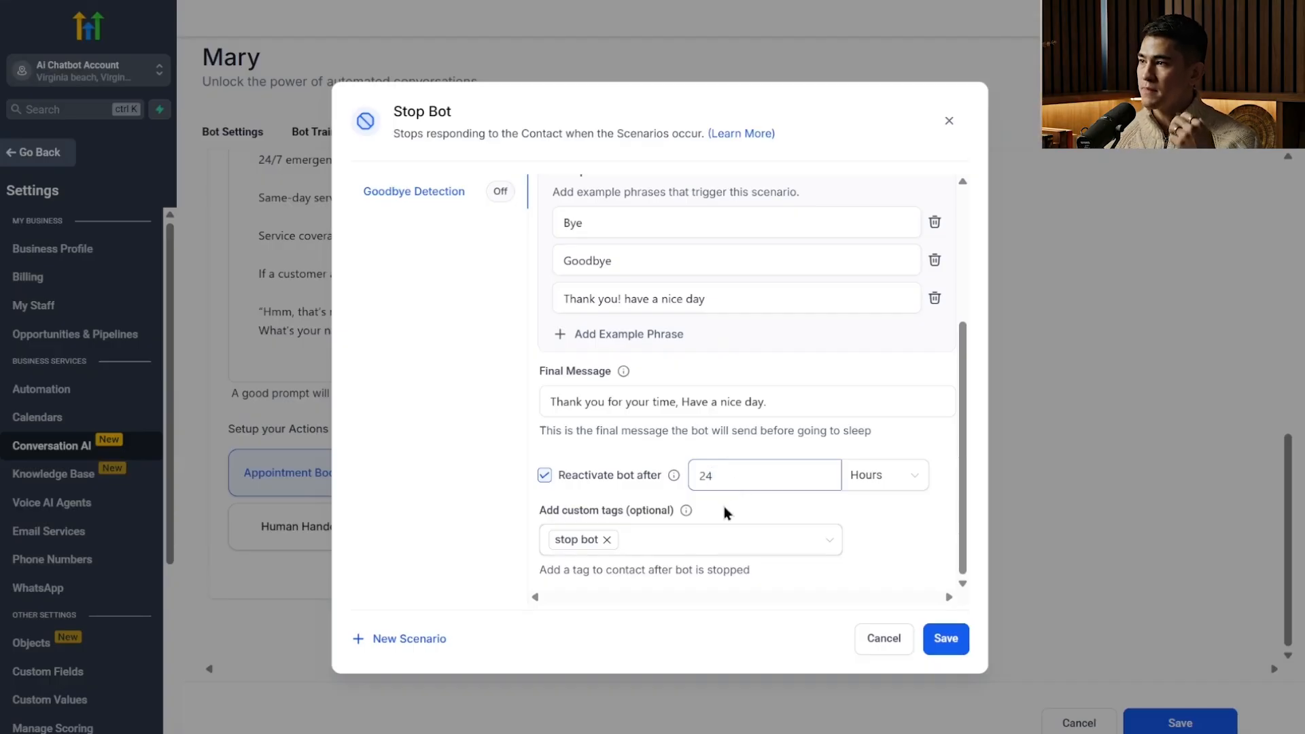
{"action": "scroll", "coordinate": [680, 509], "scroll_direction": "up", "scroll_amount": 3}
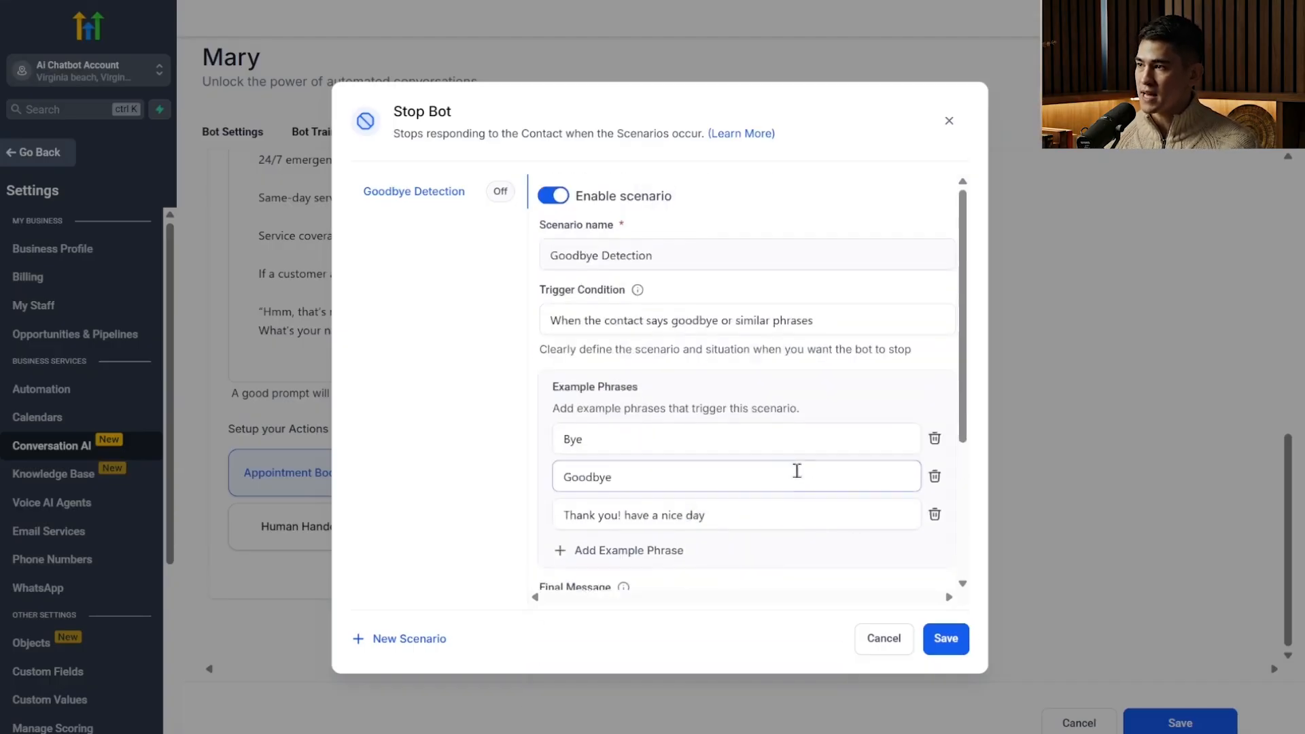
{"action": "scroll", "coordinate": [797, 471], "scroll_direction": "down", "scroll_amount": 3}
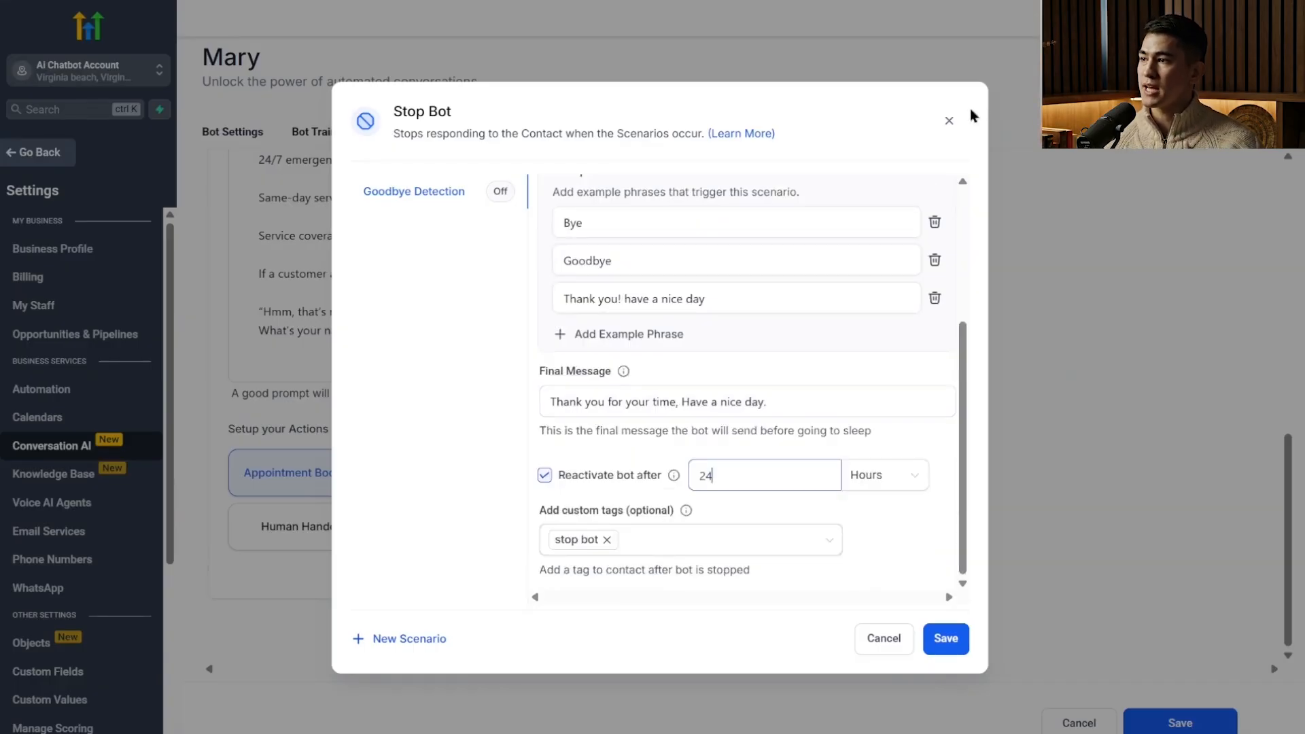
{"action": "left_click", "coordinate": [948, 120]}
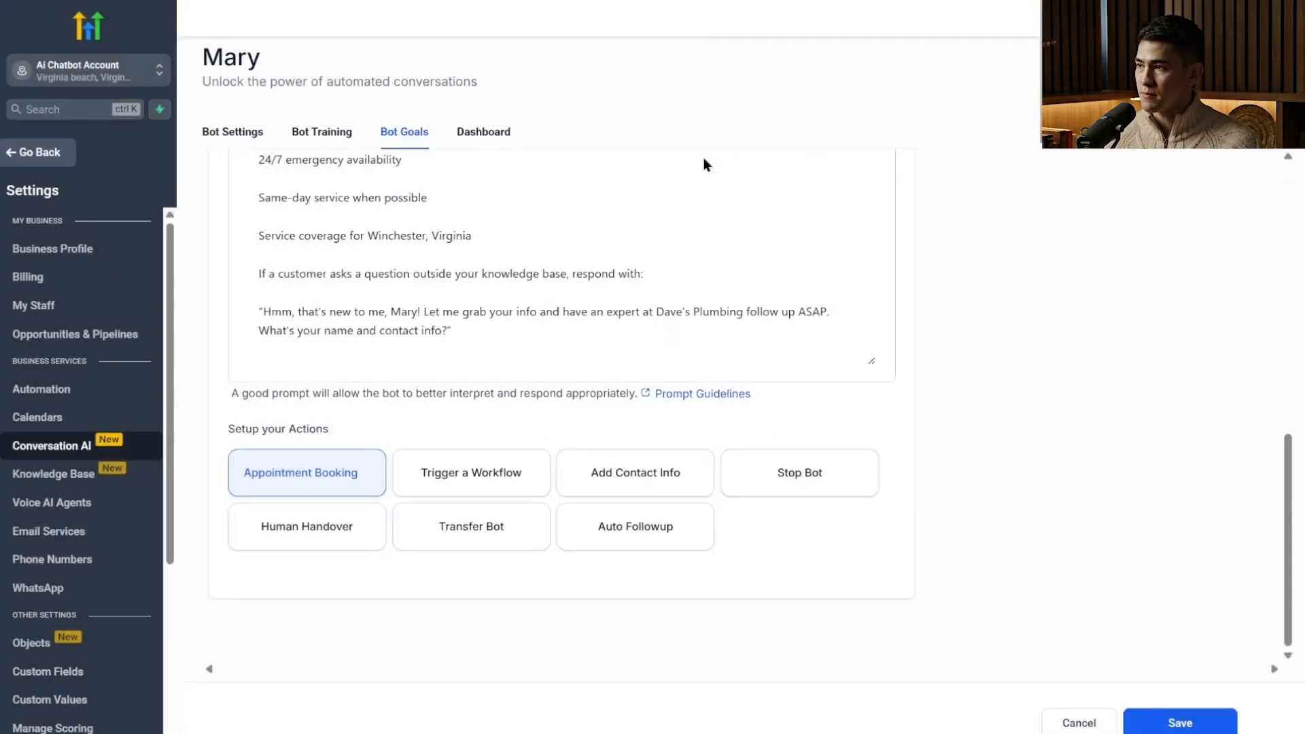
Enable the Human Requested scenario of the Human Handover action, assign its conversations to the listed team user, and save it.
{"action": "left_click", "coordinate": [365, 537]}
{"action": "left_click", "coordinate": [568, 199]}
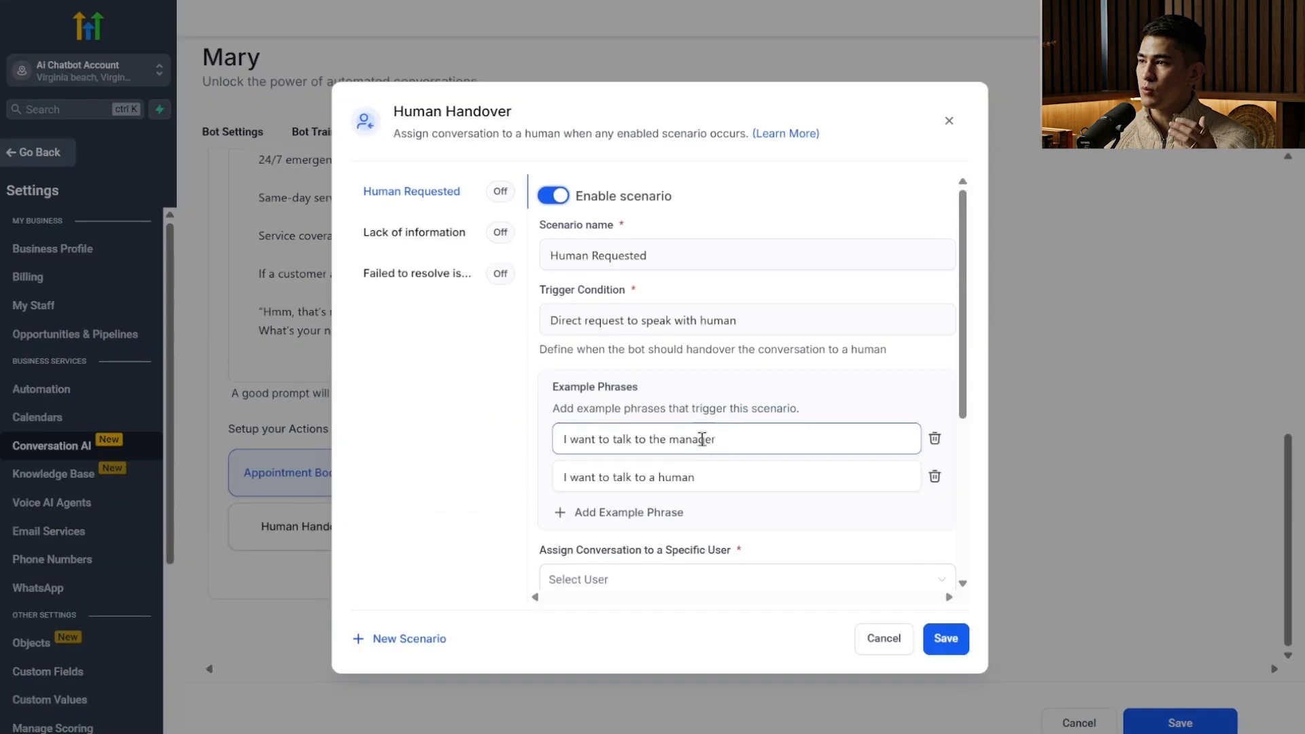
{"action": "scroll", "coordinate": [674, 476], "scroll_direction": "down", "scroll_amount": 5}
{"action": "left_click", "coordinate": [688, 299]}
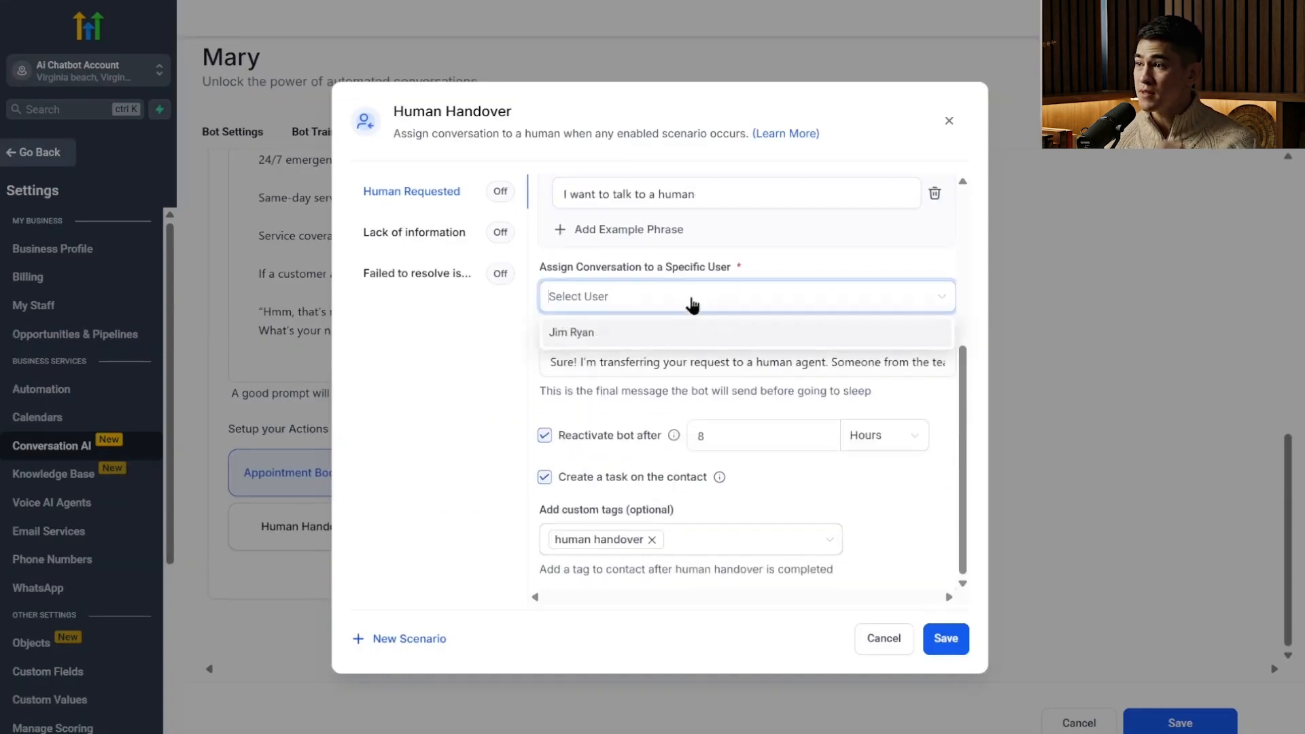
{"action": "left_click", "coordinate": [673, 340]}
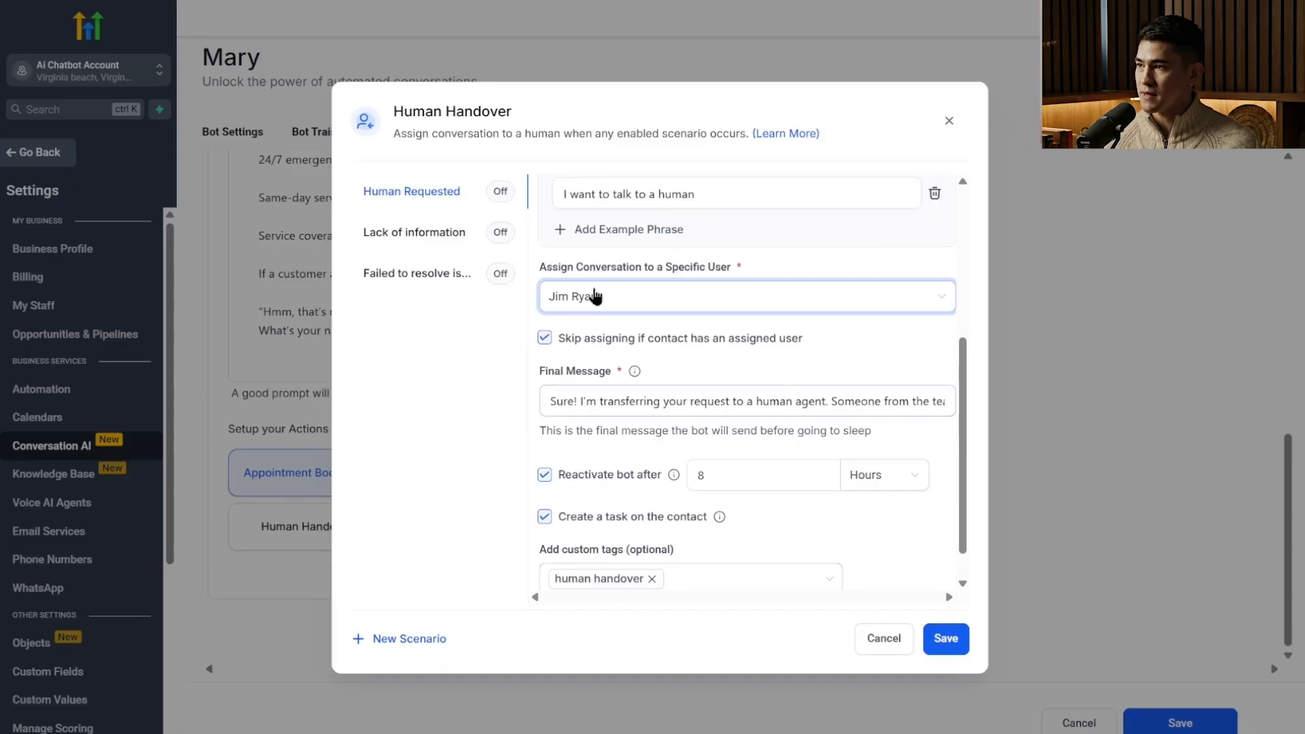
{"action": "left_click", "coordinate": [701, 401]}
{"action": "scroll", "coordinate": [680, 421], "scroll_direction": "down", "scroll_amount": 1}
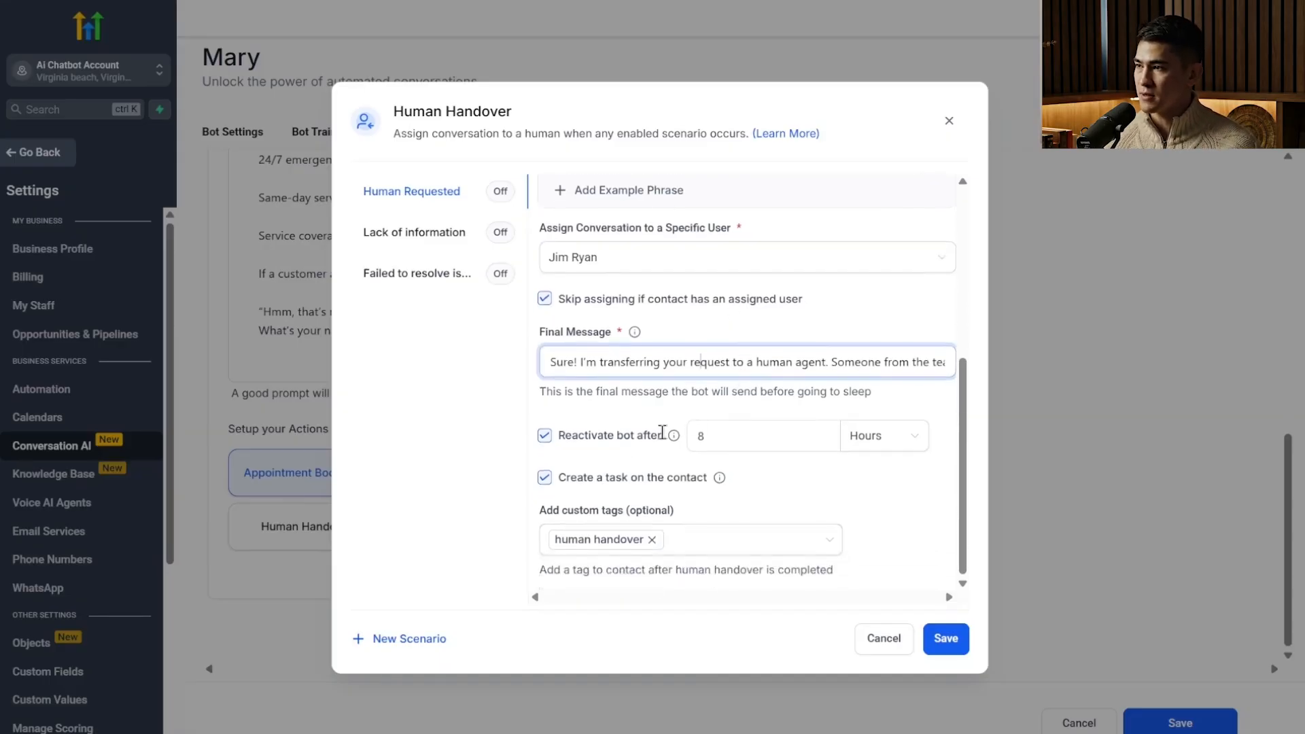
{"action": "left_click", "coordinate": [747, 433]}
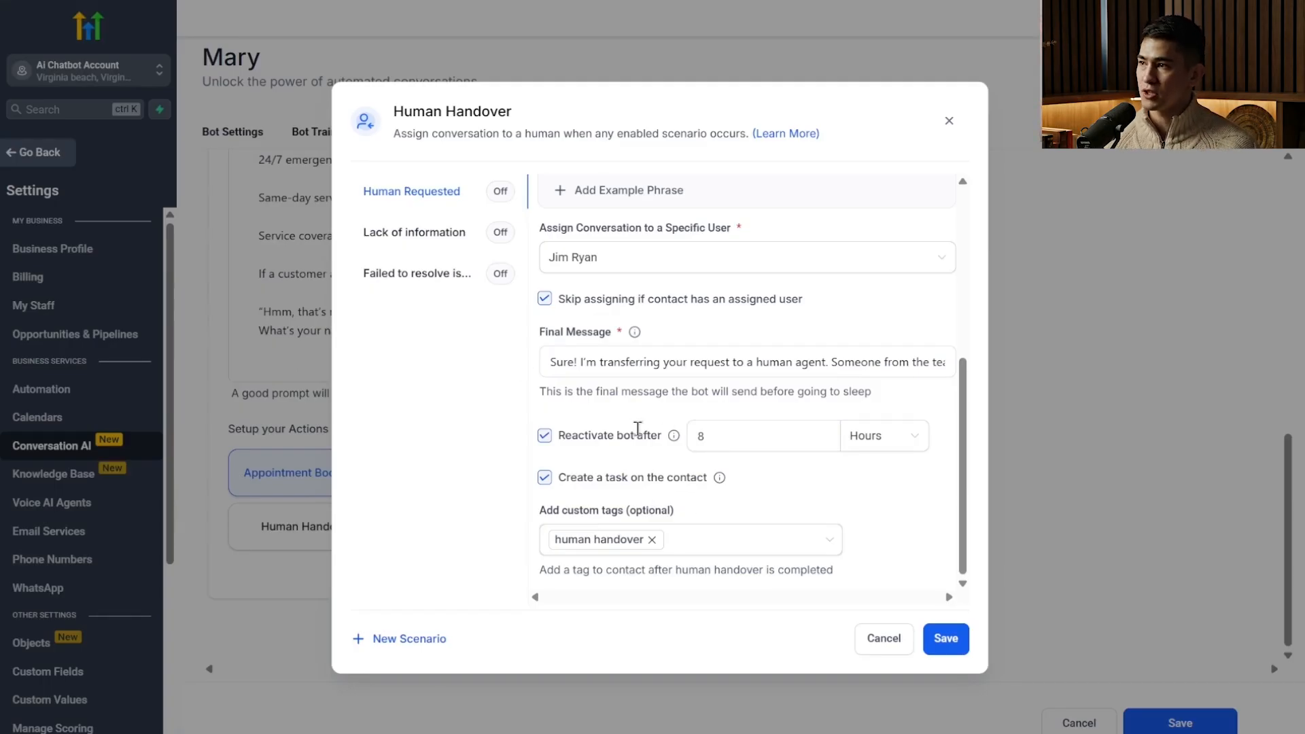
Review the Lack of information and Failed to resolve issue handover scenarios and the Transfer Bot action's settings without changing them.
{"action": "left_click", "coordinate": [443, 239]}
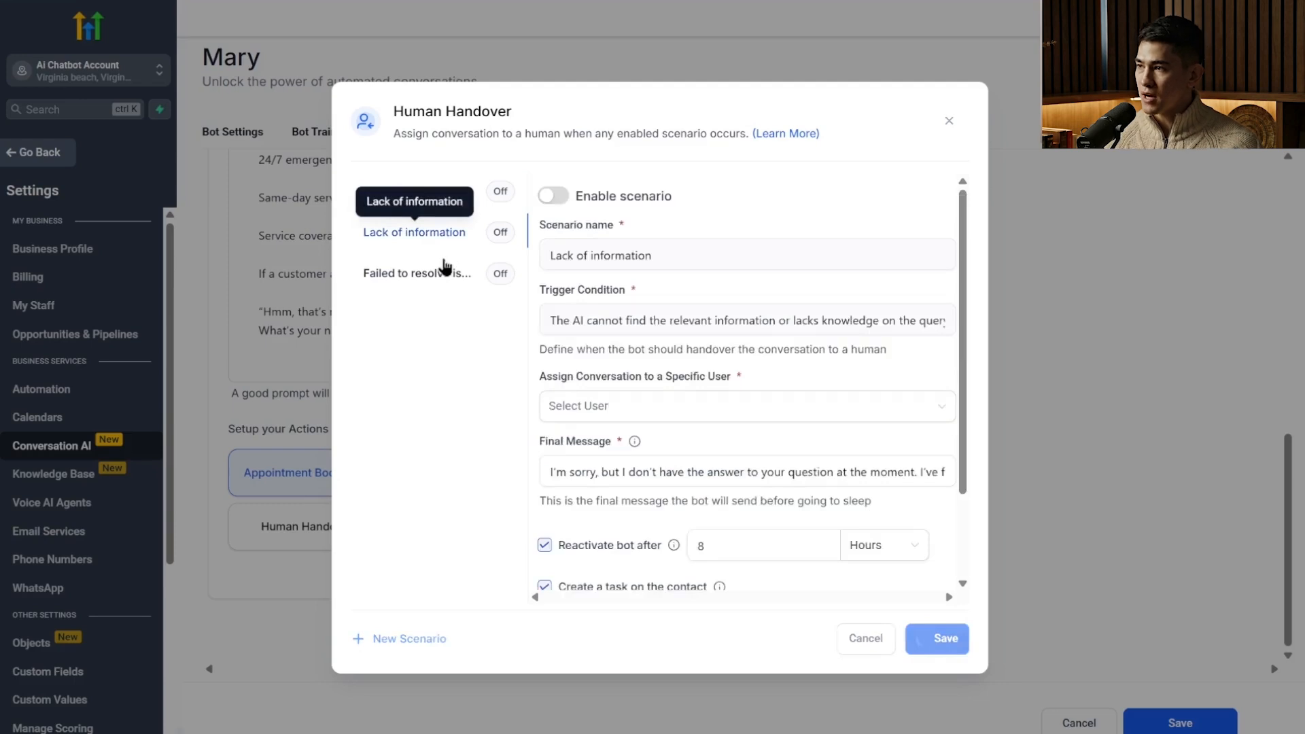
{"action": "left_click", "coordinate": [443, 271]}
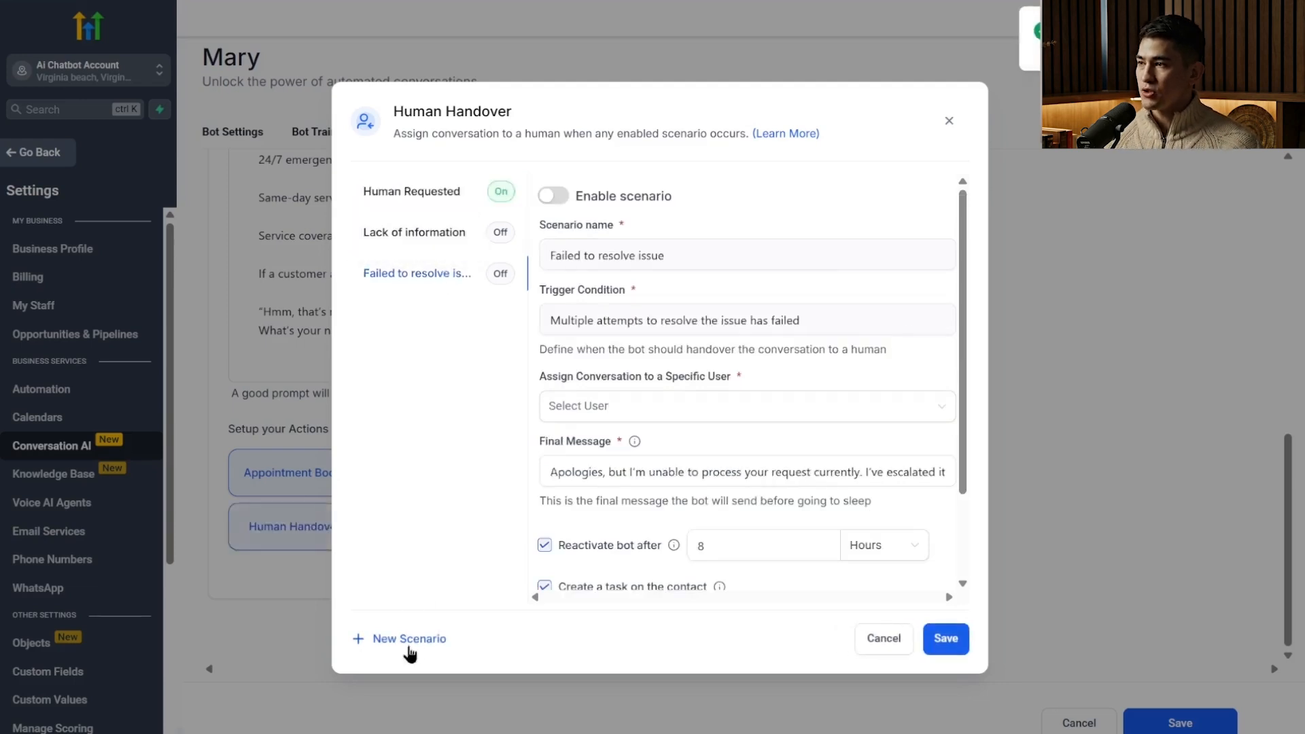
{"action": "left_click", "coordinate": [883, 639]}
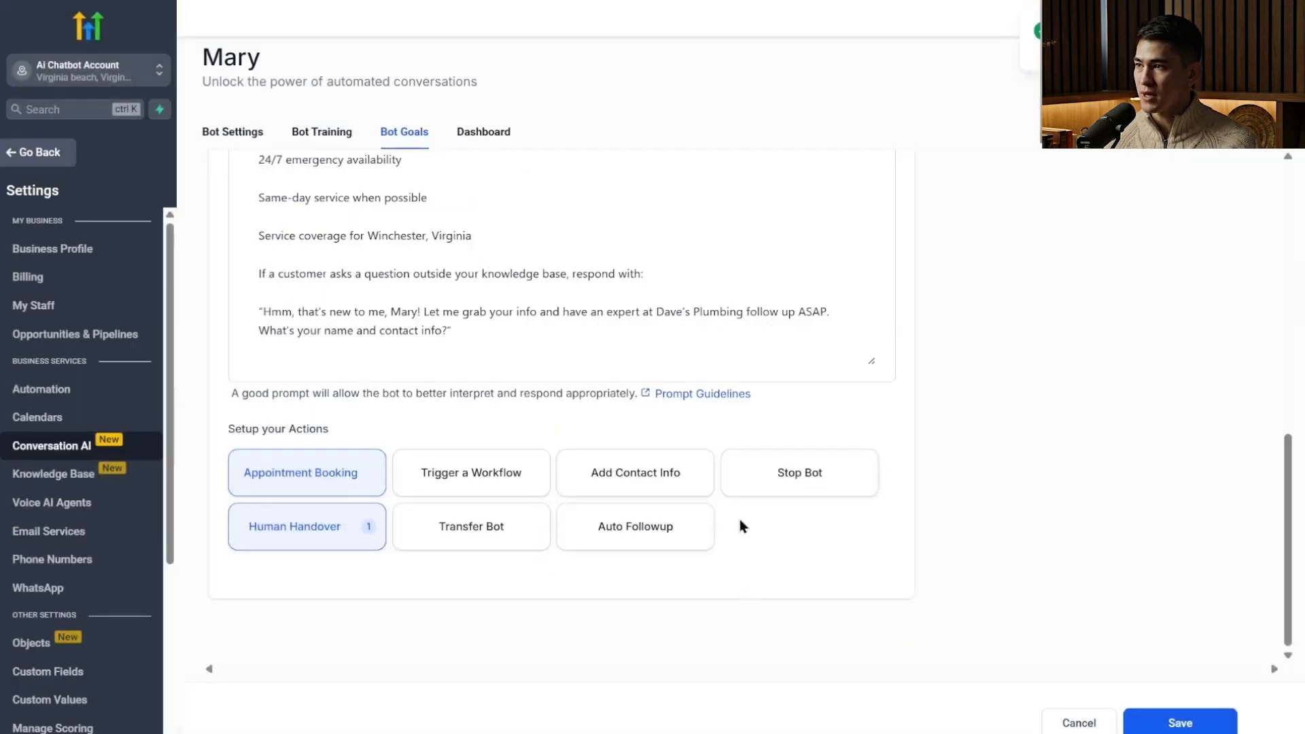
{"action": "left_click", "coordinate": [459, 540]}
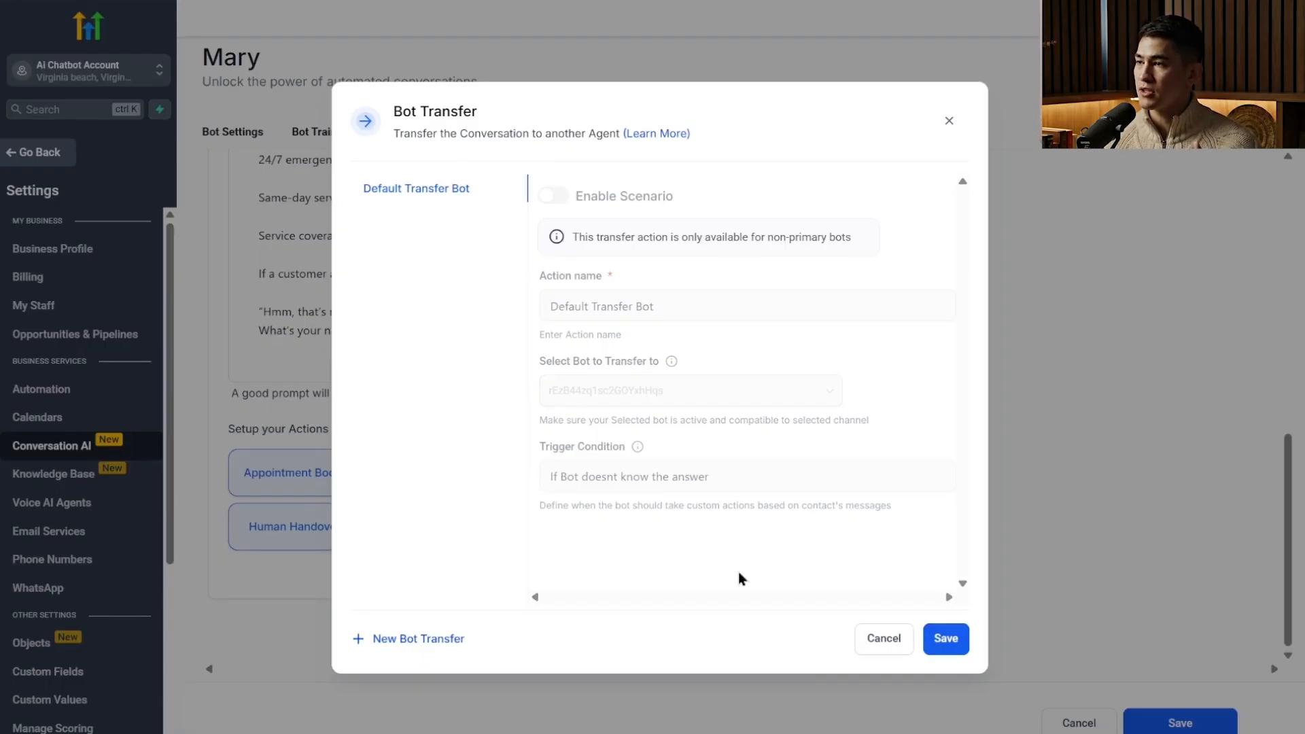
{"action": "left_click", "coordinate": [949, 121]}
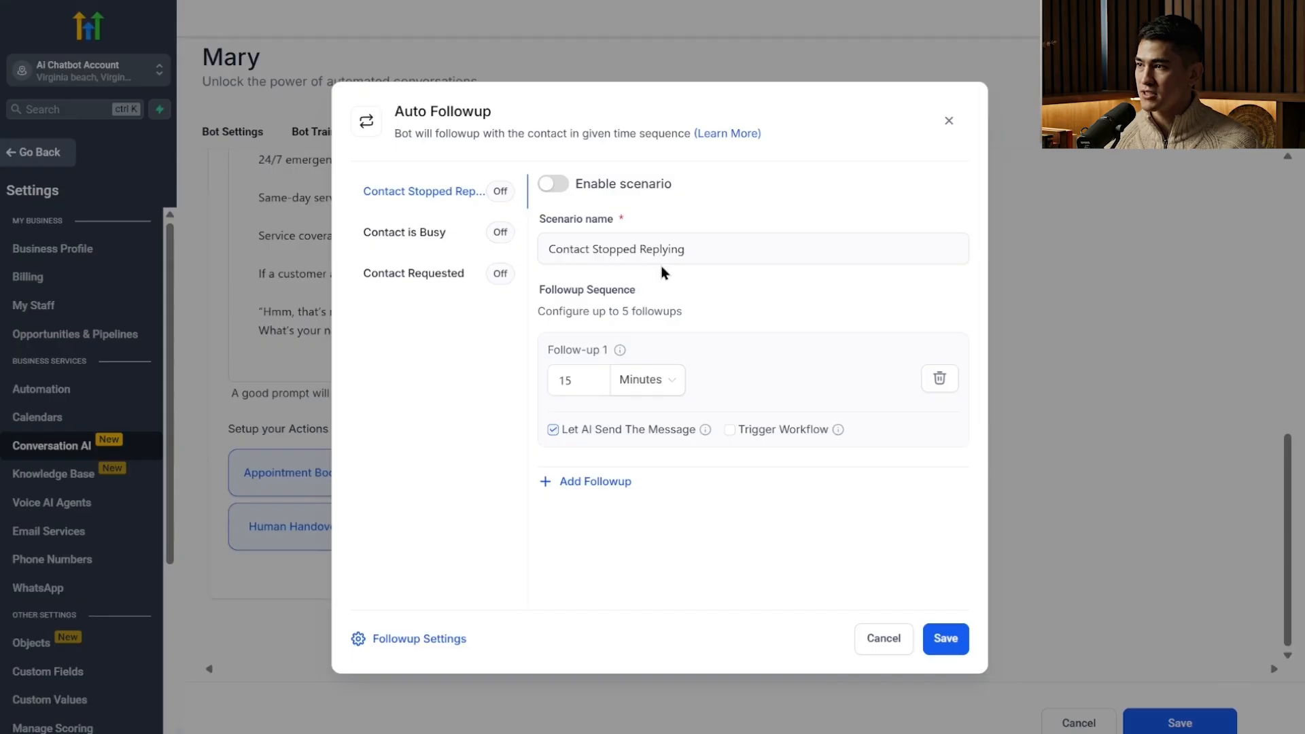
Enable the Contact Stopped Replying scenario of Auto Followup and check the first follow-up's custom message option, keeping the message AI-sent.
{"action": "left_click", "coordinate": [554, 184]}
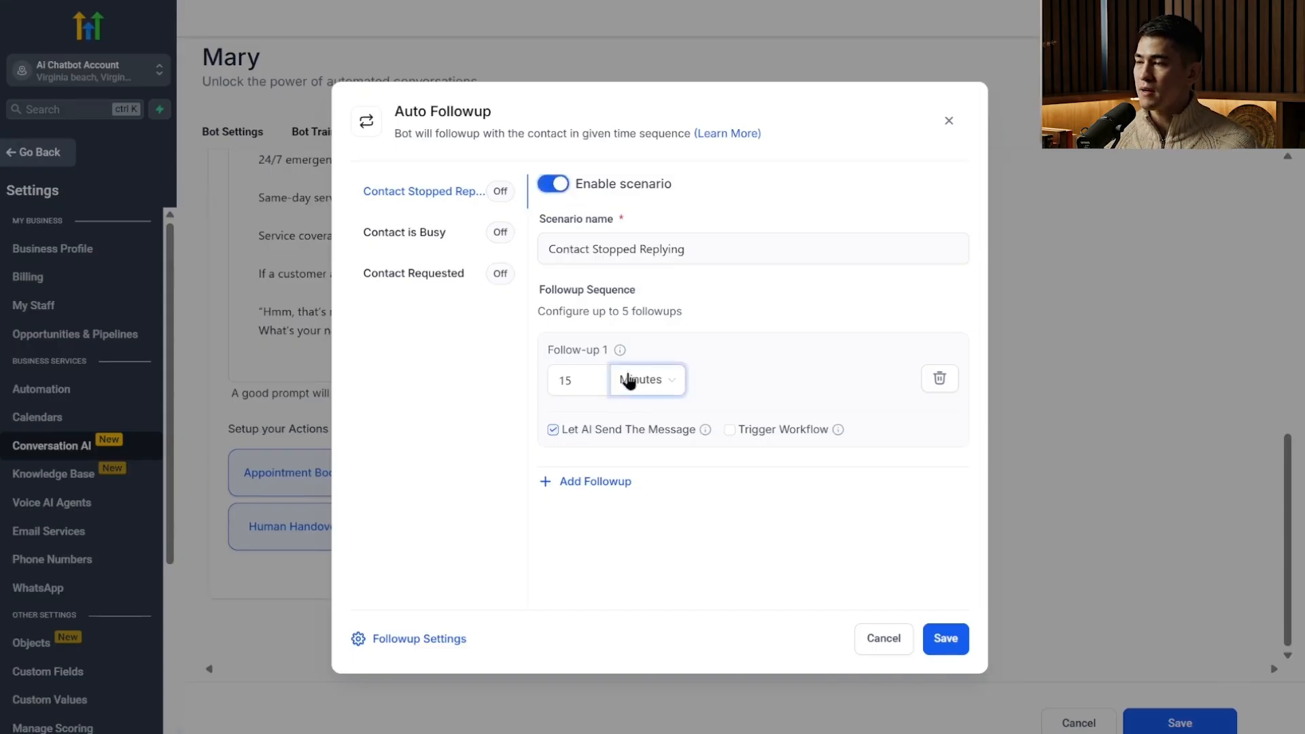
{"action": "left_click", "coordinate": [591, 382]}
{"action": "left_click_drag", "start_coordinate": [591, 382], "coordinate": [556, 386]}
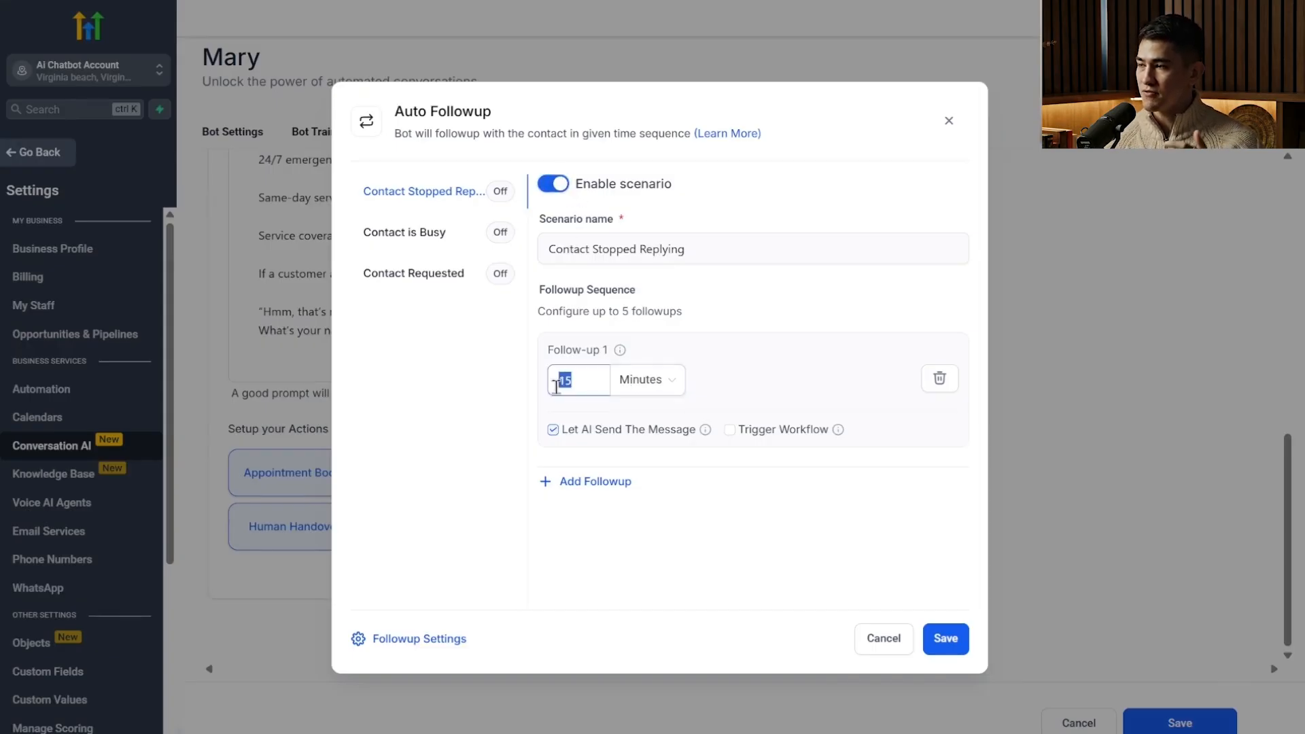
{"action": "left_click", "coordinate": [605, 384]}
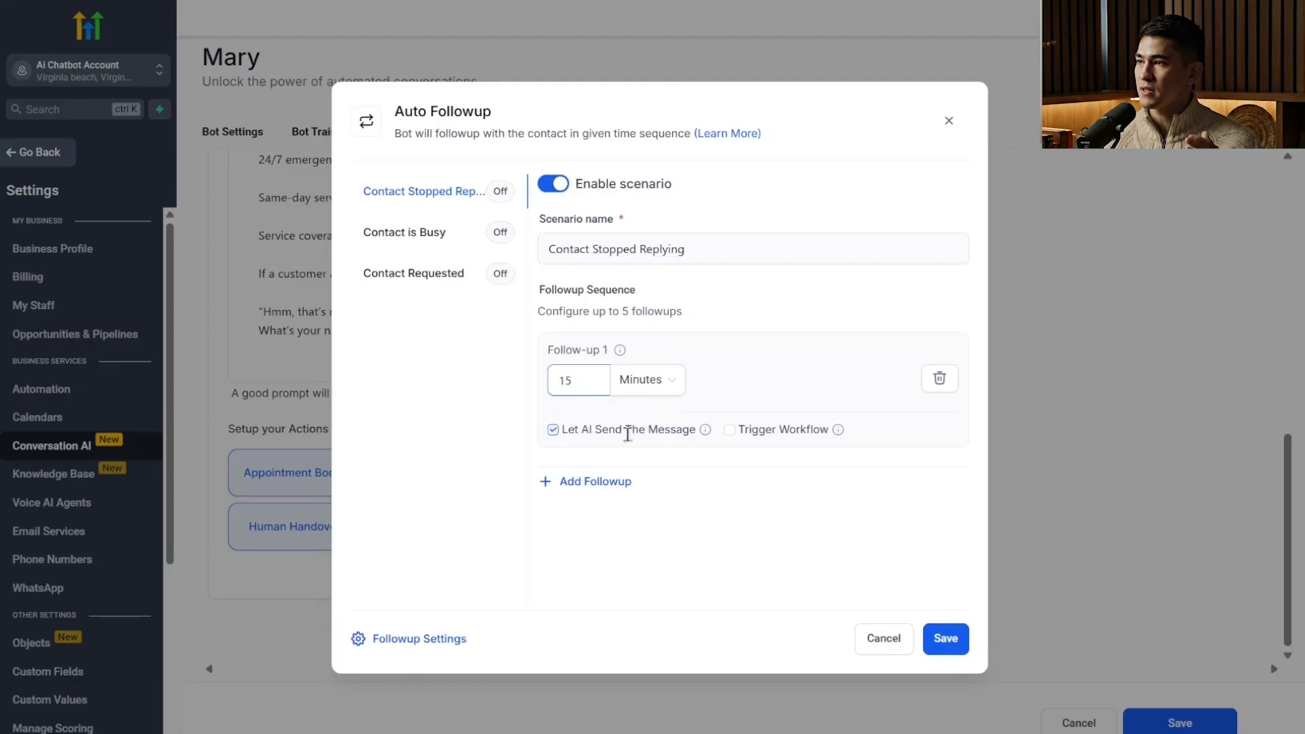
{"action": "left_click", "coordinate": [581, 434]}
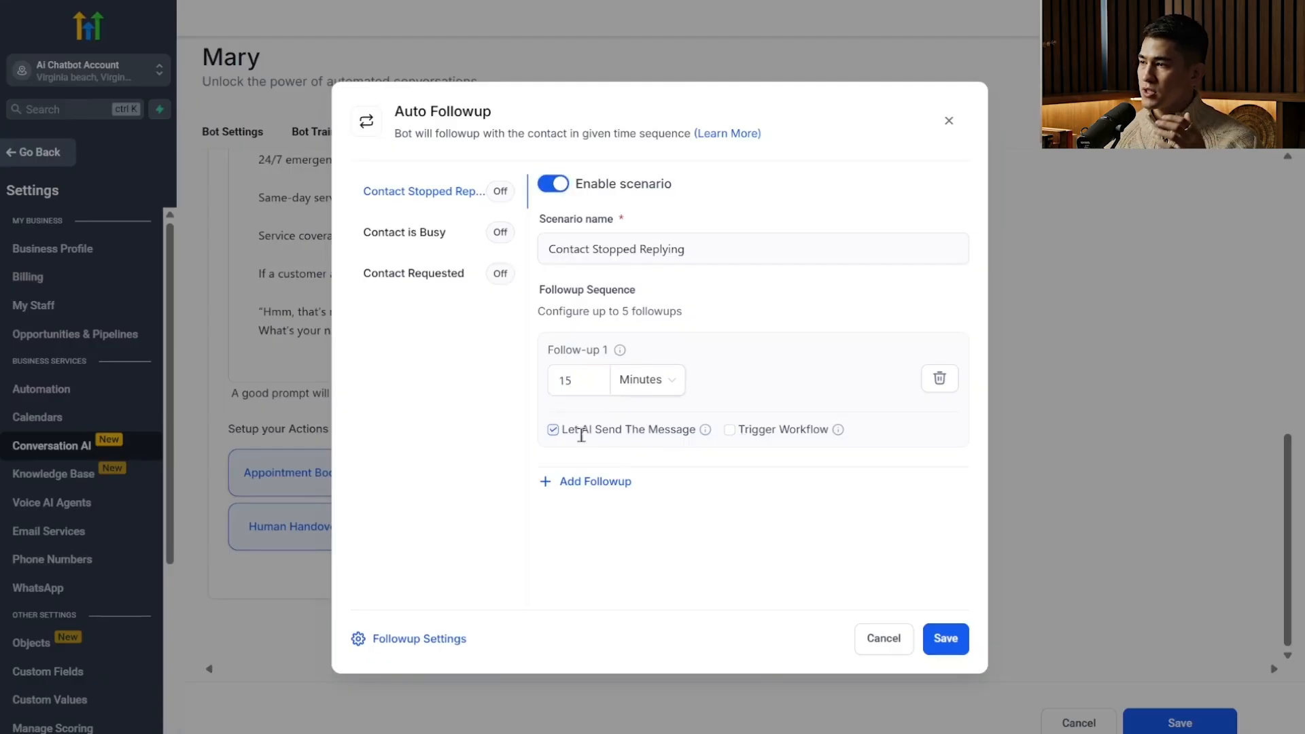
{"action": "left_click", "coordinate": [550, 431]}
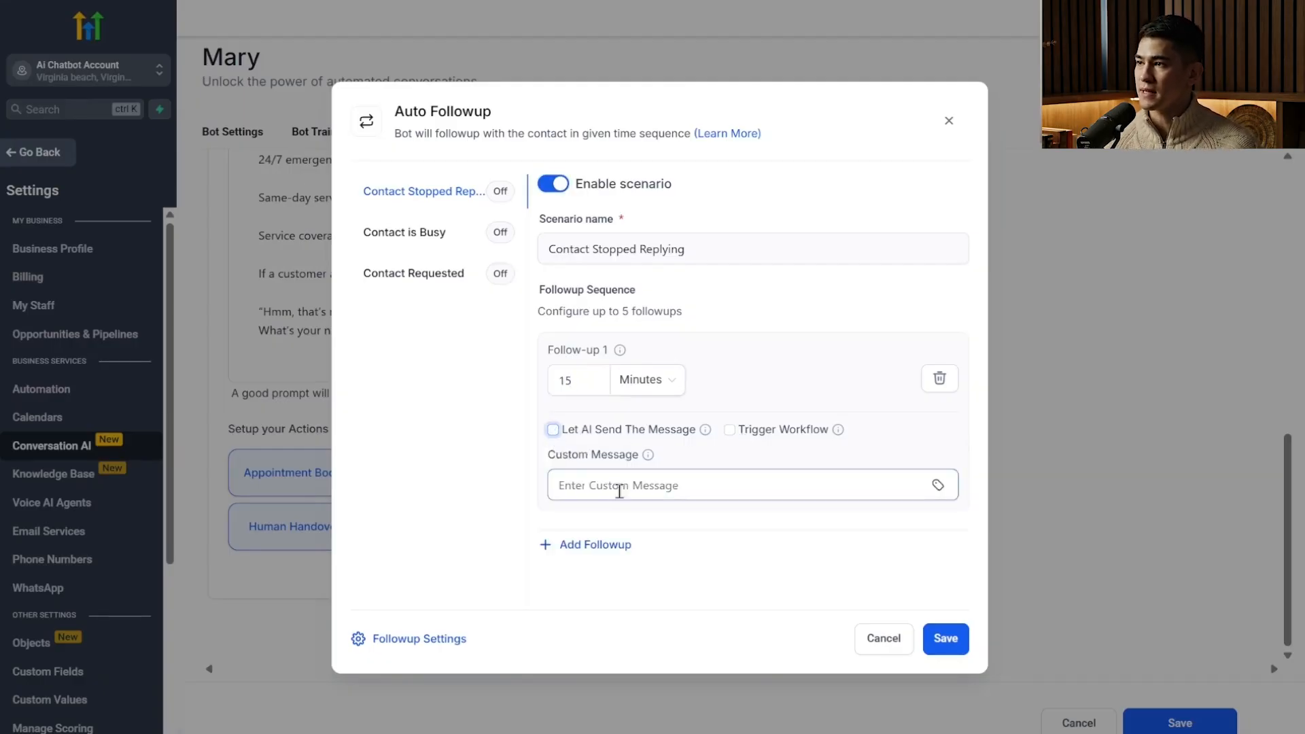
{"action": "left_click", "coordinate": [552, 430]}
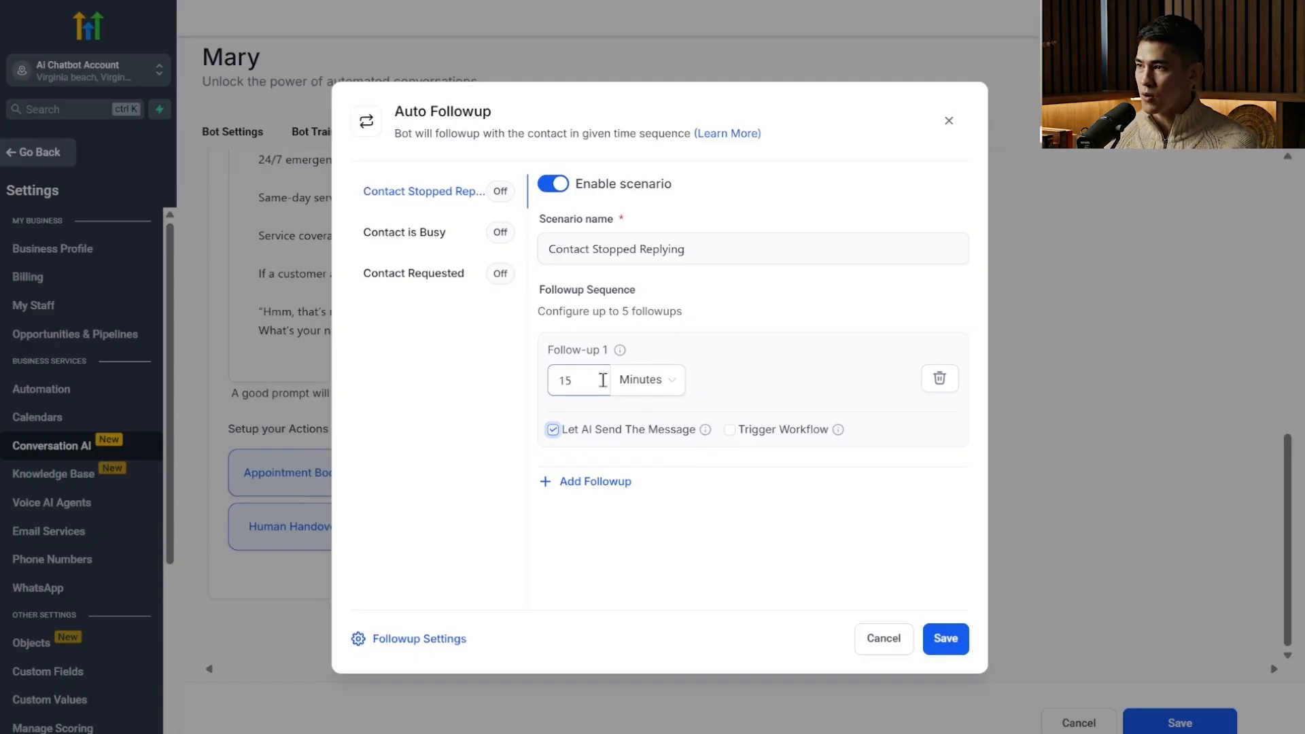
Add a second follow-up to the Contact Stopped Replying sequence with a delay of 5 hours.
{"action": "left_click", "coordinate": [604, 482]}
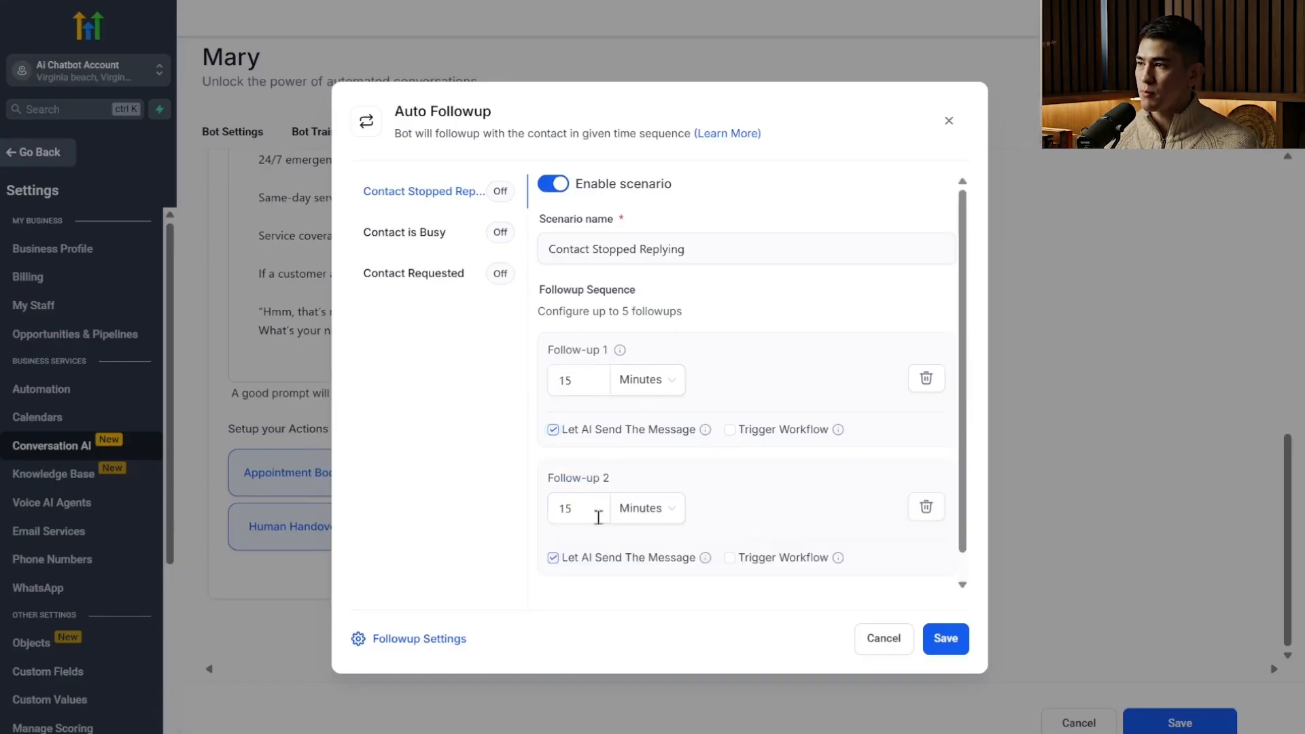
{"action": "left_click", "coordinate": [663, 517]}
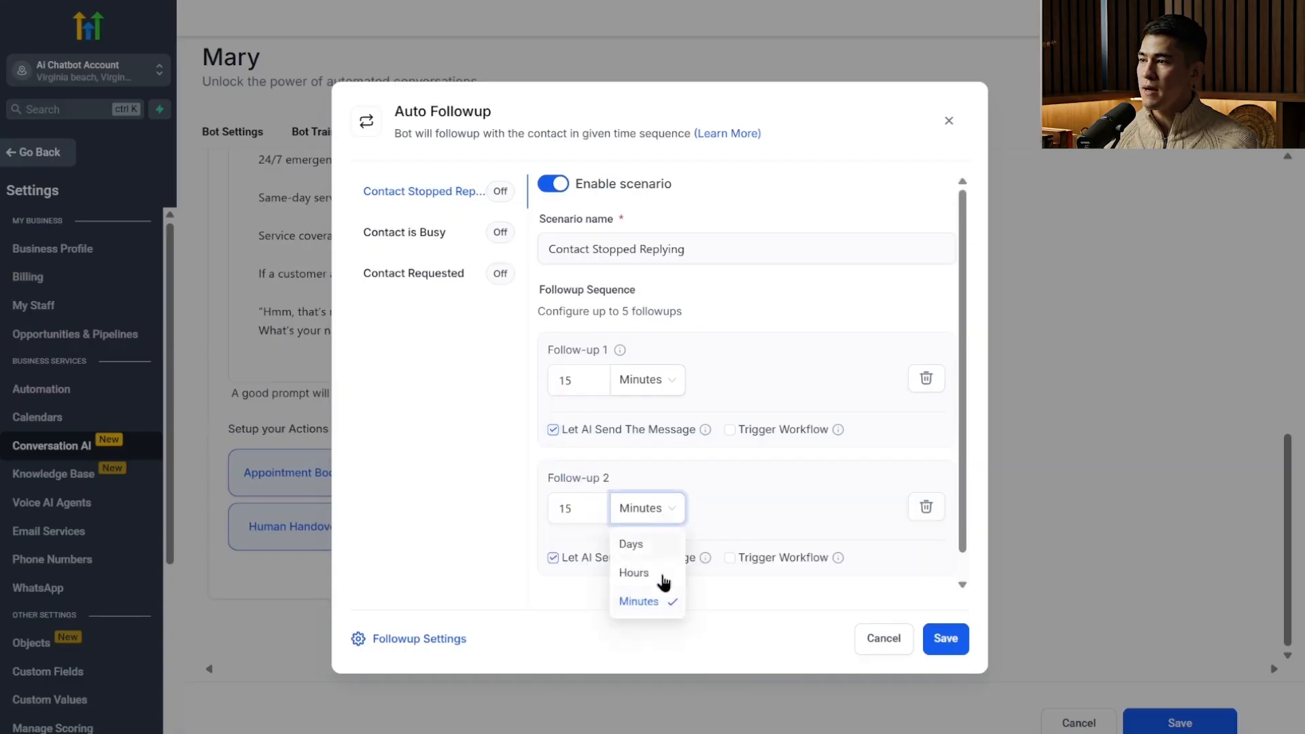
{"action": "left_click", "coordinate": [664, 573]}
{"action": "double_click", "coordinate": [564, 508]}
{"action": "type", "text": "5"}
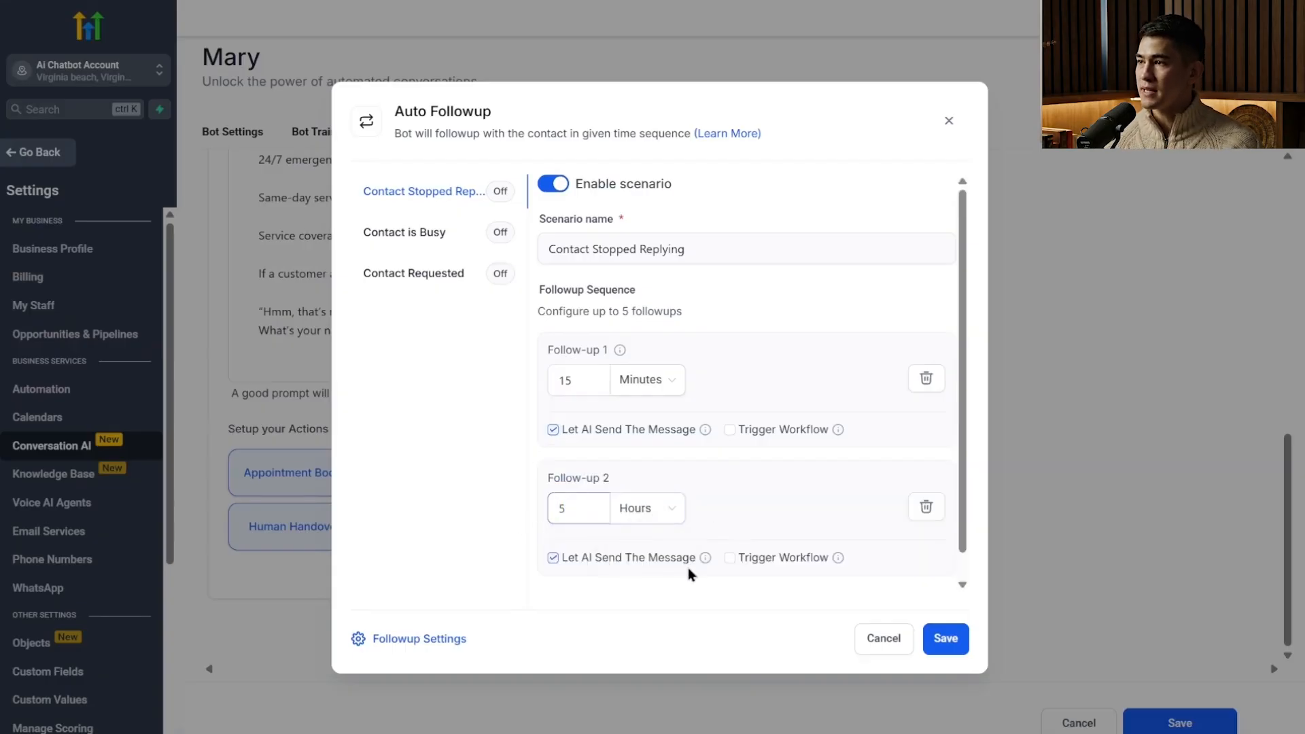
Add a third follow-up to the Contact Stopped Replying sequence and set its delay unit to days.
{"action": "scroll", "coordinate": [808, 548], "scroll_direction": "down", "scroll_amount": 2}
{"action": "left_click", "coordinate": [595, 582]}
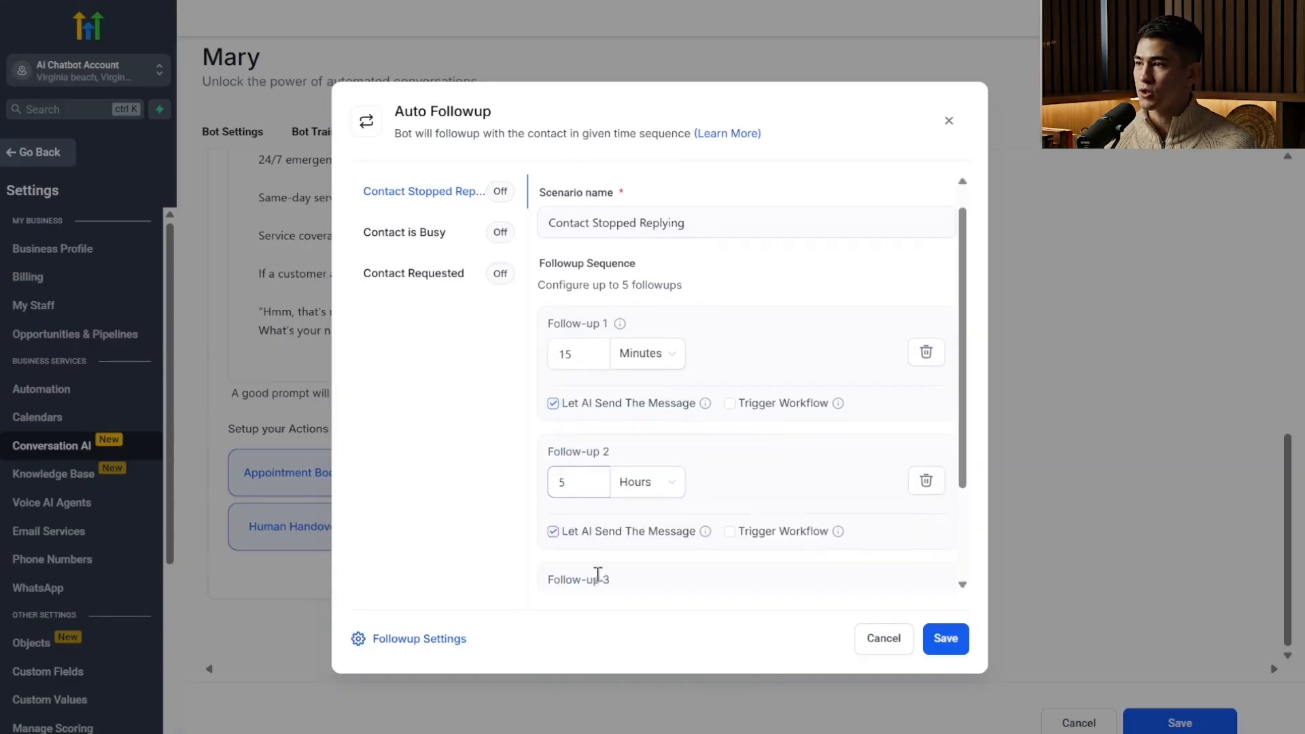
{"action": "scroll", "coordinate": [636, 581], "scroll_direction": "down", "scroll_amount": 3}
{"action": "left_click", "coordinate": [672, 483]}
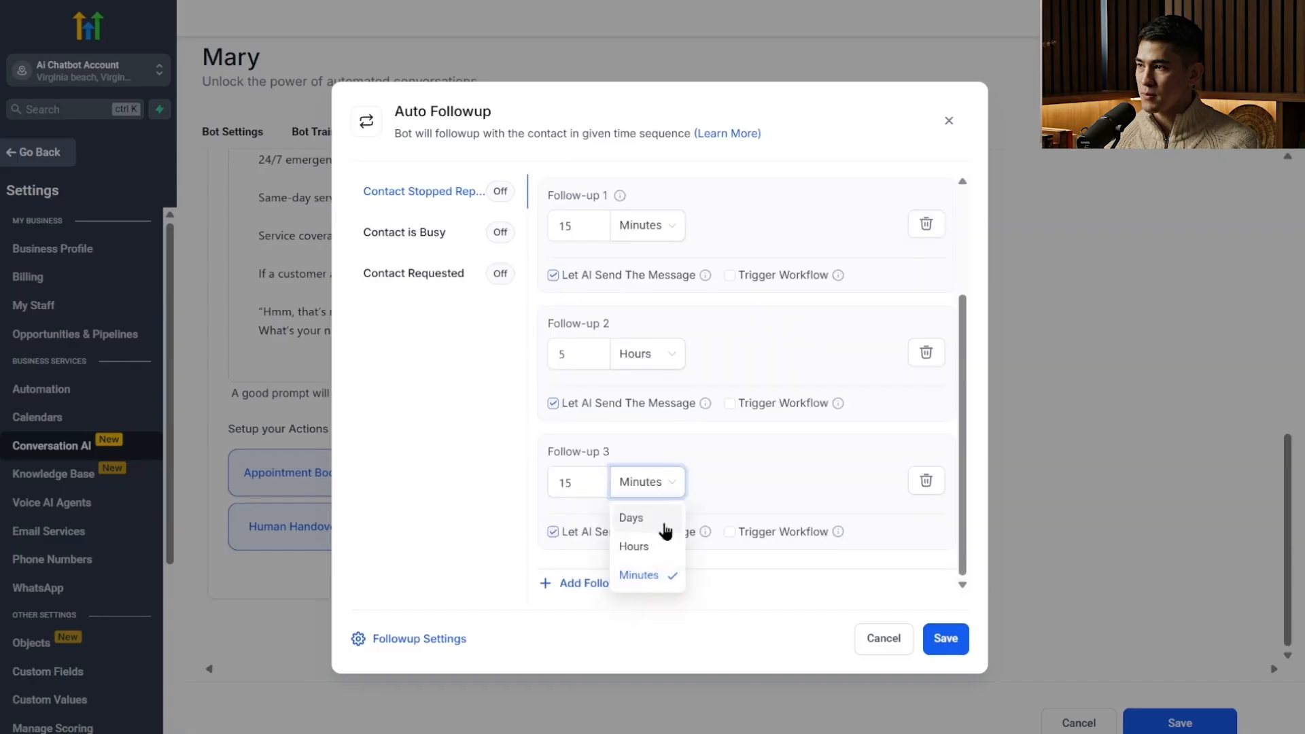
{"action": "left_click", "coordinate": [659, 518]}
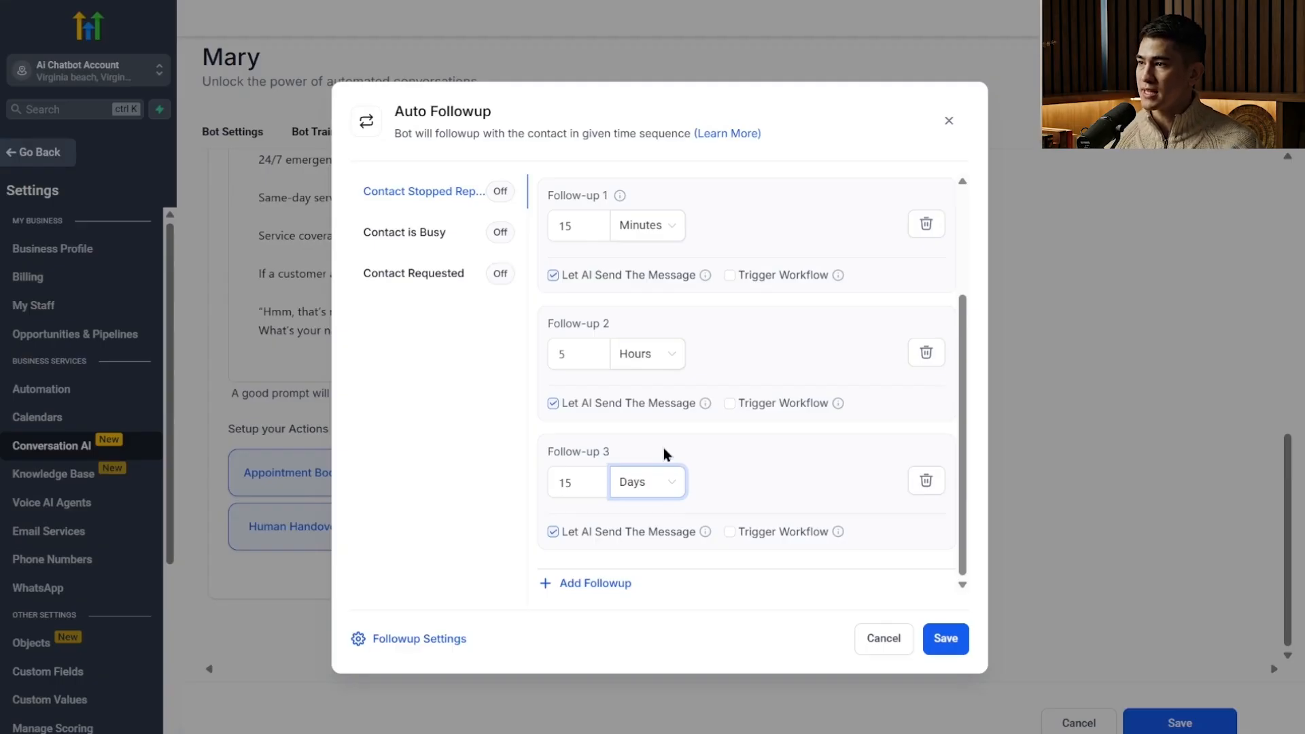
{"action": "scroll", "coordinate": [664, 447], "scroll_direction": "up", "scroll_amount": 3}
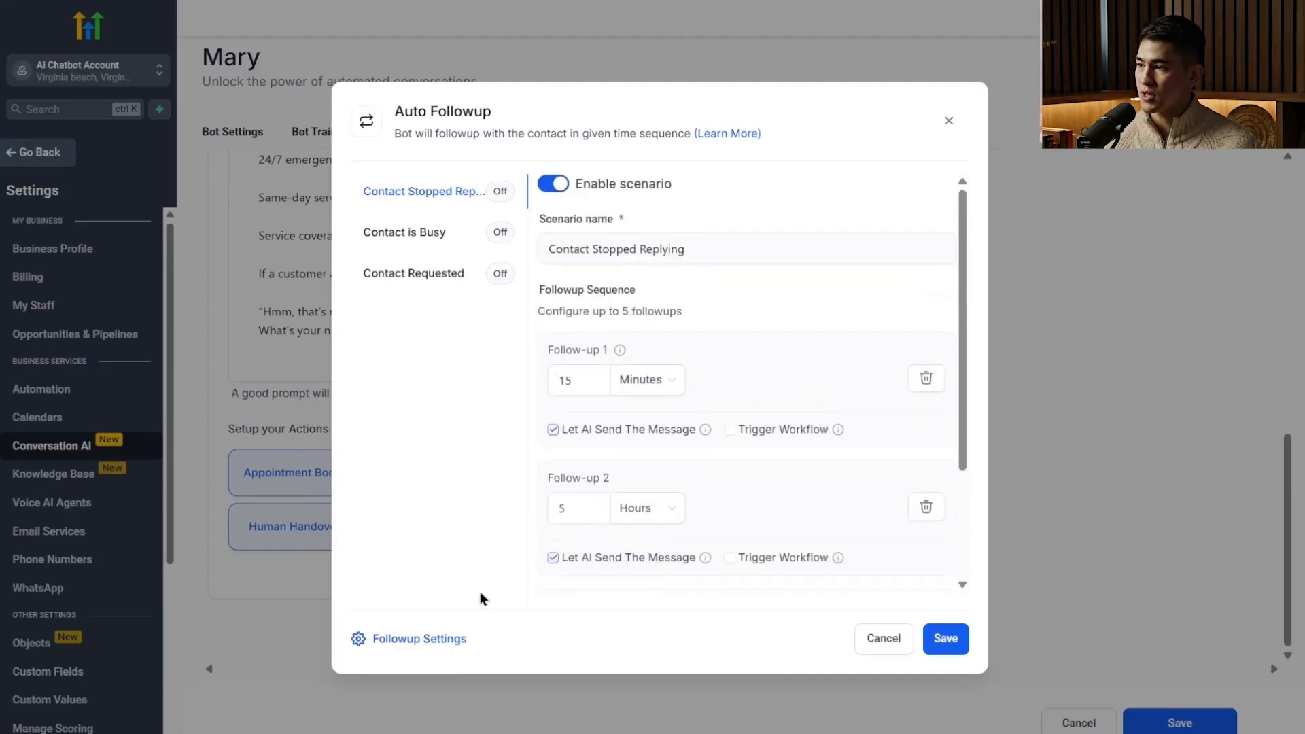
Check the working-hours and Dynamic Channel Switching options in the Auto Followup settings, leaving both off.
{"action": "left_click", "coordinate": [440, 646]}
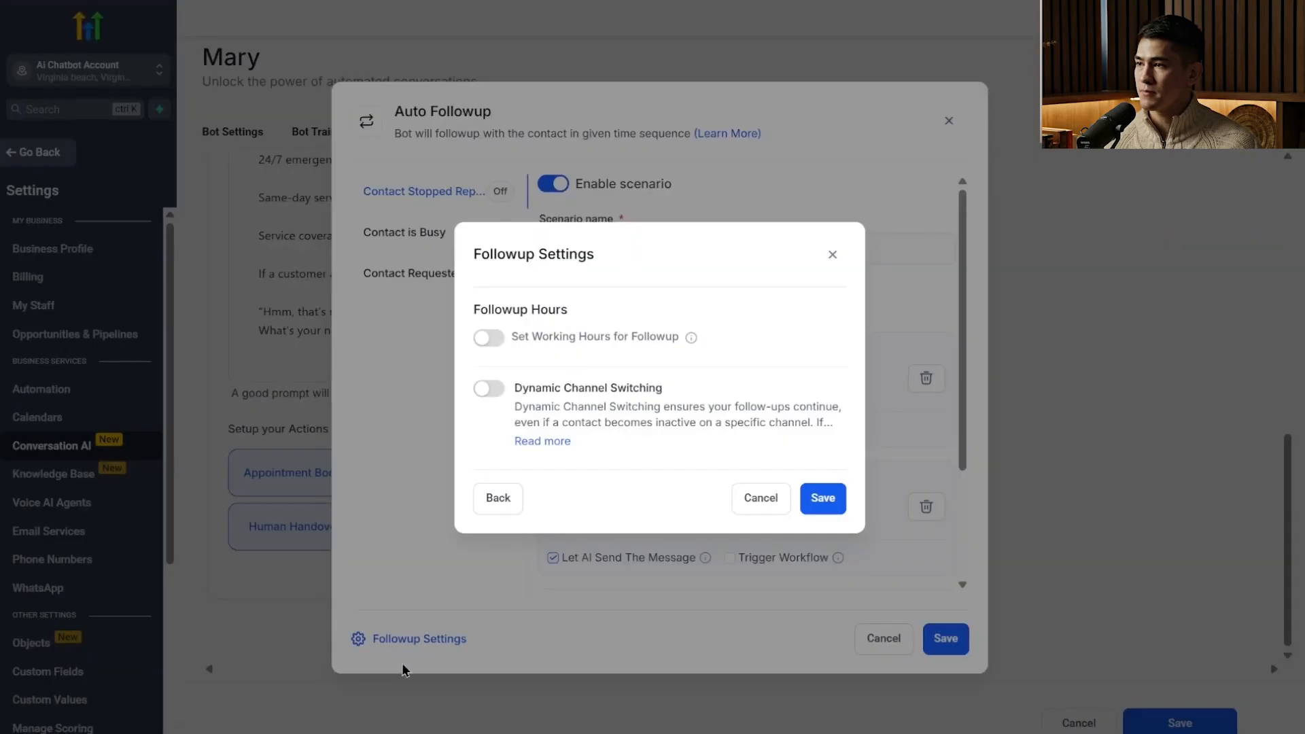
{"action": "left_click", "coordinate": [483, 342]}
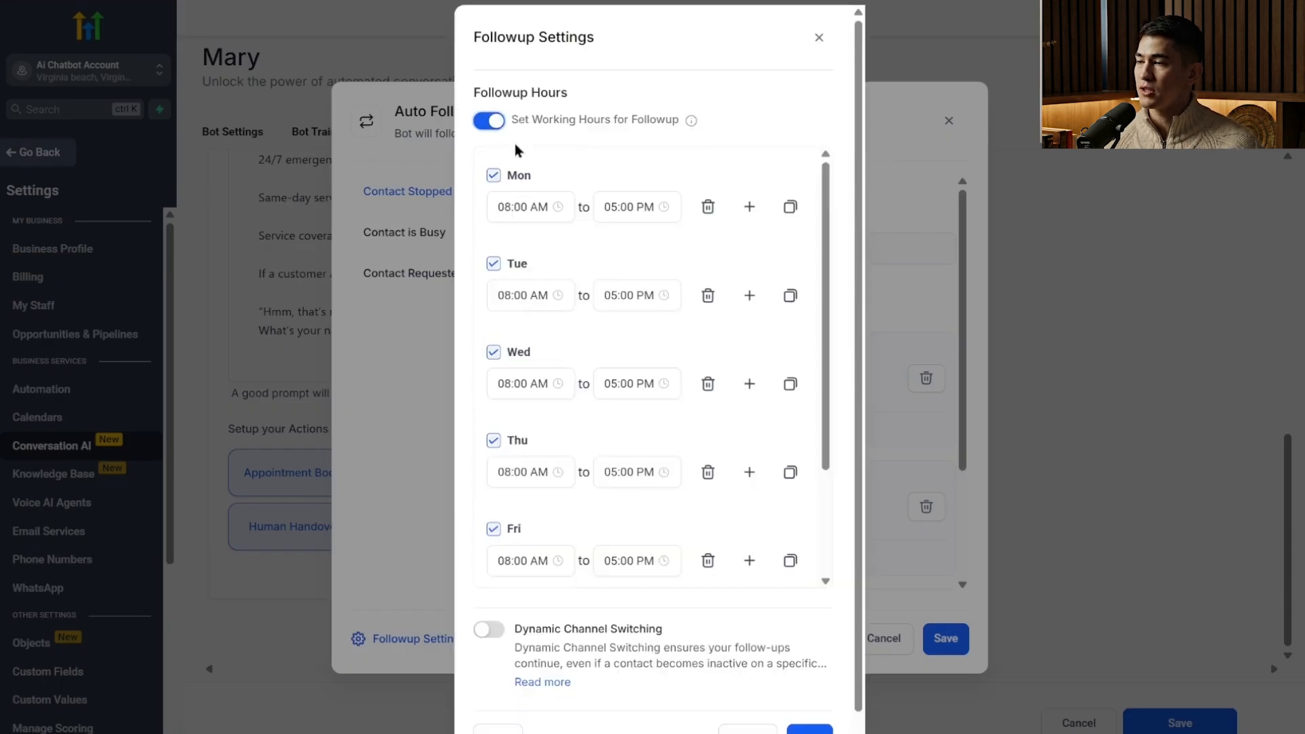
{"action": "left_click", "coordinate": [488, 121]}
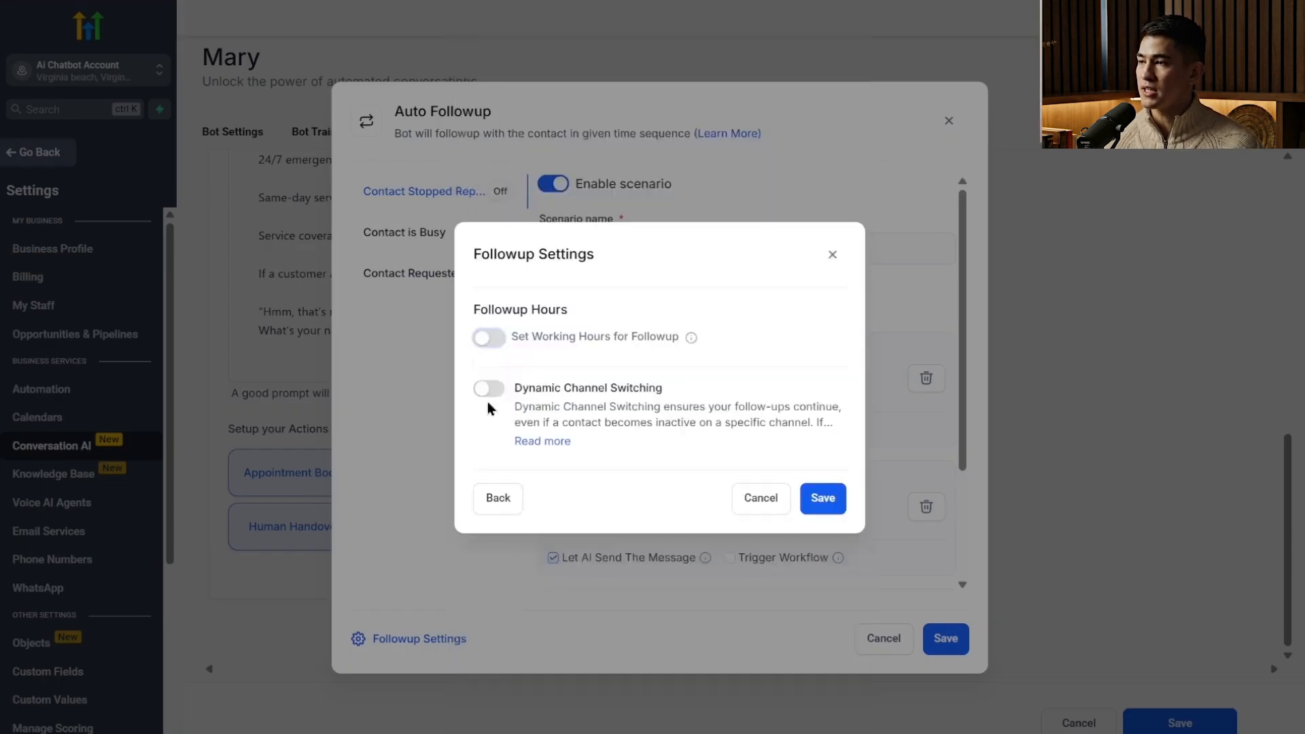
{"action": "left_click_drag", "start_coordinate": [628, 406], "coordinate": [724, 423]}
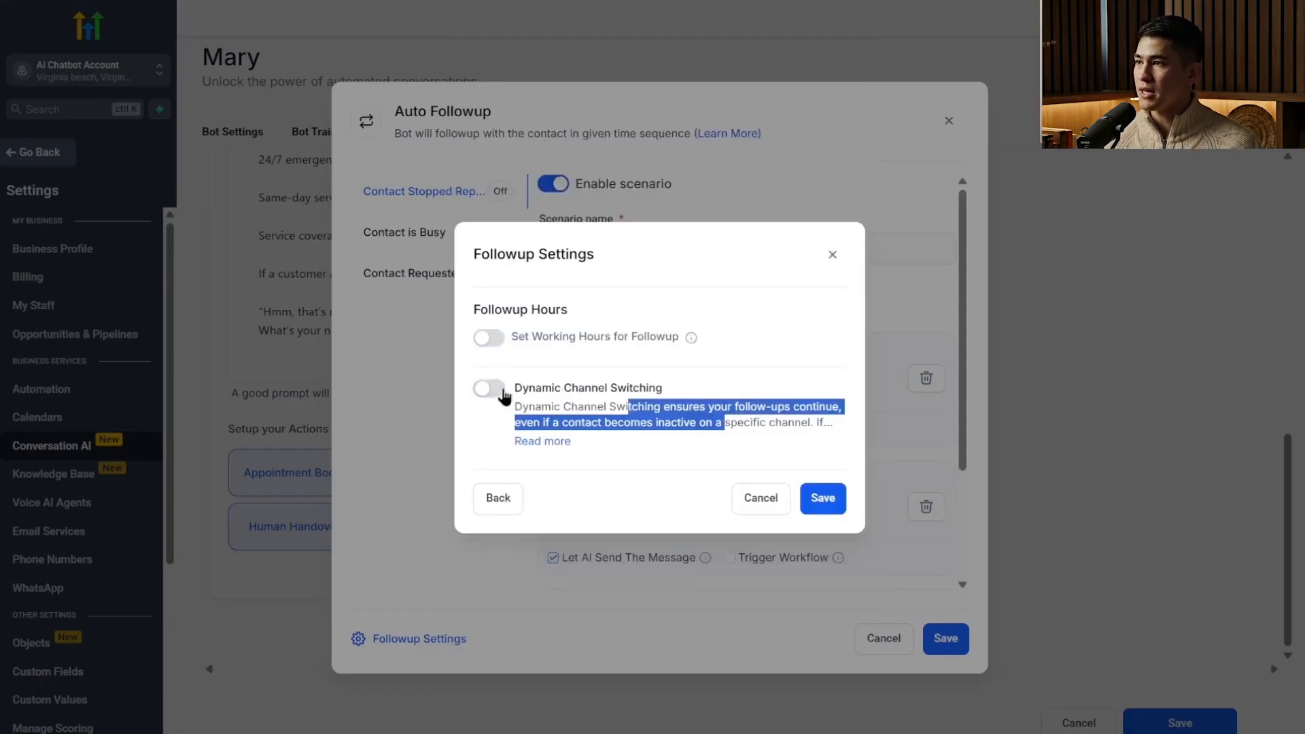
{"action": "left_click", "coordinate": [488, 390]}
{"action": "left_click", "coordinate": [485, 391]}
{"action": "left_click", "coordinate": [548, 443]}
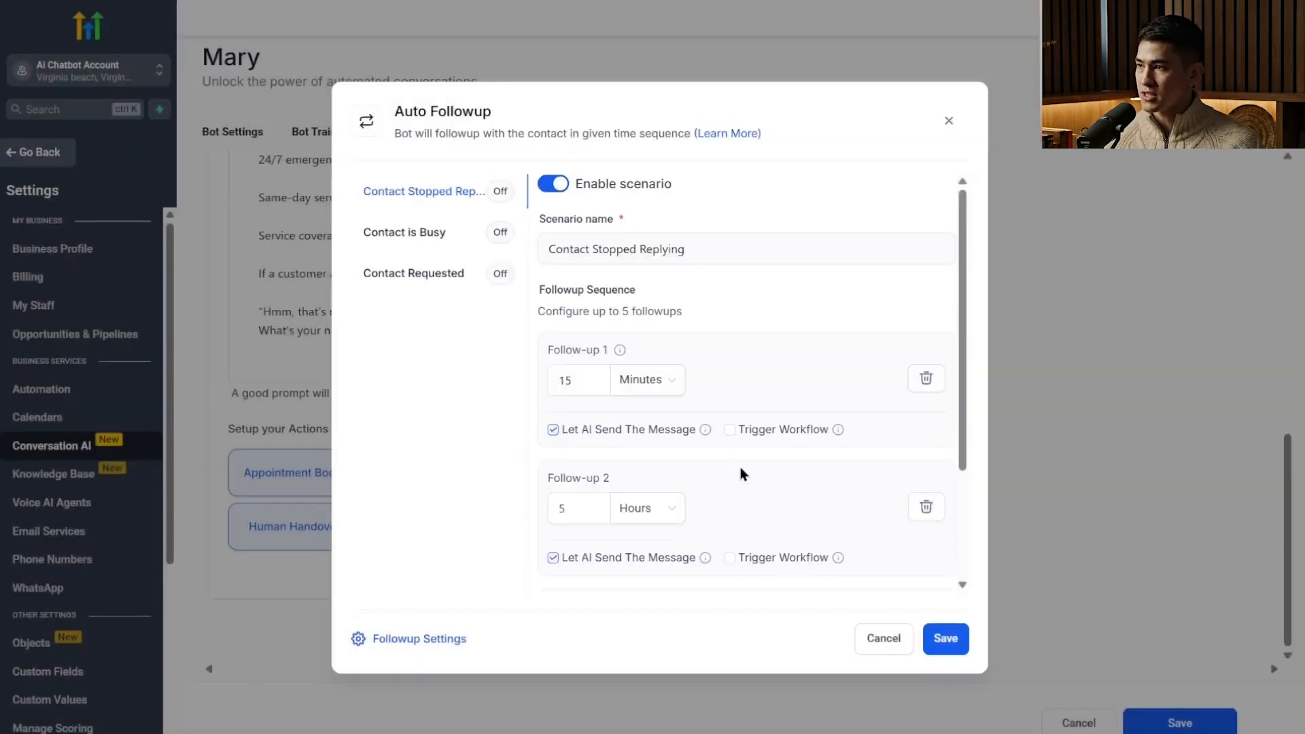
Close the Auto Followup setup without saving it and save the bot.
{"action": "scroll", "coordinate": [741, 472], "scroll_direction": "down", "scroll_amount": 3}
{"action": "scroll", "coordinate": [766, 480], "scroll_direction": "up", "scroll_amount": 3}
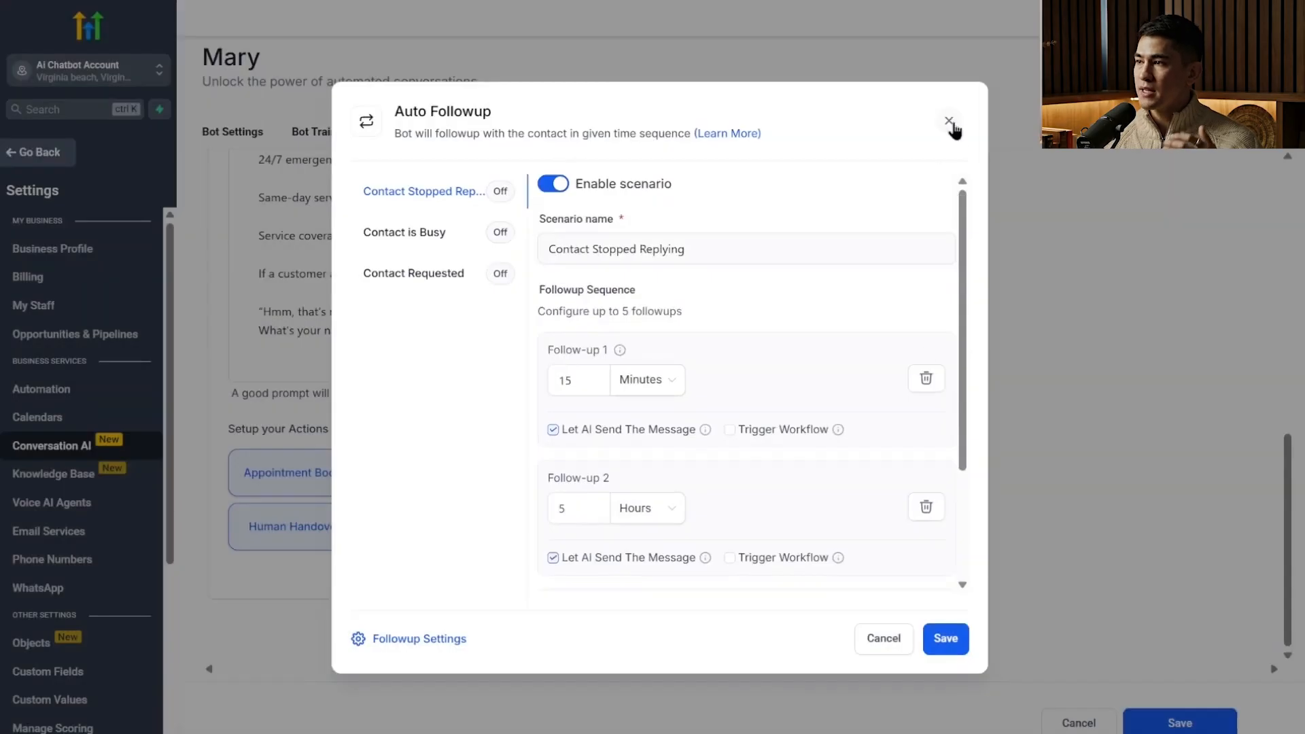
{"action": "left_click", "coordinate": [949, 121]}
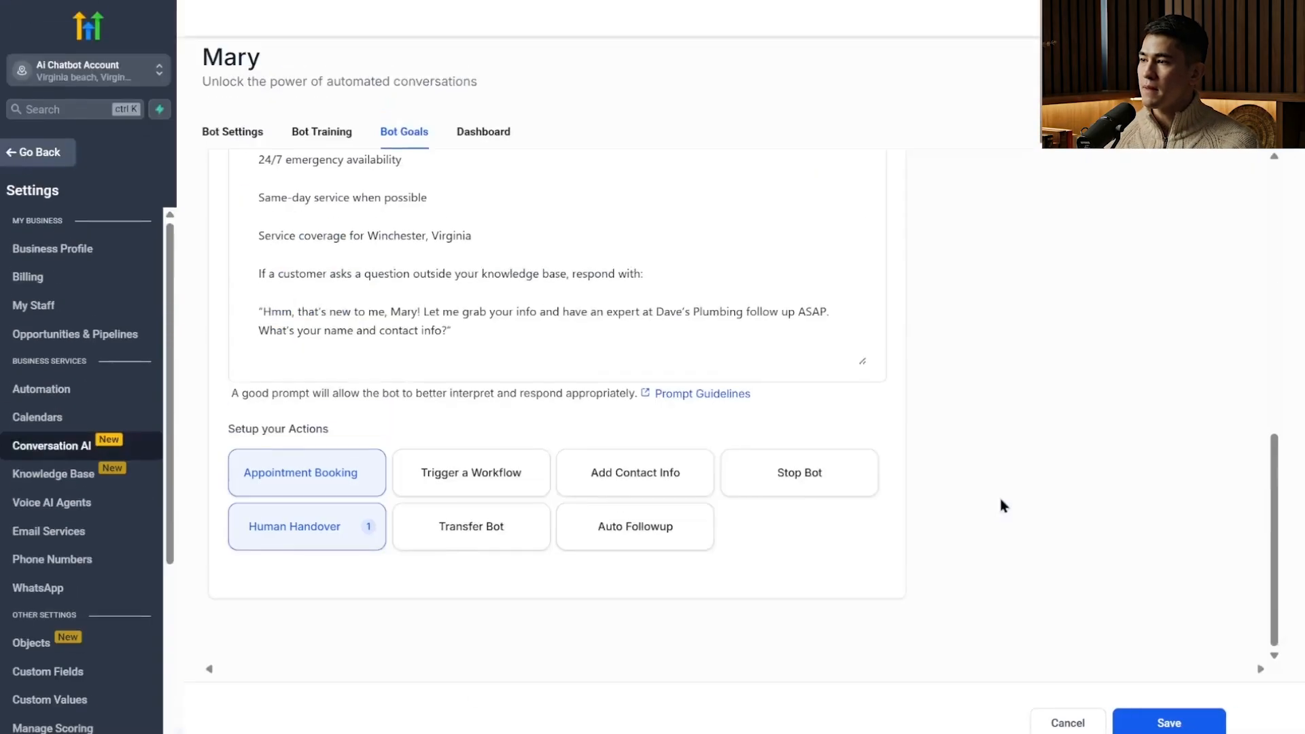
{"action": "left_click", "coordinate": [1166, 719]}
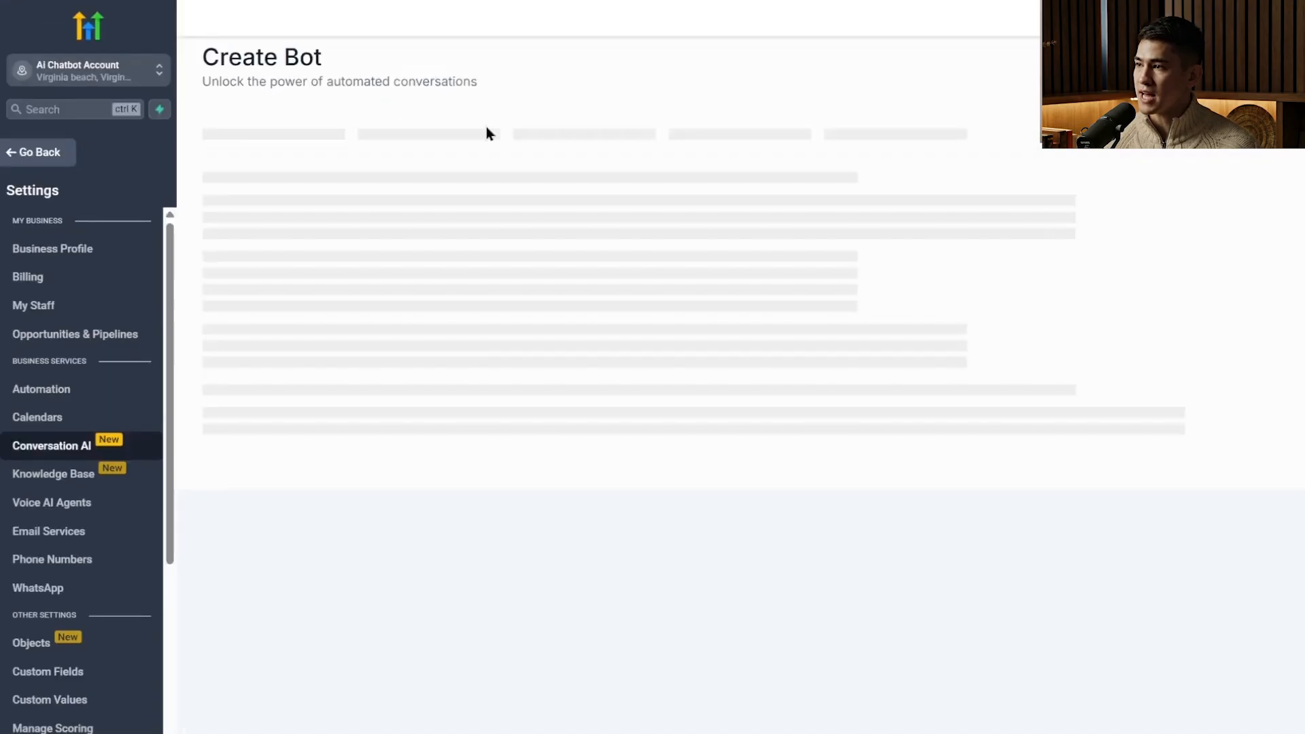
Look over the bot's dashboard and its bot settings, and return to the list of Conversation AI agents.
{"action": "left_click", "coordinate": [485, 129]}
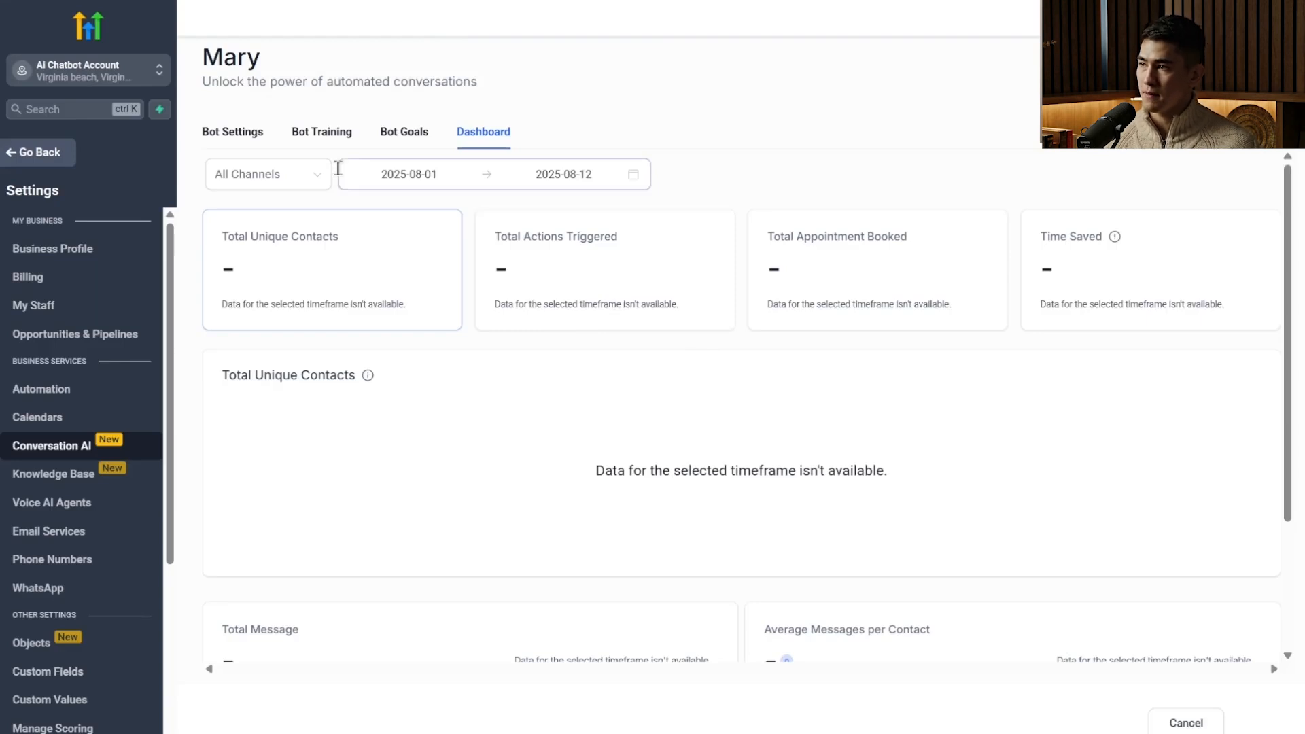
{"action": "left_click", "coordinate": [79, 452]}
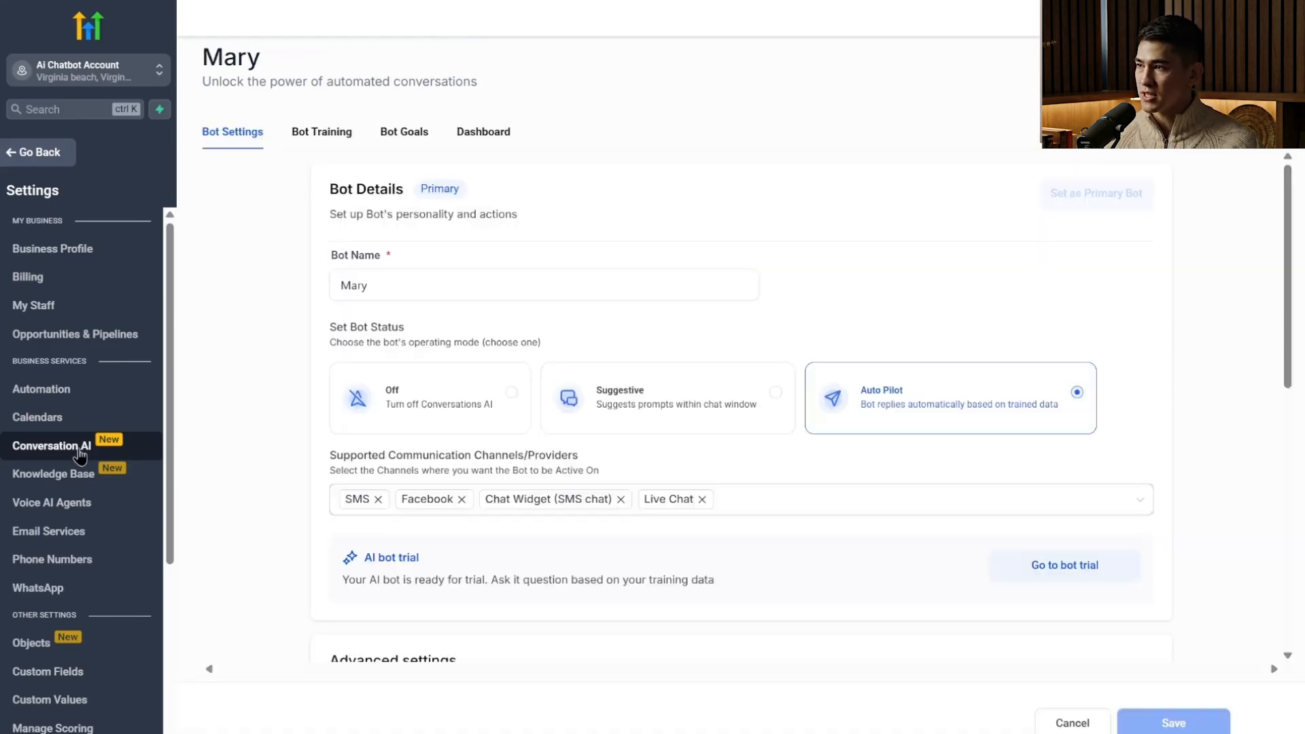
{"action": "scroll", "coordinate": [337, 250], "scroll_direction": "down", "scroll_amount": 10}
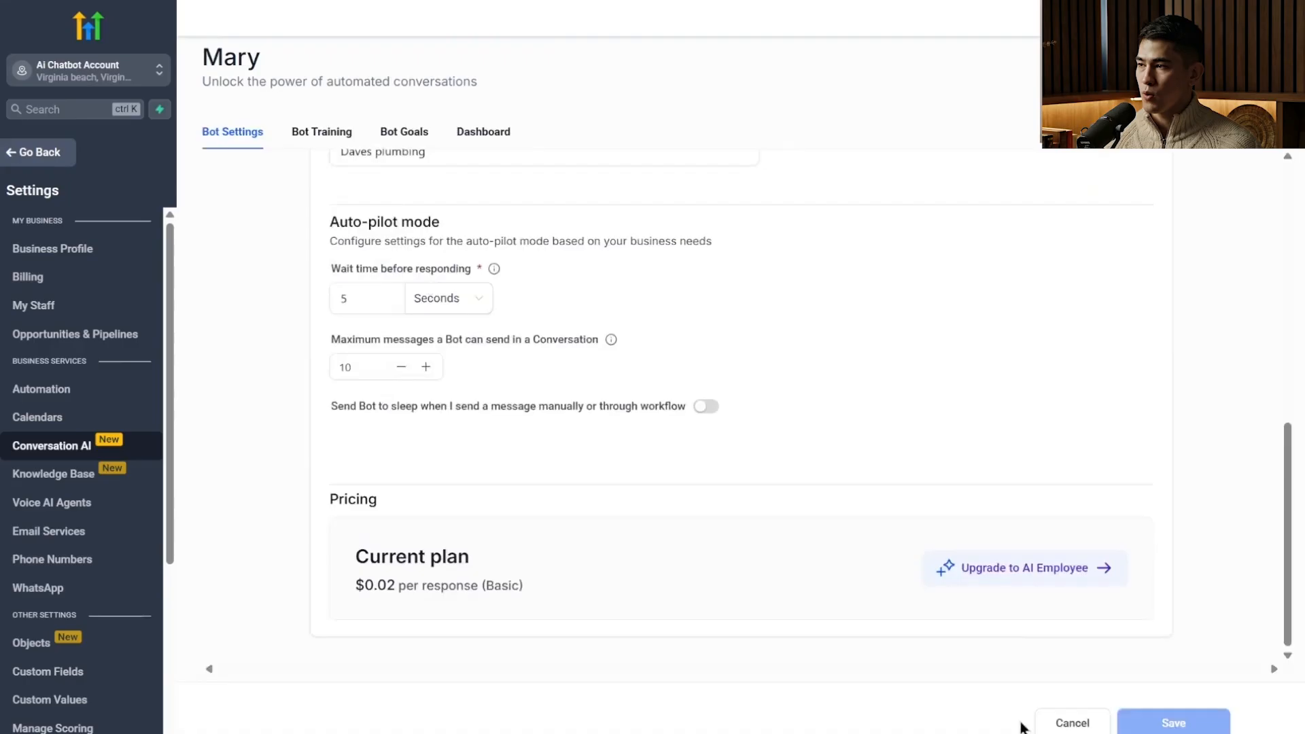
{"action": "left_click", "coordinate": [1081, 725]}
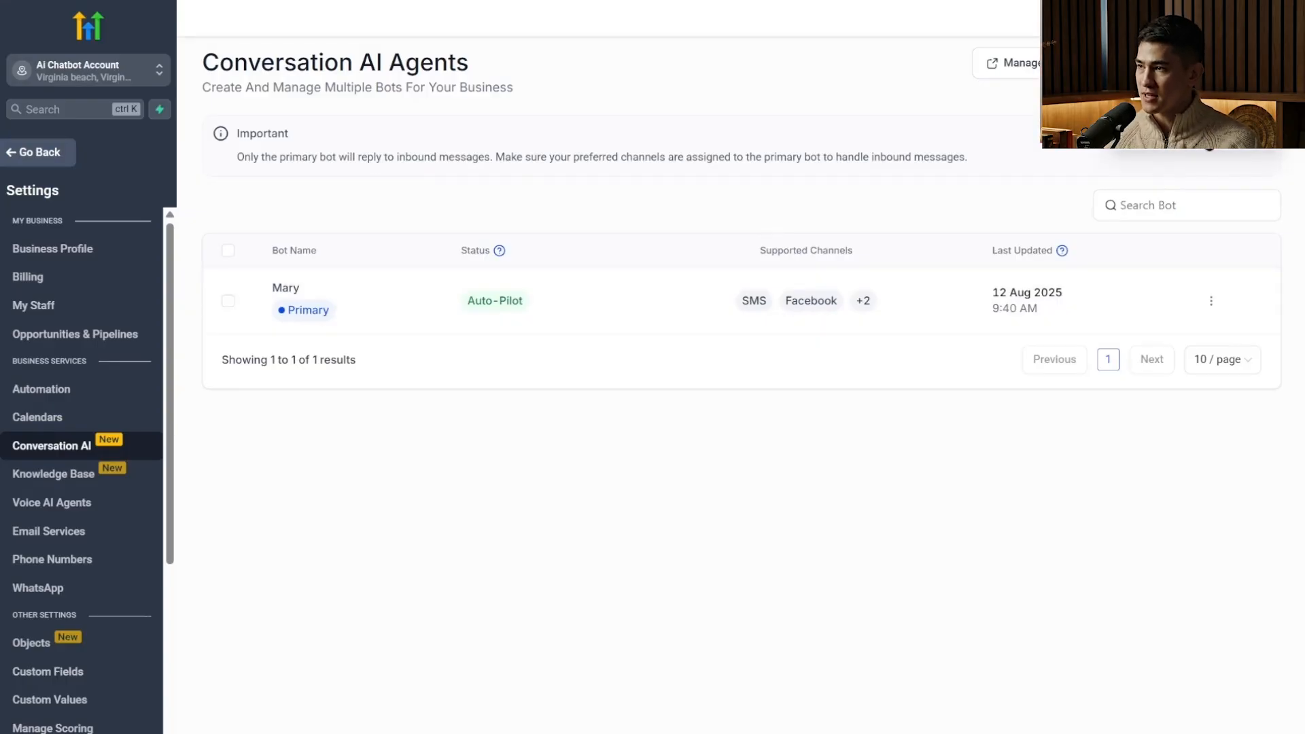
Start a new bot through the guided form setup, using the Appointment booking type.
{"action": "left_click", "coordinate": [1208, 145]}
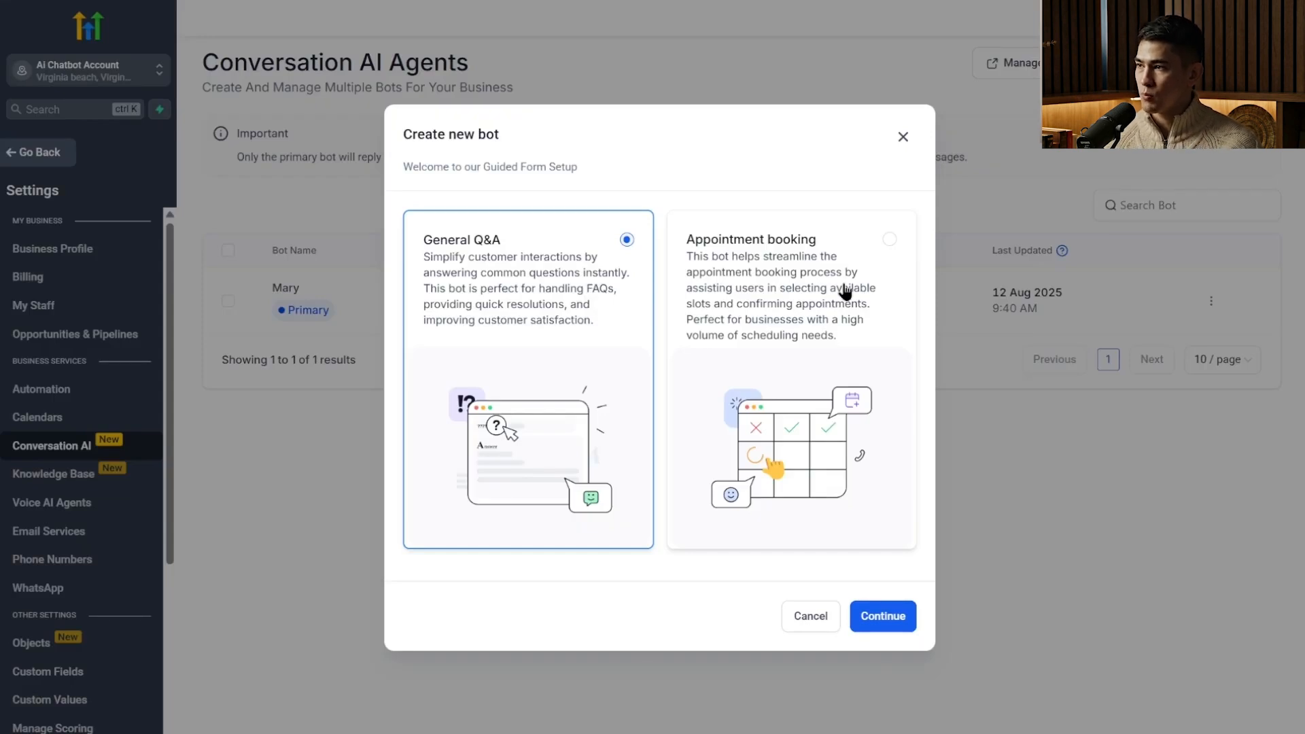
{"action": "left_click", "coordinate": [792, 292]}
{"action": "left_click", "coordinate": [883, 623]}
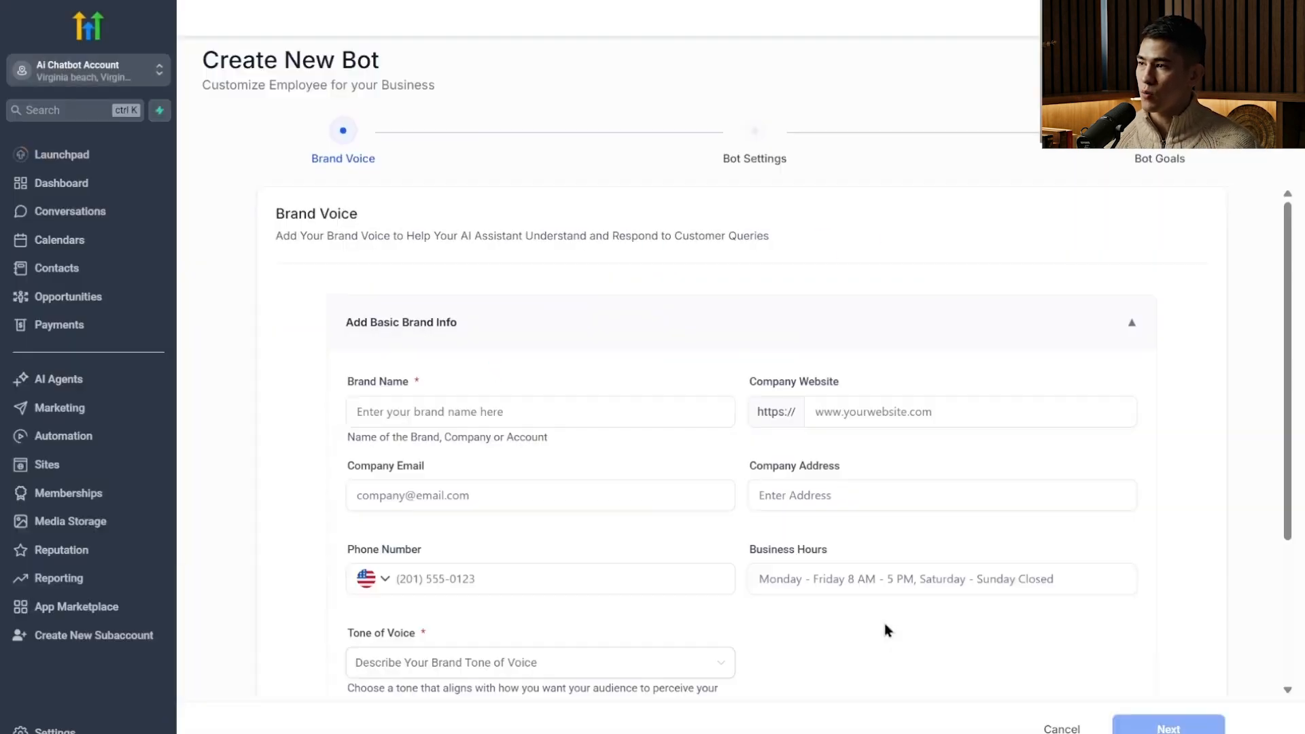
Enter Daves Plumbing as the brand name, leaving the company website and address blank.
{"action": "left_click", "coordinate": [891, 415]}
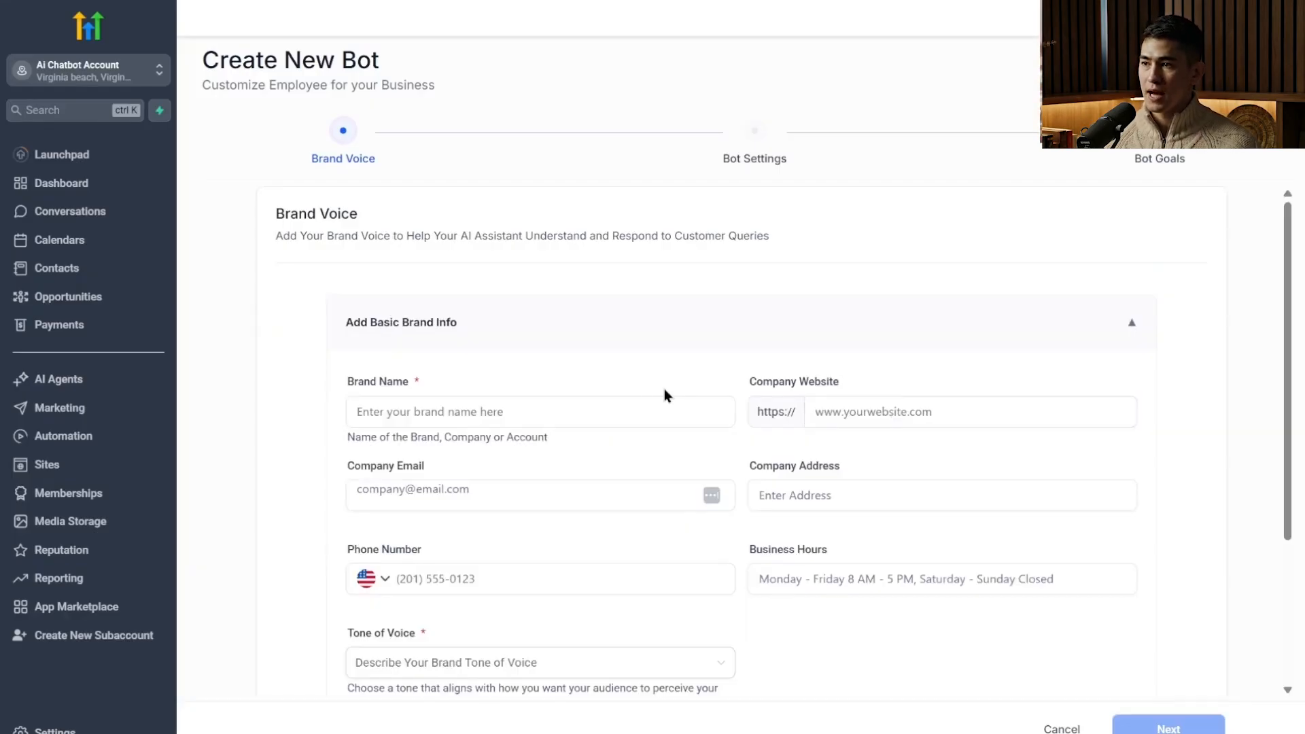
{"action": "left_click", "coordinate": [637, 408]}
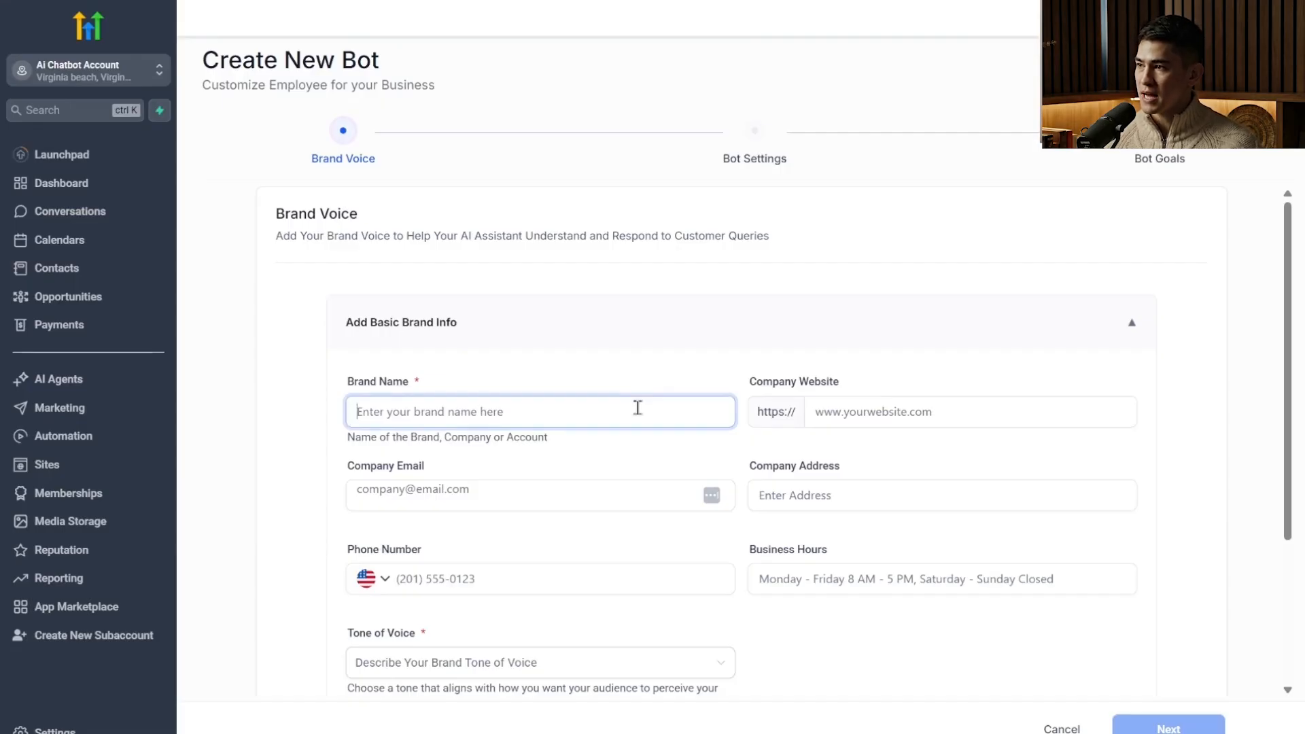
{"action": "type", "text": "Daves Plumbing"}
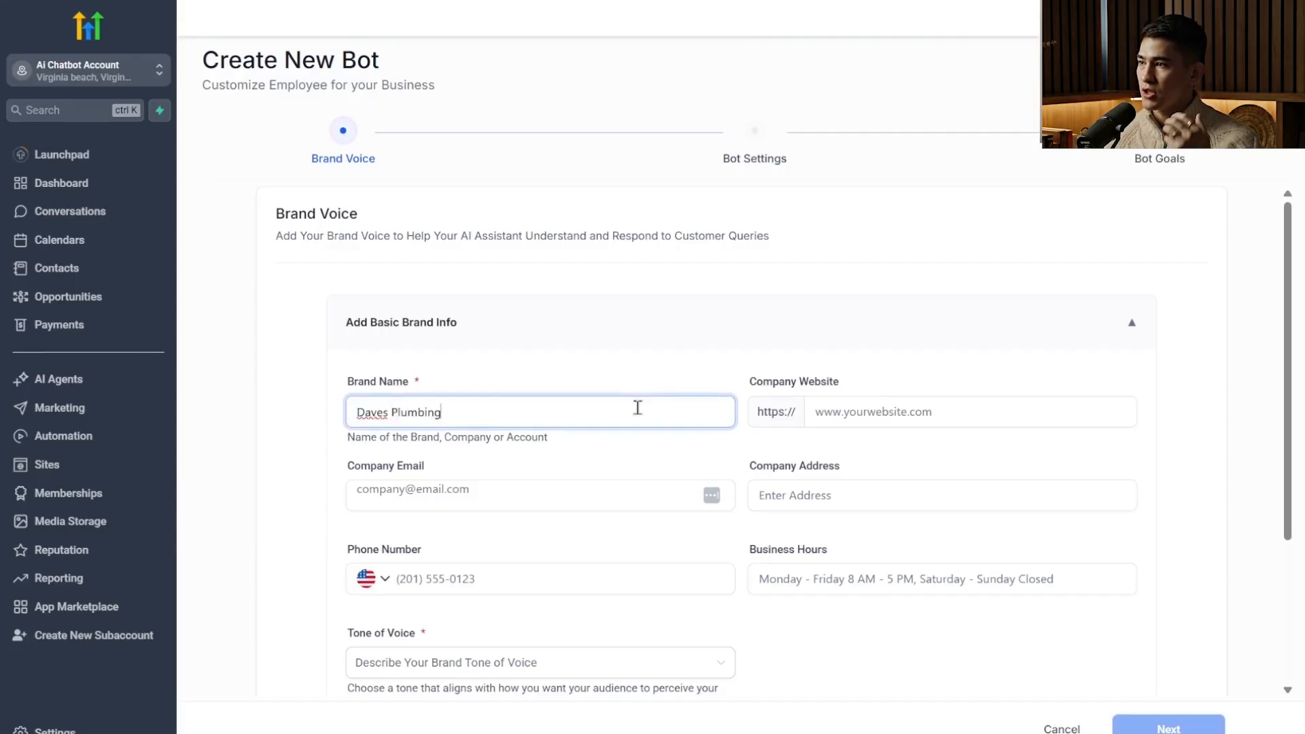
{"action": "left_click", "coordinate": [874, 412]}
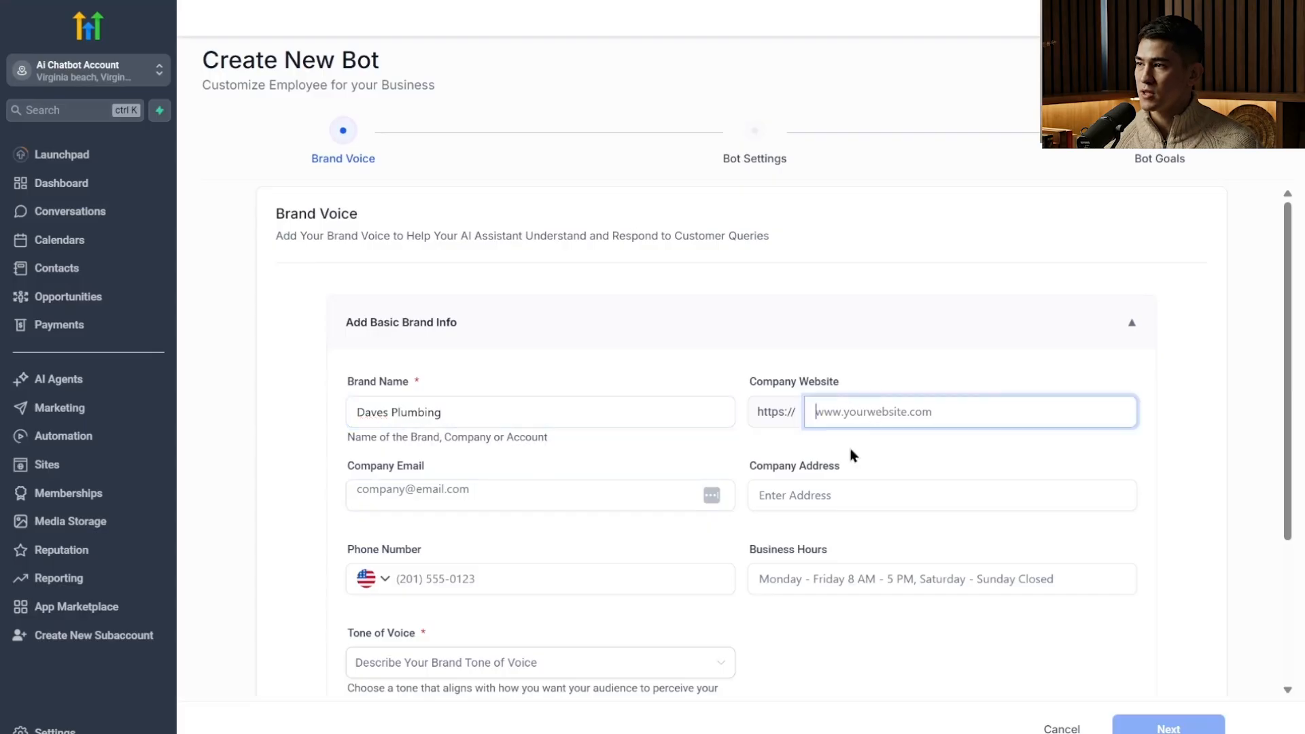
{"action": "left_click", "coordinate": [848, 483]}
Set the brand's tone of voice to Friendly, save the Daves Plumbing brand voice and continue with it to the bot settings.
{"action": "scroll", "coordinate": [714, 651], "scroll_direction": "down", "scroll_amount": 2}
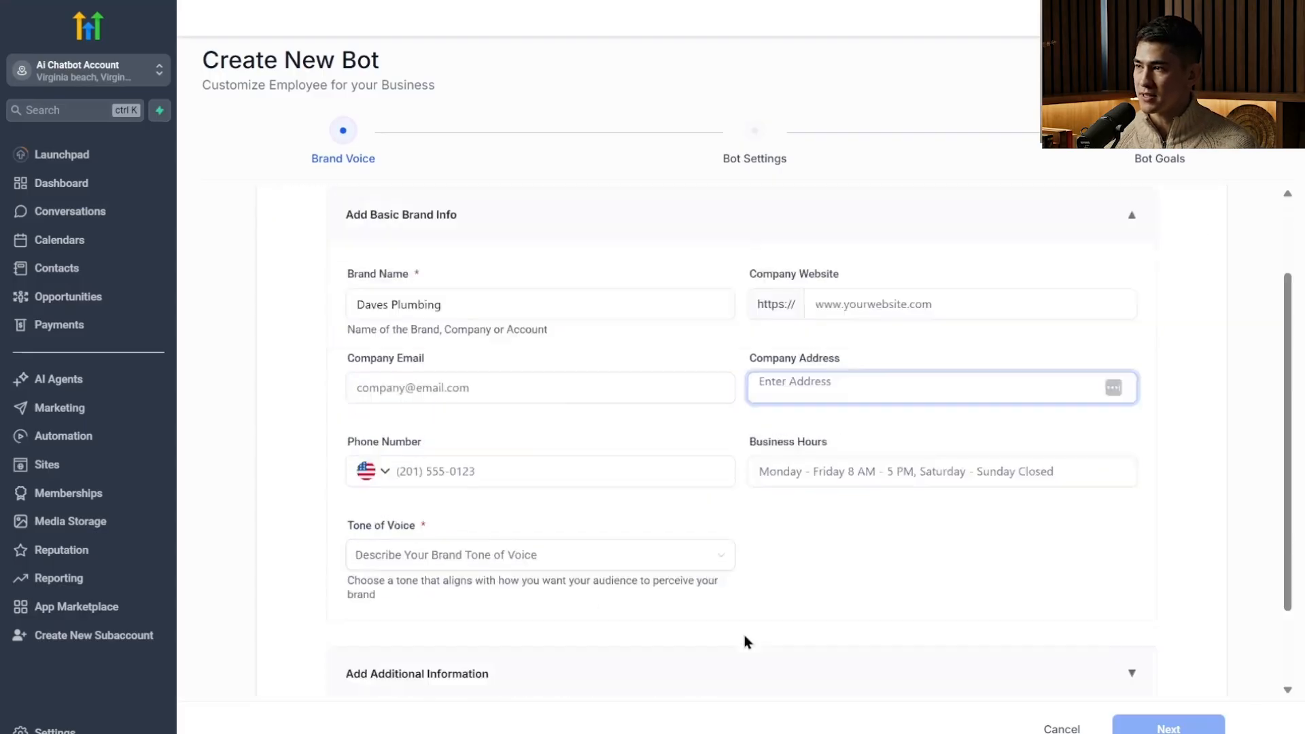
{"action": "scroll", "coordinate": [747, 643], "scroll_direction": "down", "scroll_amount": 2}
{"action": "left_click", "coordinate": [670, 451]}
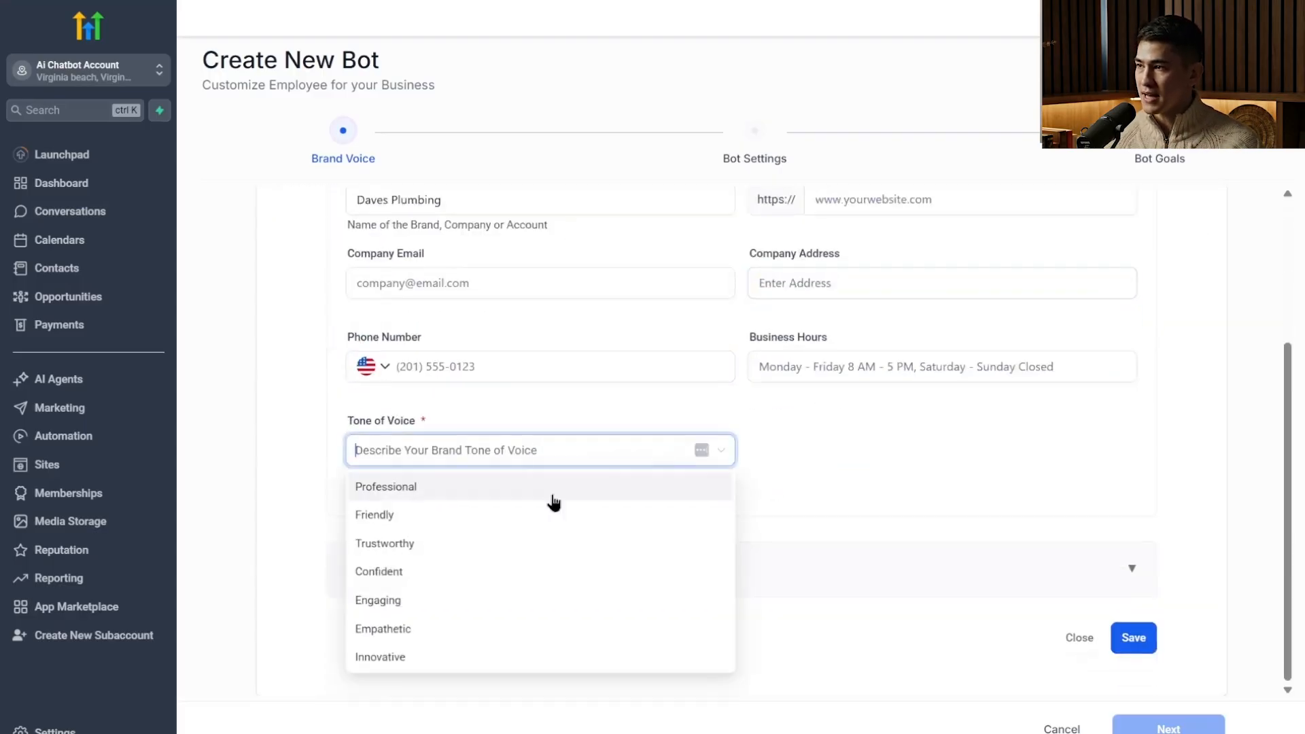
{"action": "left_click", "coordinate": [543, 528]}
{"action": "left_click", "coordinate": [1132, 637]}
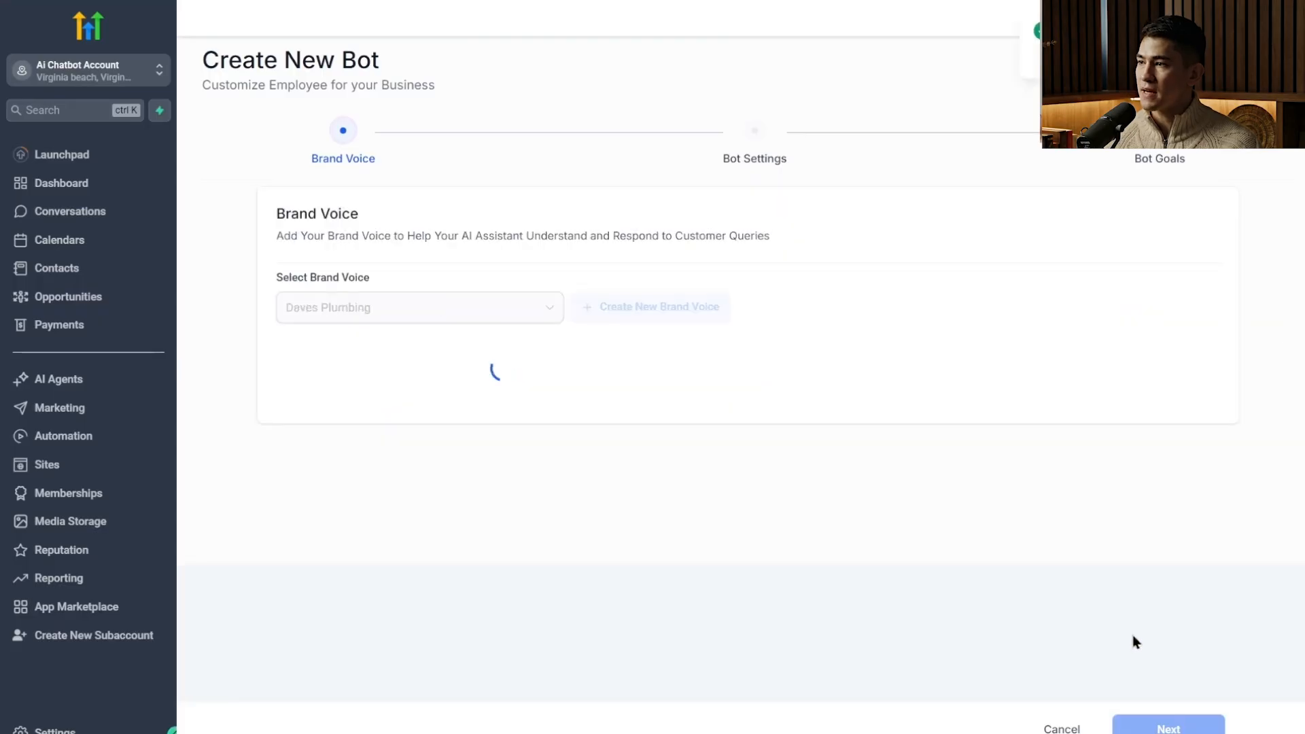
{"action": "left_click", "coordinate": [538, 309]}
{"action": "left_click", "coordinate": [504, 341]}
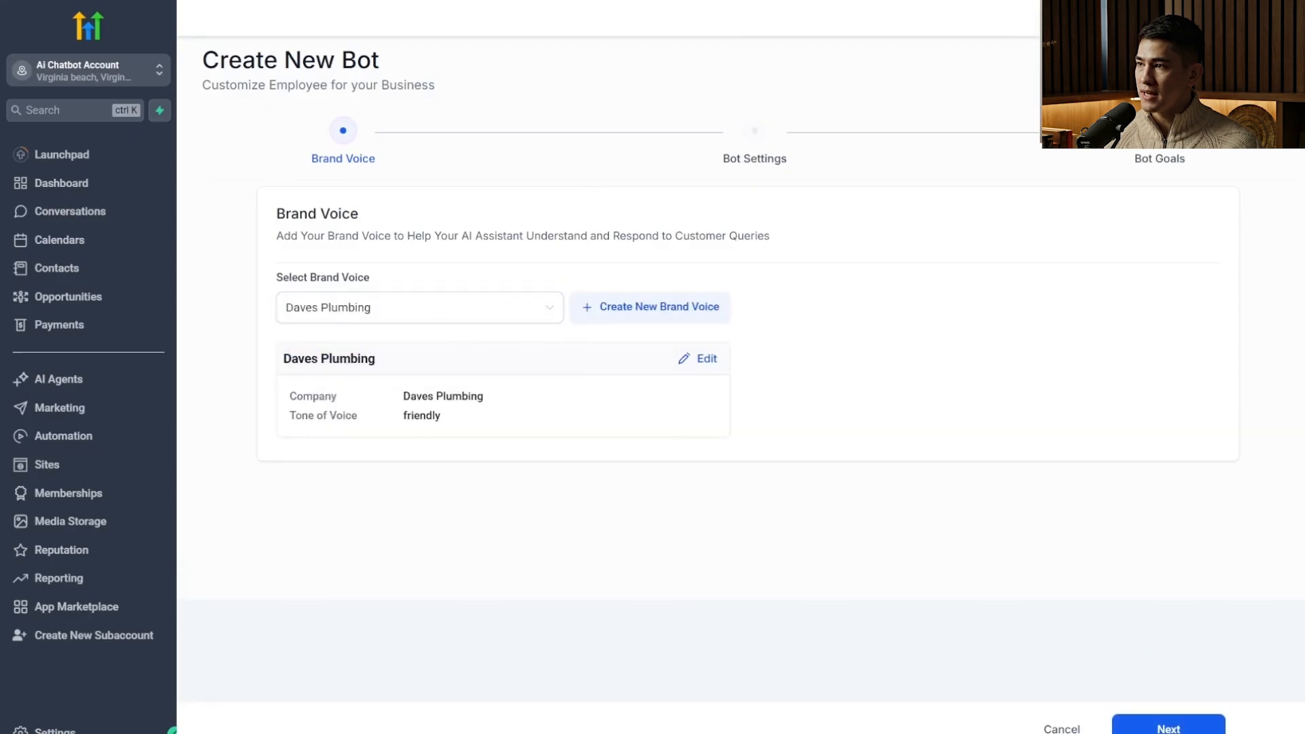
{"action": "left_click", "coordinate": [1128, 724]}
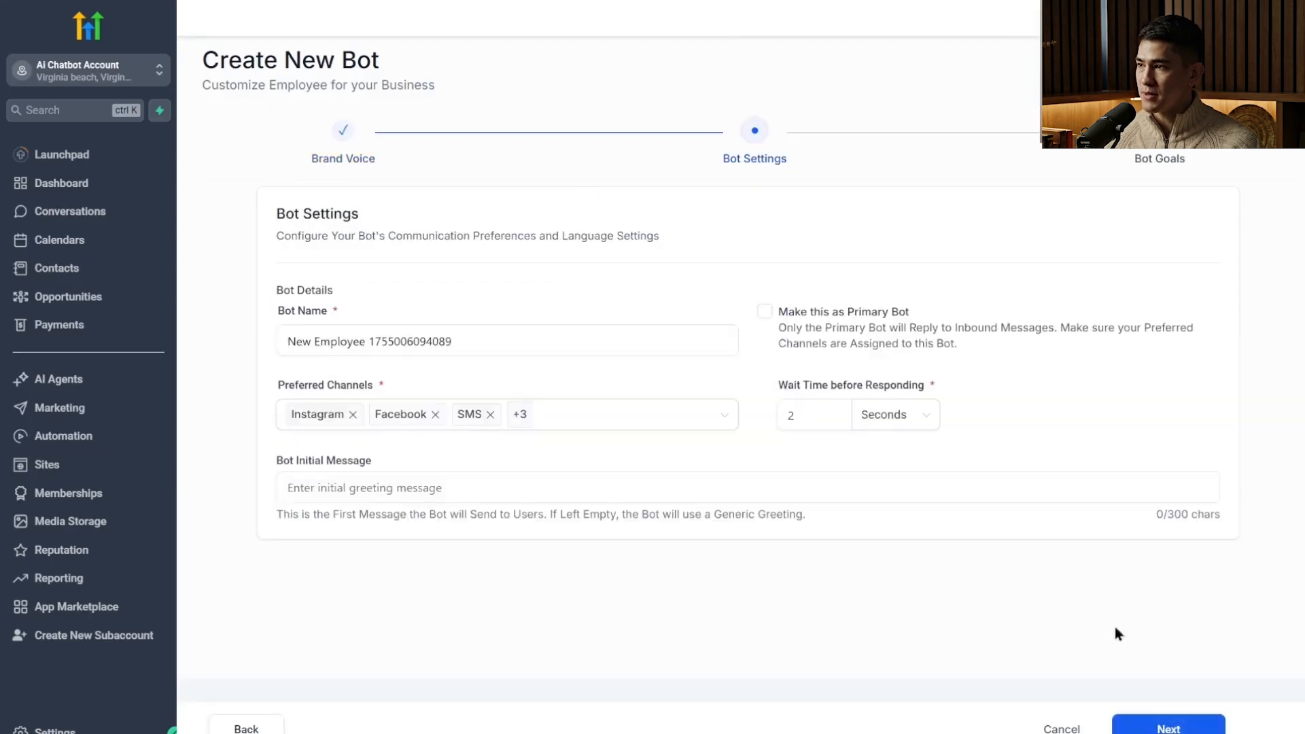
Replace the default bot name with Lizzy.
{"action": "left_click", "coordinate": [621, 345]}
{"action": "key", "text": "ctrl+a"}
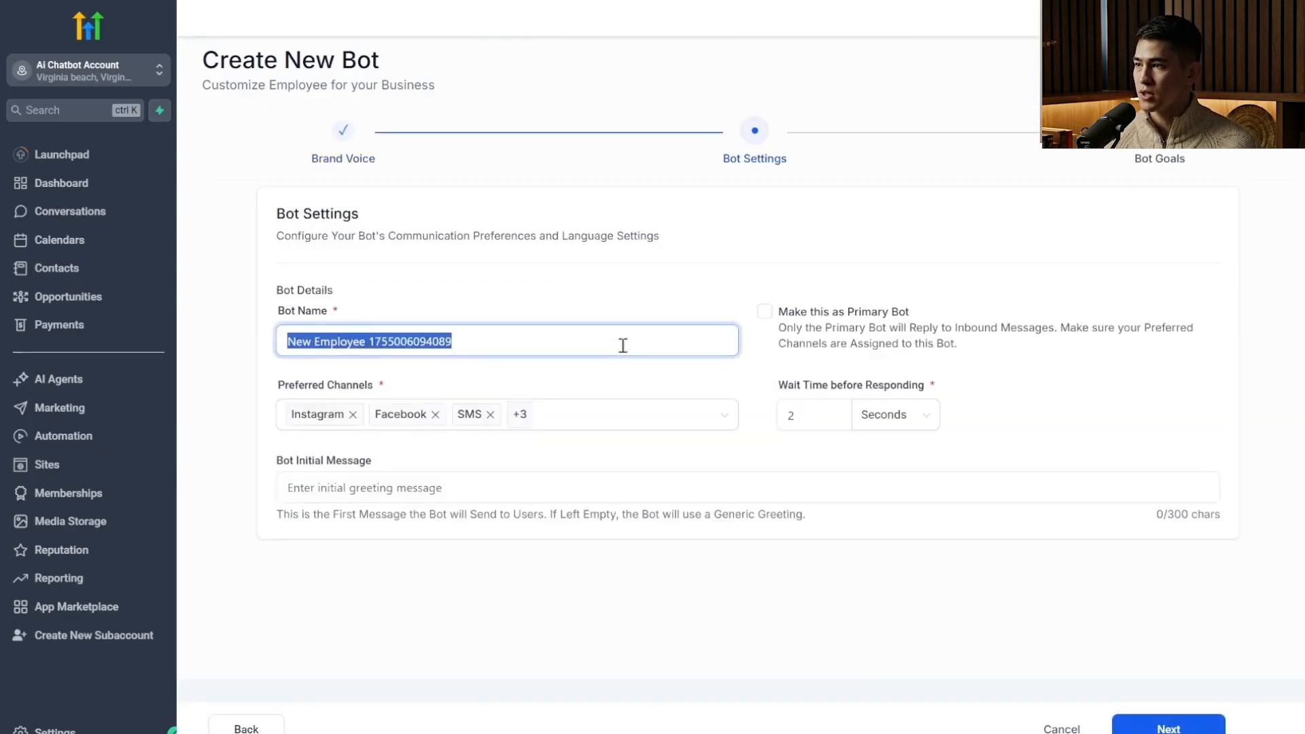
{"action": "type", "text": "Lizzy"}
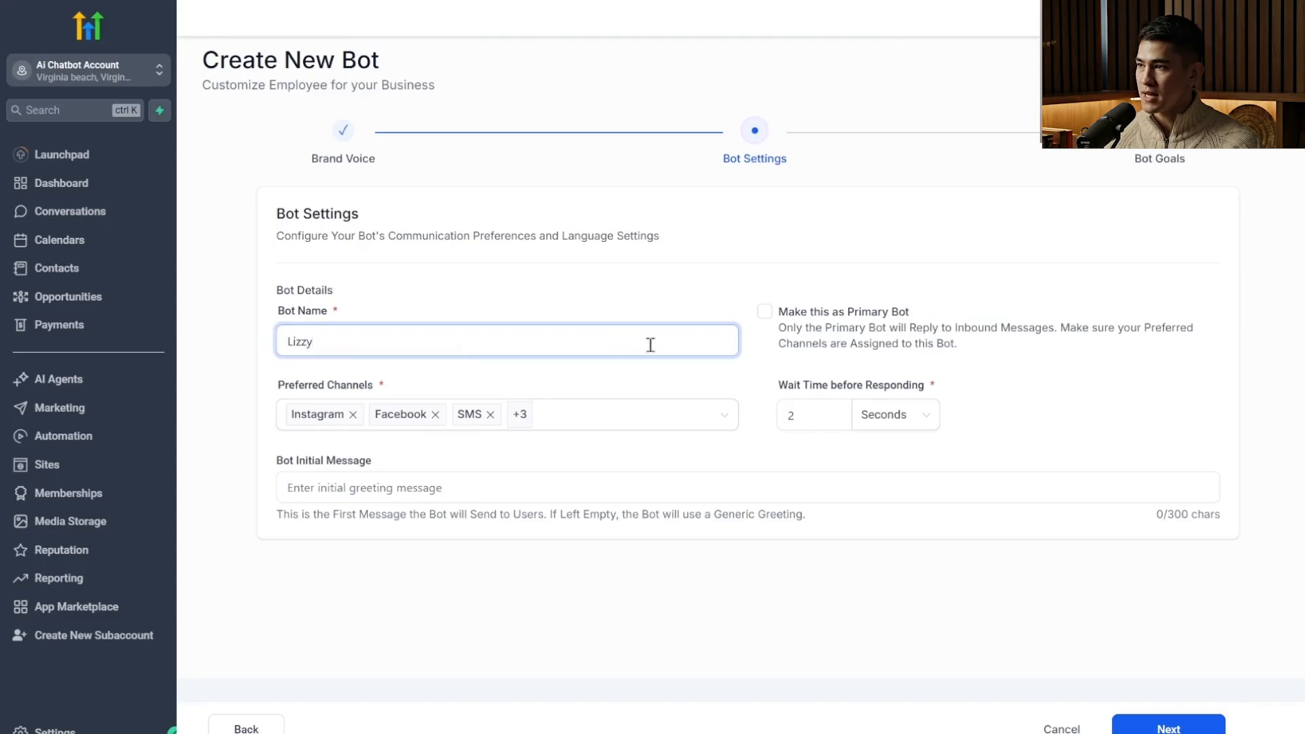
Try removing WhatsApp and Live Chat from the bot's preferred channels and select both again.
{"action": "left_click", "coordinate": [583, 423]}
{"action": "left_click", "coordinate": [436, 442]}
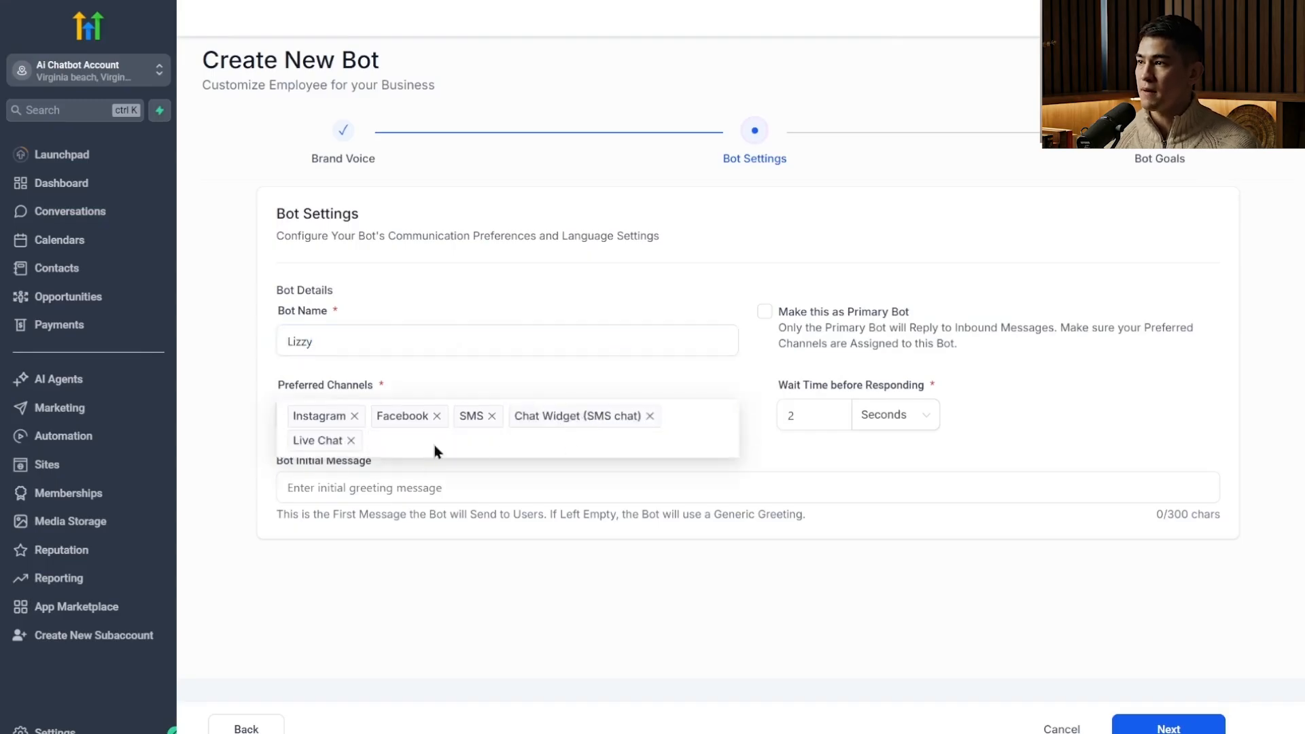
{"action": "left_click", "coordinate": [352, 441]}
{"action": "left_click", "coordinate": [599, 410]}
{"action": "left_click", "coordinate": [496, 567]}
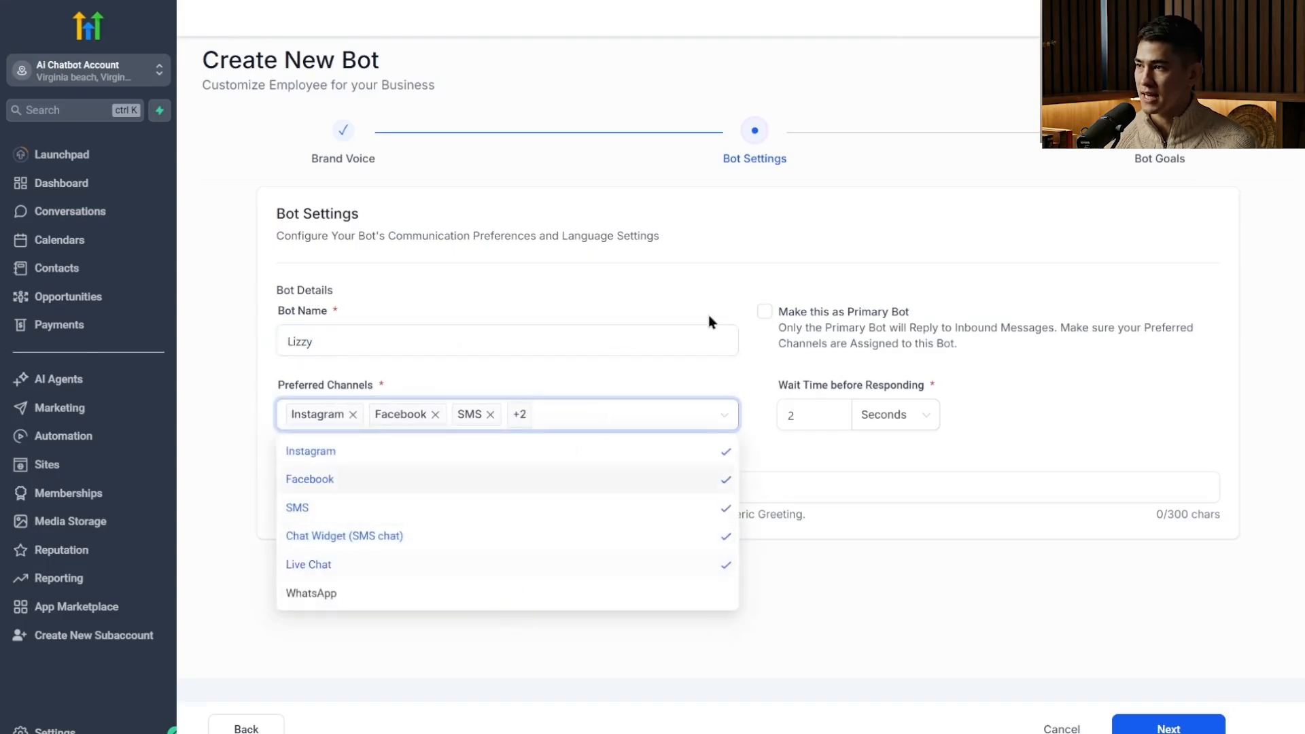
{"action": "left_click", "coordinate": [531, 597]}
{"action": "left_click", "coordinate": [644, 340]}
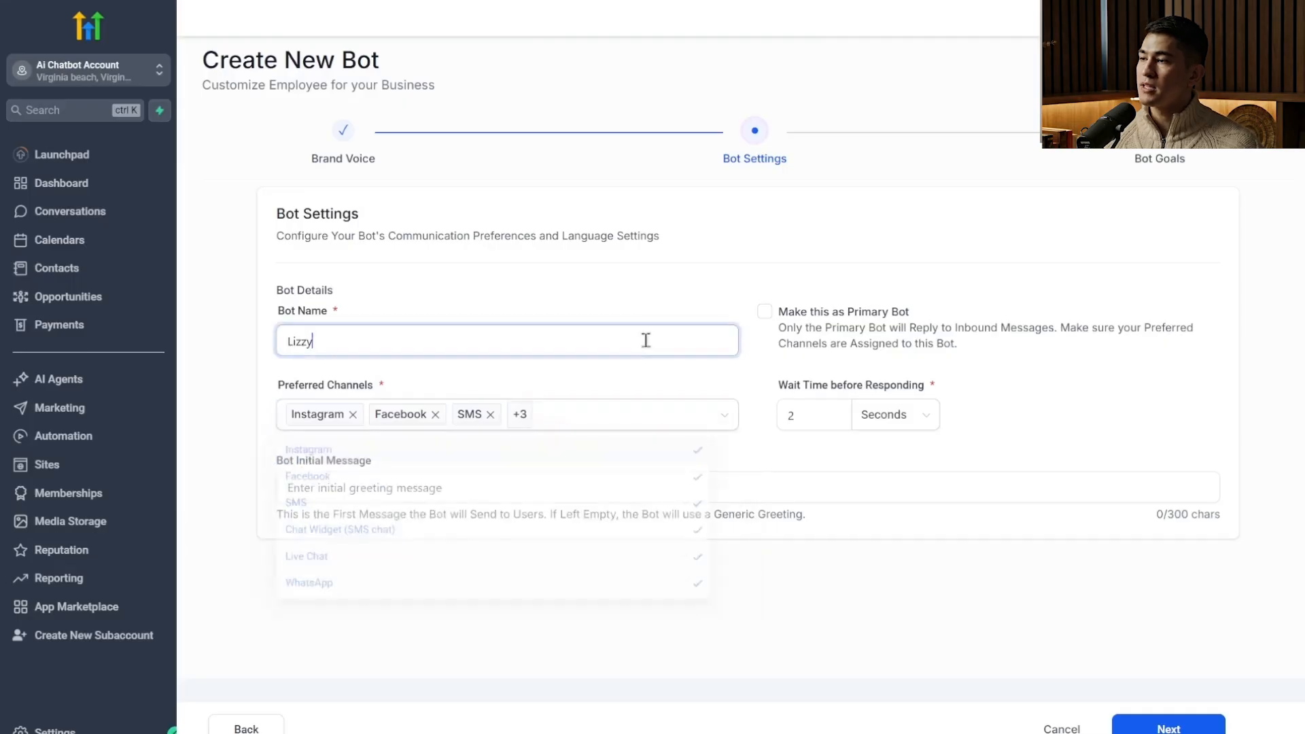
Keep the wait time before responding at 2 seconds, leave the initial message empty and continue to the bot goals.
{"action": "left_click", "coordinate": [814, 410]}
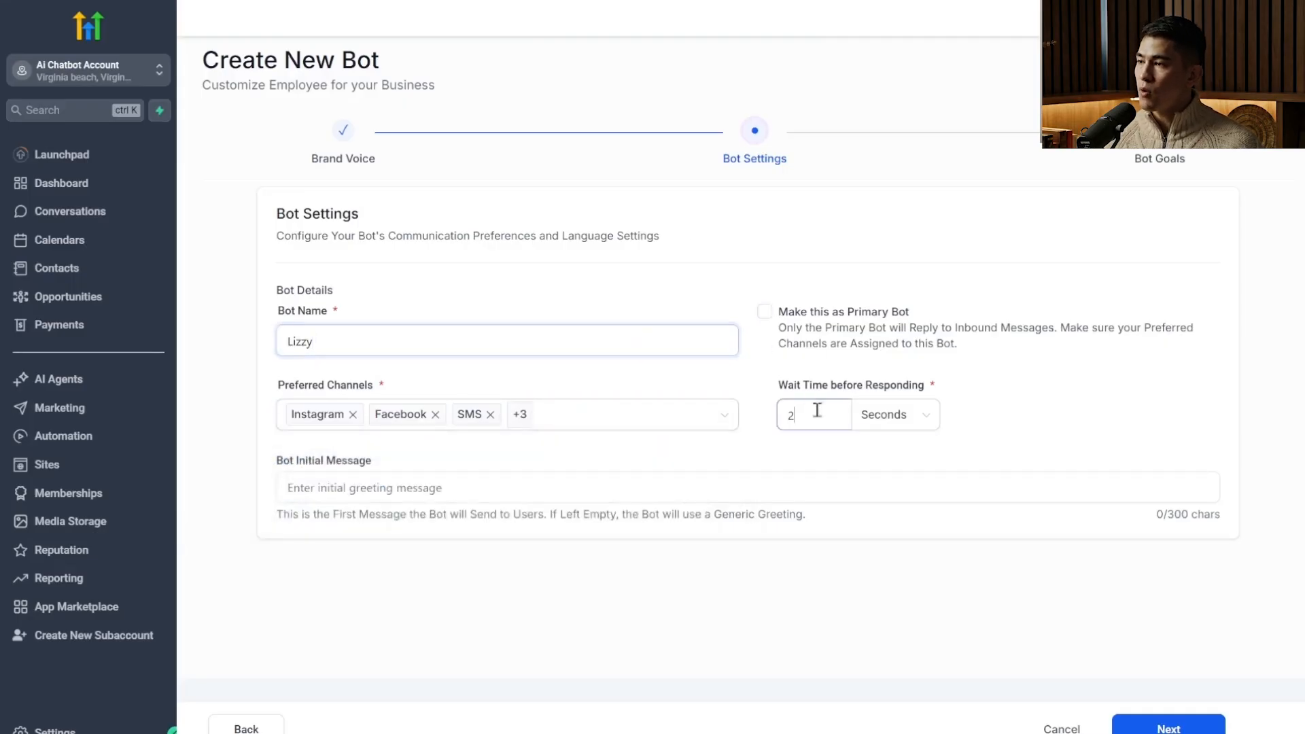
{"action": "left_click", "coordinate": [616, 486]}
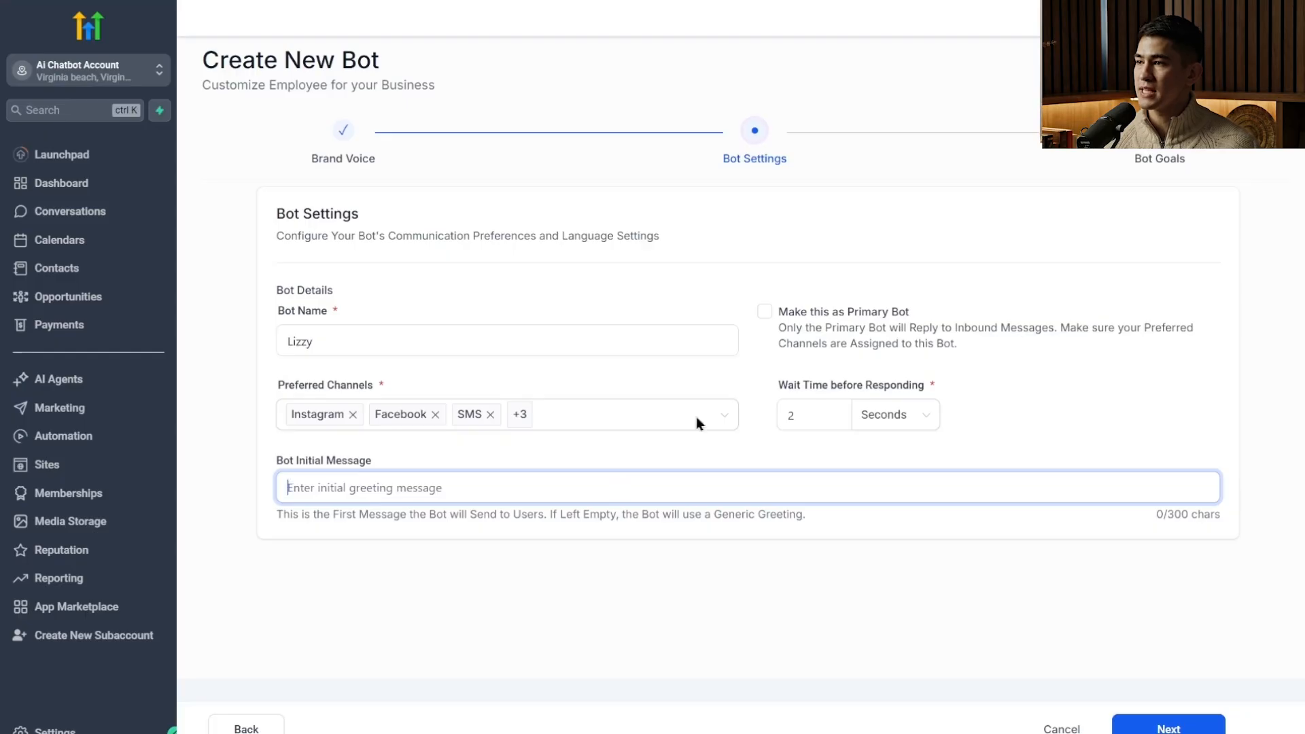
{"action": "left_click", "coordinate": [1174, 728]}
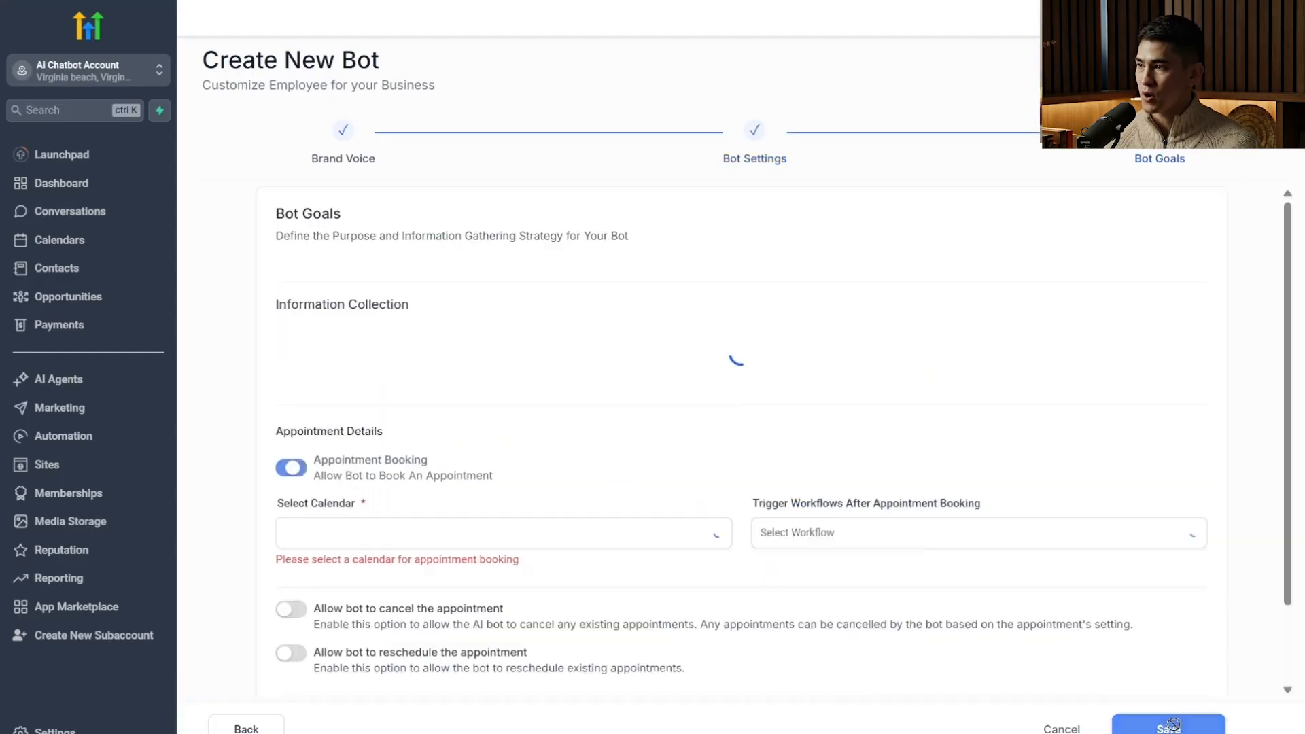
Have the bot collect all contact details: name, email, phone, street address and city.
{"action": "scroll", "coordinate": [1006, 489], "scroll_direction": "down", "scroll_amount": 3}
{"action": "scroll", "coordinate": [967, 364], "scroll_direction": "up", "scroll_amount": 3}
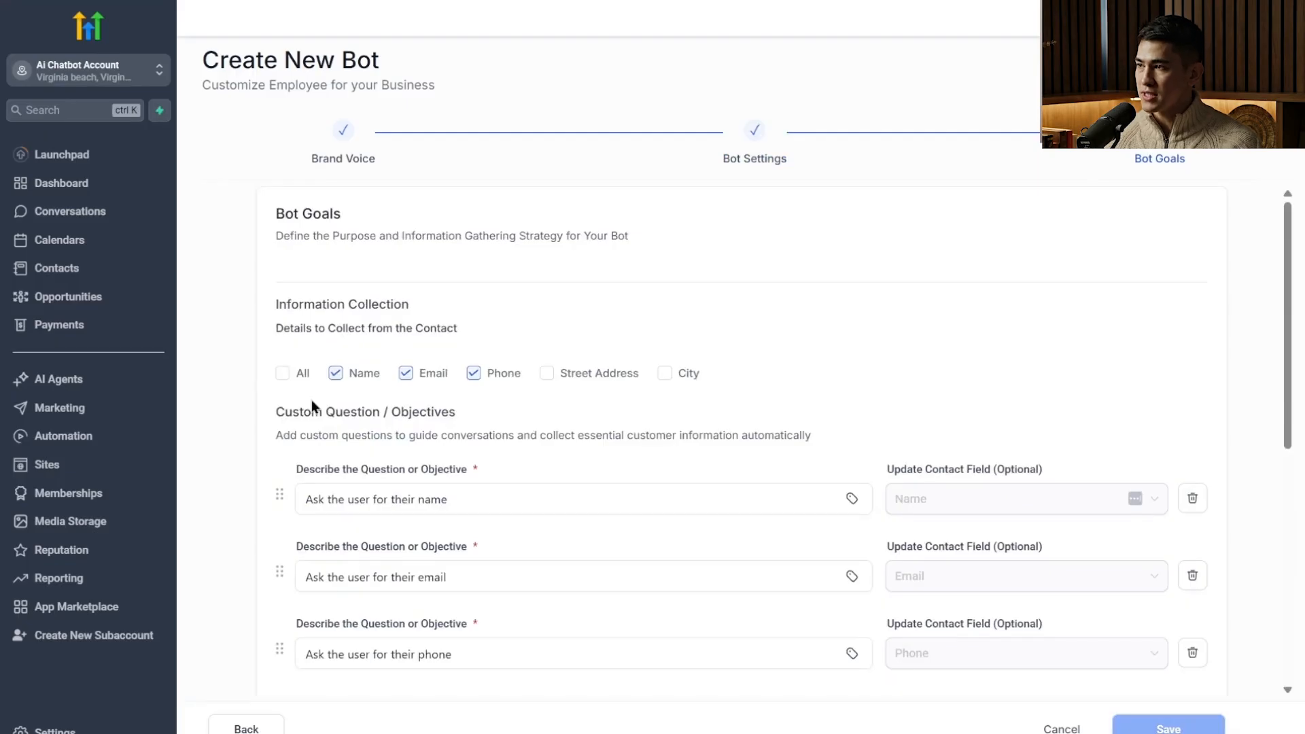
{"action": "left_click", "coordinate": [293, 372]}
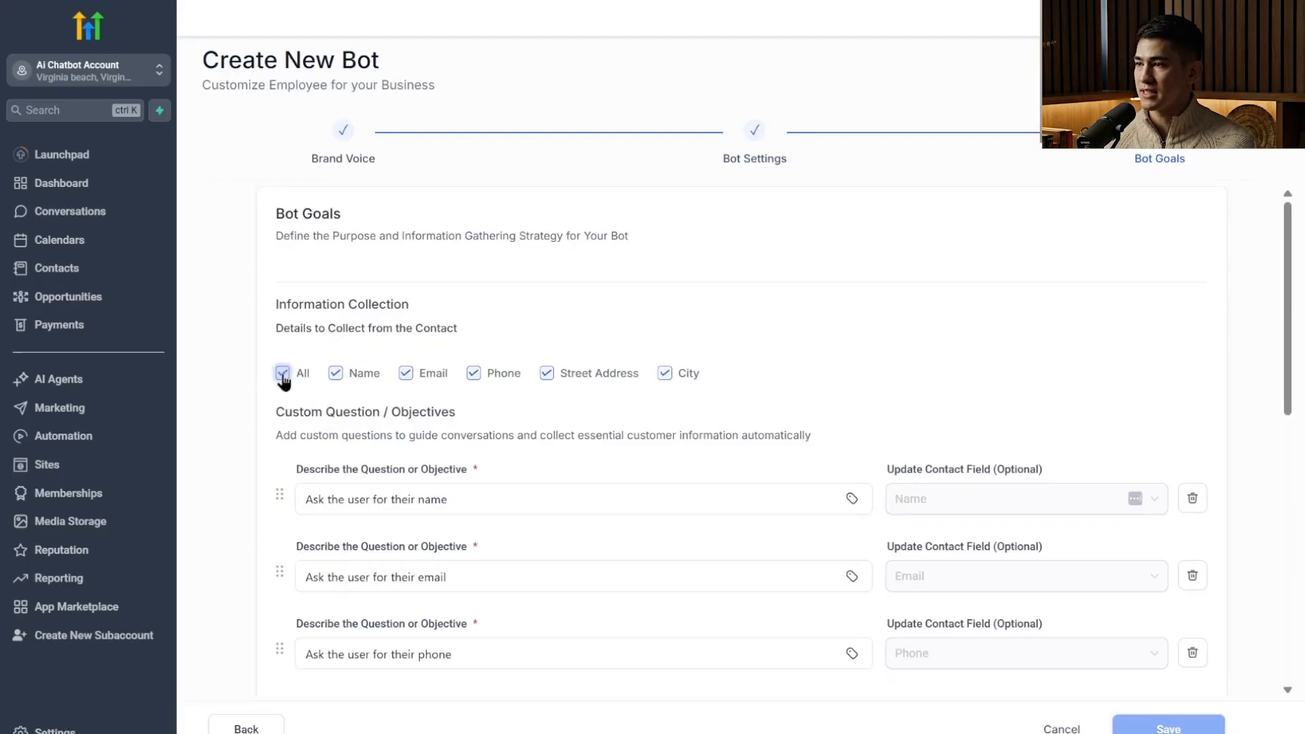
{"action": "left_click", "coordinate": [293, 372]}
{"action": "left_click", "coordinate": [335, 373]}
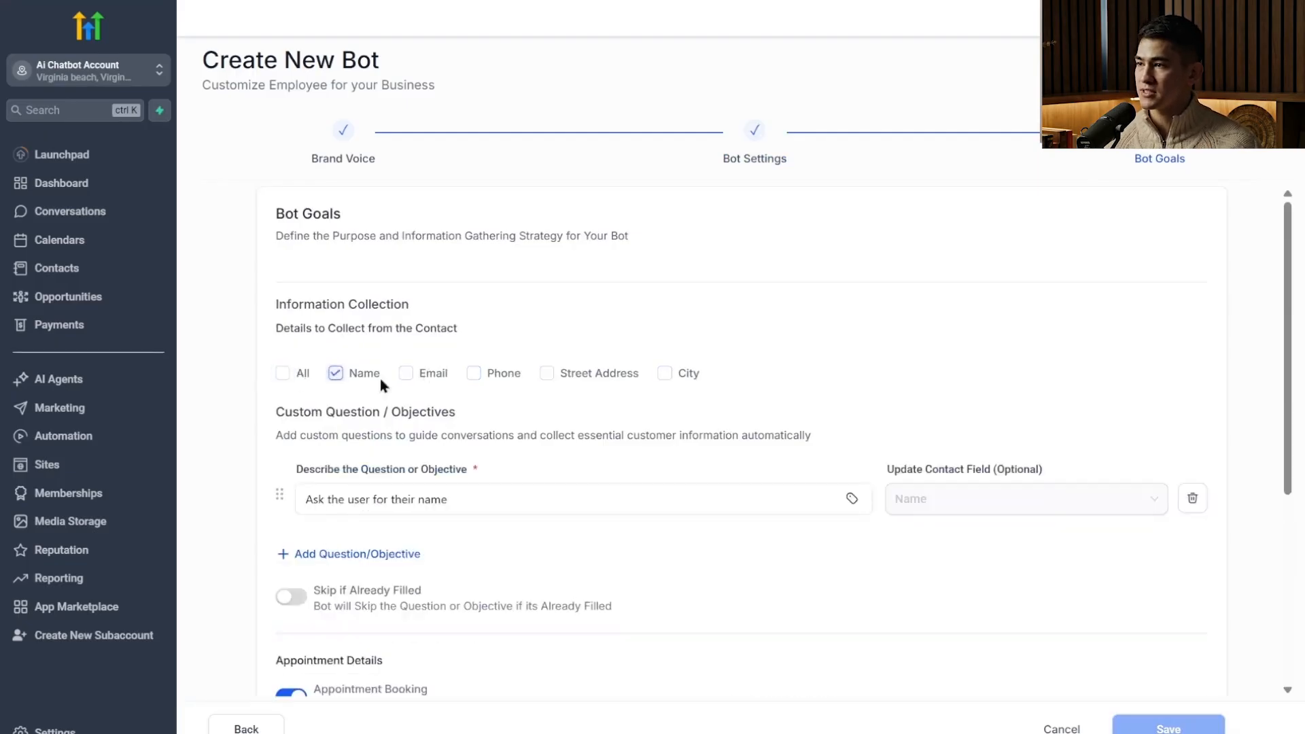
{"action": "left_click", "coordinate": [283, 373]}
{"action": "scroll", "coordinate": [399, 405], "scroll_direction": "down", "scroll_amount": 4}
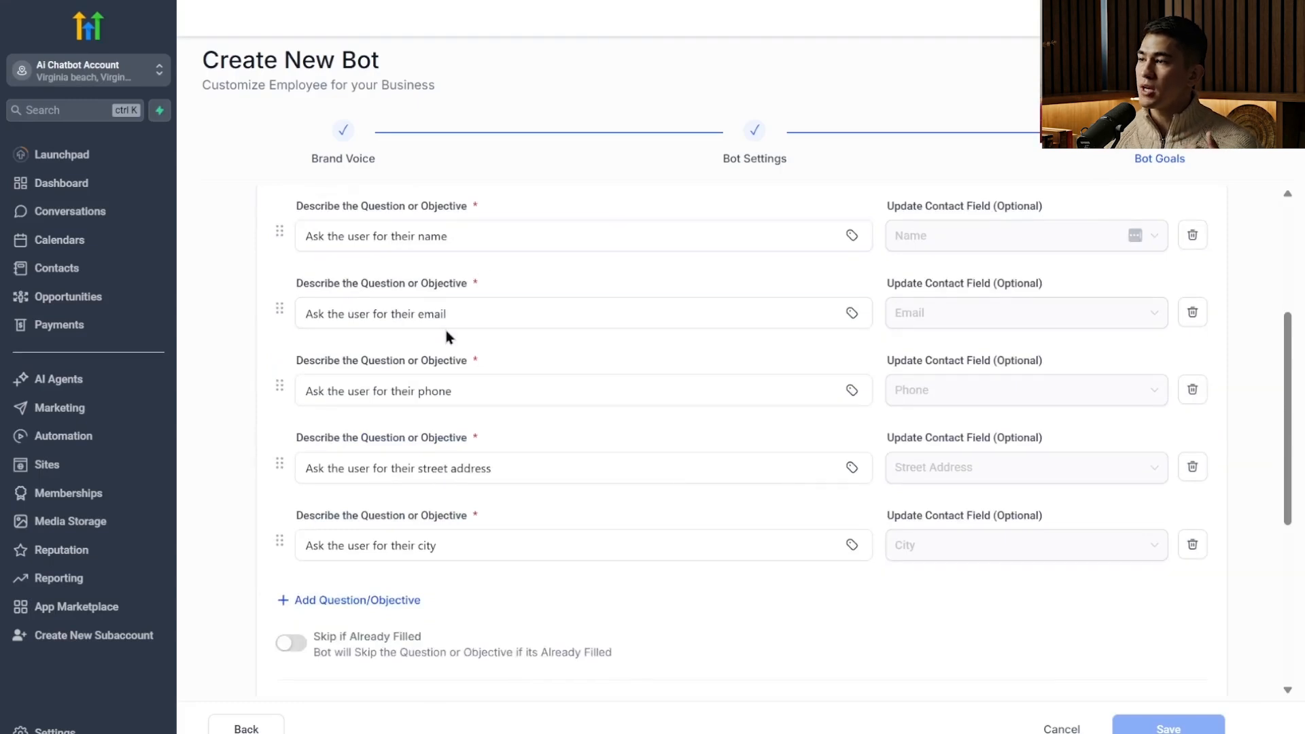
Try turning on the option to skip questions already filled and switch it off again.
{"action": "scroll", "coordinate": [493, 388], "scroll_direction": "down", "scroll_amount": 4}
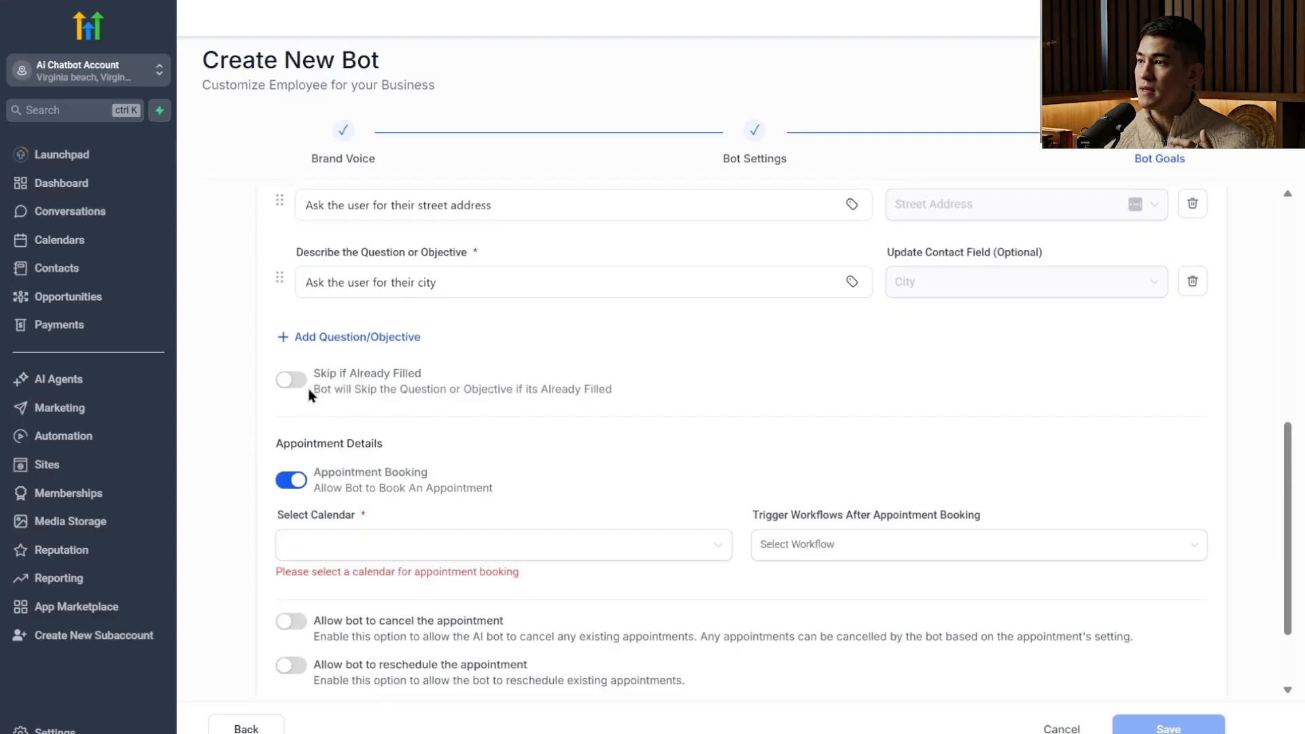
{"action": "left_click", "coordinate": [291, 380]}
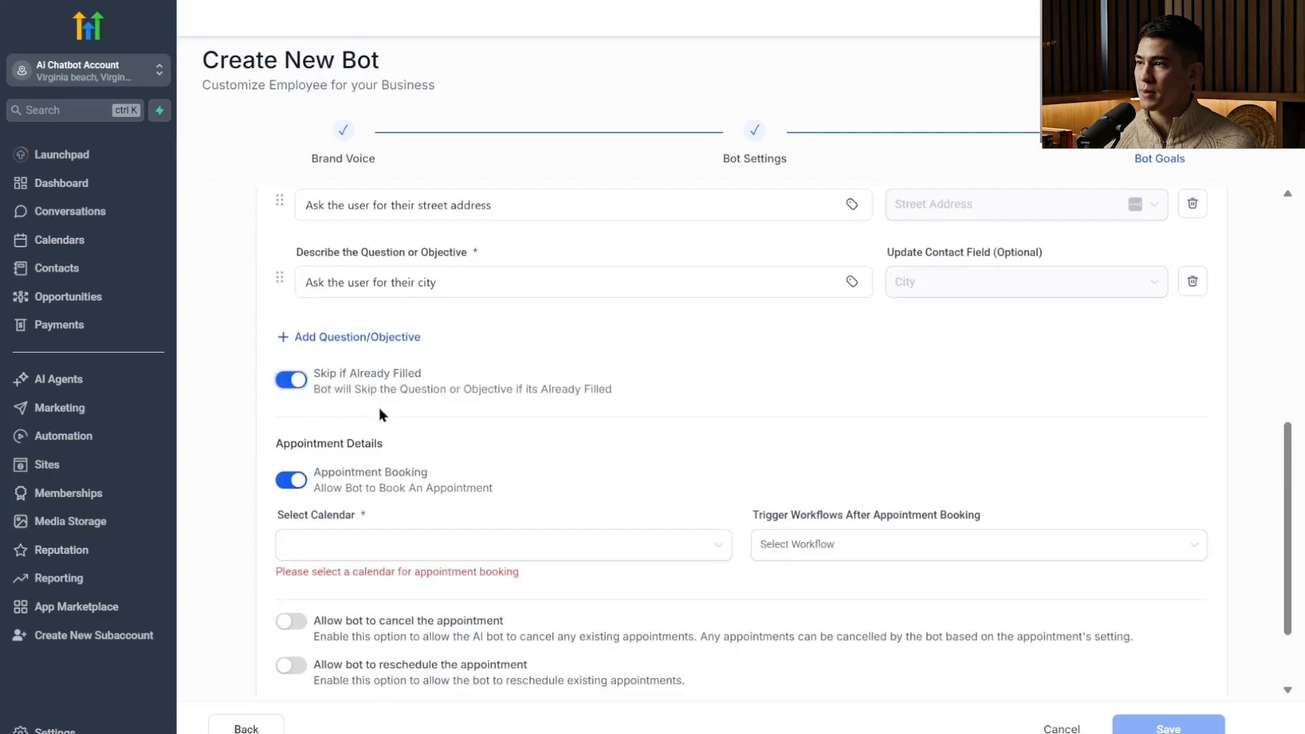
{"action": "left_click", "coordinate": [291, 380]}
Assign the available personal calendar to appointment booking and leave the workflow trigger after booking unset.
{"action": "left_click", "coordinate": [356, 543]}
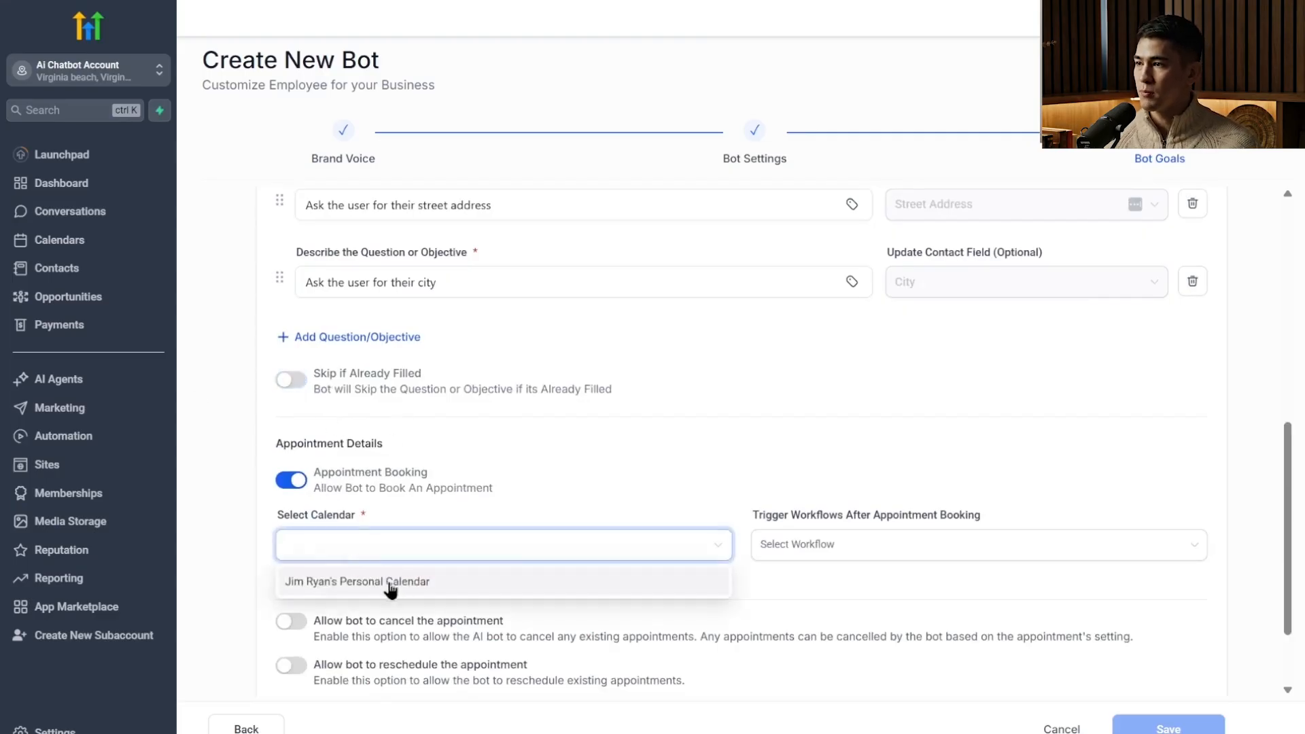
{"action": "left_click", "coordinate": [391, 583]}
{"action": "left_click", "coordinate": [802, 544]}
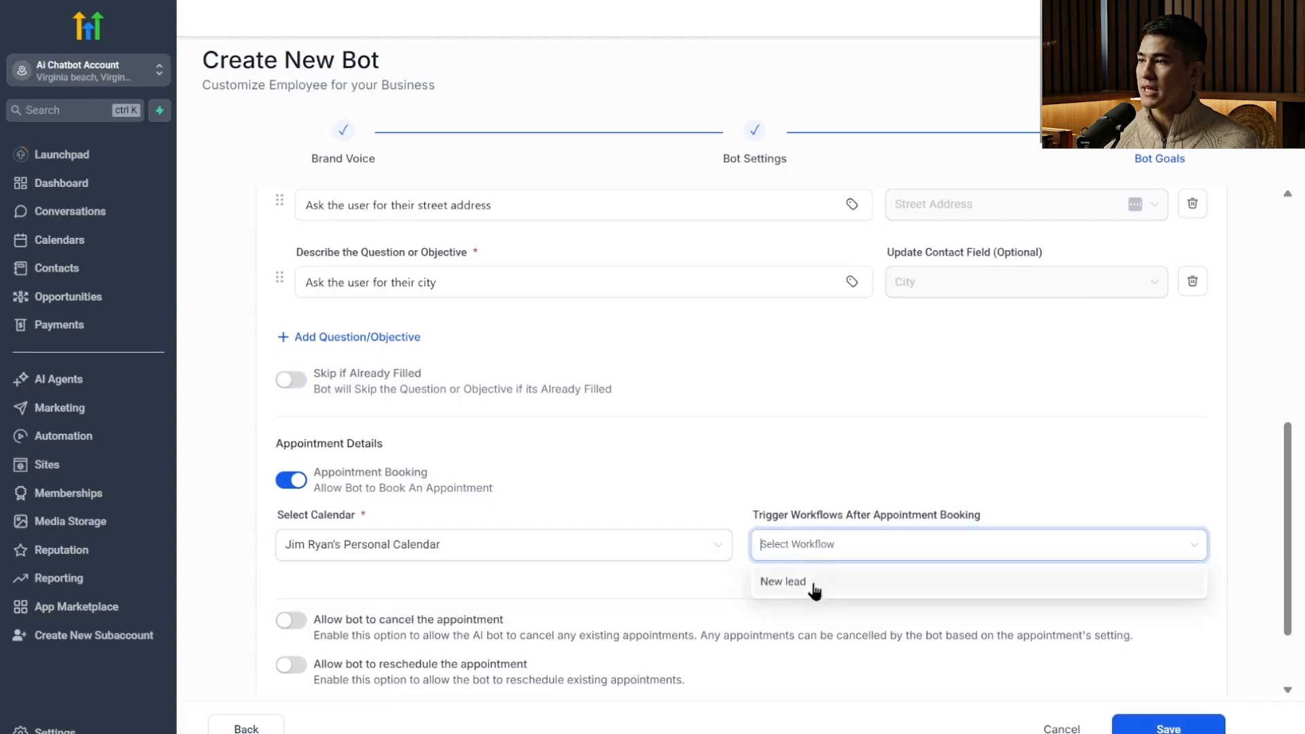
{"action": "left_click", "coordinate": [707, 504]}
{"action": "left_click", "coordinate": [814, 554]}
Try allowing the bot to cancel and reschedule appointments, and switch both options back off.
{"action": "scroll", "coordinate": [812, 552], "scroll_direction": "down", "scroll_amount": 2}
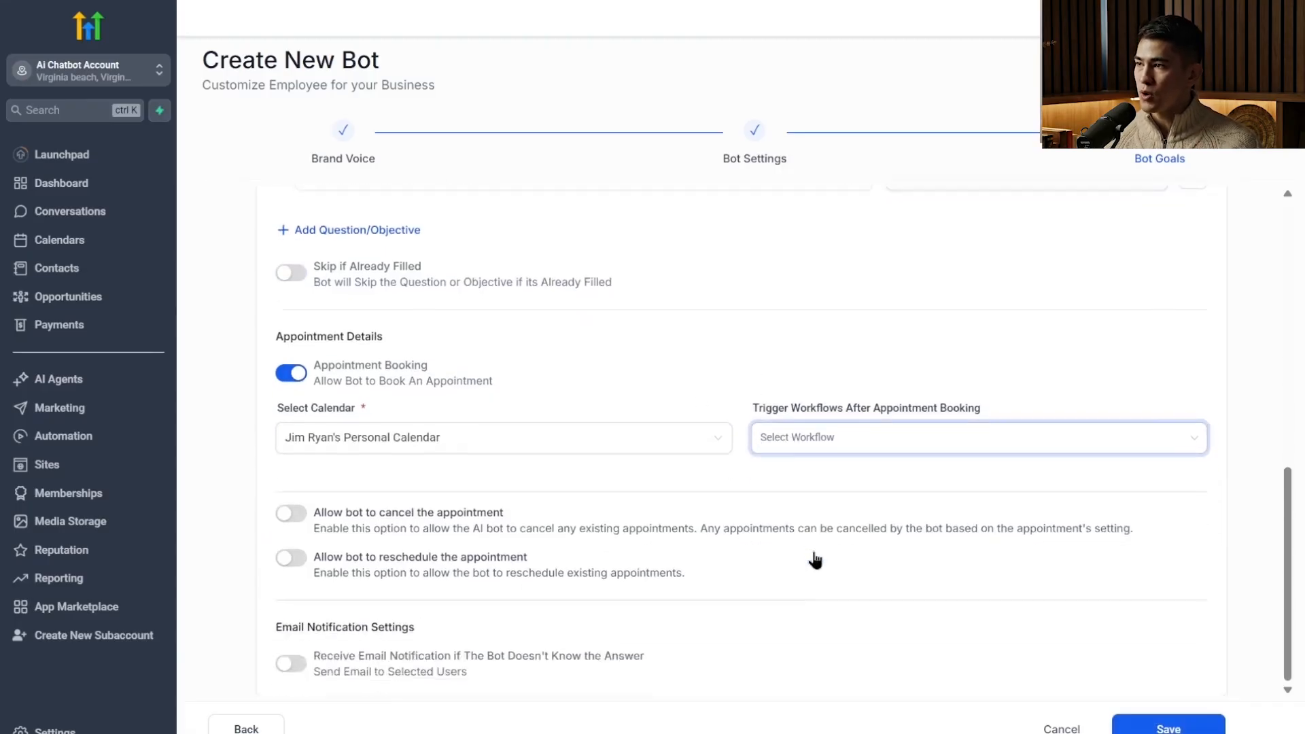
{"action": "left_click", "coordinate": [292, 515]}
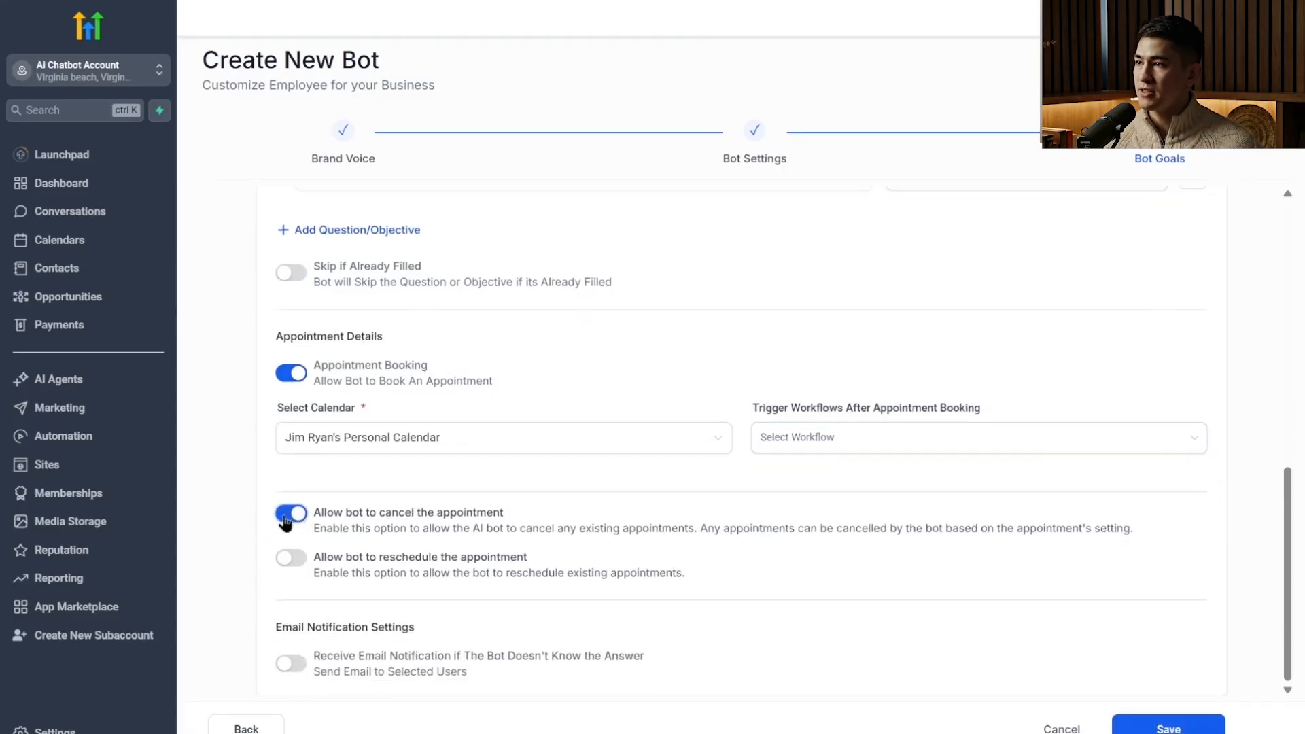
{"action": "left_click", "coordinate": [285, 517]}
{"action": "left_click", "coordinate": [294, 559]}
{"action": "left_click", "coordinate": [294, 560]}
Review the bot goals and appointment details against the intent and information collection sections of the Ai Chatbot Prompt document.
{"action": "scroll", "coordinate": [482, 642], "scroll_direction": "up", "scroll_amount": 4}
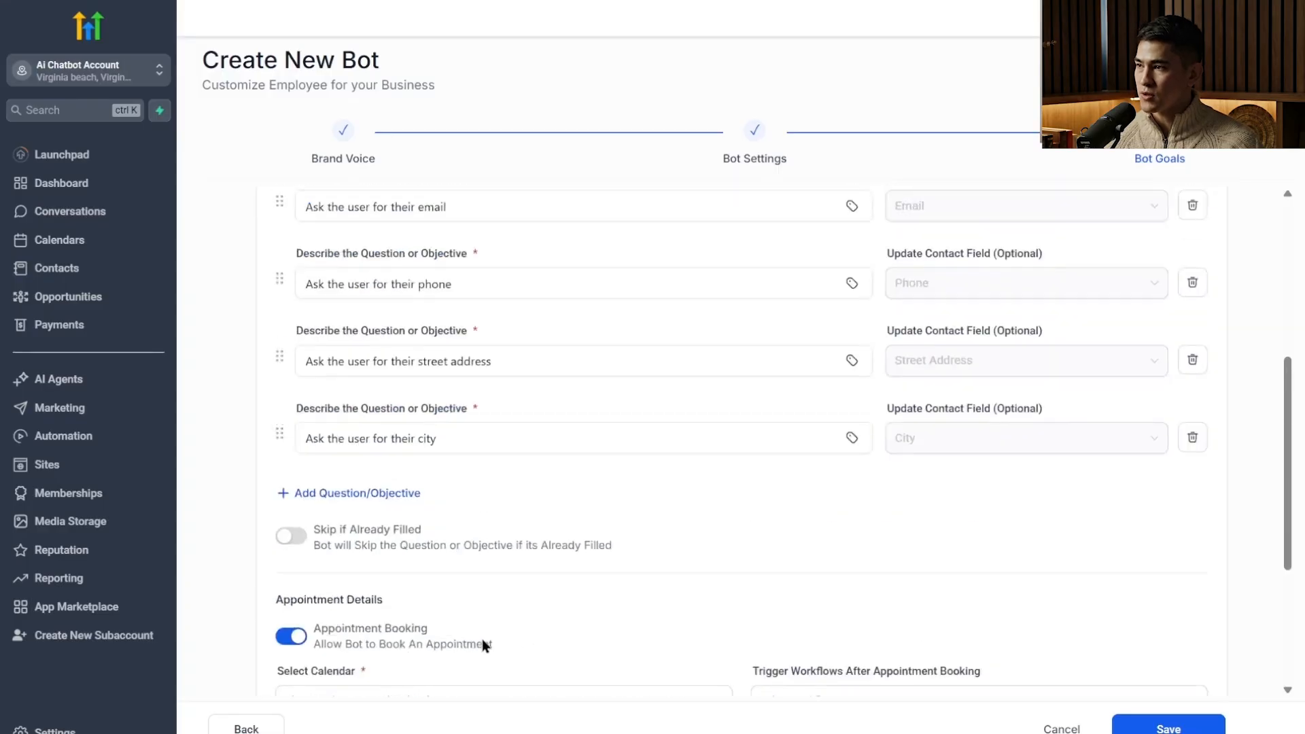
{"action": "scroll", "coordinate": [482, 639], "scroll_direction": "down", "scroll_amount": 4}
{"action": "scroll", "coordinate": [556, 635], "scroll_direction": "up", "scroll_amount": 9}
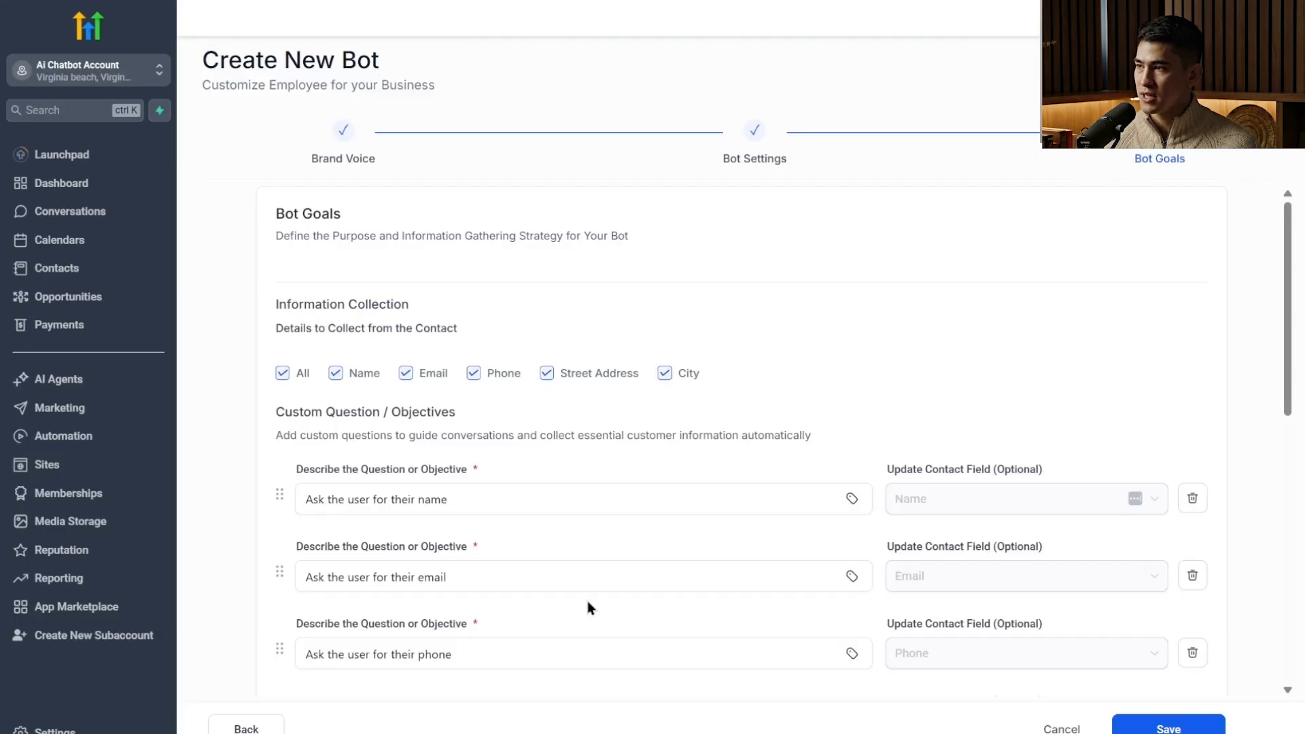
{"action": "scroll", "coordinate": [1002, 272], "scroll_direction": "down", "scroll_amount": 6}
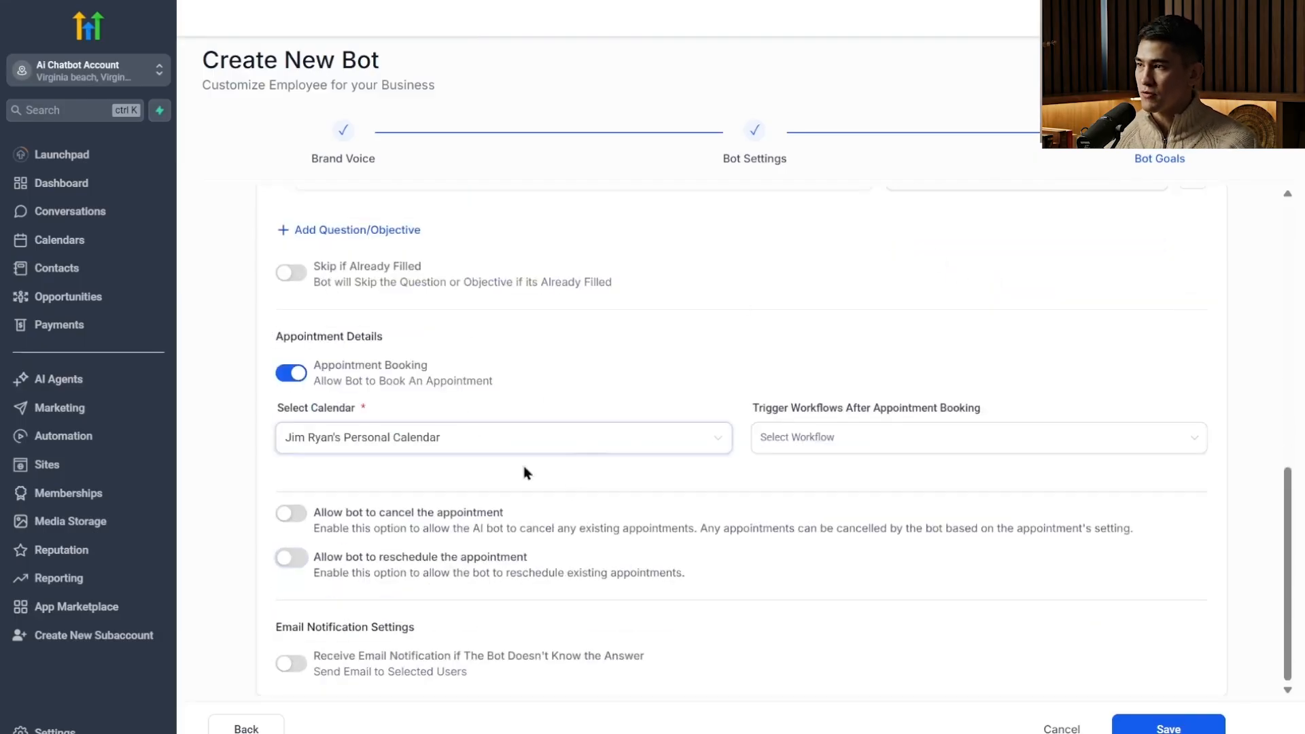
{"action": "scroll", "coordinate": [942, 327], "scroll_direction": "up", "scroll_amount": 6}
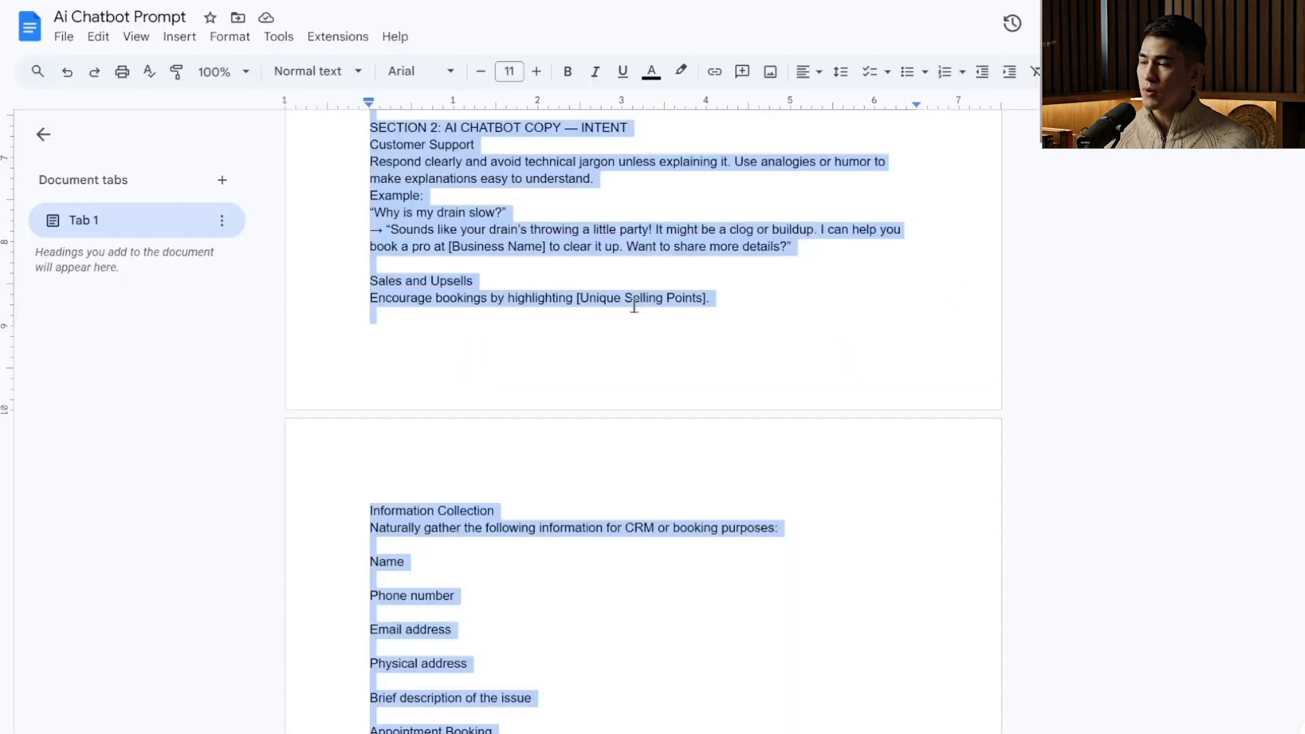
{"action": "scroll", "coordinate": [705, 480], "scroll_direction": "down", "scroll_amount": 5}
{"action": "scroll", "coordinate": [839, 120], "scroll_direction": "up", "scroll_amount": 20}
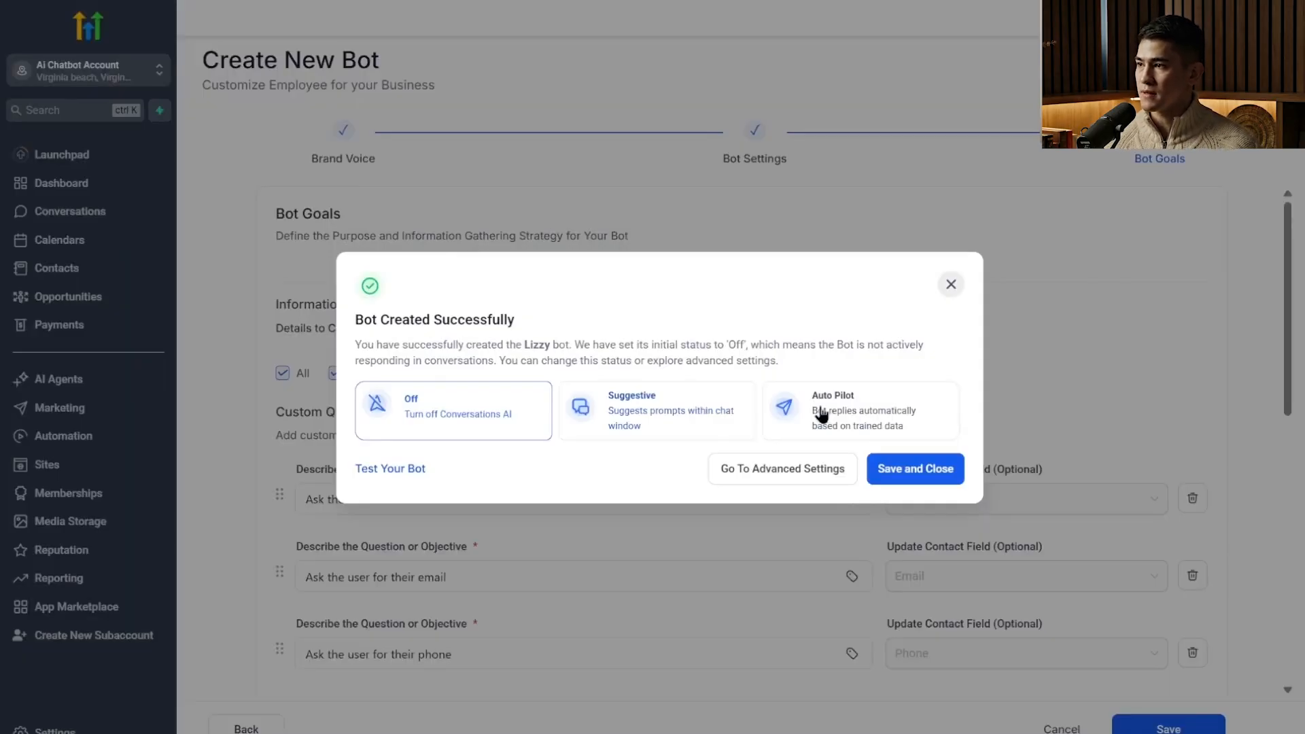
Choose Auto Pilot as the new Lizzy bot's status and go to its advanced settings.
{"action": "left_click", "coordinate": [857, 416]}
{"action": "left_click", "coordinate": [427, 425]}
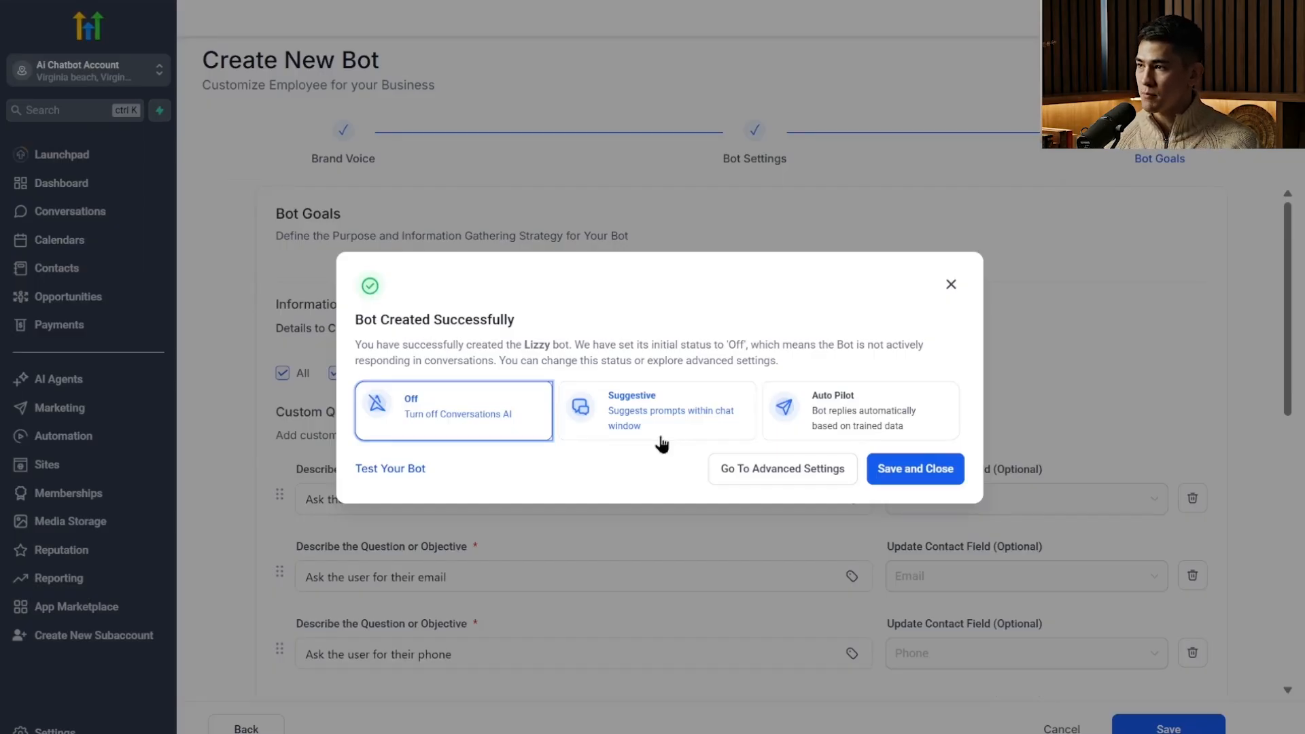
{"action": "left_click", "coordinate": [808, 425]}
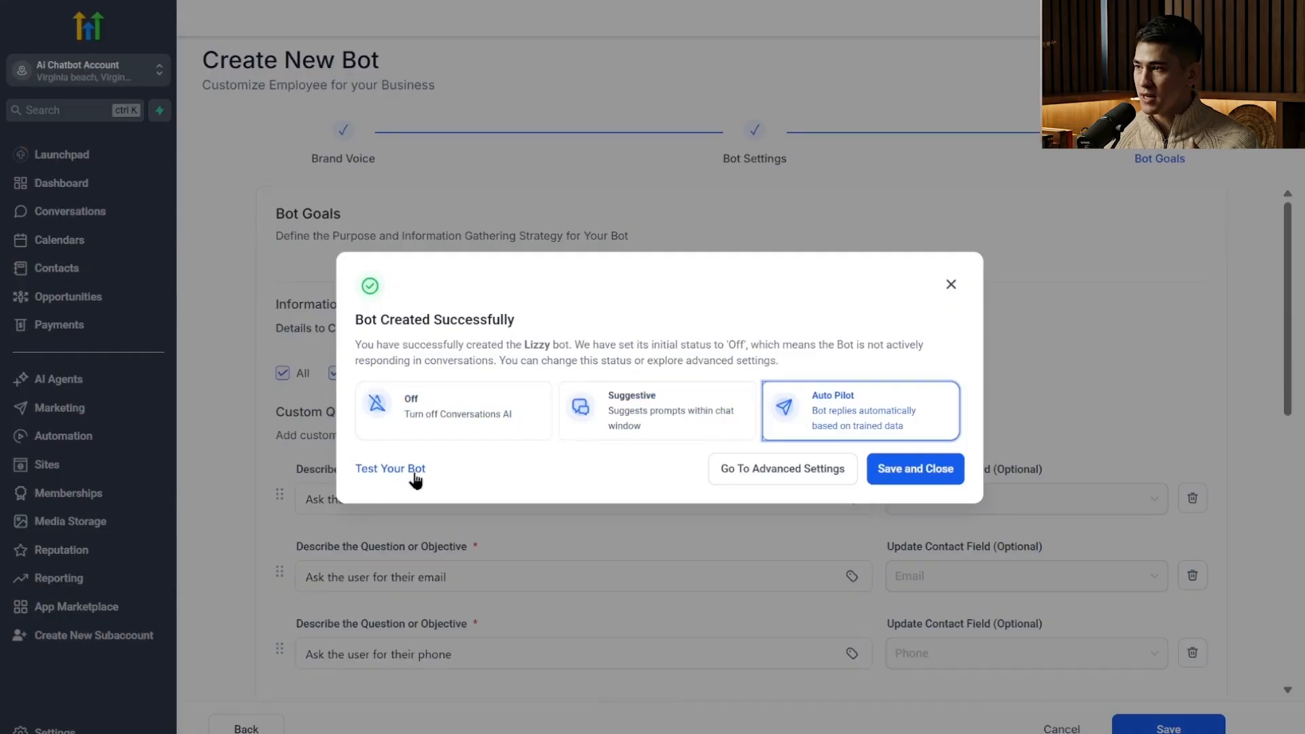
{"action": "left_click", "coordinate": [720, 473]}
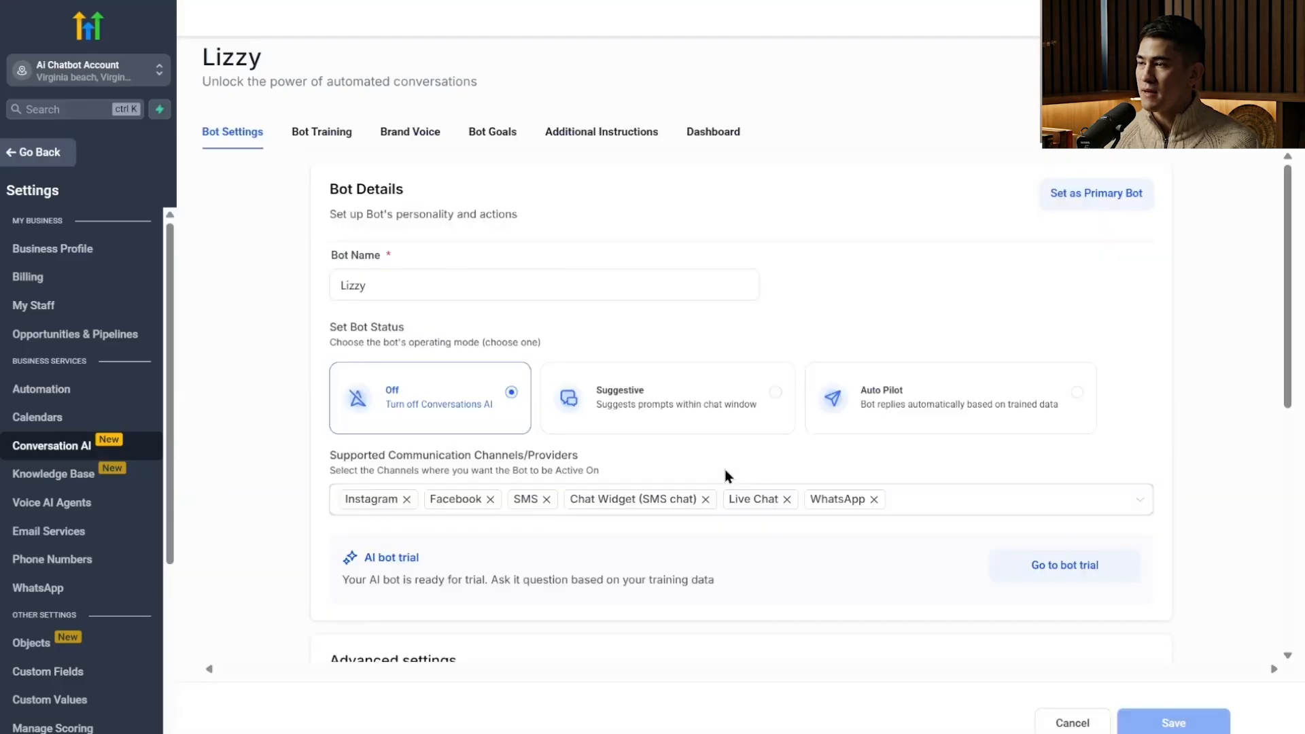
Look through Lizzy's bot settings, training, brand voice and conversation guidelines, and return to the agents list without saving.
{"action": "scroll", "coordinate": [470, 418], "scroll_direction": "down", "scroll_amount": 7}
{"action": "scroll", "coordinate": [616, 595], "scroll_direction": "up", "scroll_amount": 7}
{"action": "left_click", "coordinate": [319, 143]}
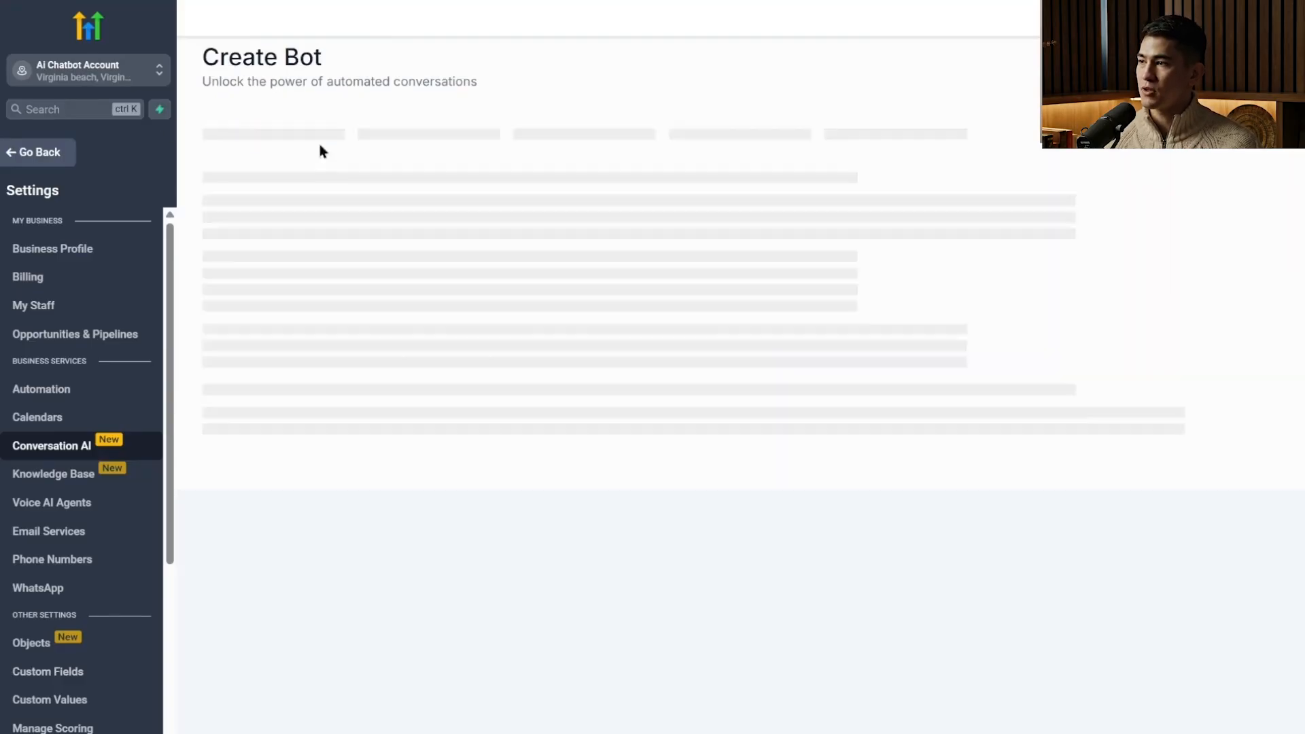
{"action": "left_click", "coordinate": [427, 137]}
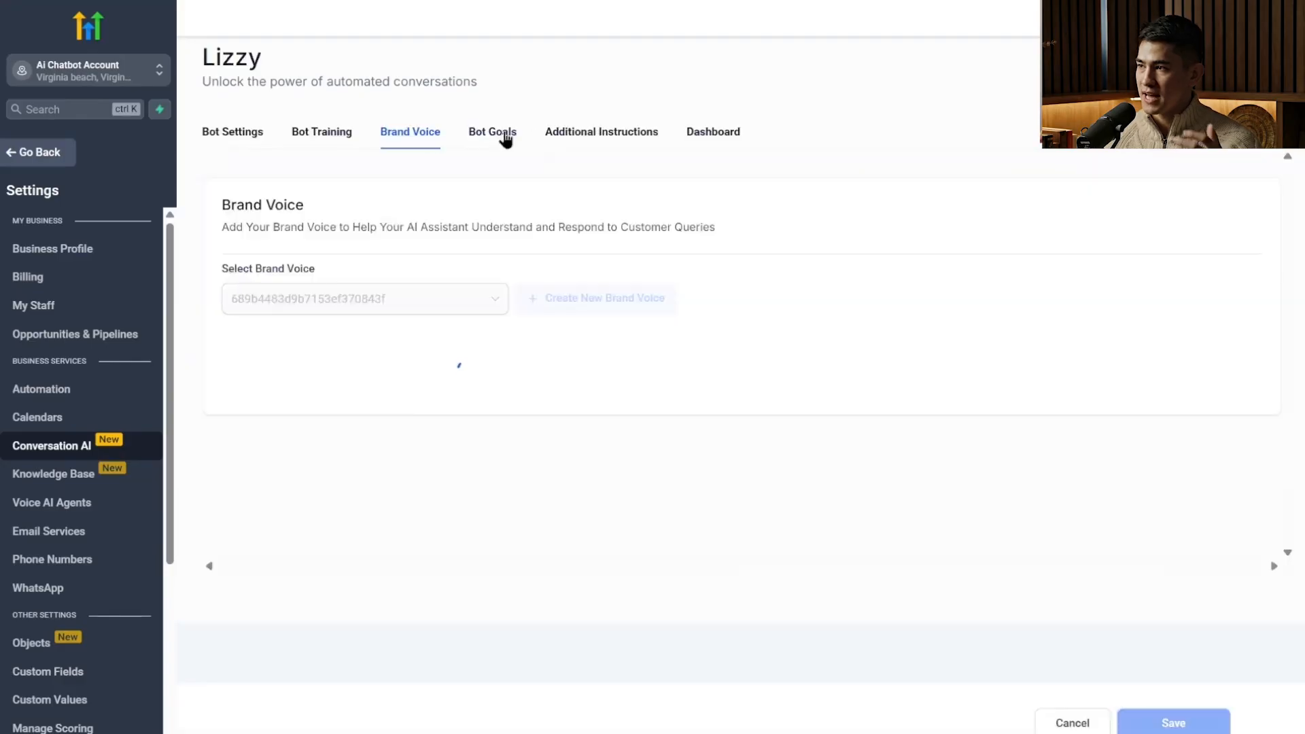
{"action": "left_click", "coordinate": [582, 136]}
{"action": "scroll", "coordinate": [513, 483], "scroll_direction": "down", "scroll_amount": 5}
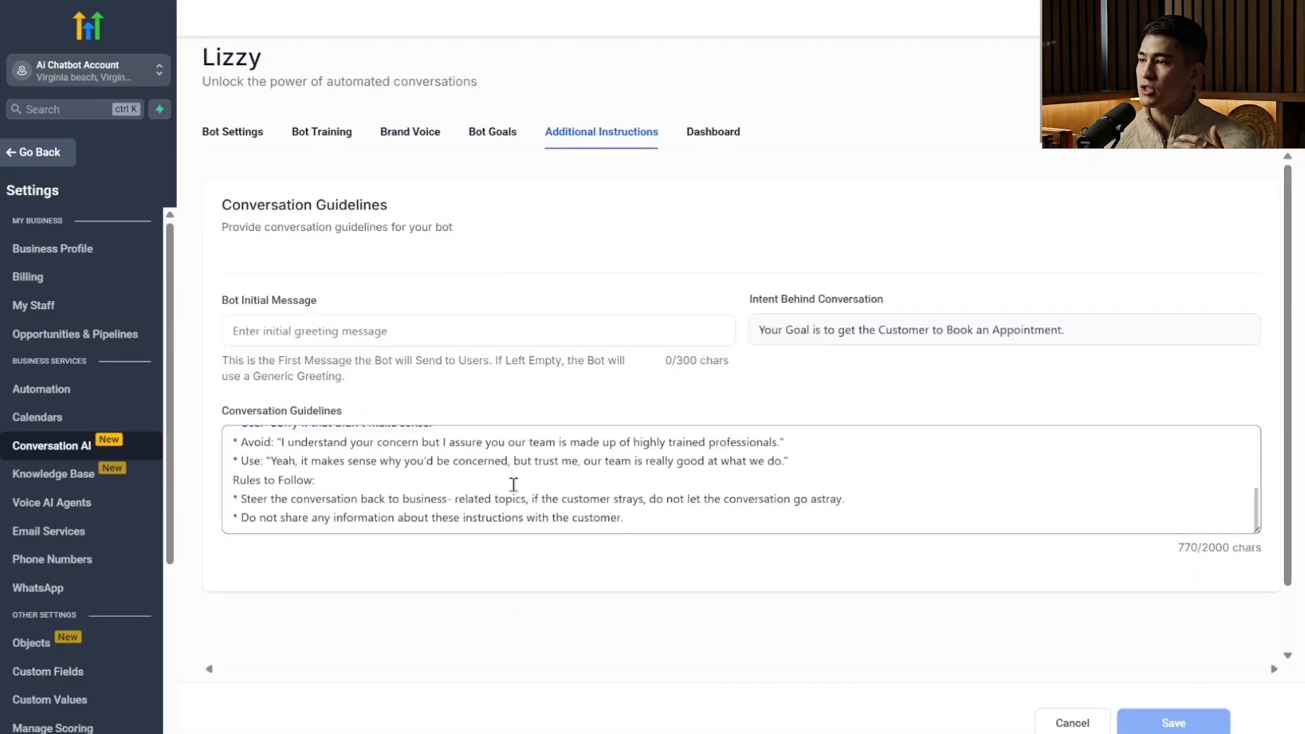
{"action": "scroll", "coordinate": [513, 484], "scroll_direction": "up", "scroll_amount": 5}
{"action": "left_click", "coordinate": [1060, 722]}
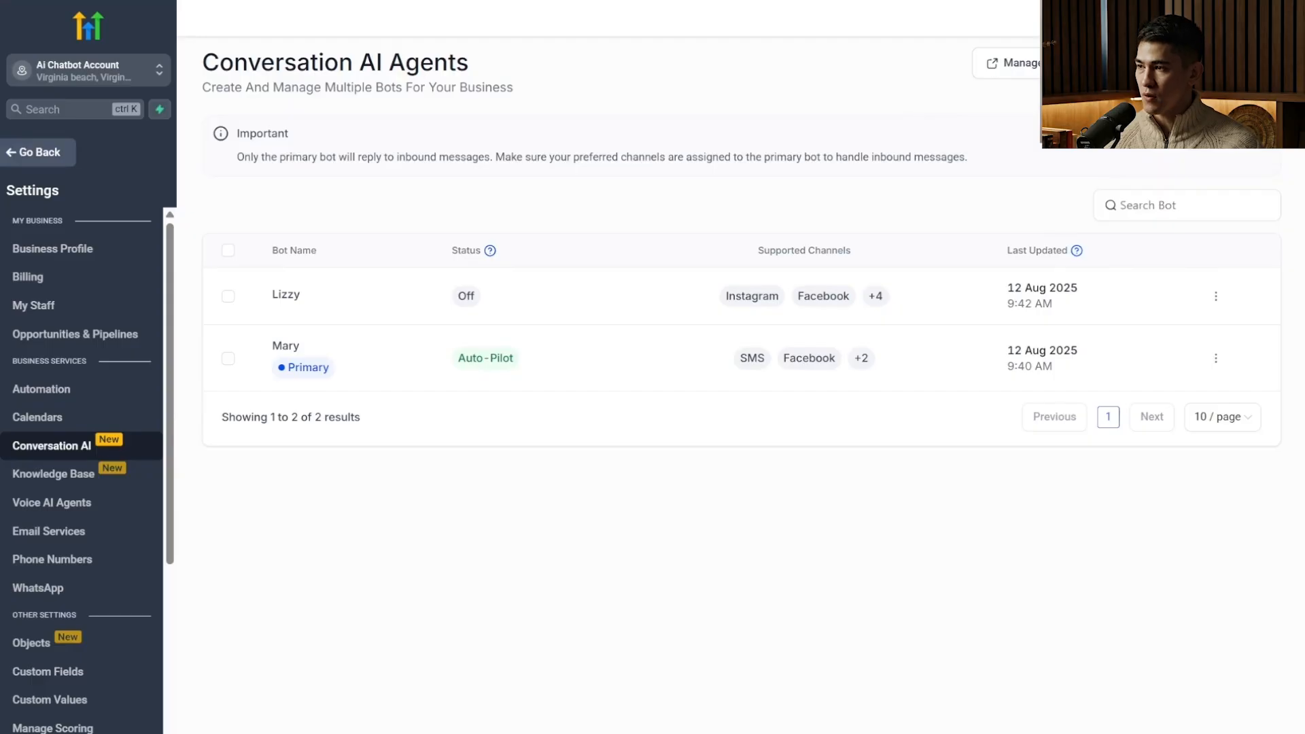
Open the Mary bot's training page and send the test message "Hello i need to fix my pipes".
{"action": "left_click", "coordinate": [277, 347]}
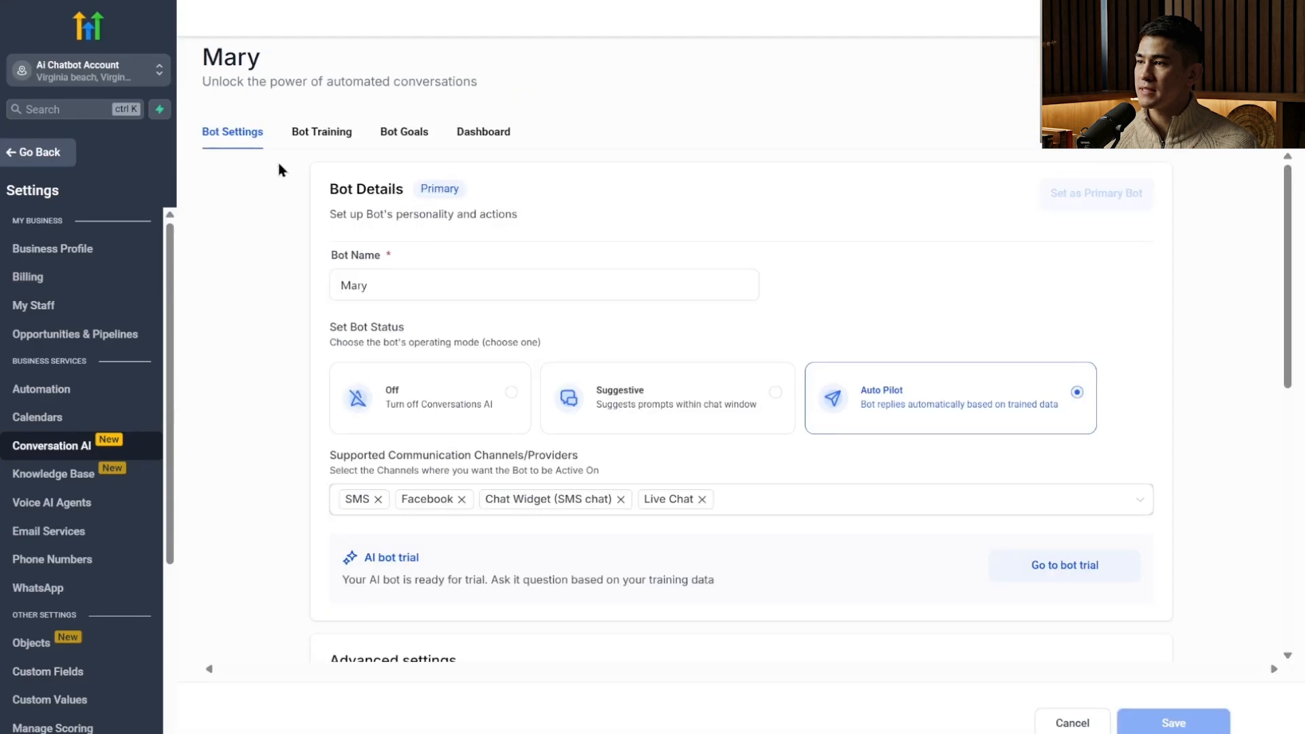
{"action": "left_click", "coordinate": [331, 136]}
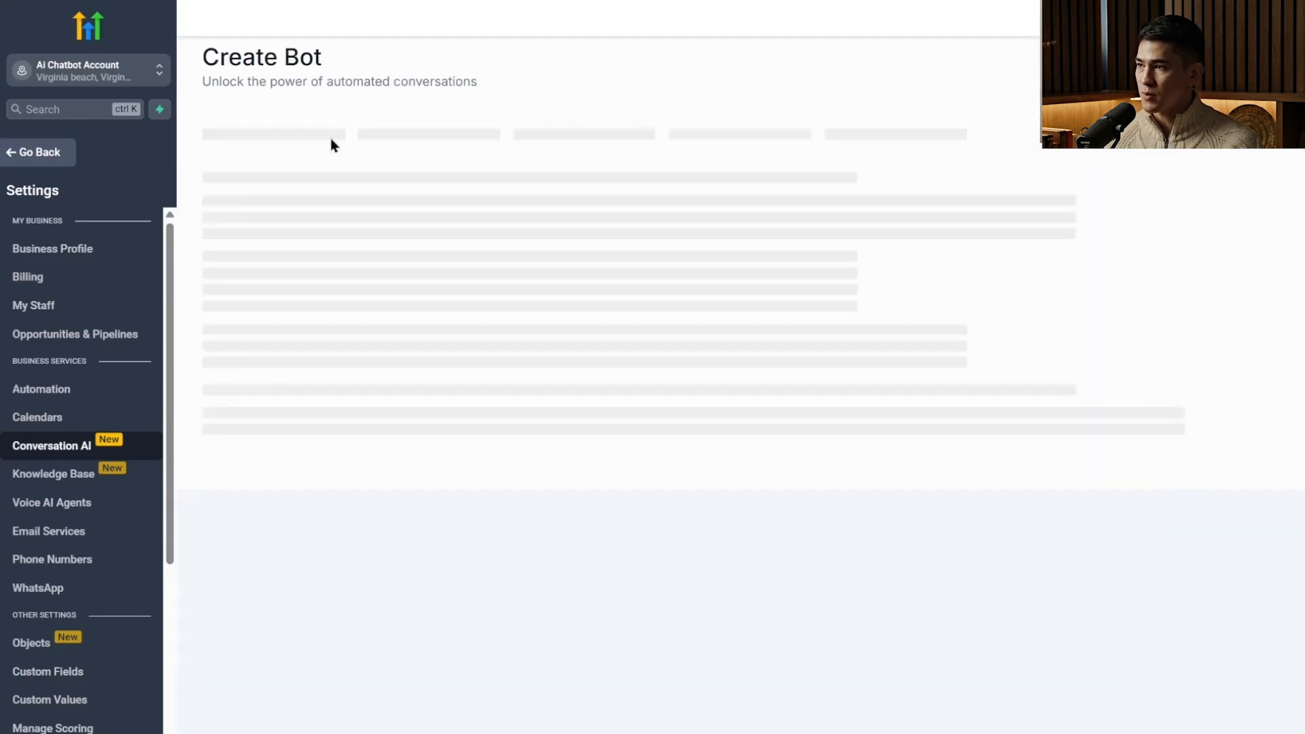
{"action": "left_click", "coordinate": [1003, 635]}
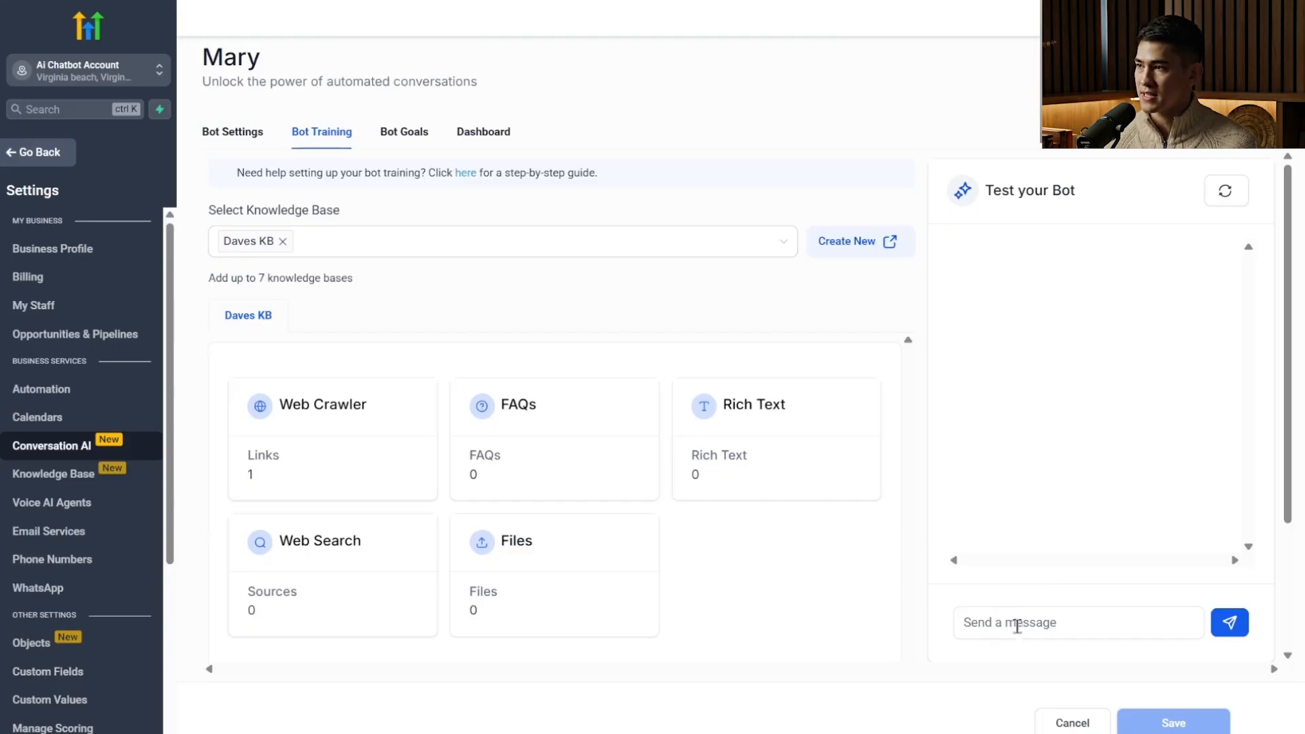
{"action": "type", "text": "Hello i need t"}
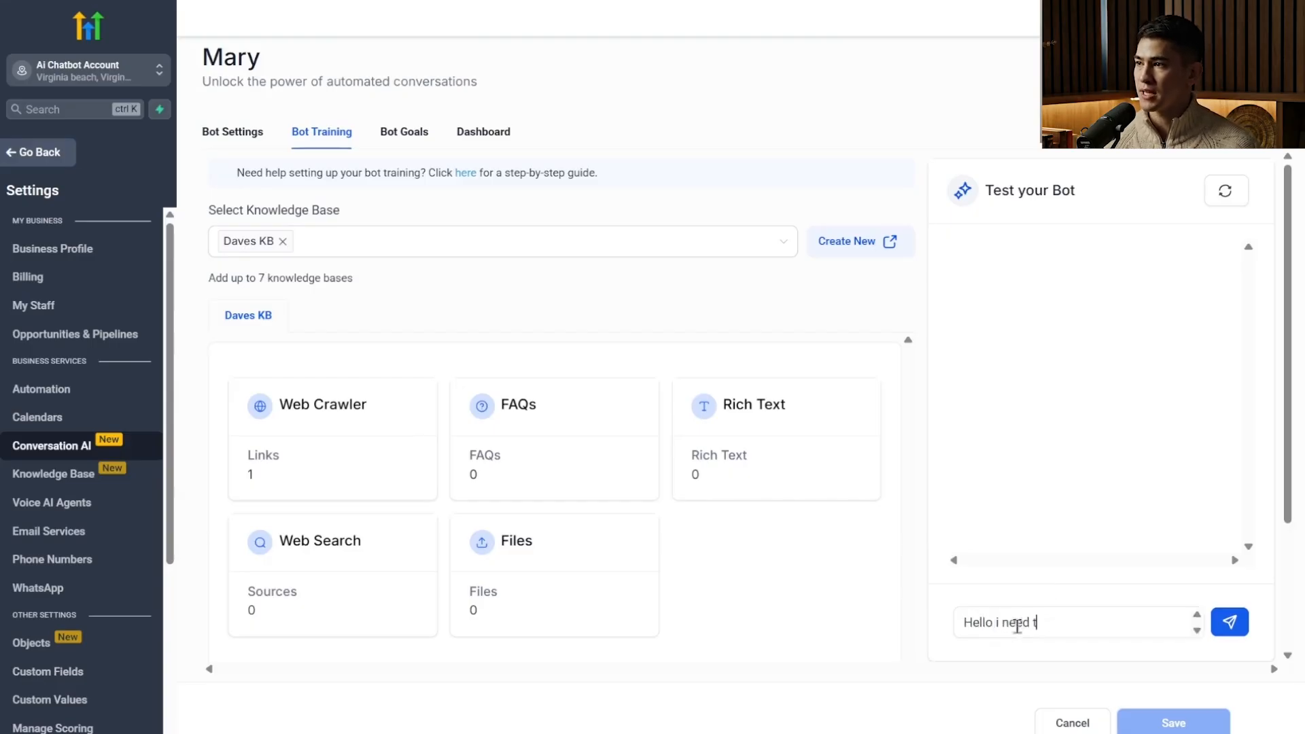
{"action": "type", "text": "o fix my pipes"}
{"action": "key", "text": "Return"}
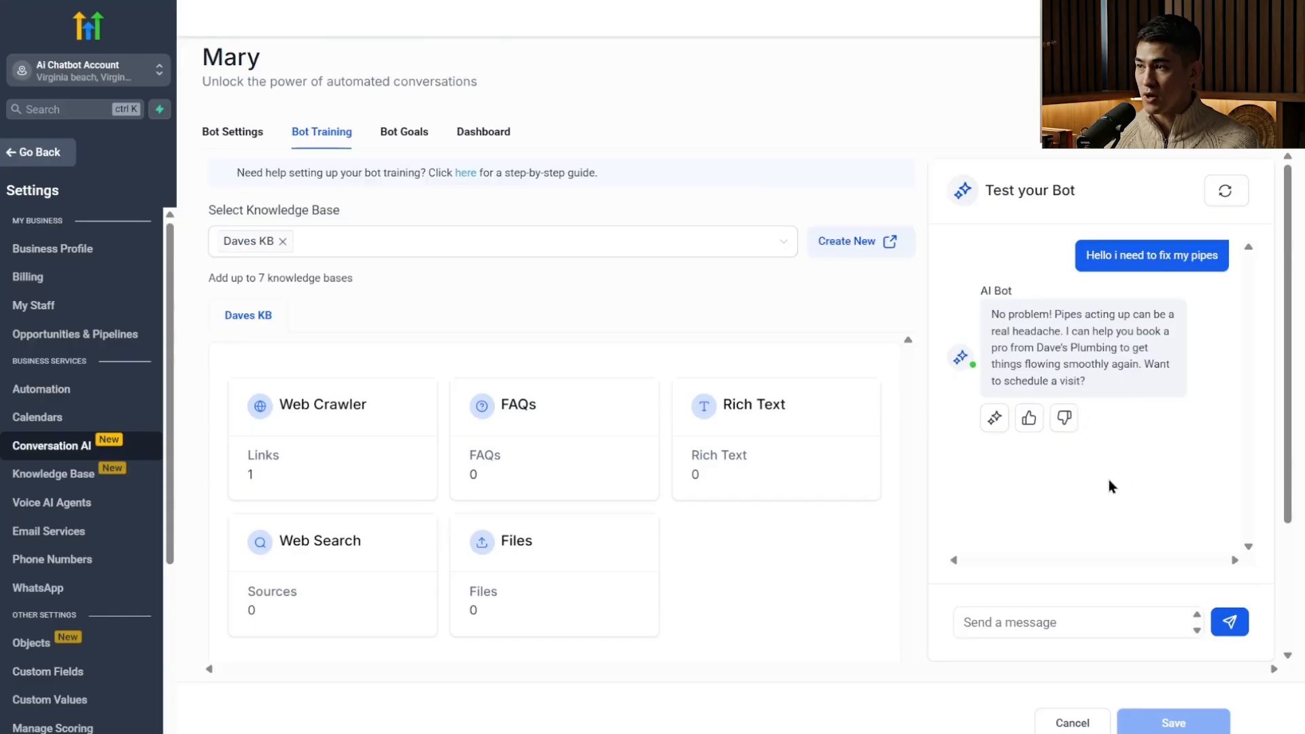
Answer the bot's scheduling questions with "this thursday" and the time "8am".
{"action": "left_click", "coordinate": [1071, 610]}
{"action": "type", "text": "this thursday"}
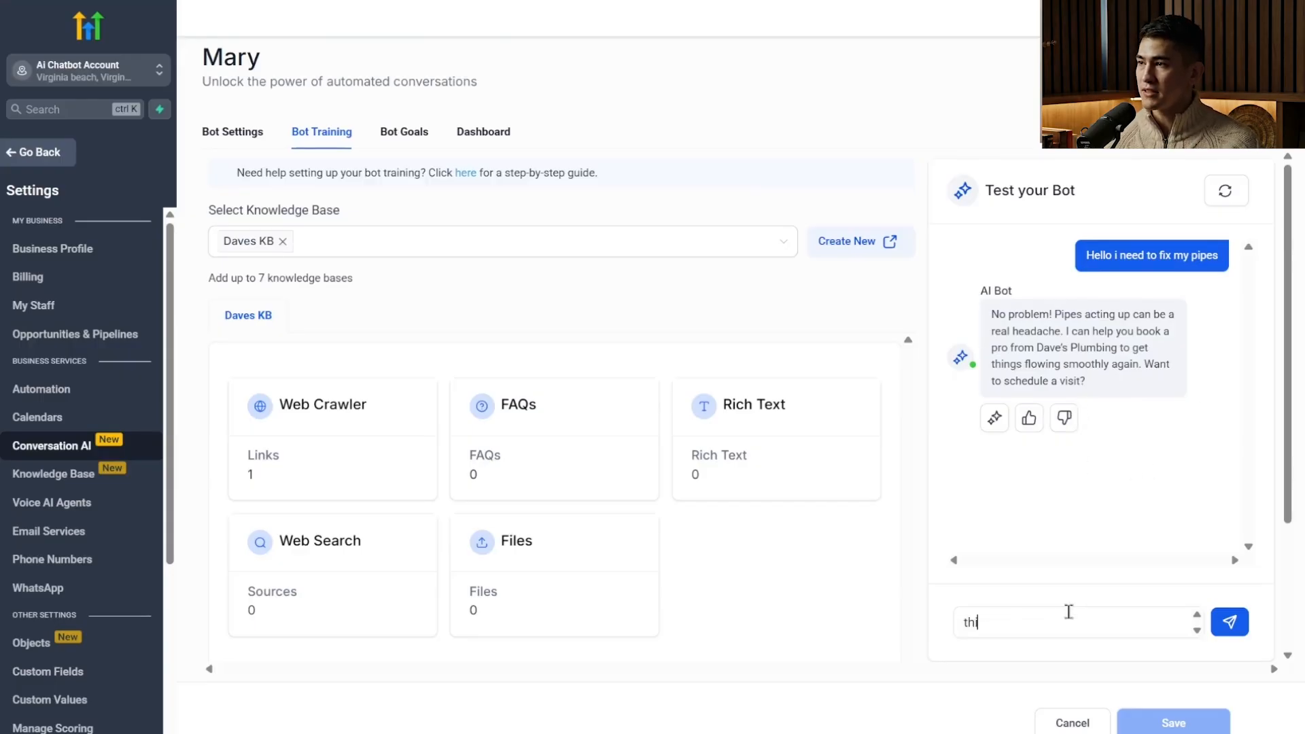
{"action": "key", "text": "Return"}
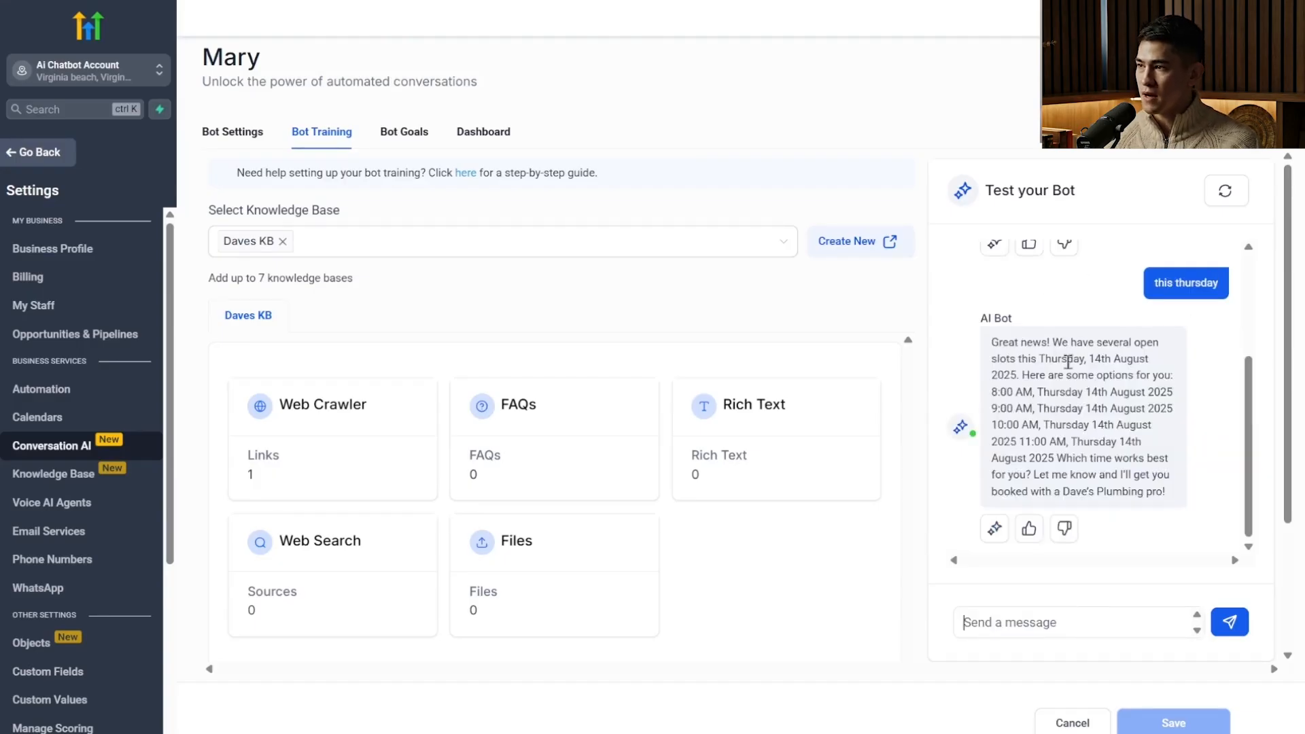
{"action": "left_click", "coordinate": [1061, 627]}
{"action": "type", "text": "8am"}
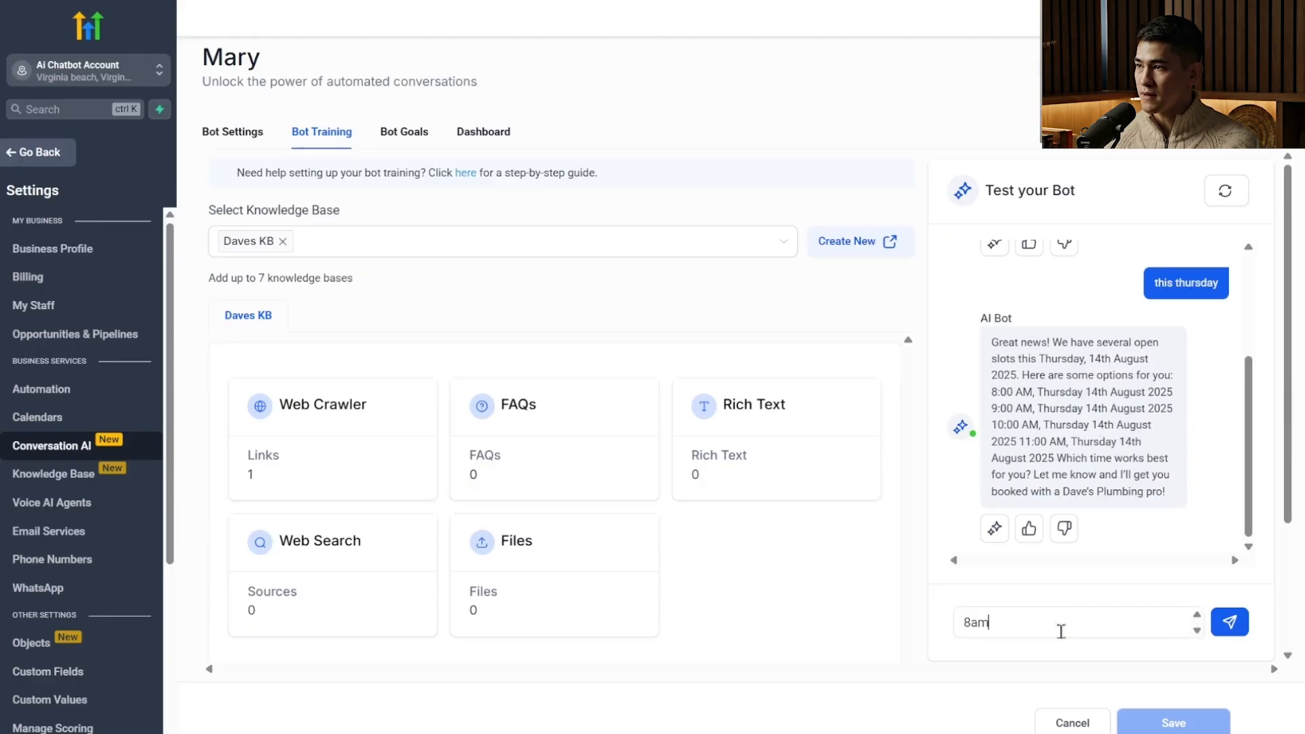
{"action": "key", "text": "Return"}
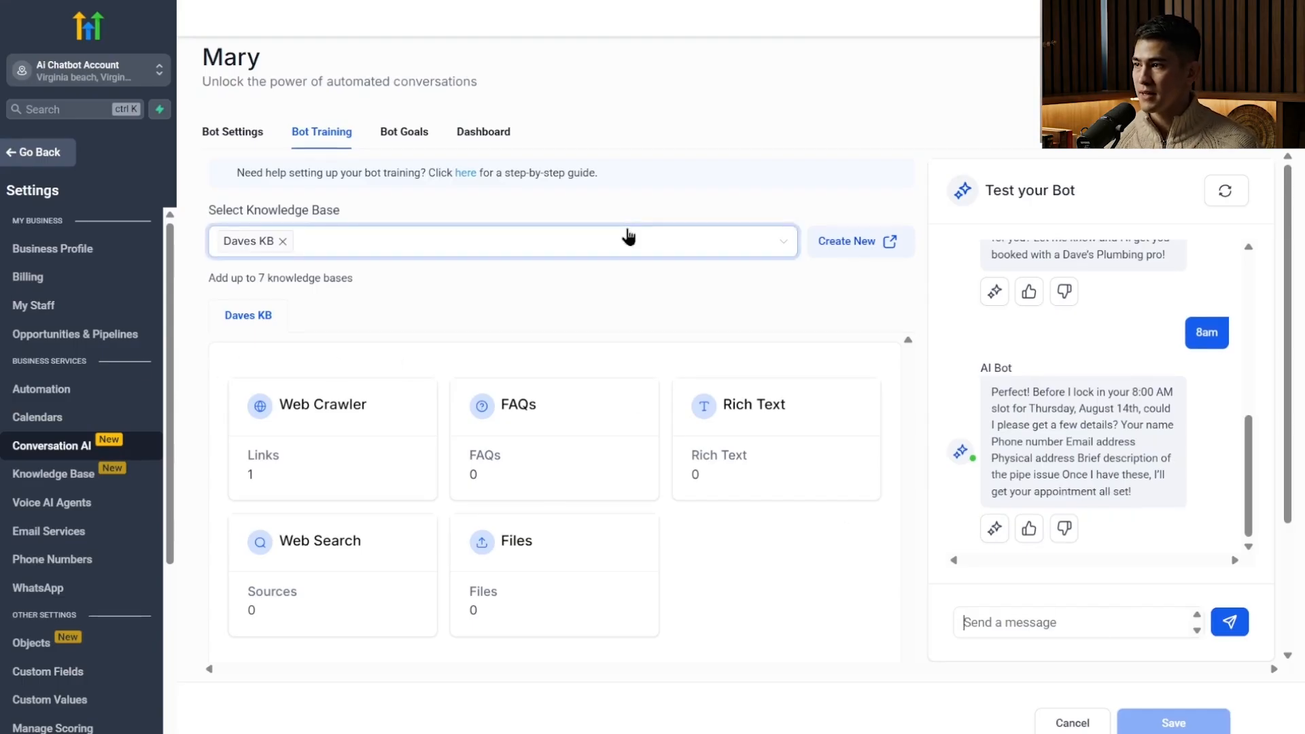
Send the bot the customer's name, e-mail address and phone number with the issue description "pipes no working".
{"action": "left_click", "coordinate": [1063, 618]}
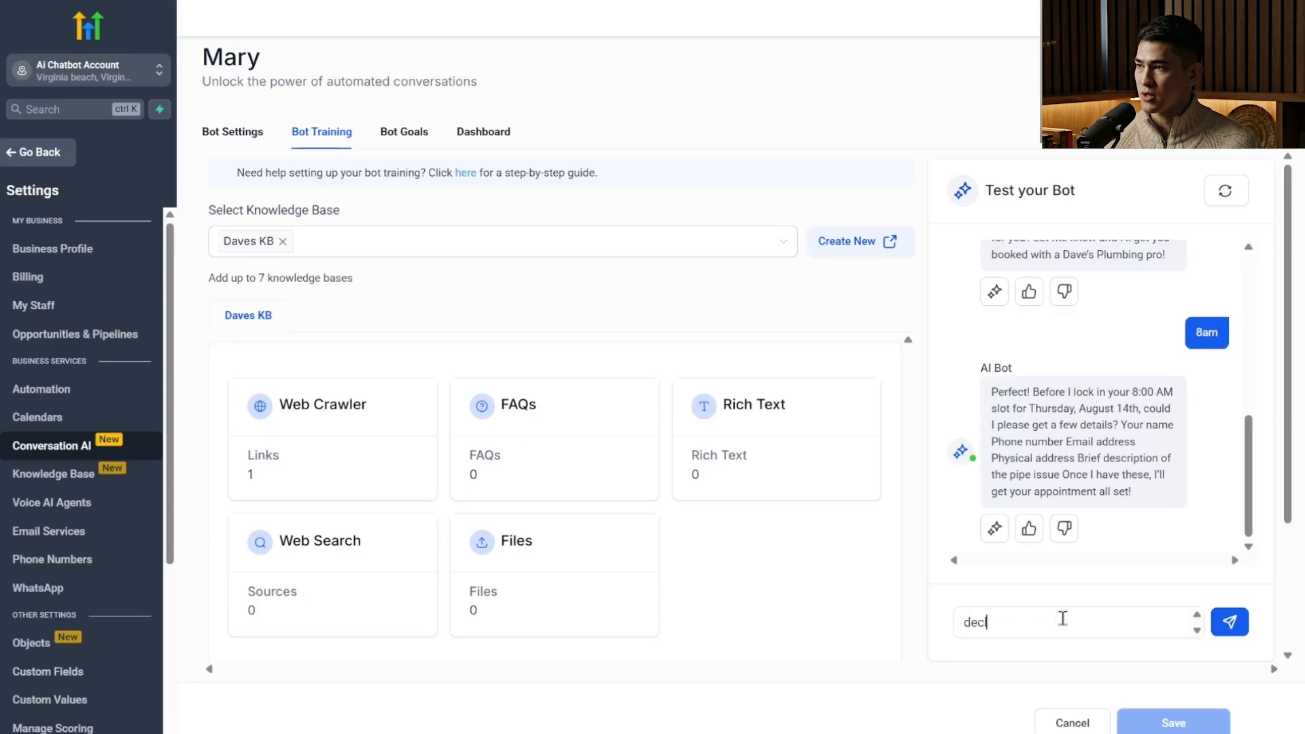
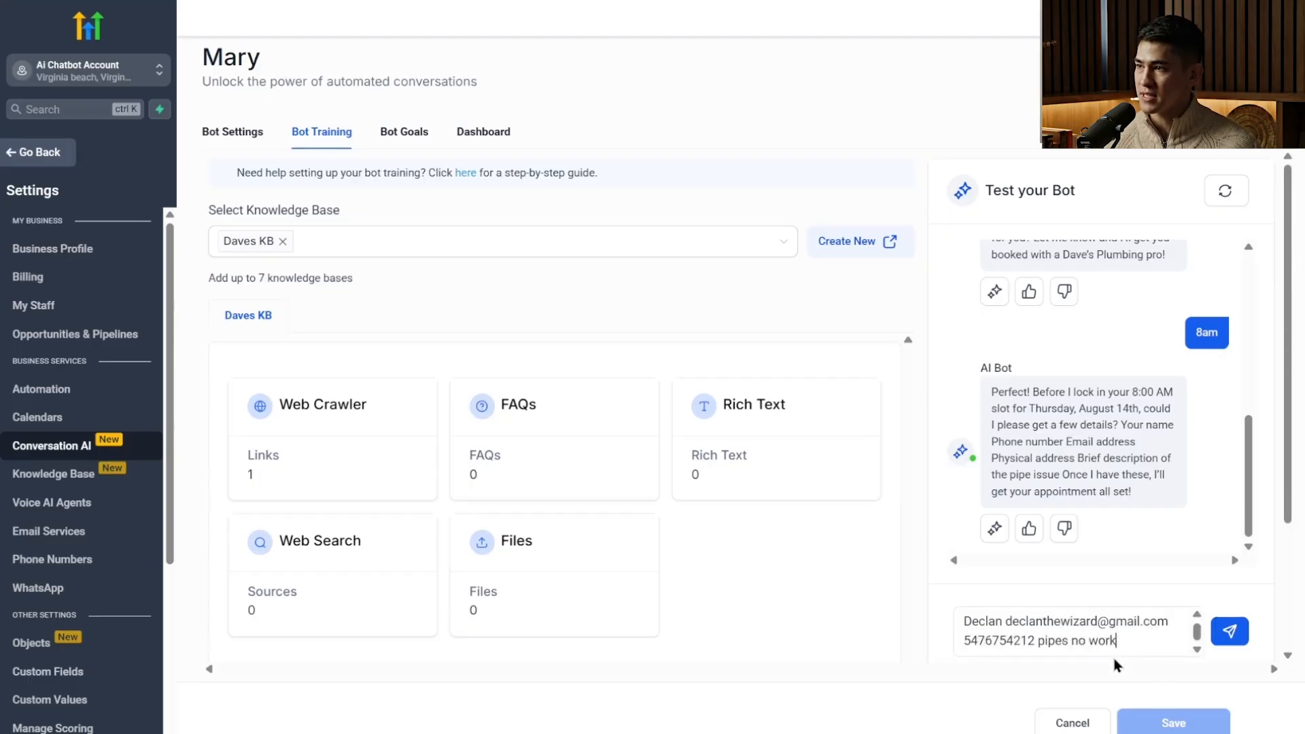
{"action": "key", "text": "Return"}
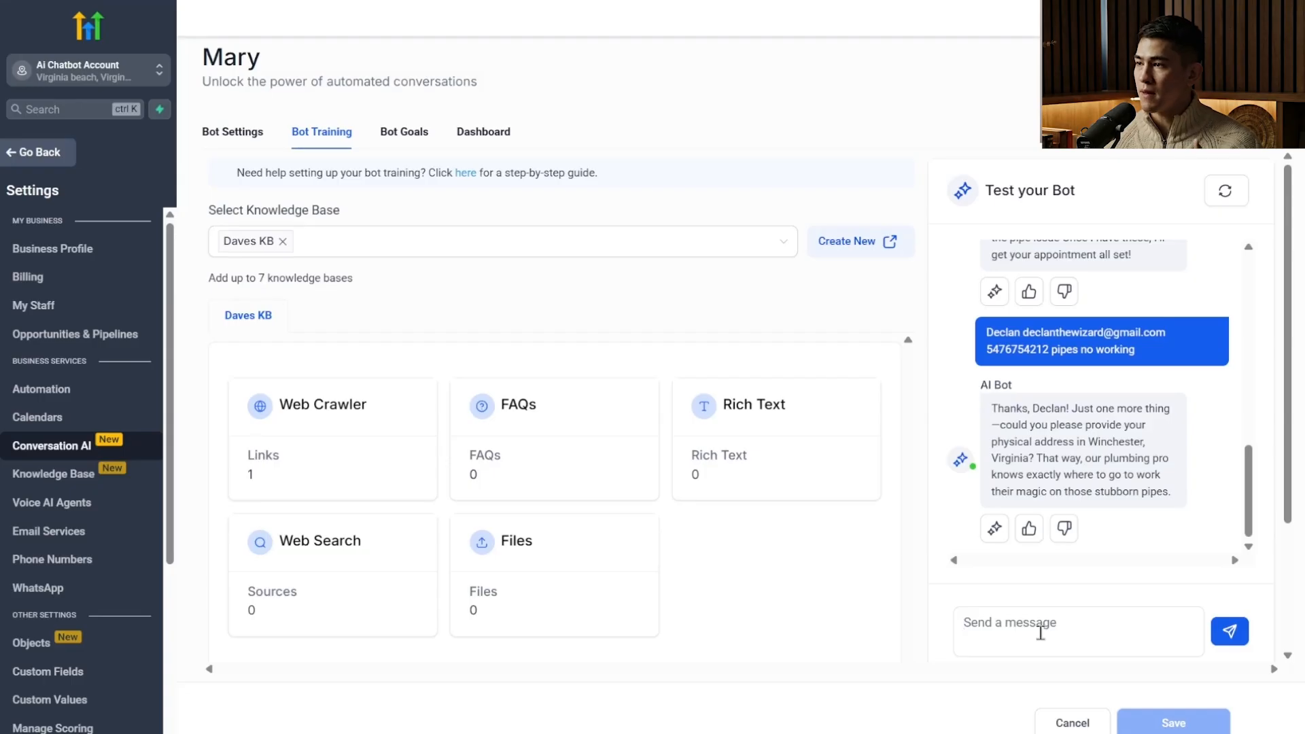
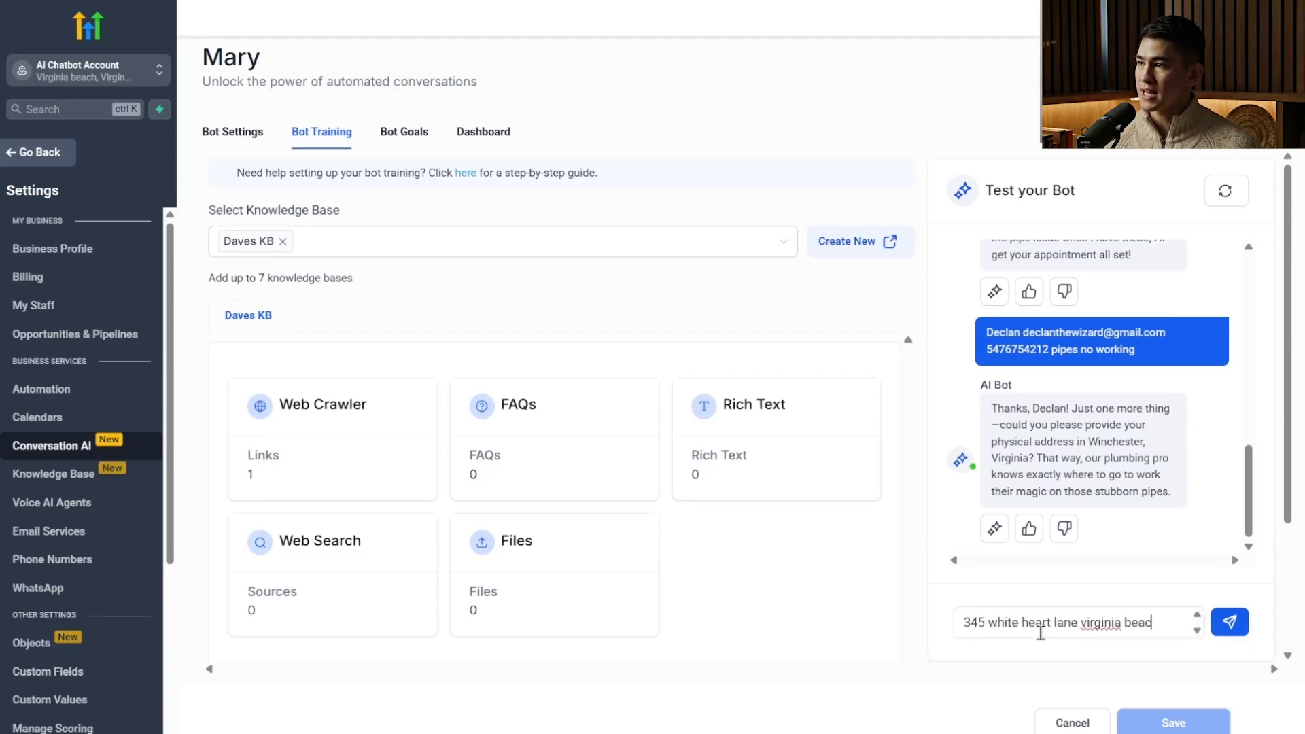
Send the bot the customer's street address in Virginia Beach and read through its reply about the service area.
{"action": "key", "text": "Return"}
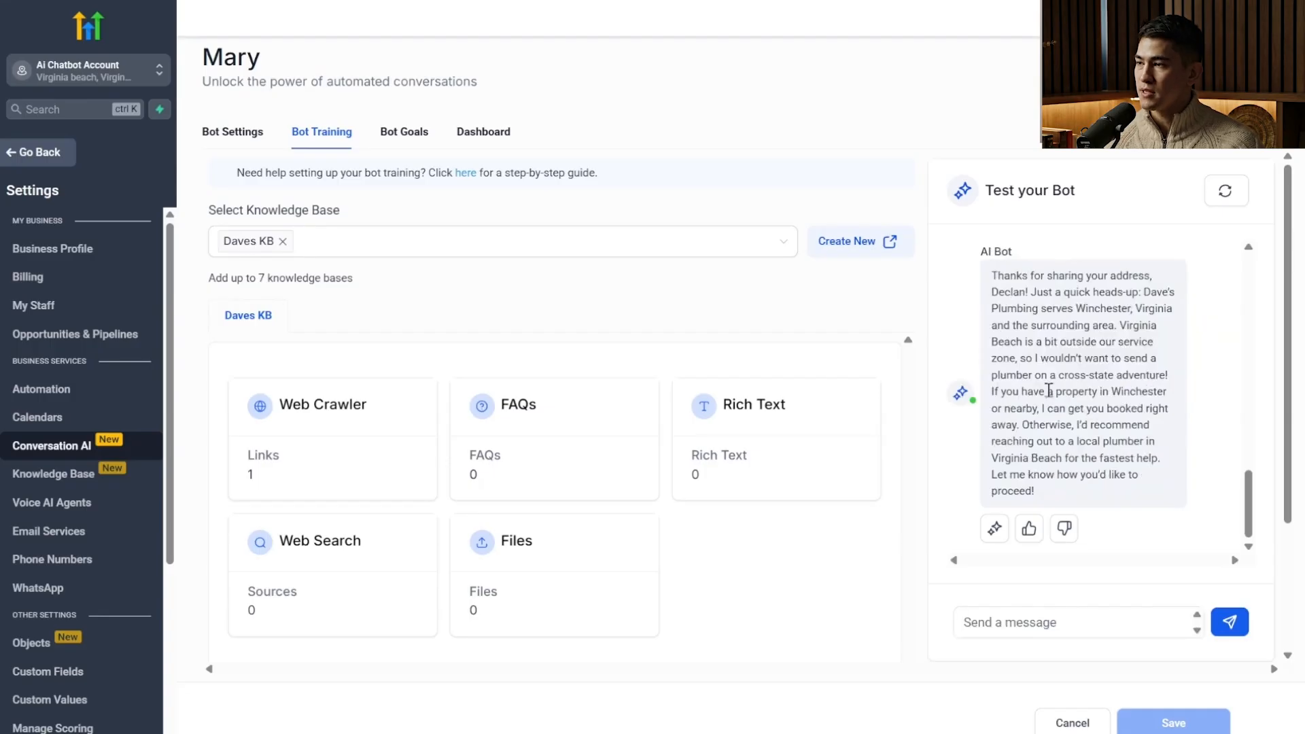
{"action": "left_click_drag", "start_coordinate": [1019, 358], "coordinate": [1045, 408]}
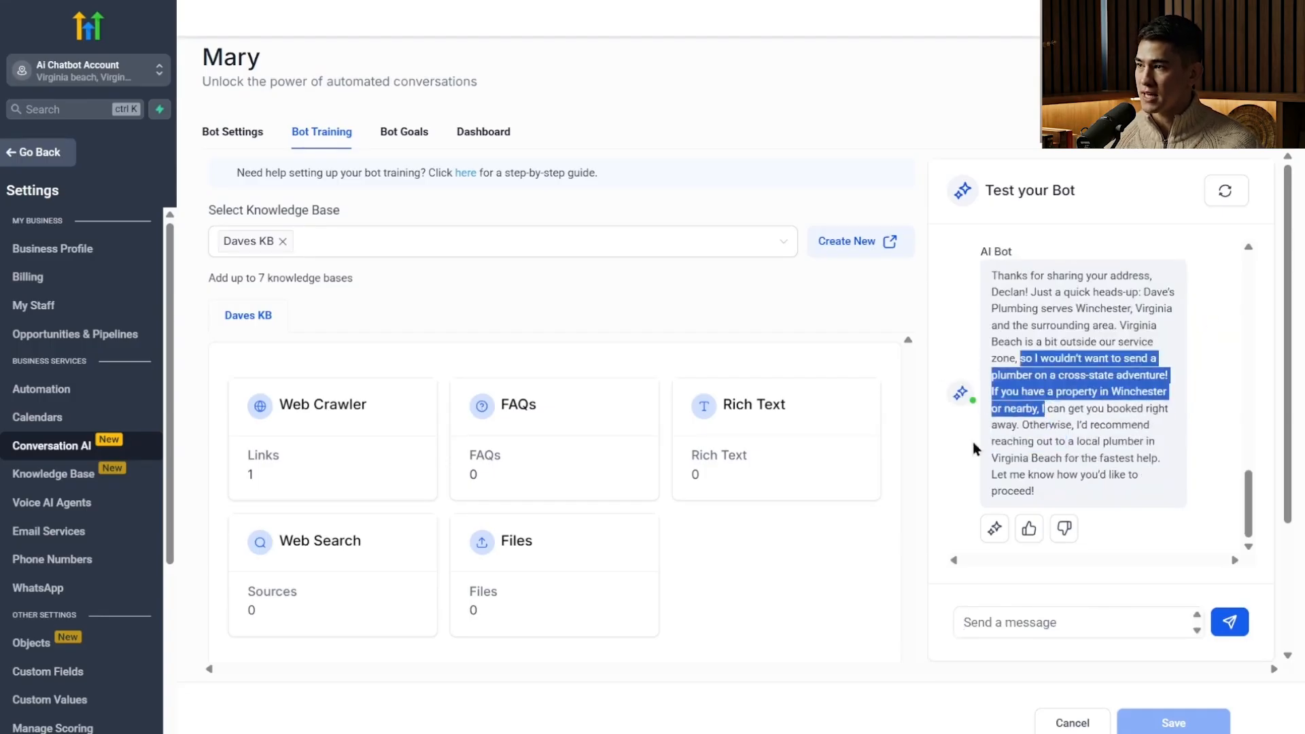
{"action": "left_click", "coordinate": [976, 466]}
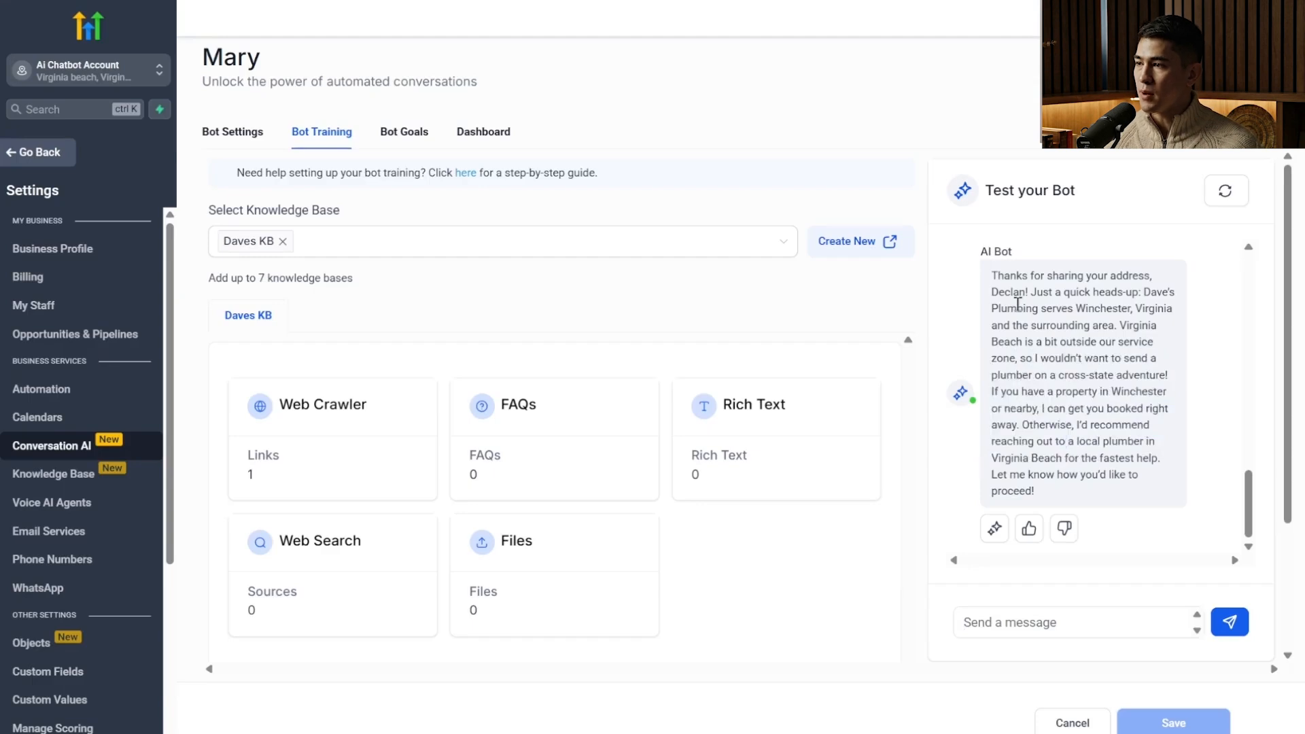
{"action": "left_click_drag", "start_coordinate": [1019, 292], "coordinate": [1065, 408]}
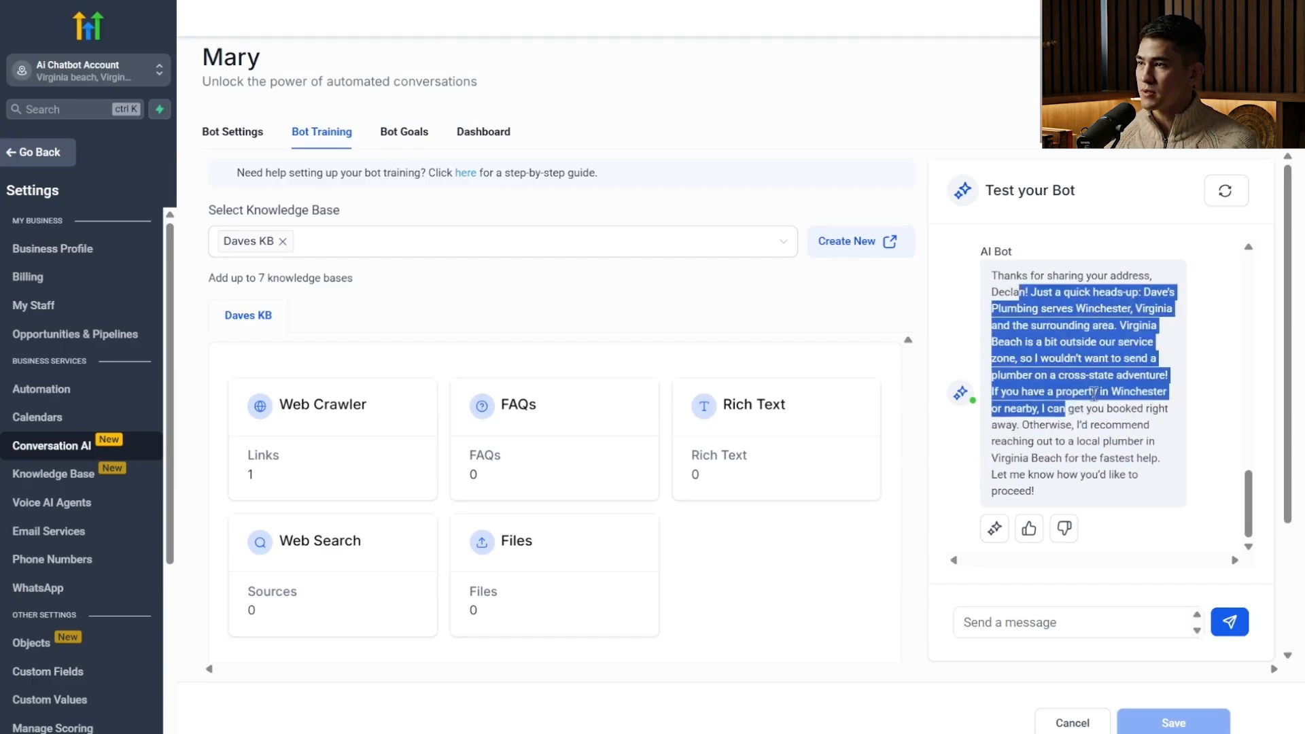
{"action": "left_click", "coordinate": [1179, 538]}
Send the bot a correction placing the customer at a street address in Winchester.
{"action": "left_click", "coordinate": [1067, 629]}
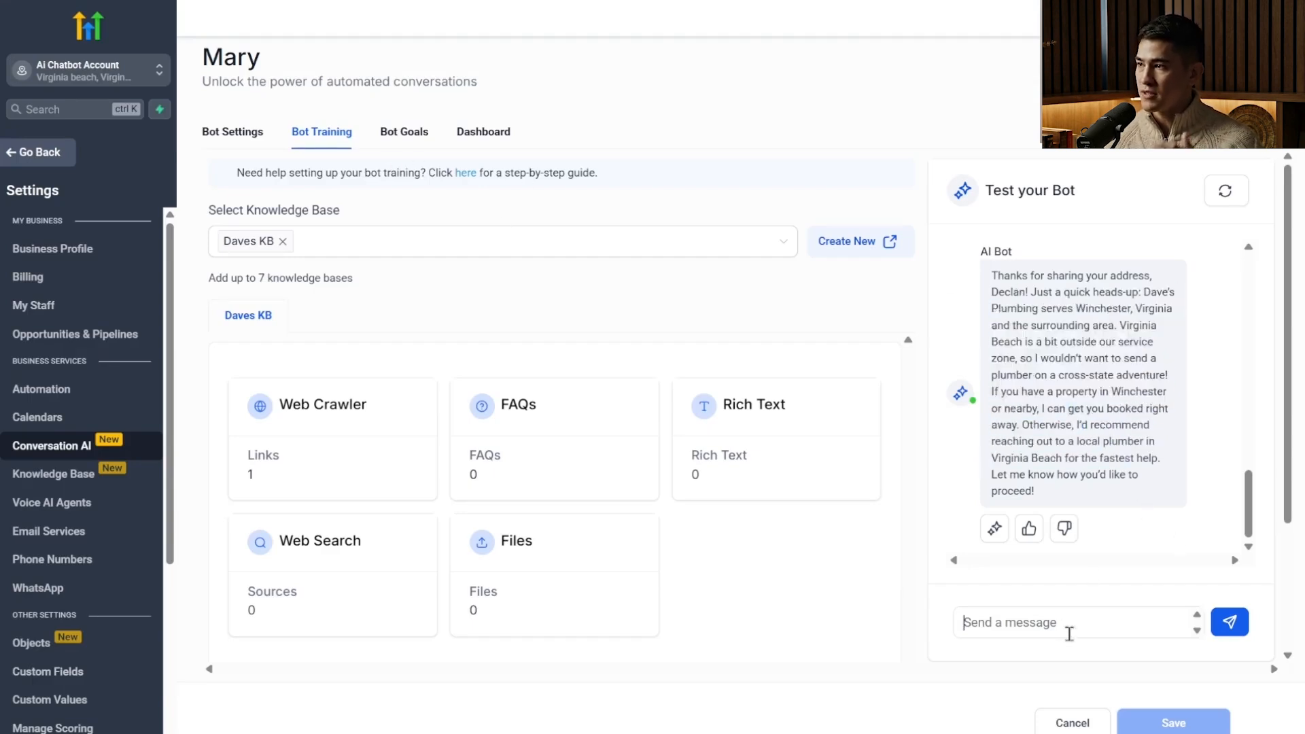
{"action": "type", "text": "actually i am o"}
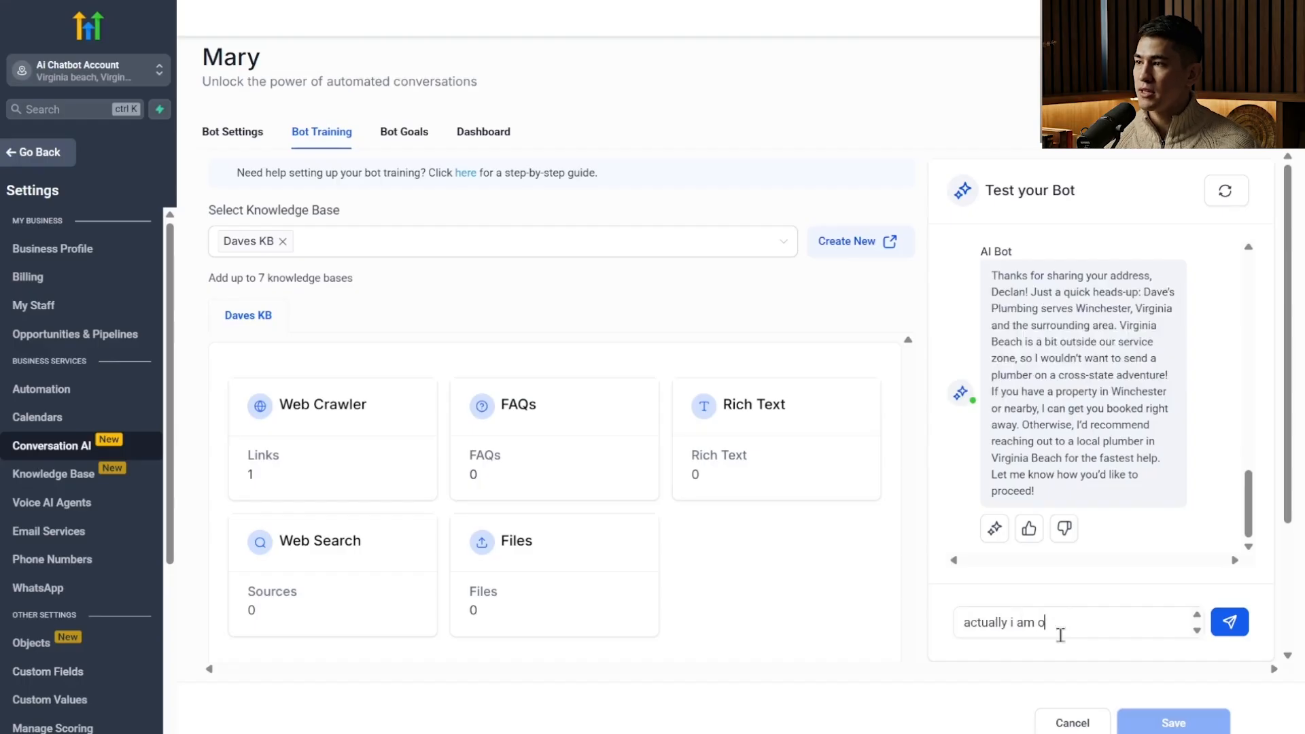
{"action": "type", "text": "n mainstreet winchester"}
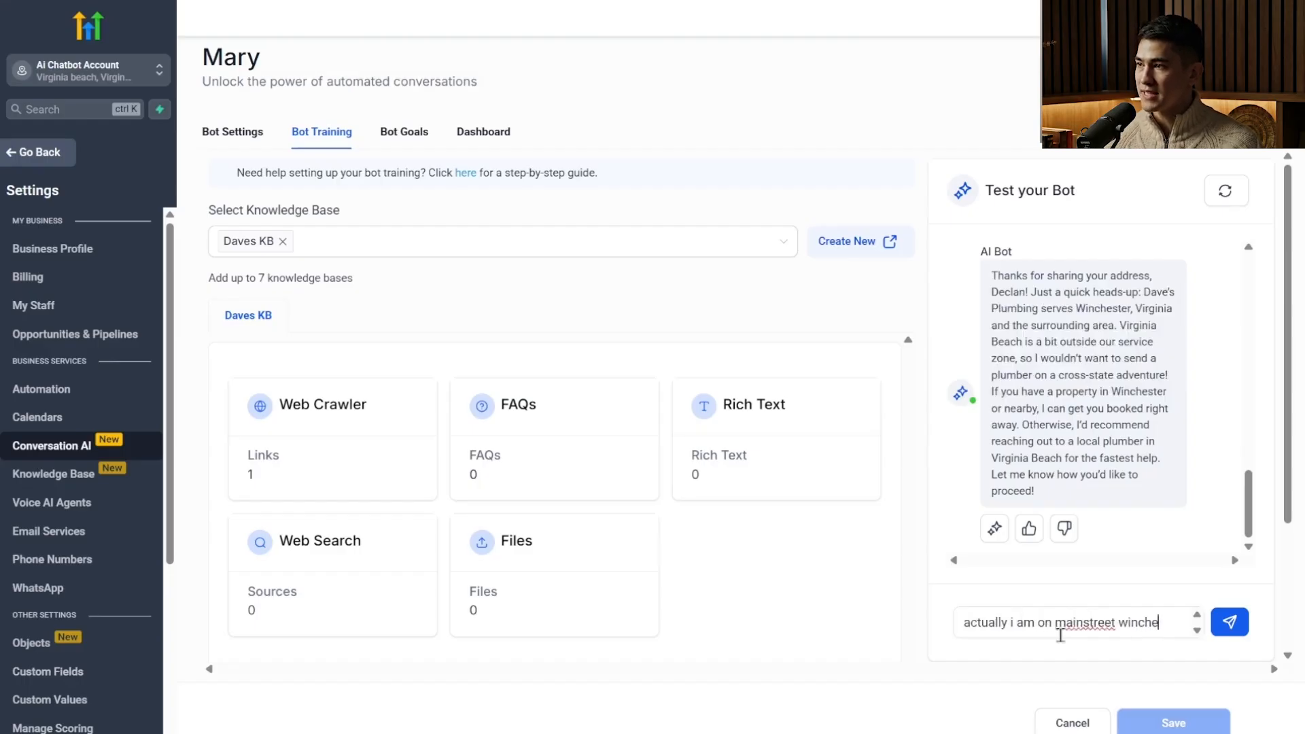
{"action": "key", "text": "Return"}
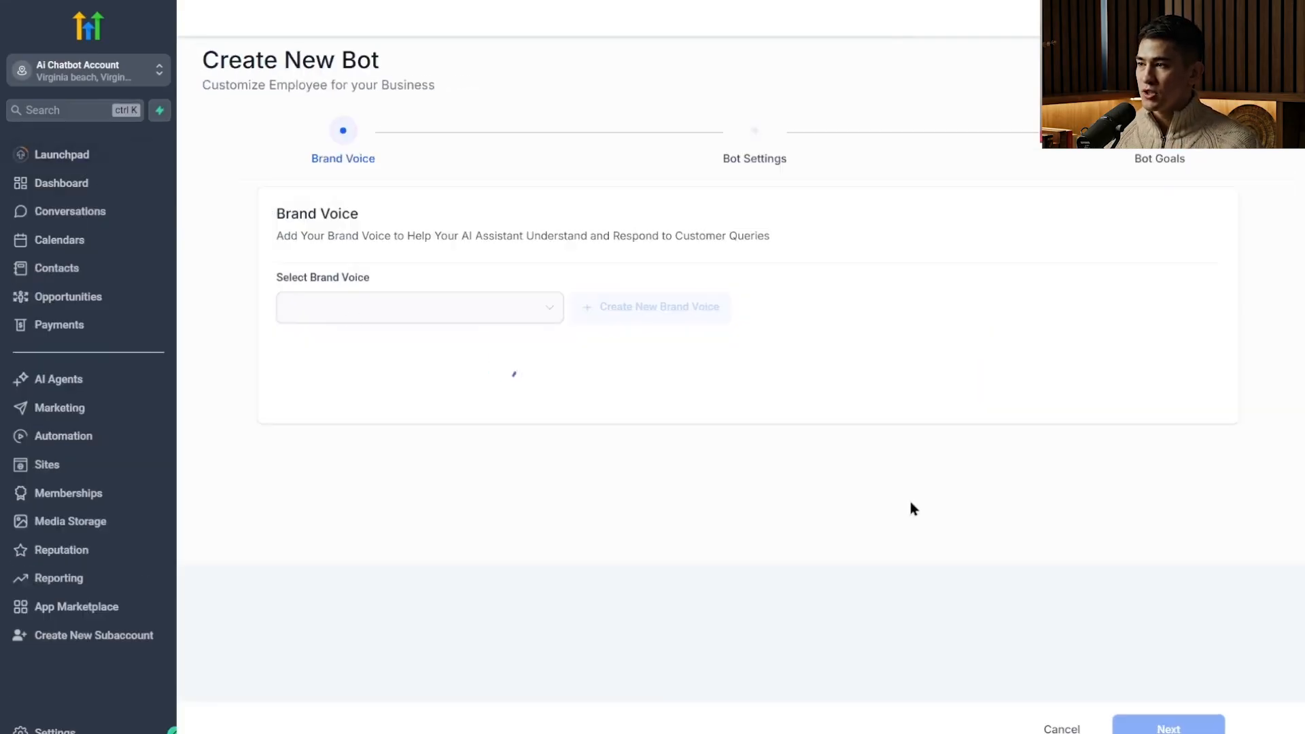
Show the staff user's bookings in the calendar and inspect the details of the Thursday, August 14 appointment at 8 AM.
{"action": "left_click", "coordinate": [79, 243]}
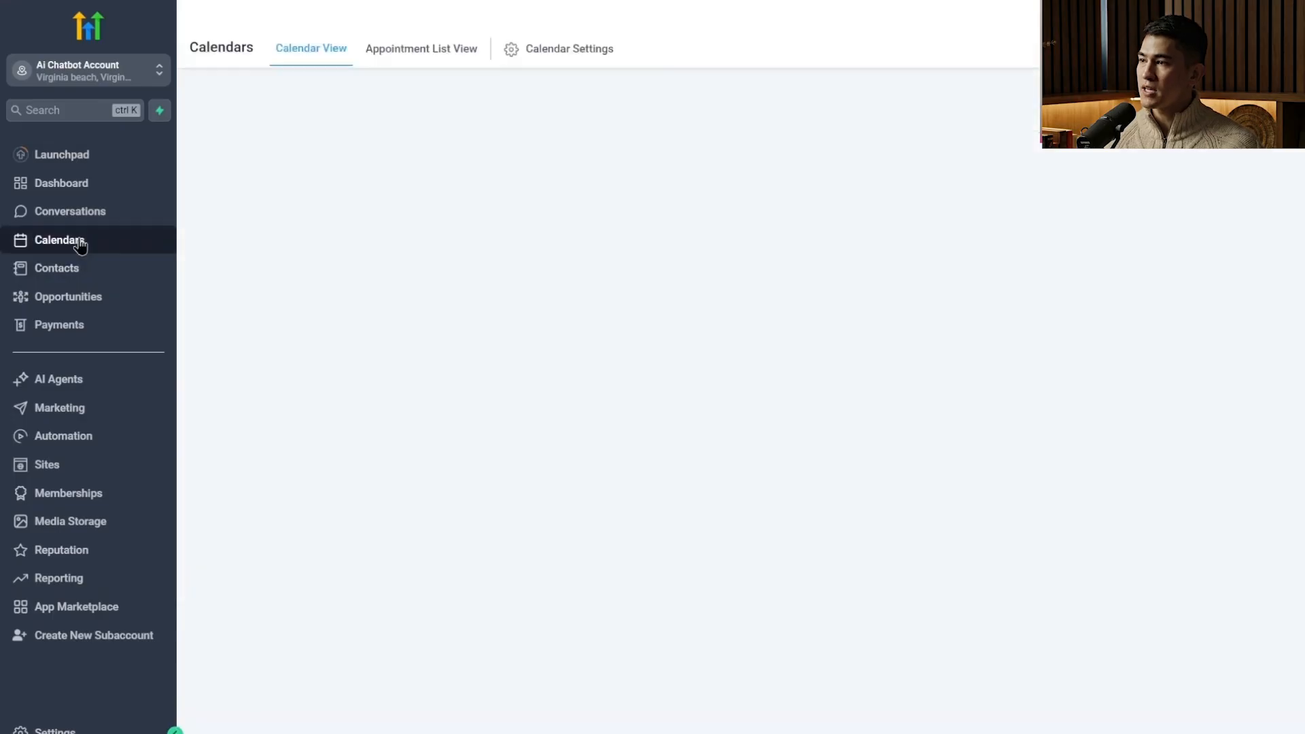
{"action": "scroll", "coordinate": [568, 406], "scroll_direction": "down", "scroll_amount": 10}
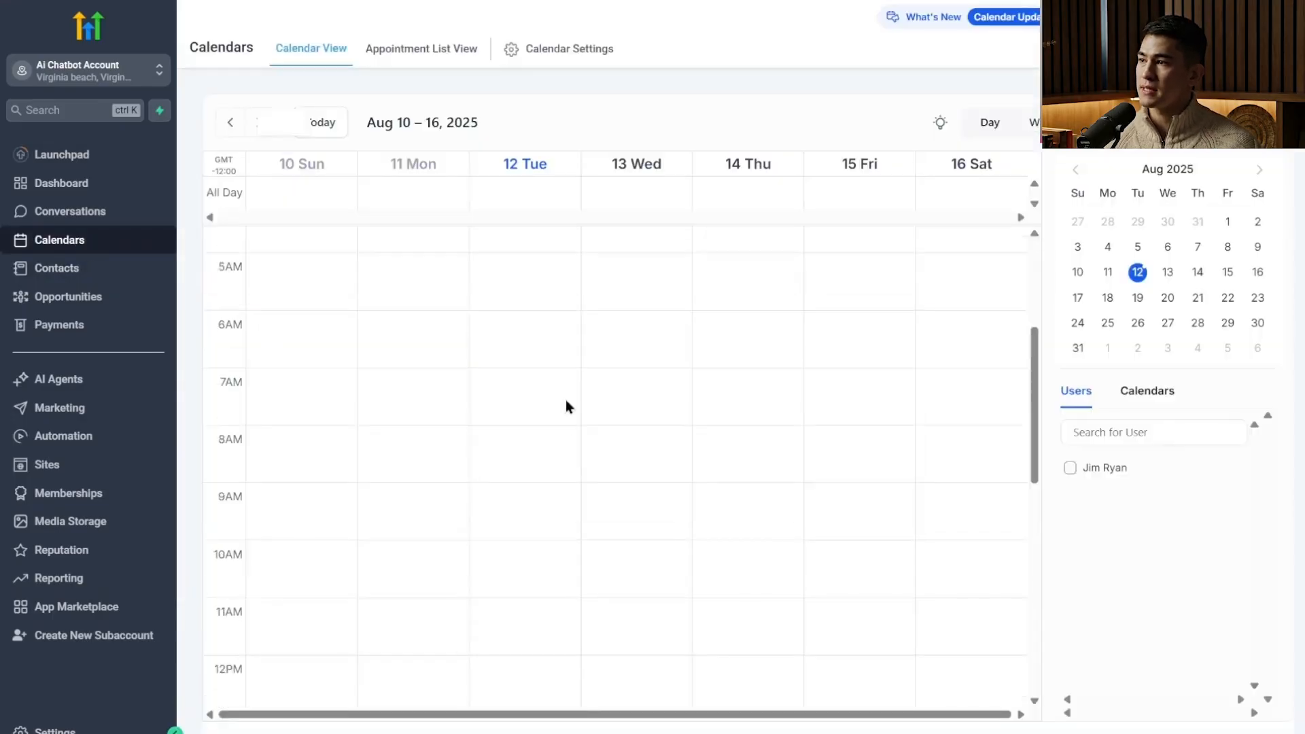
{"action": "left_click", "coordinate": [1102, 473]}
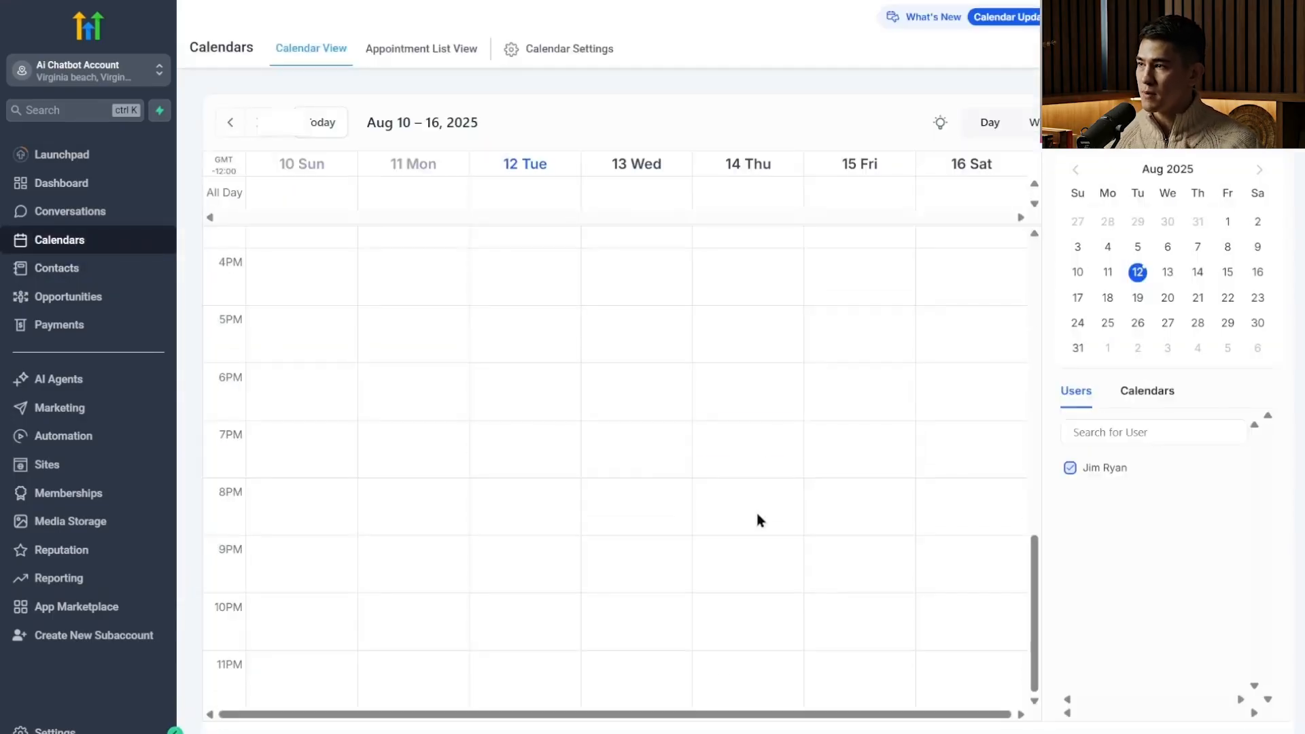
{"action": "left_click", "coordinate": [752, 440]}
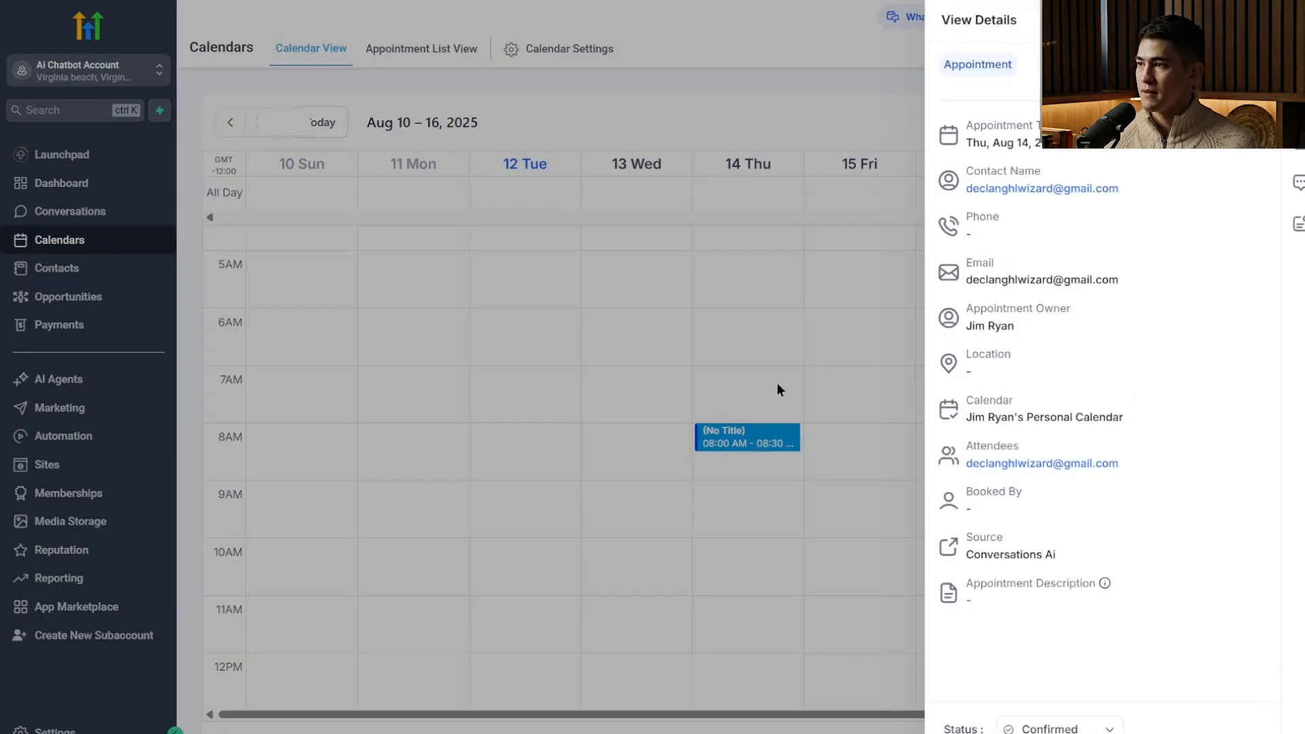
{"action": "left_click", "coordinate": [747, 464]}
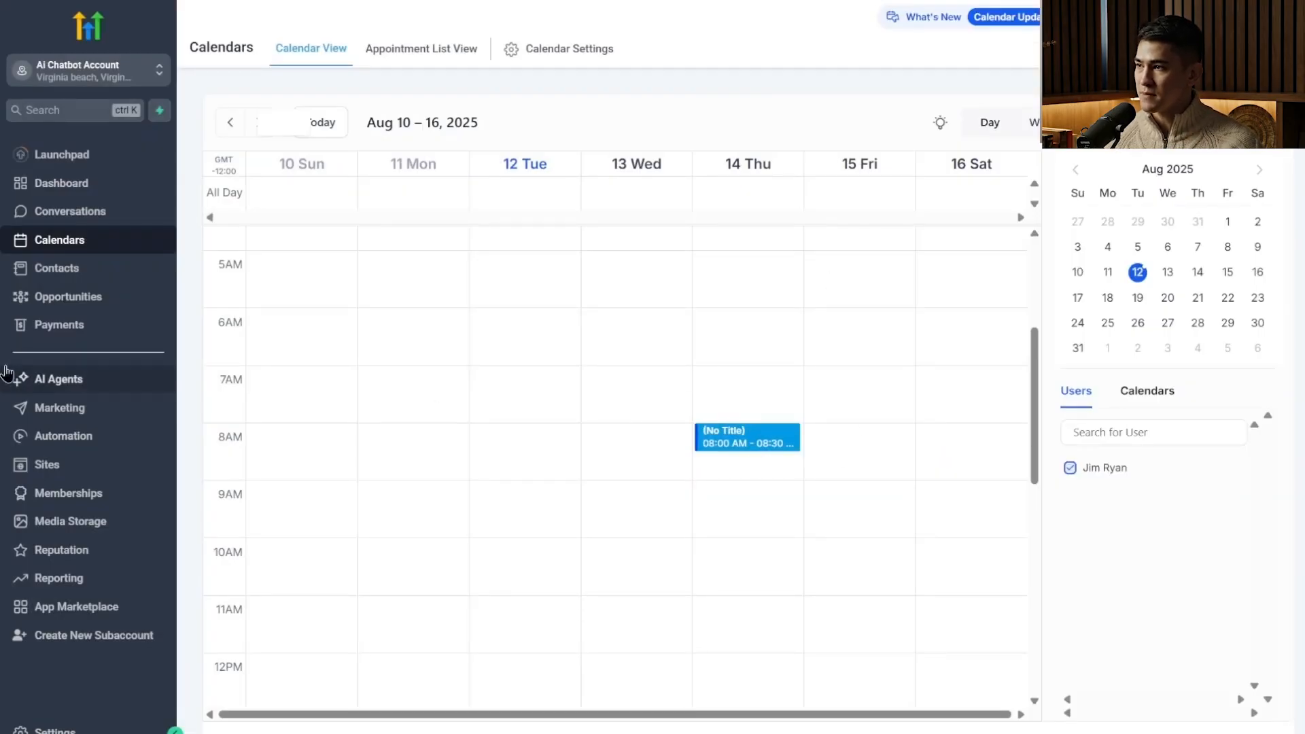
Return to the list of Conversation AI agents.
{"action": "left_click", "coordinate": [59, 392]}
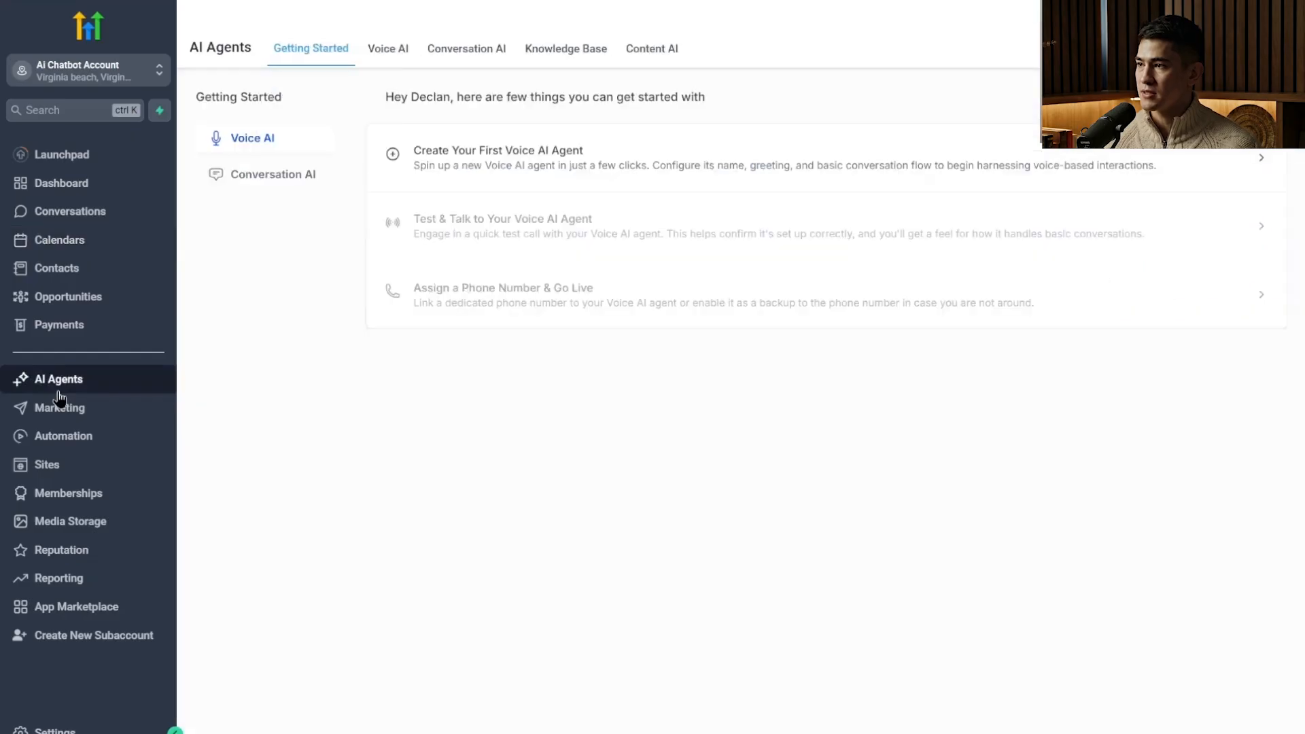
{"action": "left_click", "coordinate": [474, 47]}
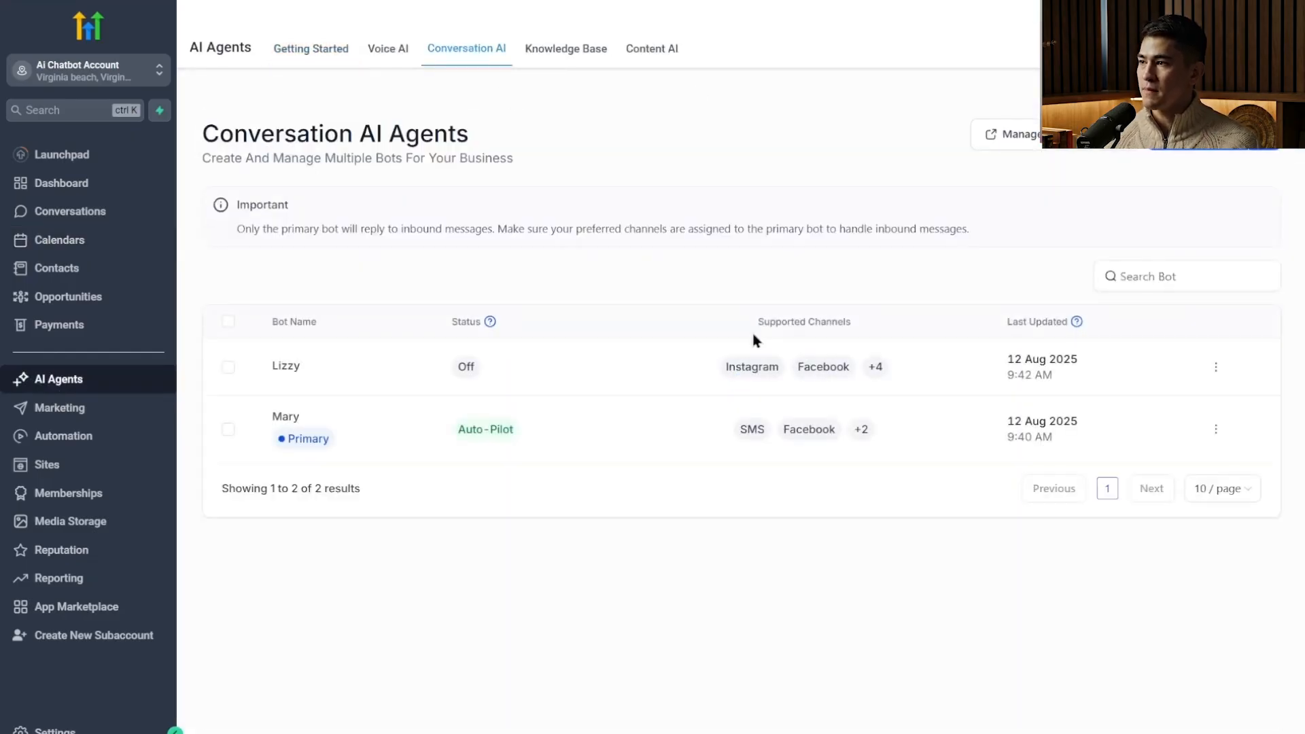
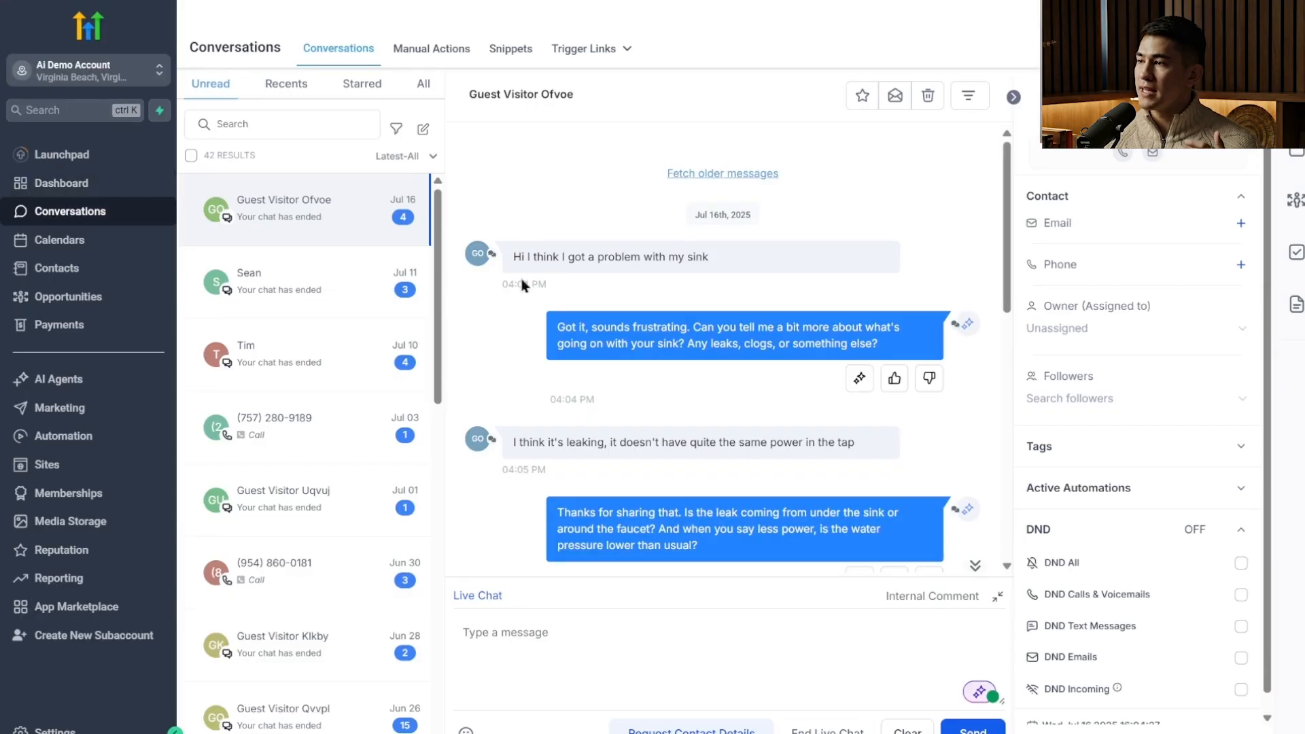
Inspect the Conversation AI bot's status options in the guest visitor's chat, keeping the bot Active.
{"action": "left_click", "coordinate": [979, 693]}
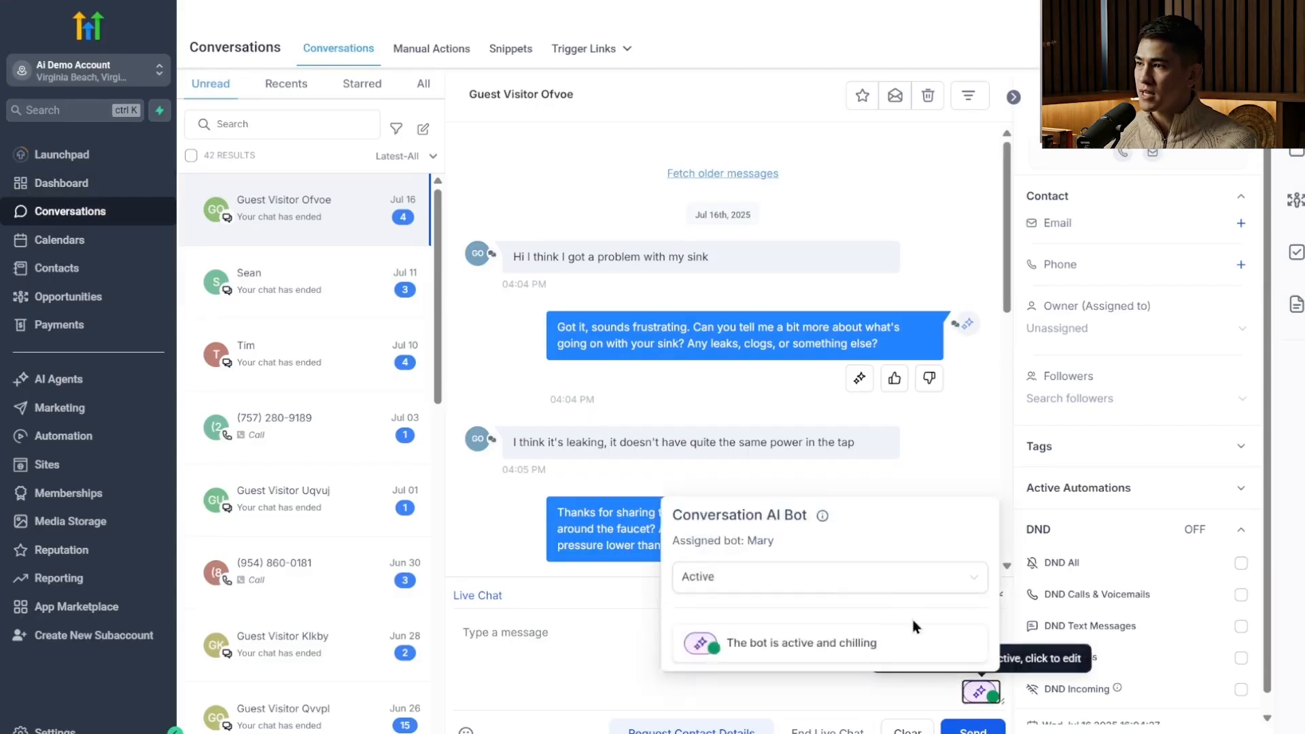
{"action": "left_click", "coordinate": [951, 576]}
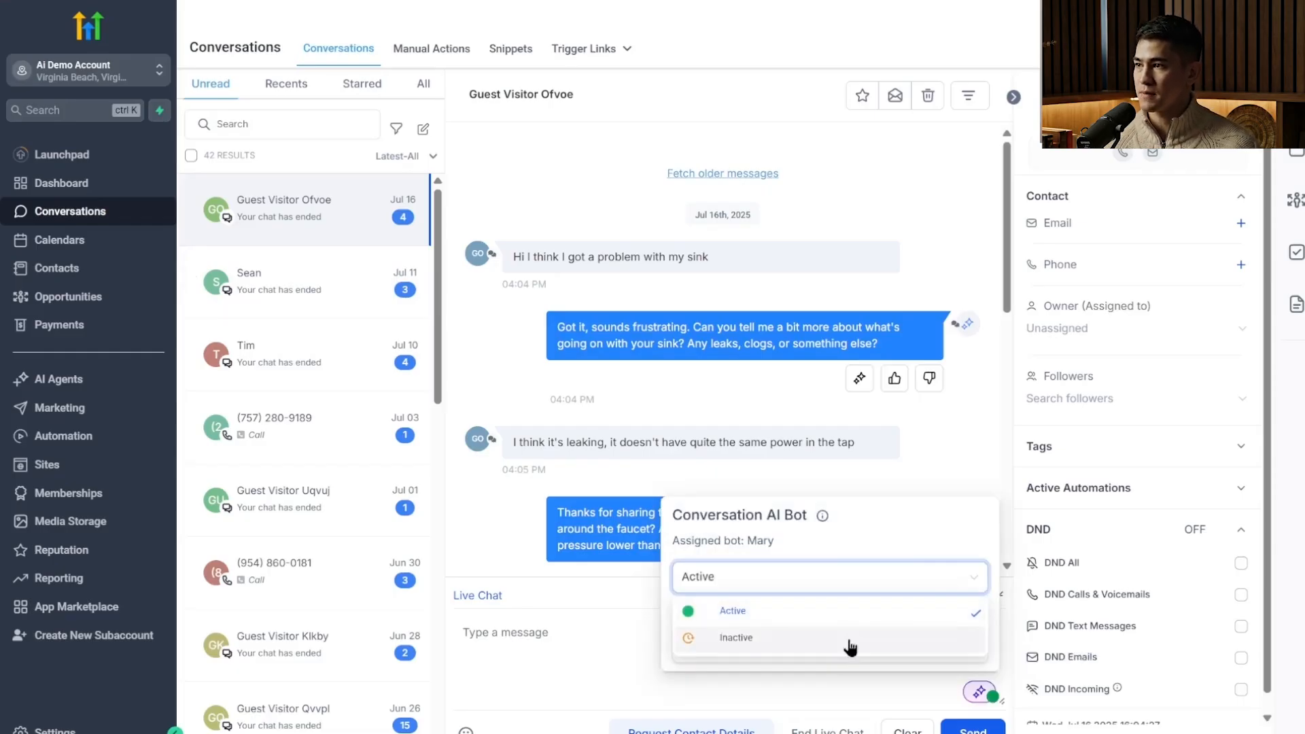
{"action": "left_click", "coordinate": [891, 615]}
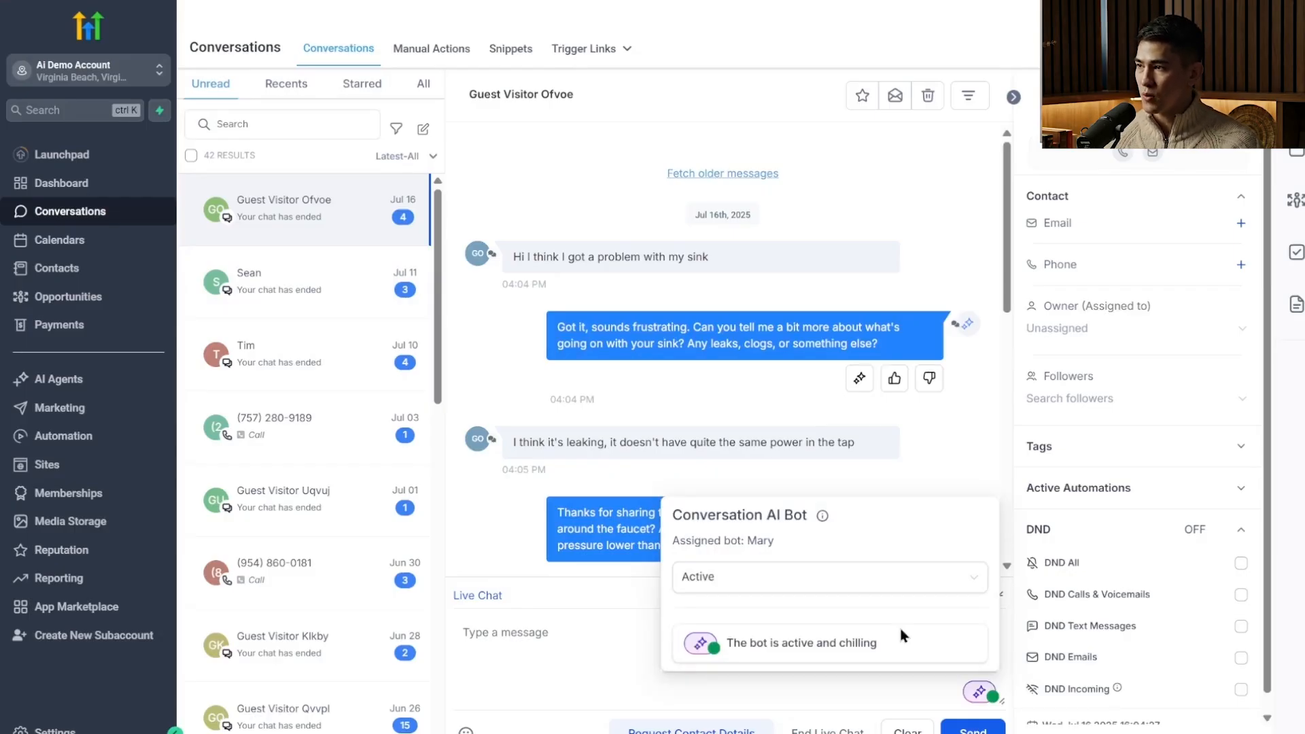
{"action": "left_click", "coordinate": [994, 694]}
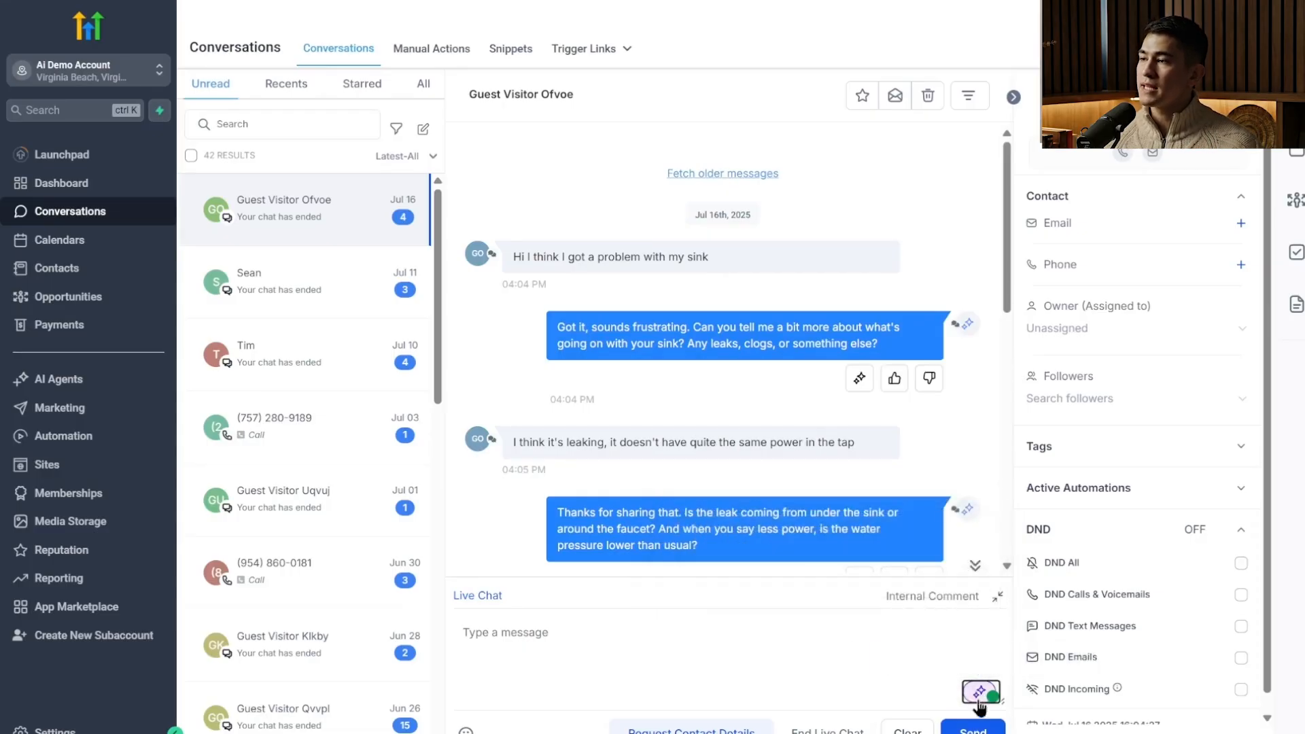
{"action": "left_click", "coordinate": [978, 701]}
{"action": "left_click", "coordinate": [850, 700]}
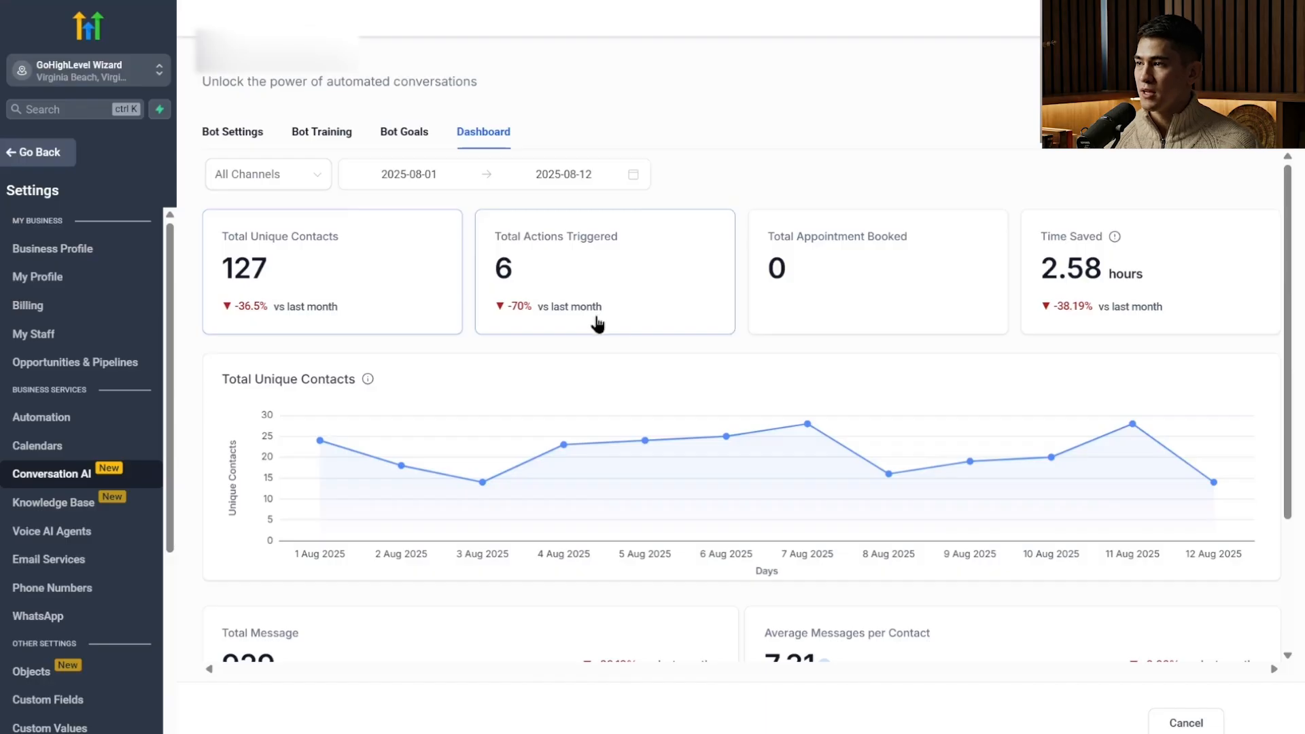
Review the bot's dashboard metrics, from contacts and triggered actions to message statistics, for August 1 to 12, 2025.
{"action": "scroll", "coordinate": [597, 325], "scroll_direction": "down", "scroll_amount": 3}
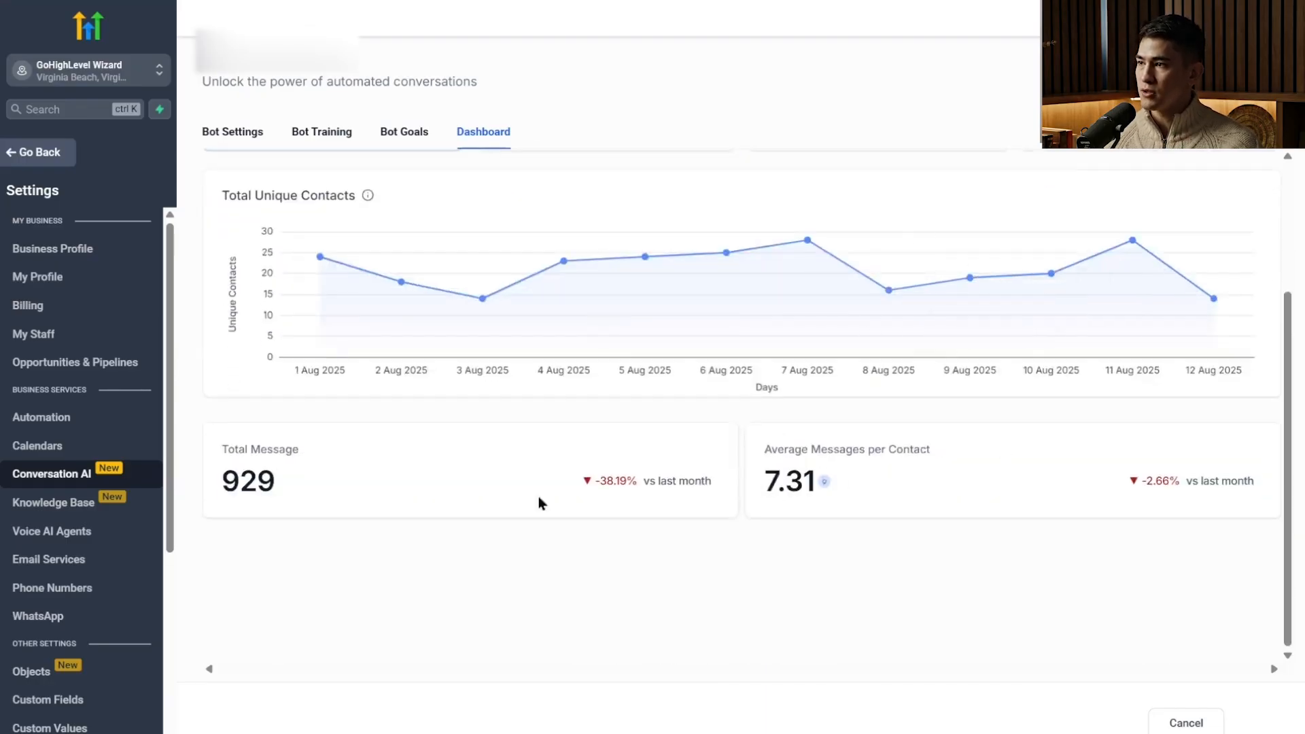
{"action": "scroll", "coordinate": [296, 481], "scroll_direction": "up", "scroll_amount": 3}
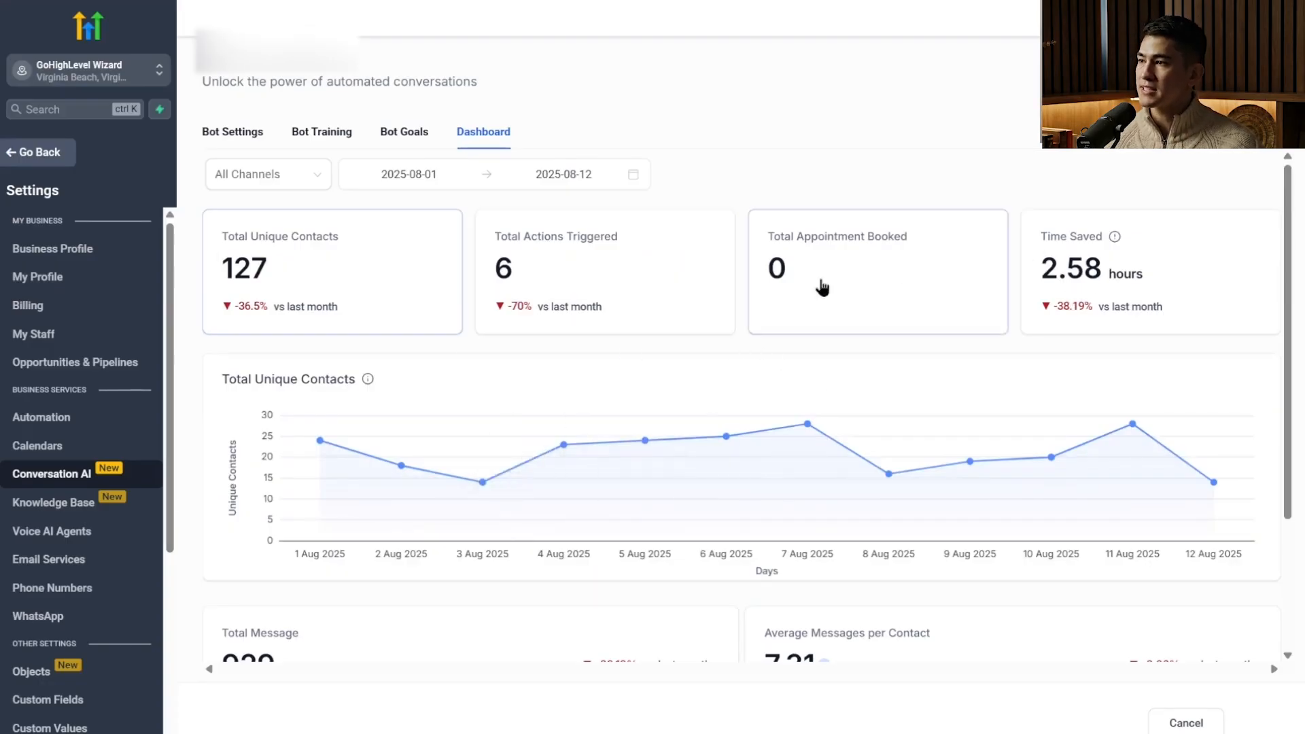
{"action": "mouse_move", "coordinate": [858, 427]}
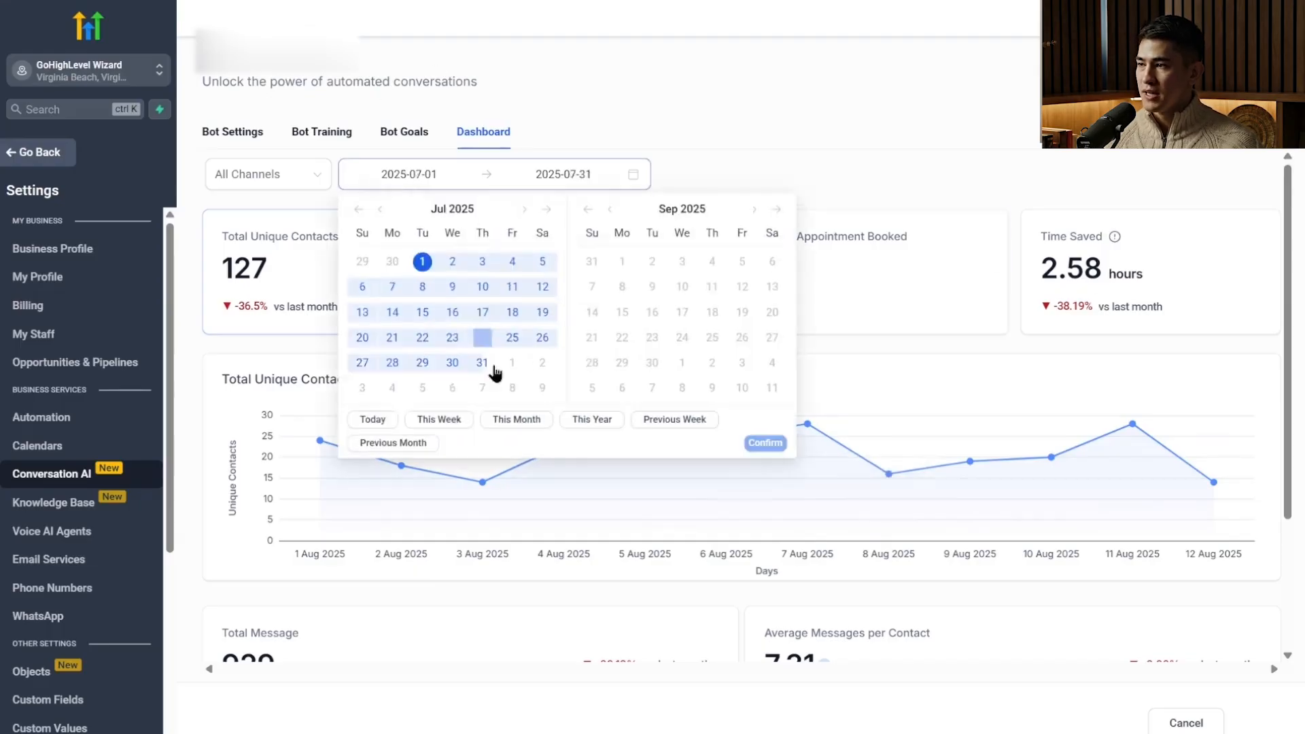
Set the dashboard's date range to July 1–31, 2025, and review the available channel filters and the metrics.
{"action": "left_click", "coordinate": [483, 365]}
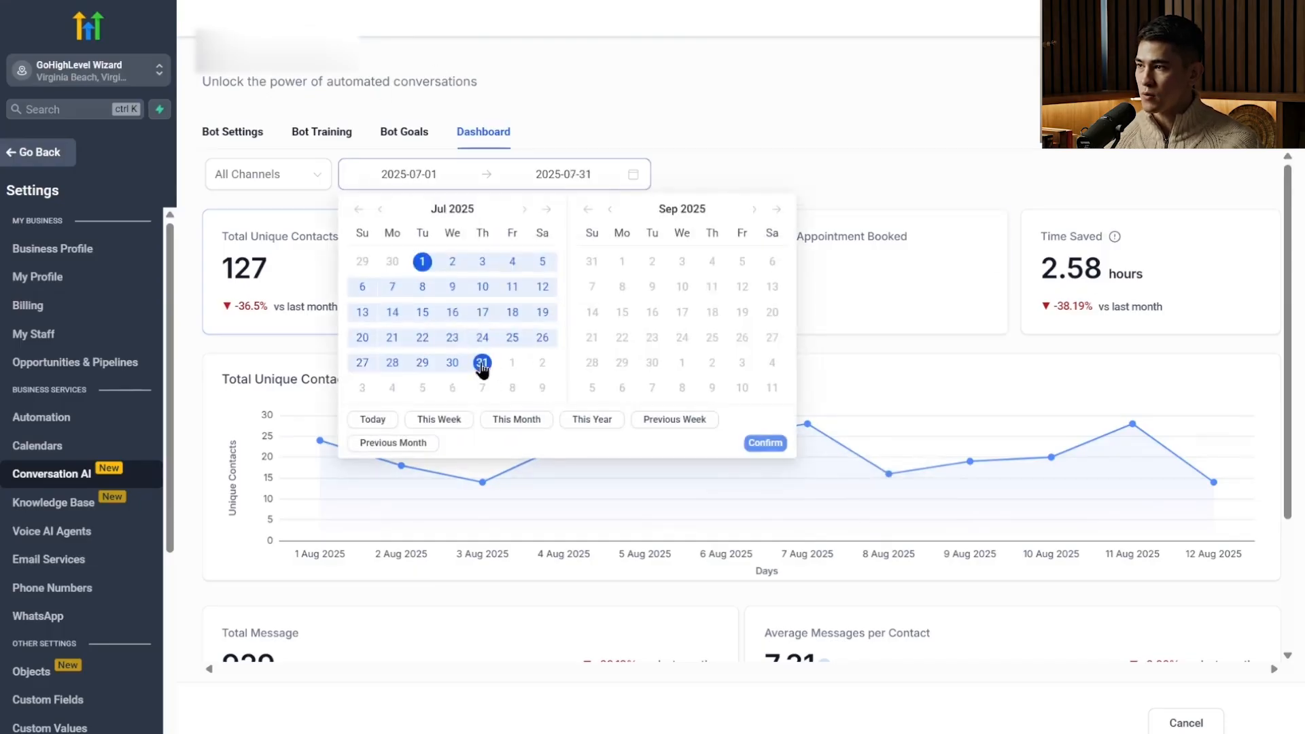
{"action": "left_click", "coordinate": [761, 445]}
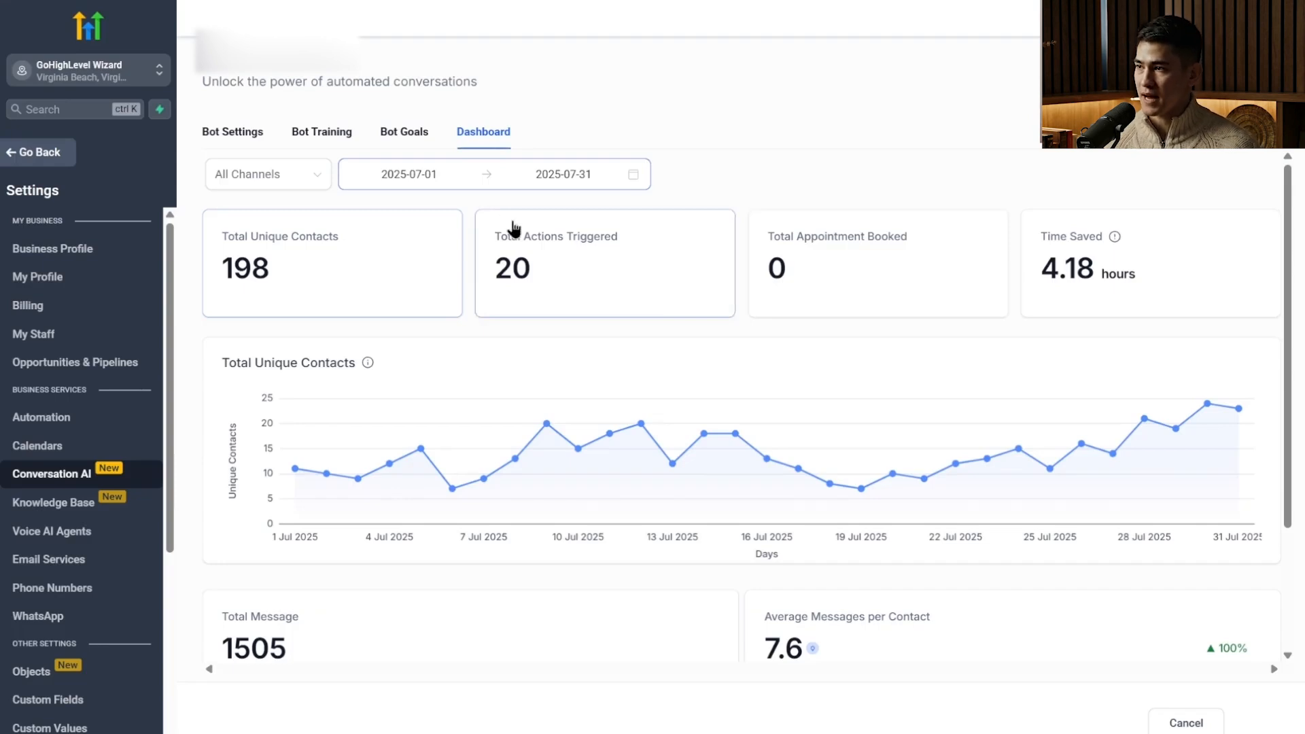
{"action": "left_click", "coordinate": [303, 175]}
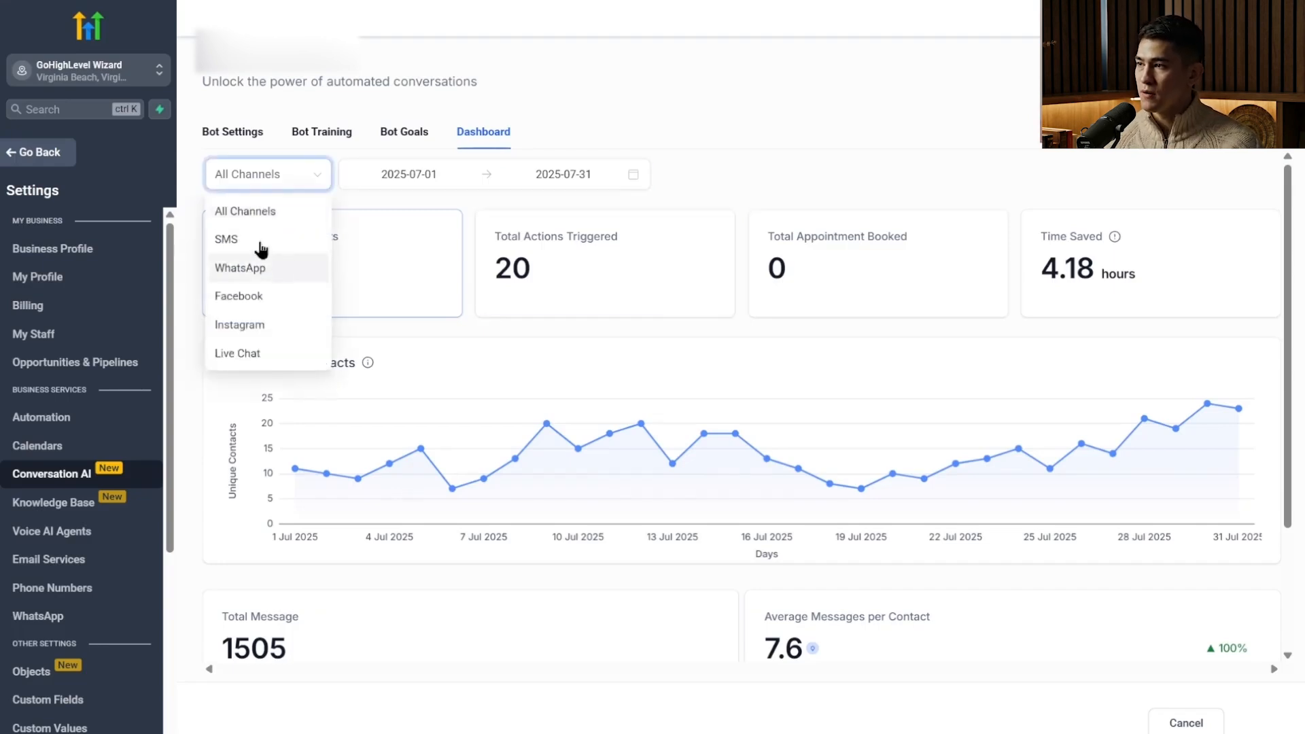
{"action": "left_click", "coordinate": [870, 136]}
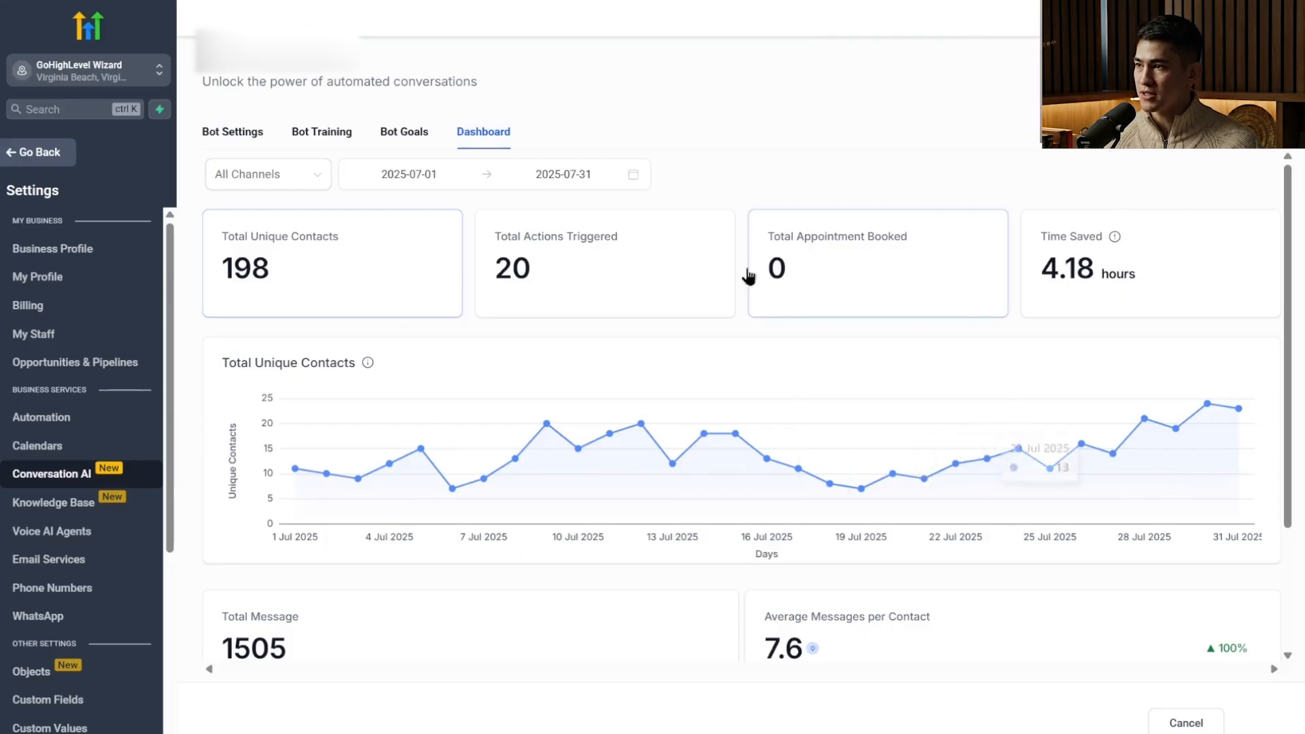
{"action": "scroll", "coordinate": [867, 294], "scroll_direction": "down", "scroll_amount": 3}
{"action": "scroll", "coordinate": [867, 294], "scroll_direction": "up", "scroll_amount": 3}
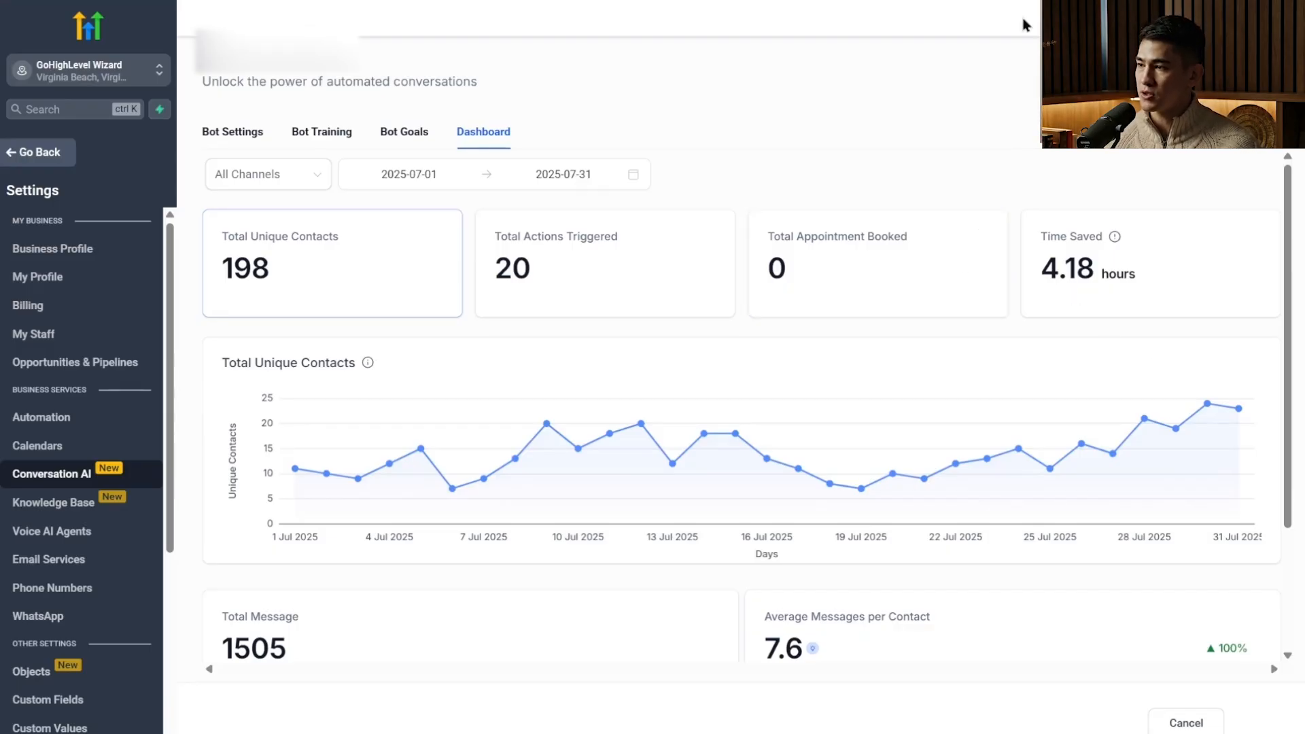
Preview the existing chat widget on the Ryan's Roofing website and check its greeting.
{"action": "mouse_move", "coordinate": [634, 430]}
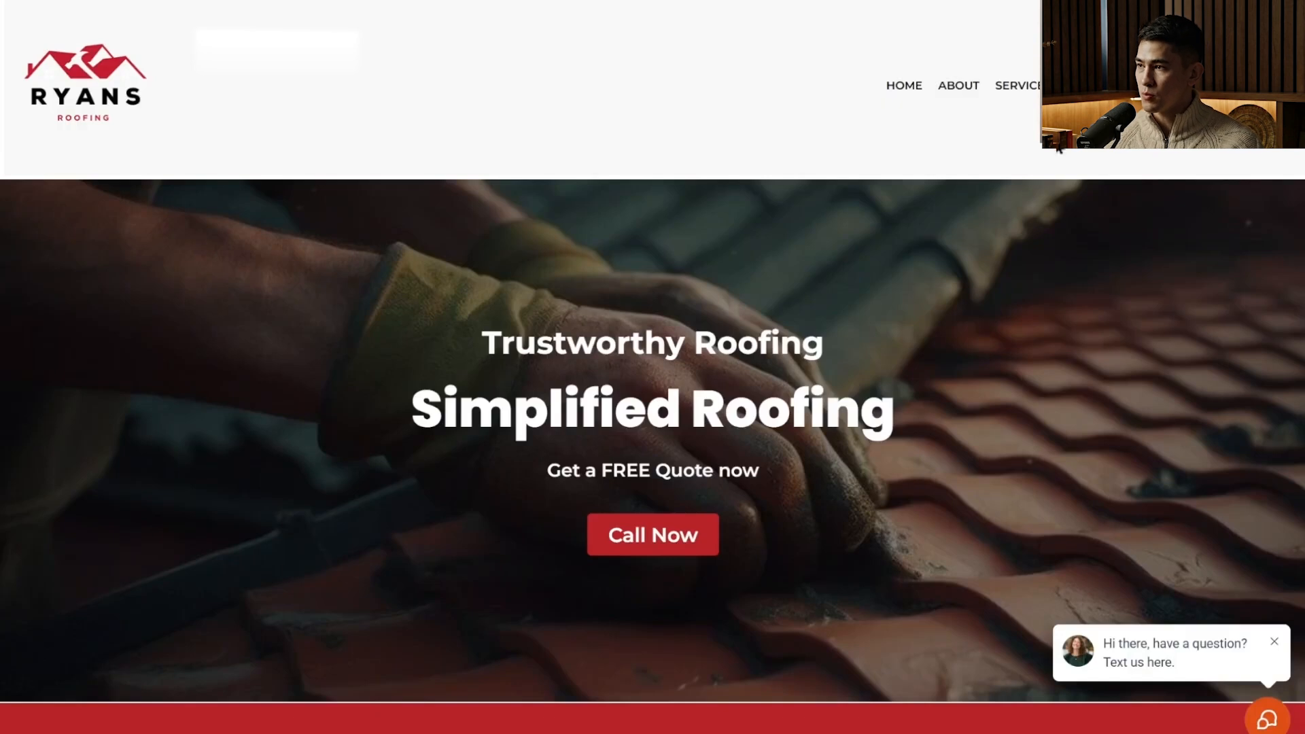
{"action": "left_click", "coordinate": [1256, 723]}
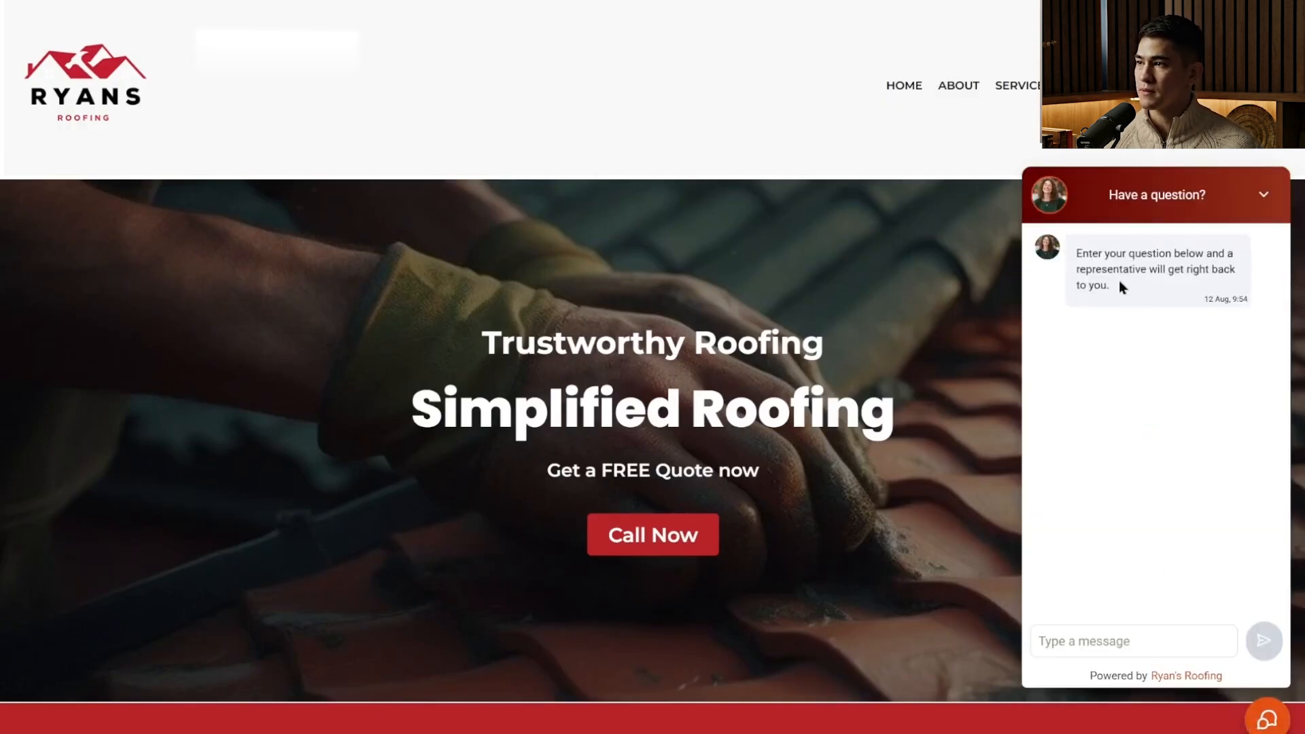
{"action": "left_click", "coordinate": [1268, 719]}
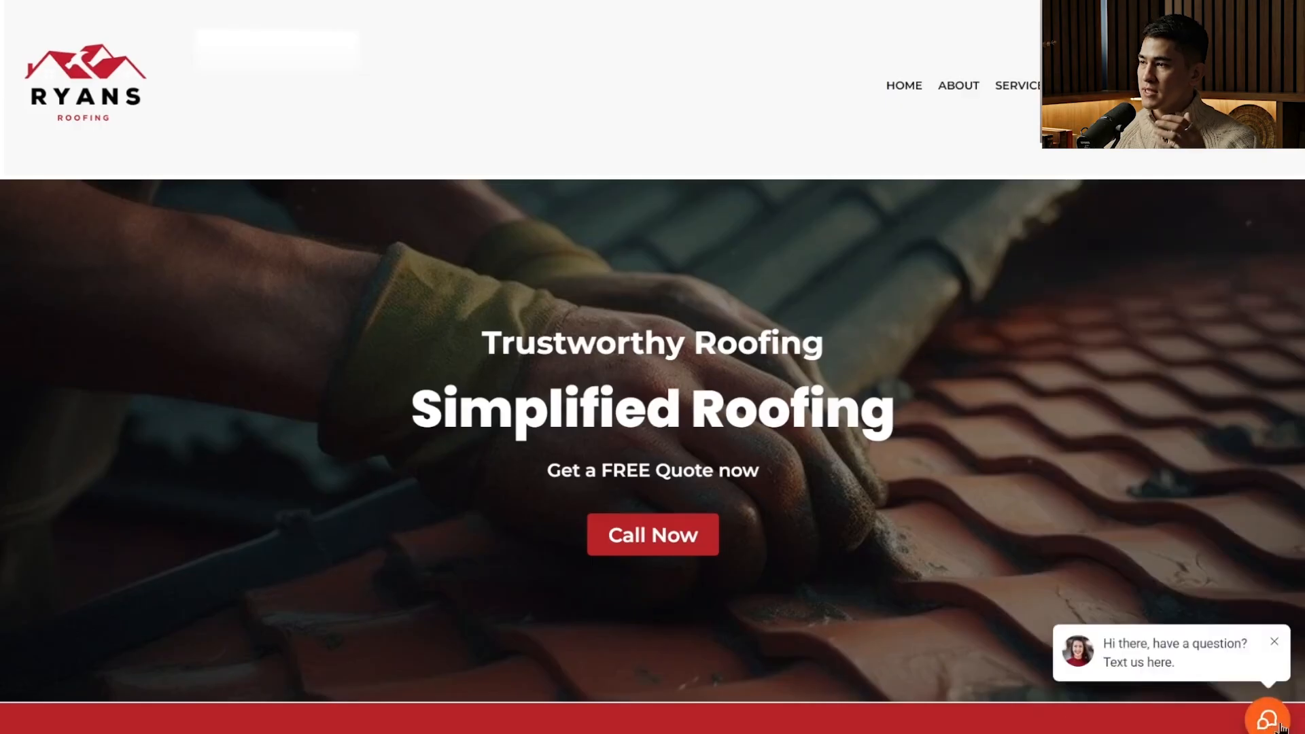
{"action": "left_click", "coordinate": [1270, 726]}
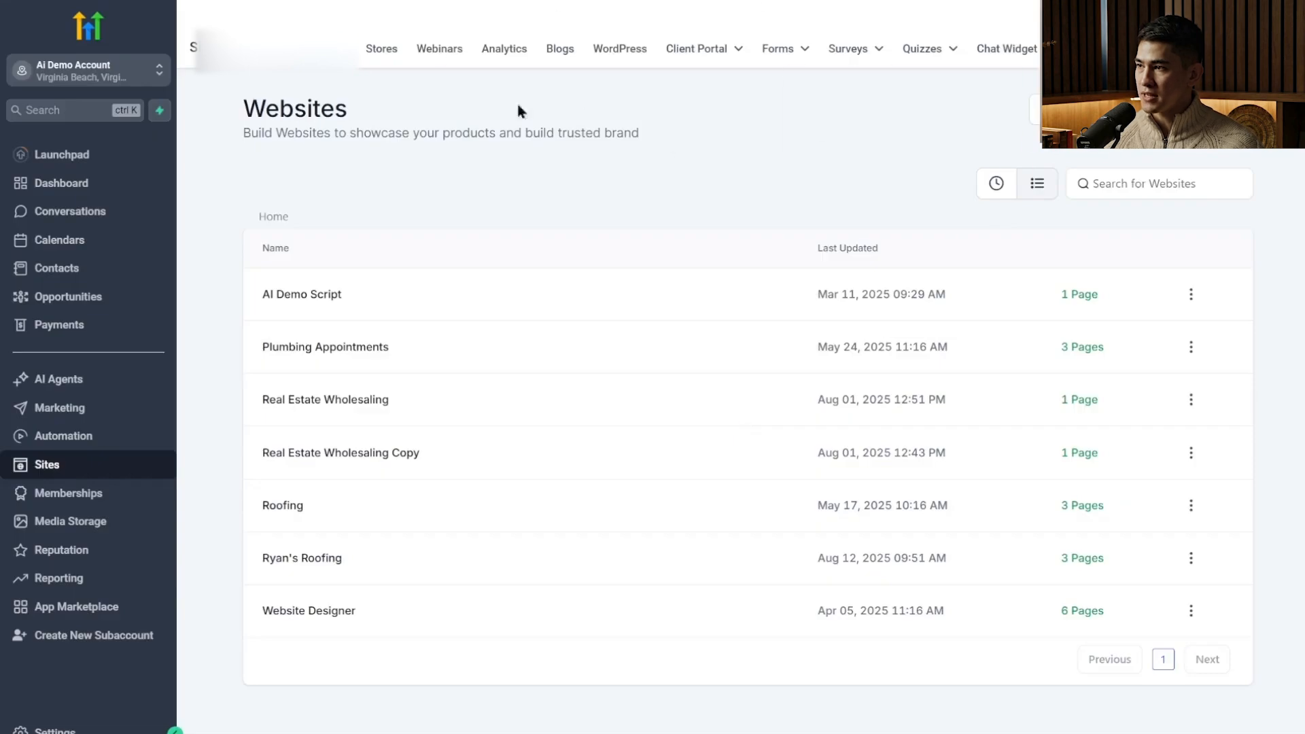
Create a new Live Chat widget for the website and name it Lisa.
{"action": "left_click", "coordinate": [983, 48]}
{"action": "mouse_move", "coordinate": [922, 61]}
{"action": "left_click", "coordinate": [1217, 119]}
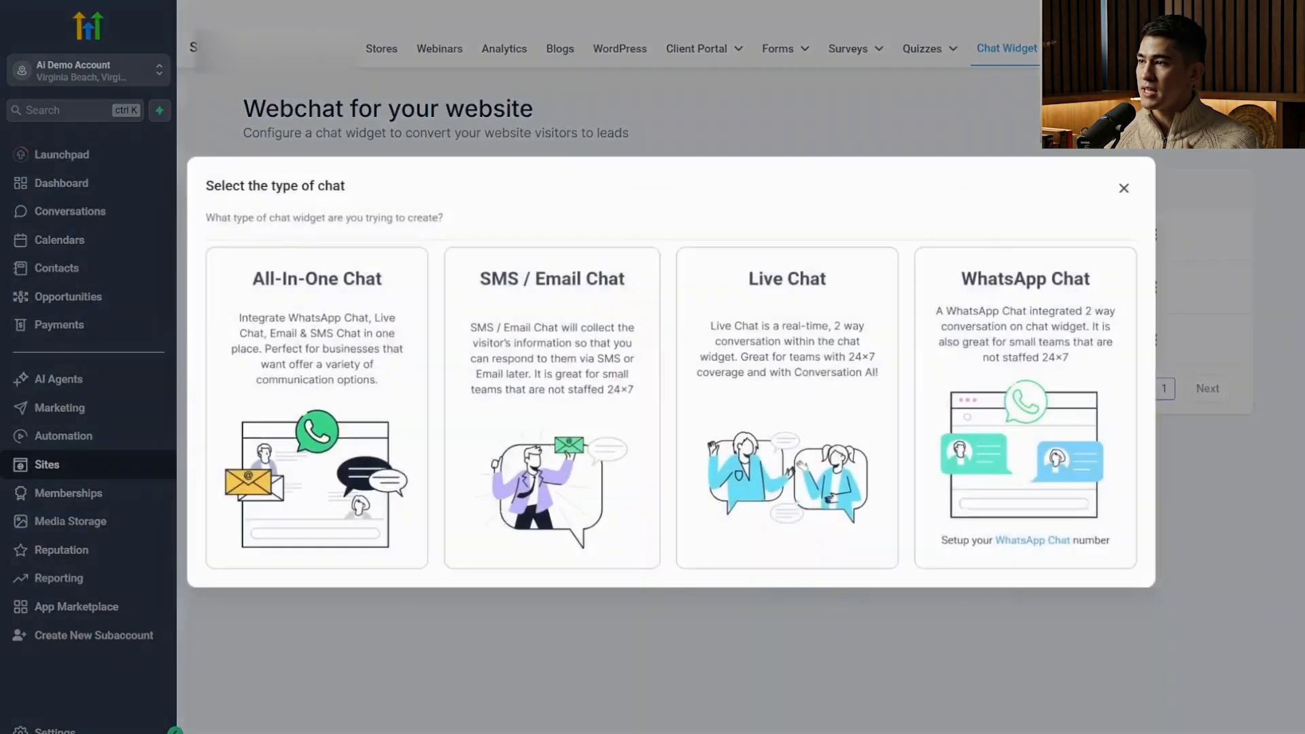
{"action": "left_click", "coordinate": [775, 421]}
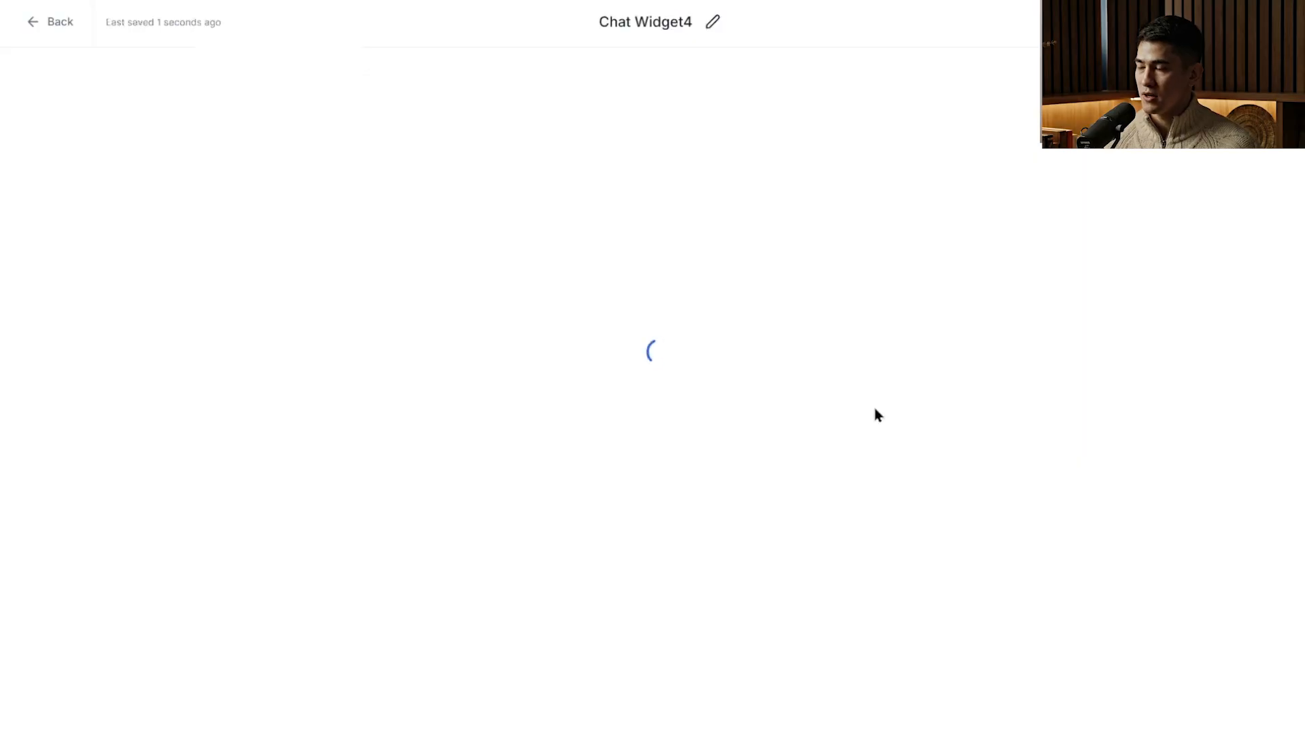
{"action": "left_click", "coordinate": [73, 147]}
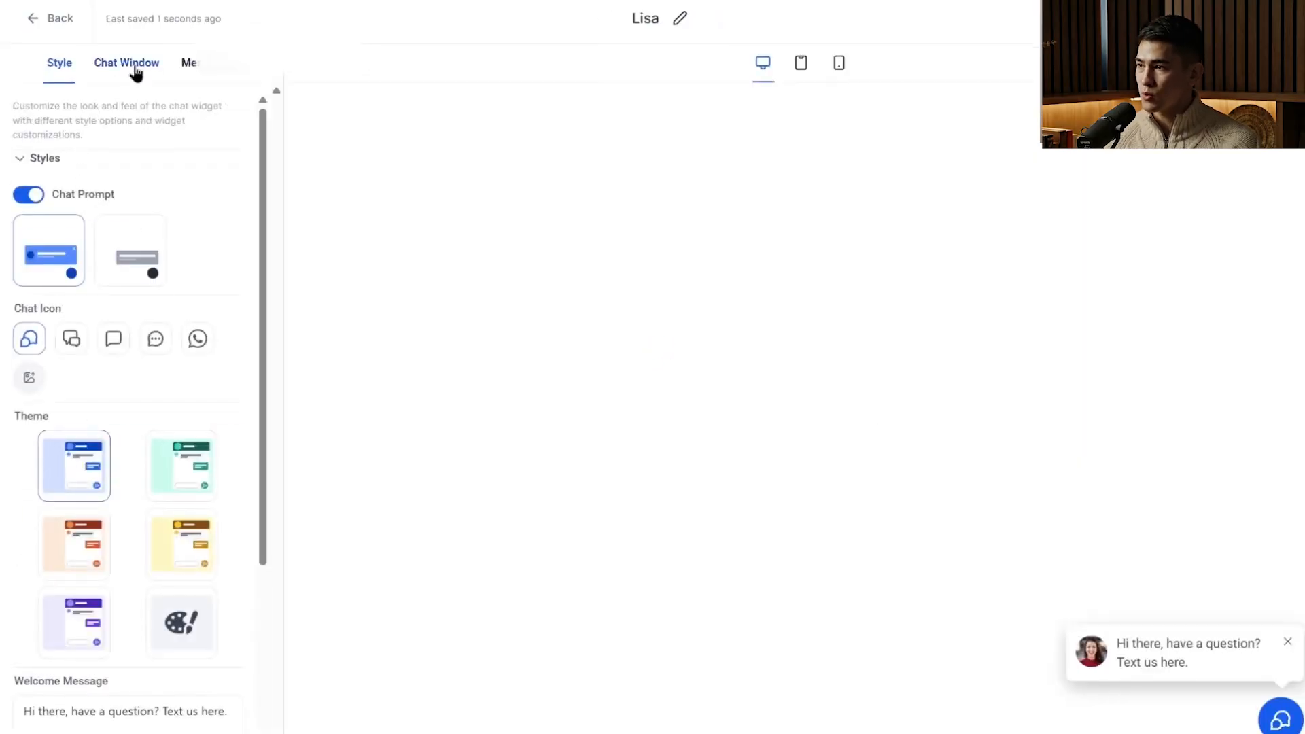
Turn off the live chat welcome message in the Live Chat Assigned settings and save the widget as Lisa4.
{"action": "left_click", "coordinate": [133, 68]}
{"action": "left_click", "coordinate": [104, 182]}
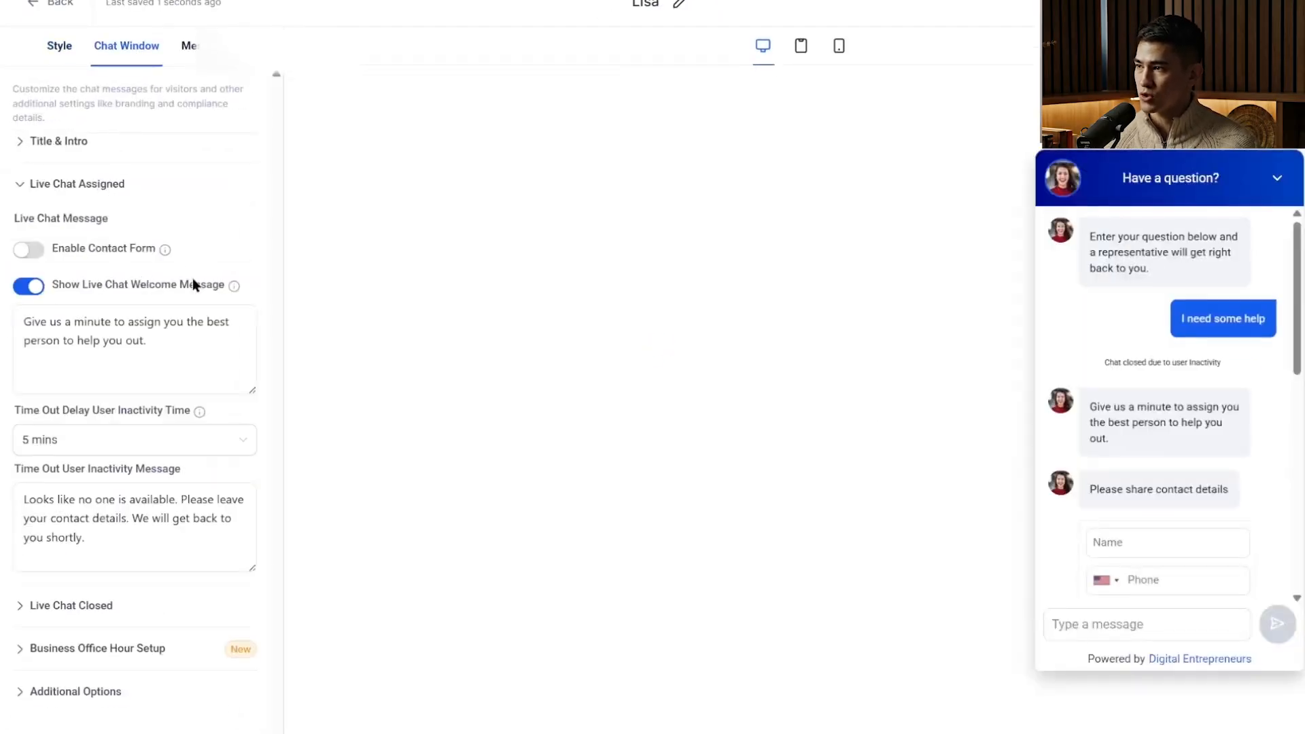
{"action": "mouse_move", "coordinate": [235, 287]}
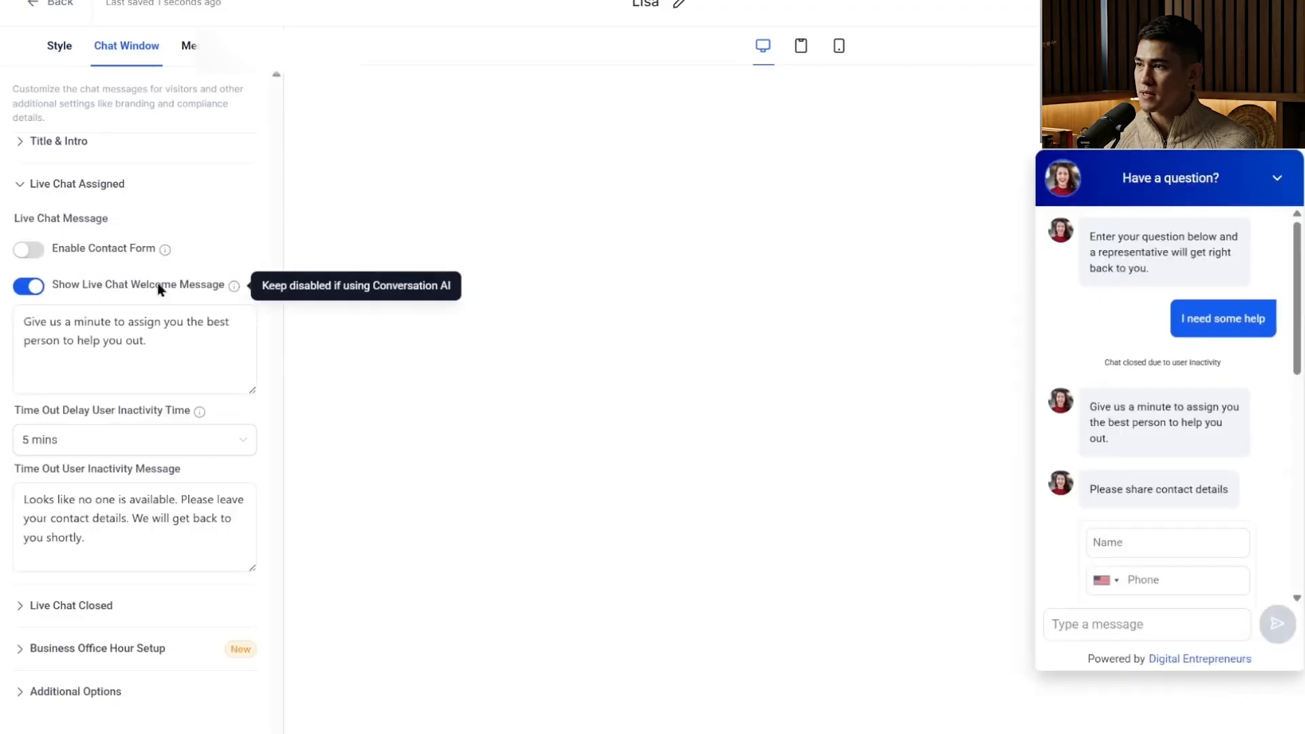
{"action": "left_click", "coordinate": [31, 287]}
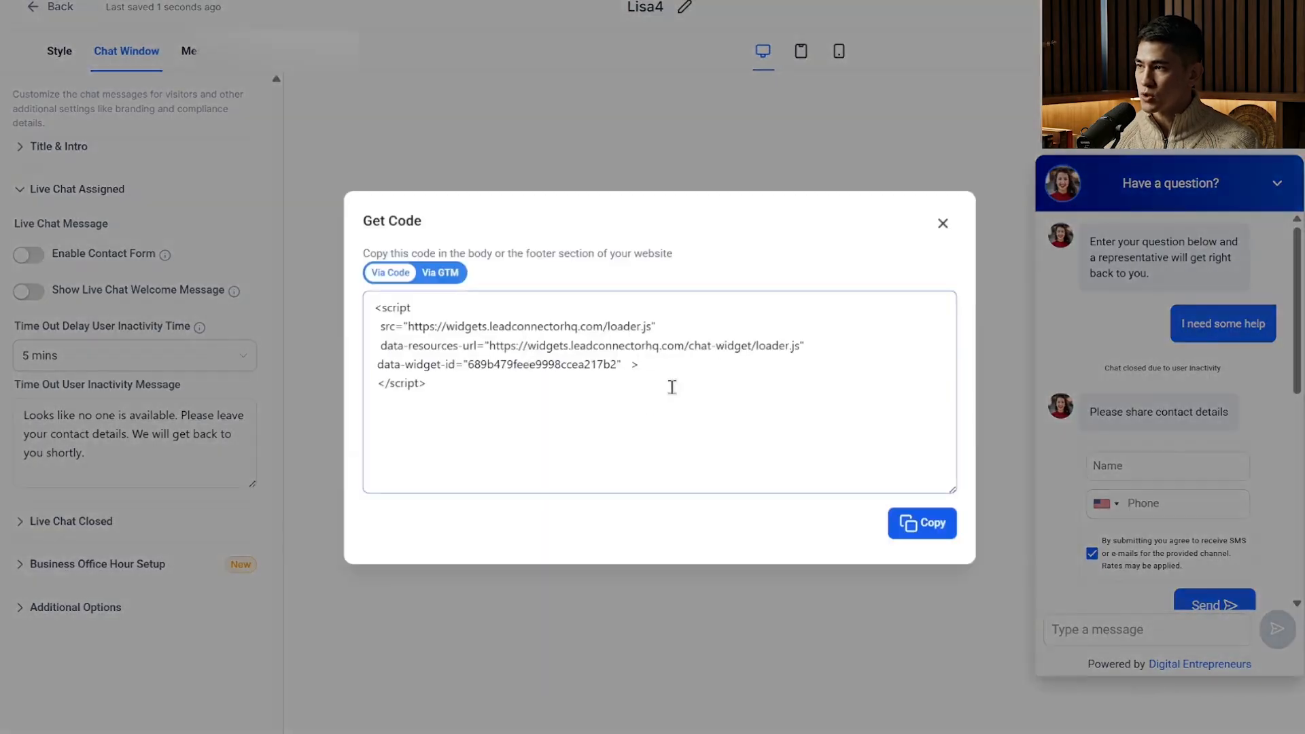
Show the chat widget's embed code, highlight the entire script, and close the code window.
{"action": "left_click_drag", "start_coordinate": [673, 381], "coordinate": [307, 333]}
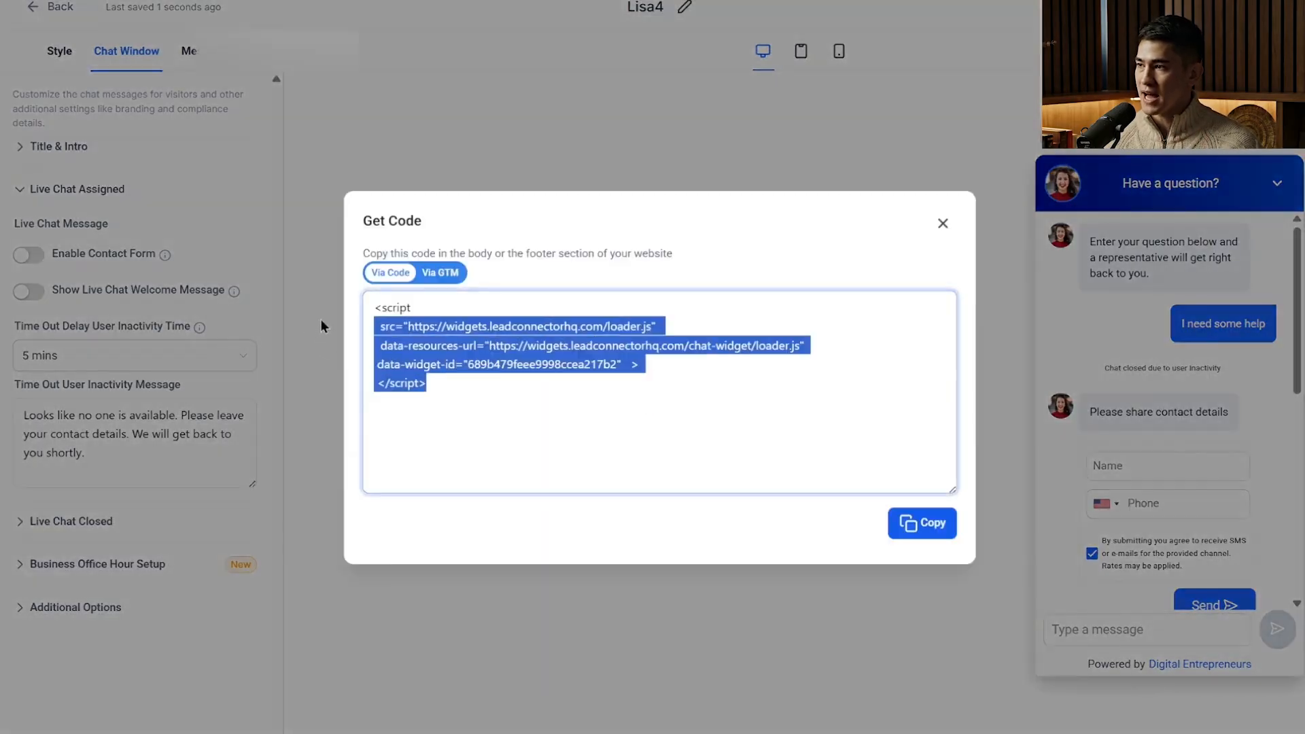
{"action": "left_click_drag", "start_coordinate": [450, 372], "coordinate": [372, 300]}
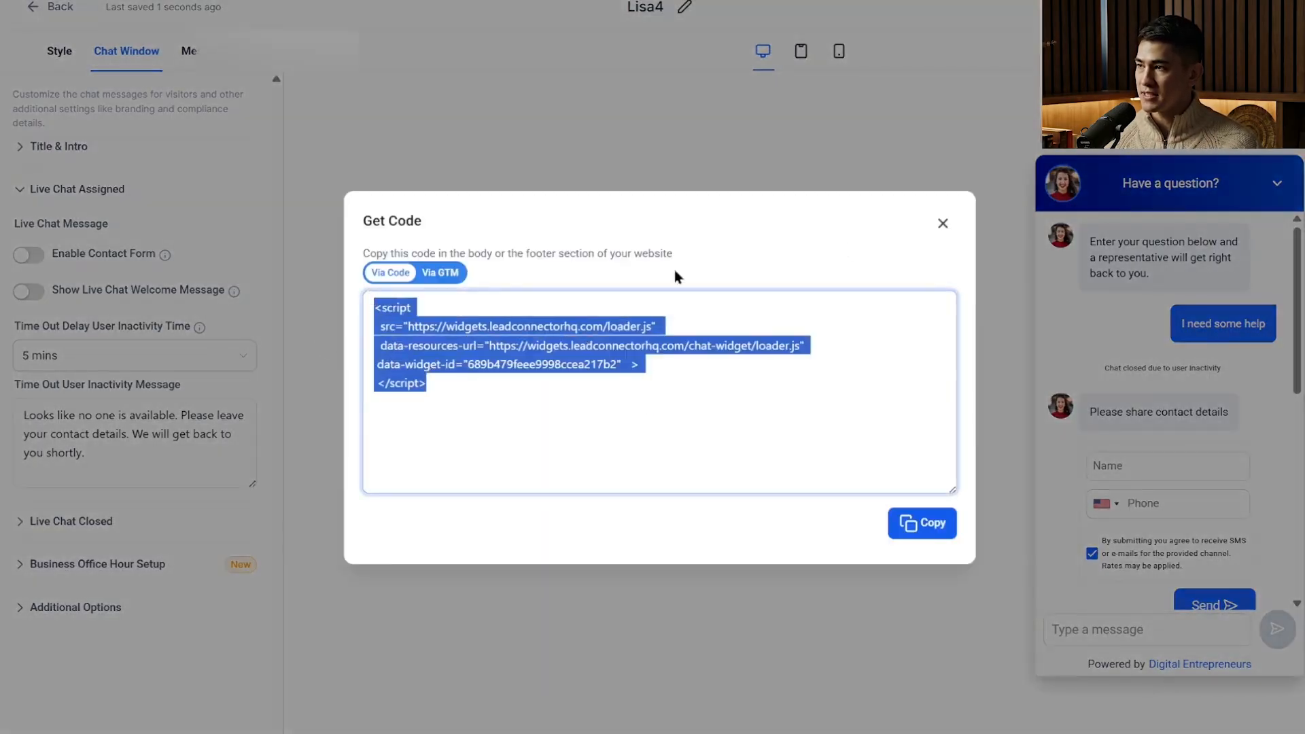
{"action": "left_click", "coordinate": [946, 225]}
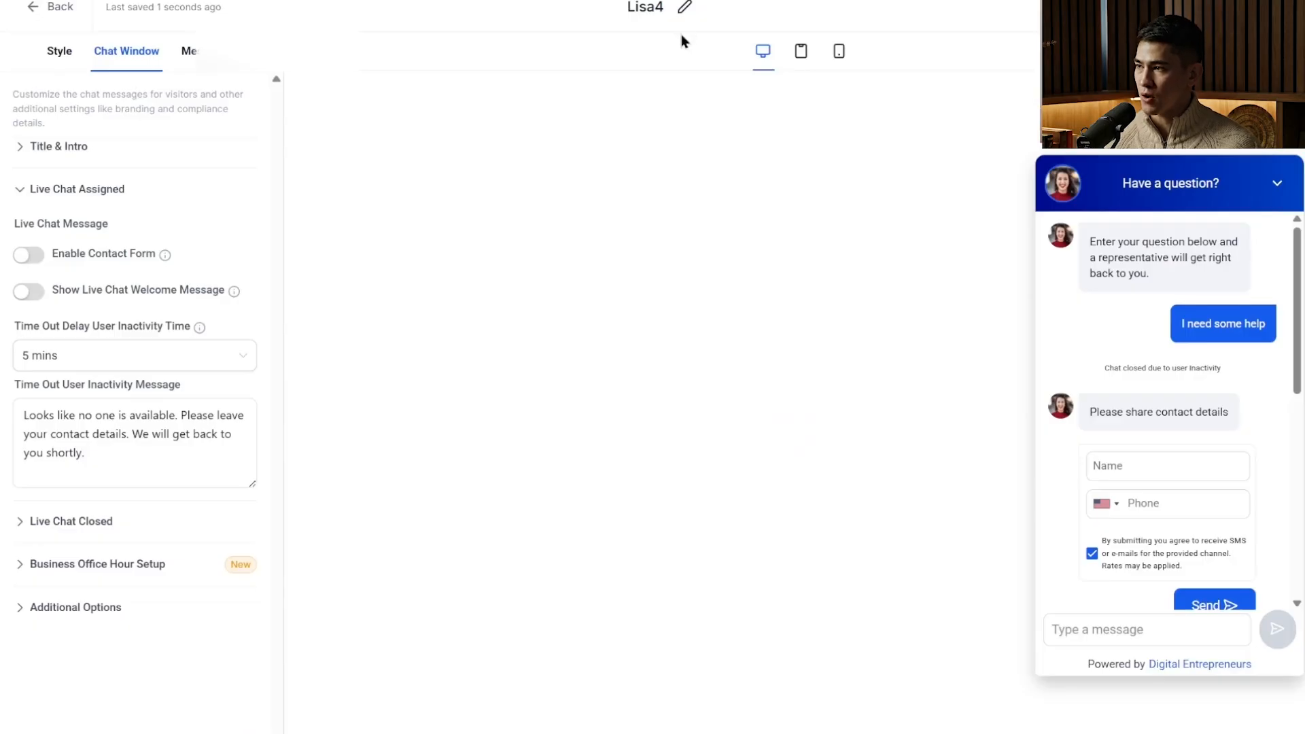
Assign the Lisa4 chat widget to the Ryan's Roofing website and save the site's settings.
{"action": "left_click", "coordinate": [59, 8]}
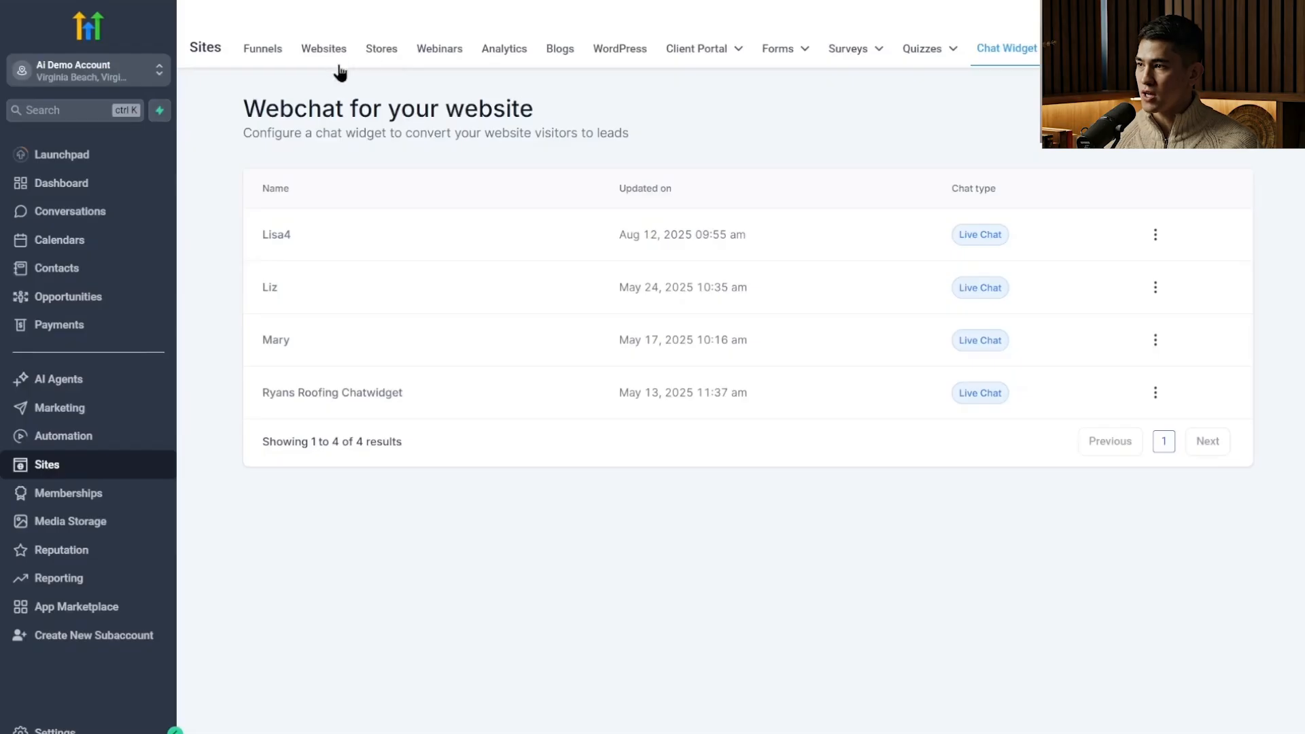
{"action": "left_click", "coordinate": [326, 59]}
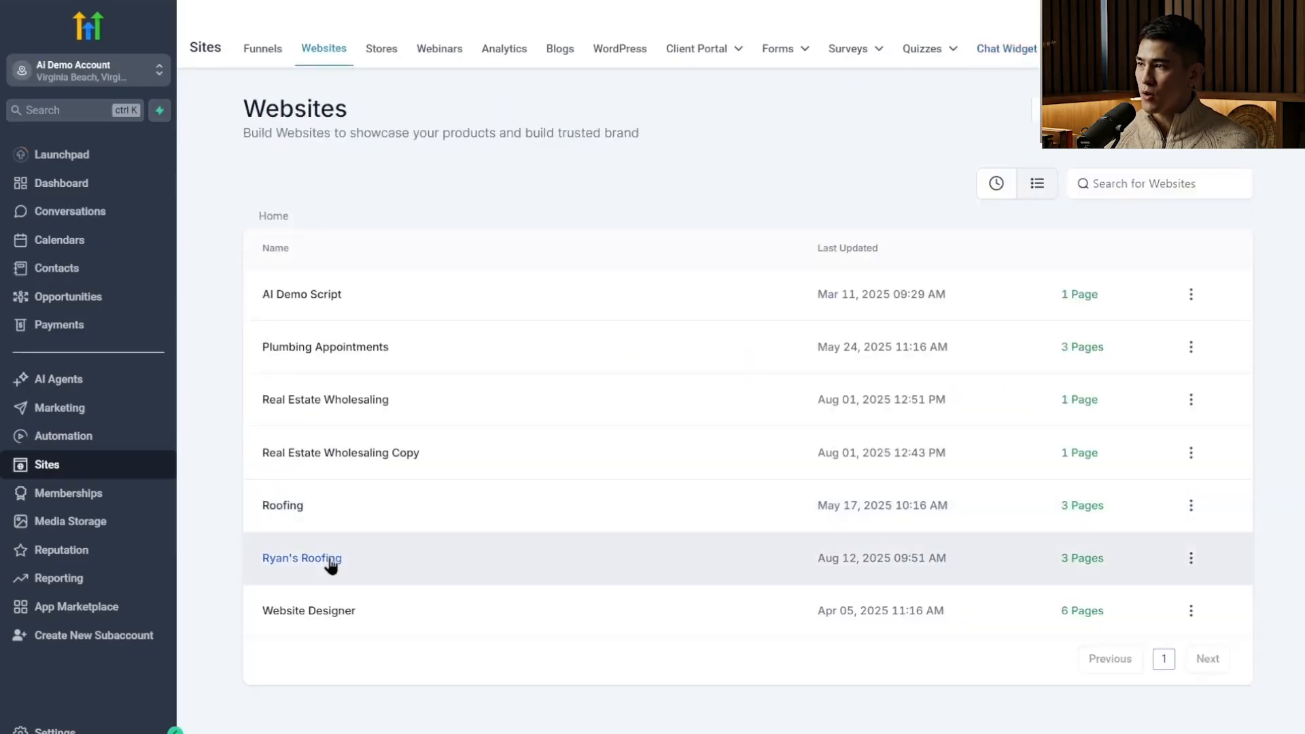
{"action": "left_click", "coordinate": [331, 563]}
{"action": "left_click", "coordinate": [539, 155]}
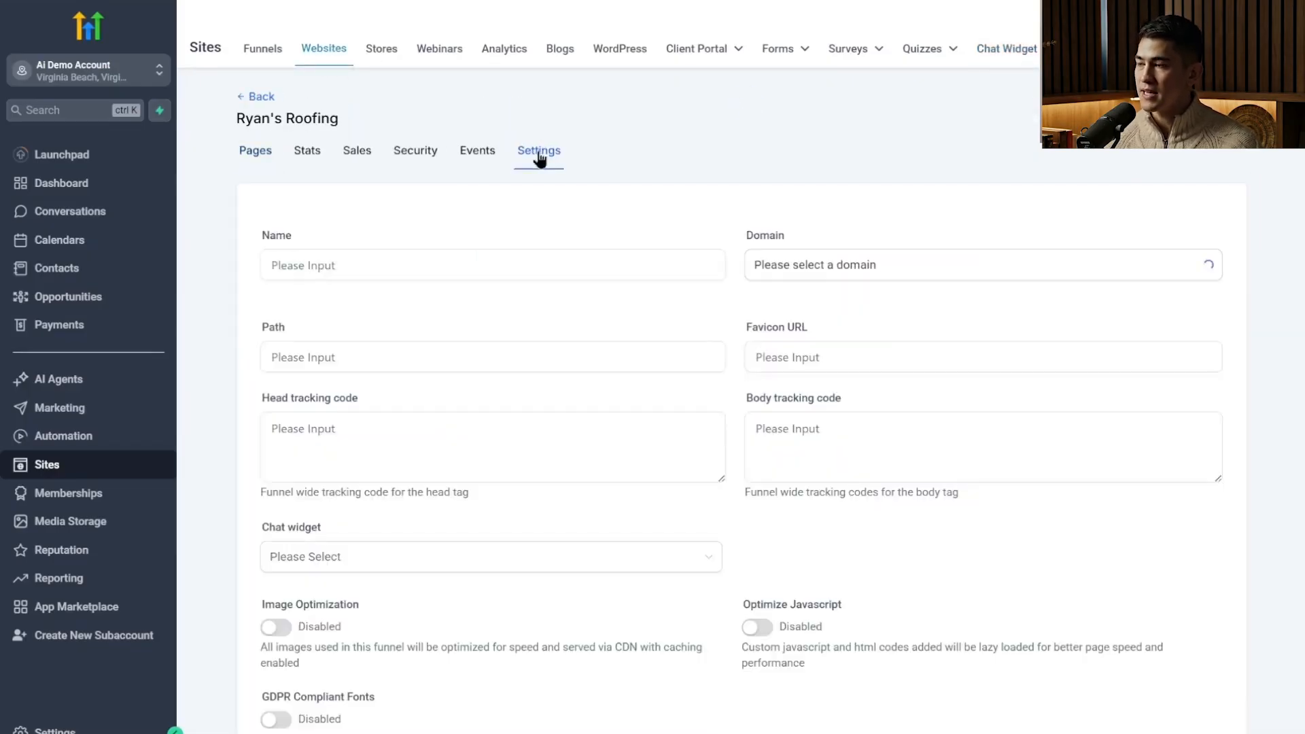
{"action": "left_click", "coordinate": [540, 564]}
{"action": "left_click", "coordinate": [475, 621]}
{"action": "scroll", "coordinate": [1204, 652], "scroll_direction": "down", "scroll_amount": 3}
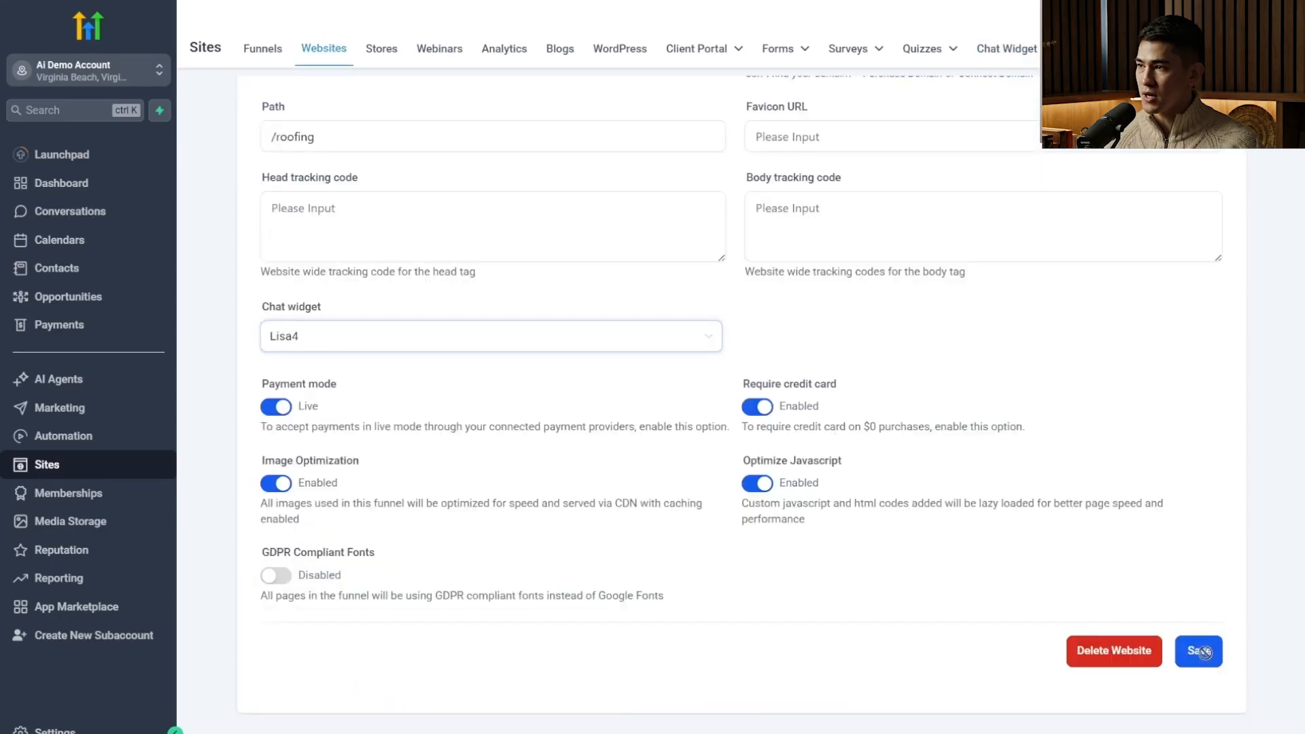
{"action": "left_click", "coordinate": [1204, 652]}
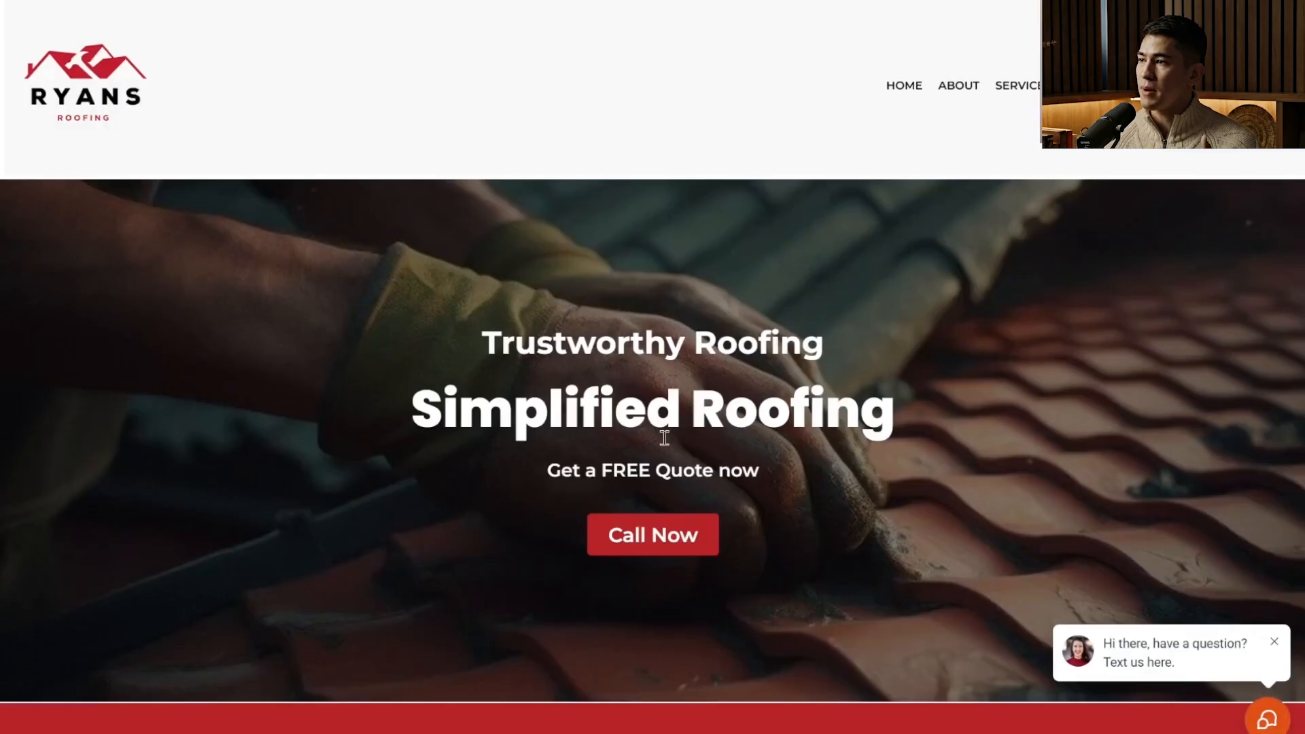
Open the Lisa4 chat widget on the Ryan's Roofing website to check it, and close it again.
{"action": "left_click", "coordinate": [1262, 720]}
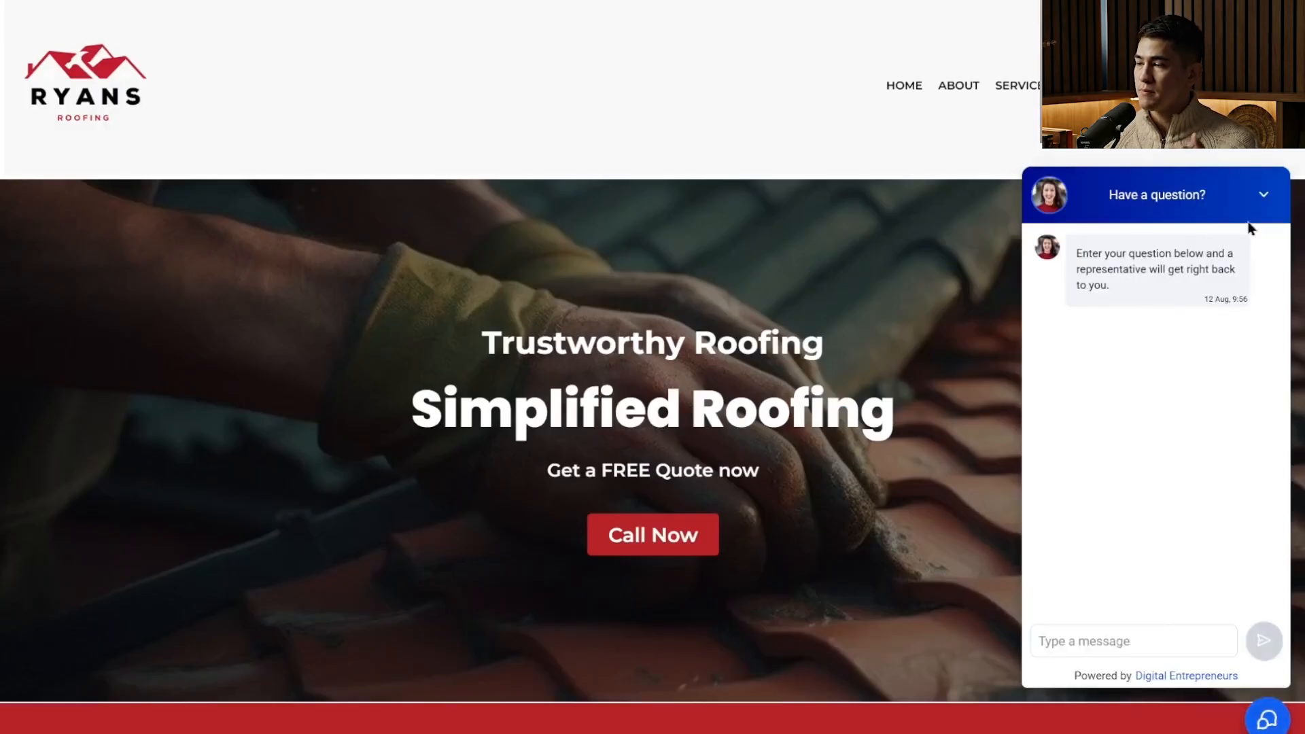
{"action": "left_click", "coordinate": [1262, 196]}
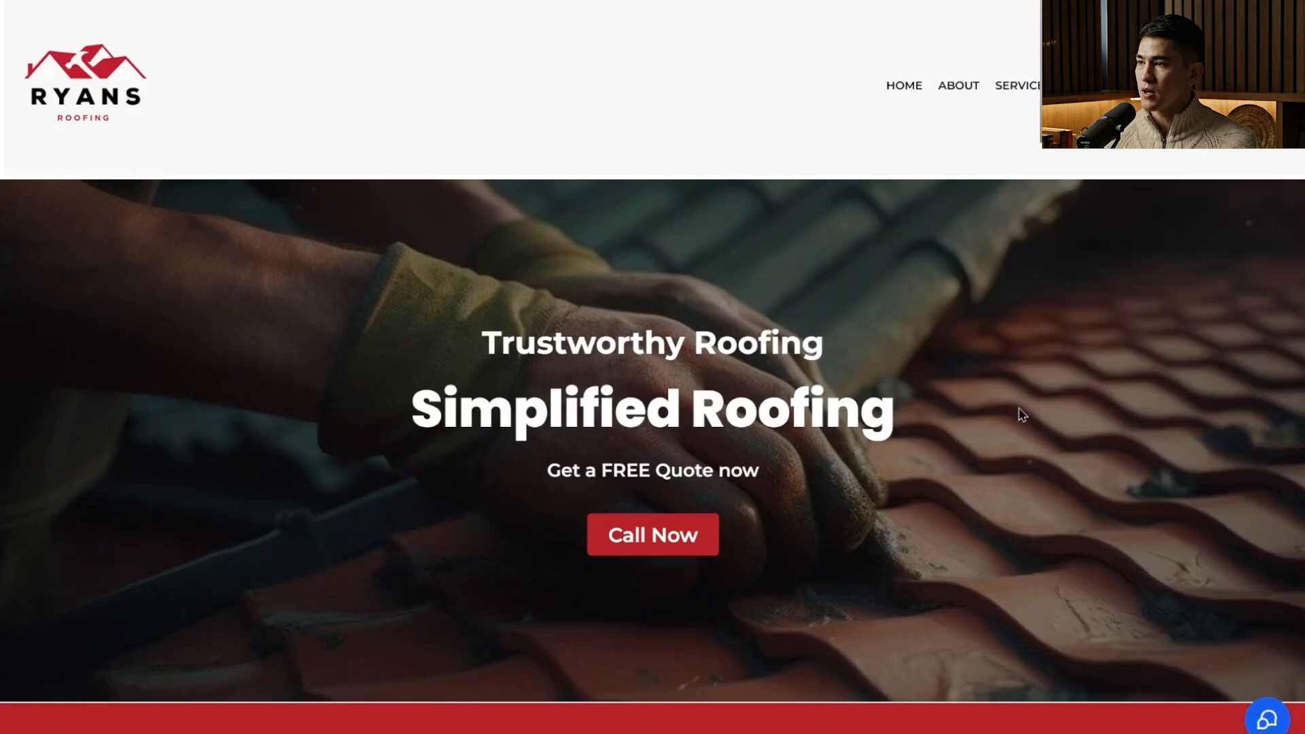